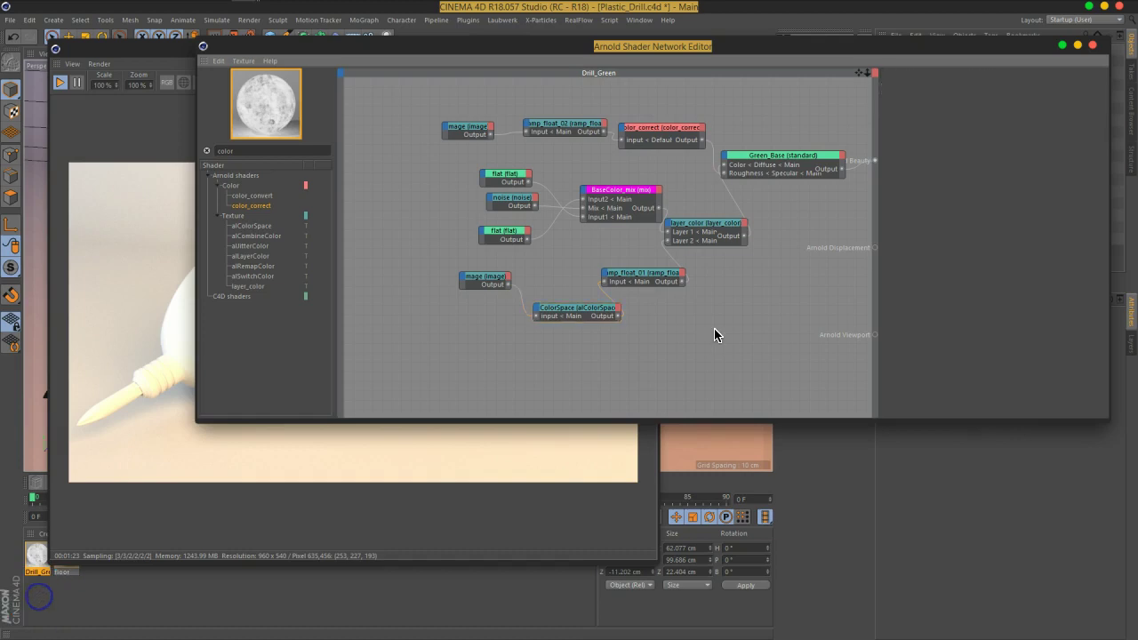
Reposition the noise and BaseColor_mix nodes in the Drill_Green graph.
mouse_move(512, 203)
mouse_down()
mouse_move(498, 210)
mouse_move(505, 203)
mouse_up()
mouse_move(463, 162)
mouse_down()
mouse_move(518, 281)
mouse_move(521, 241)
mouse_move(458, 217)
mouse_up()
drag(610, 208, 559, 195)
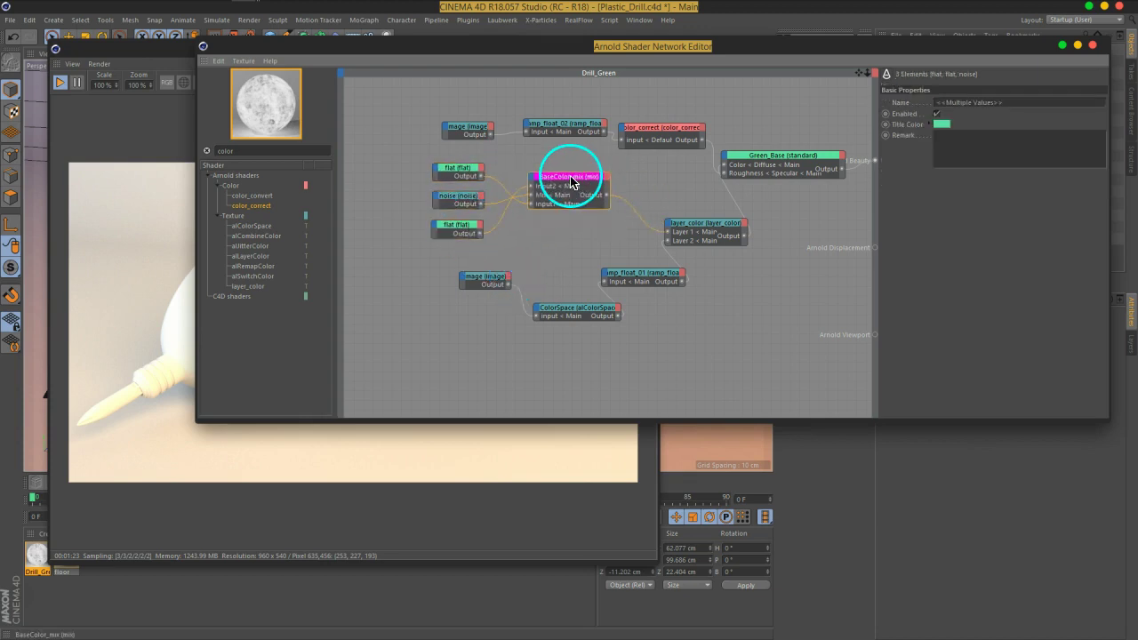
click(693, 232)
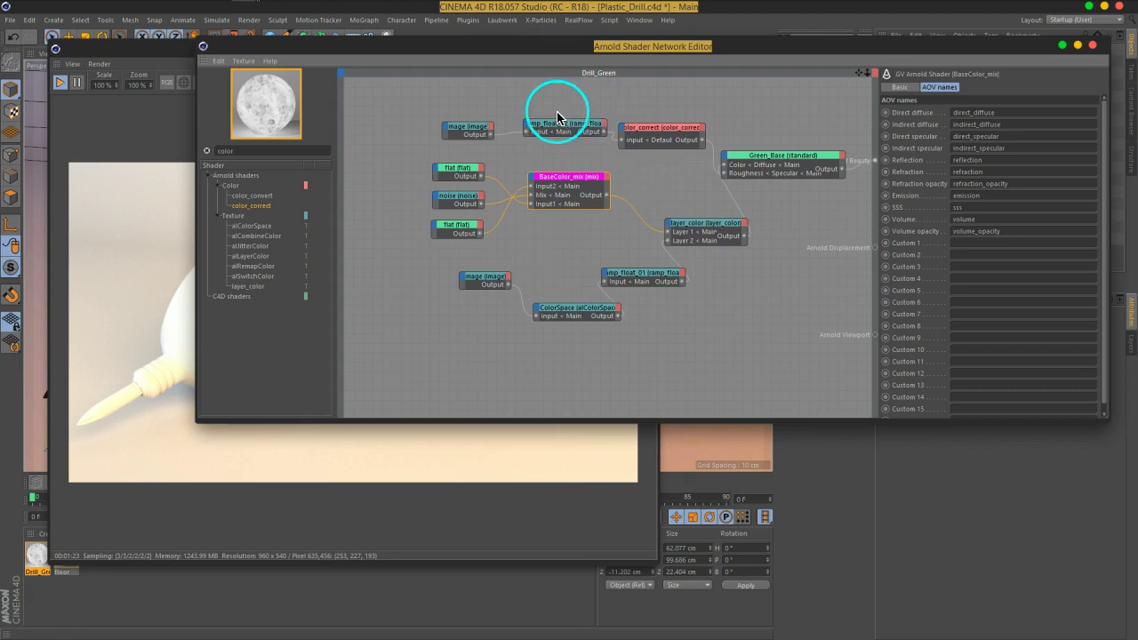
Shift the image, ramp_float_02 and color_correct nodes, then box-select all three.
drag(466, 132, 460, 125)
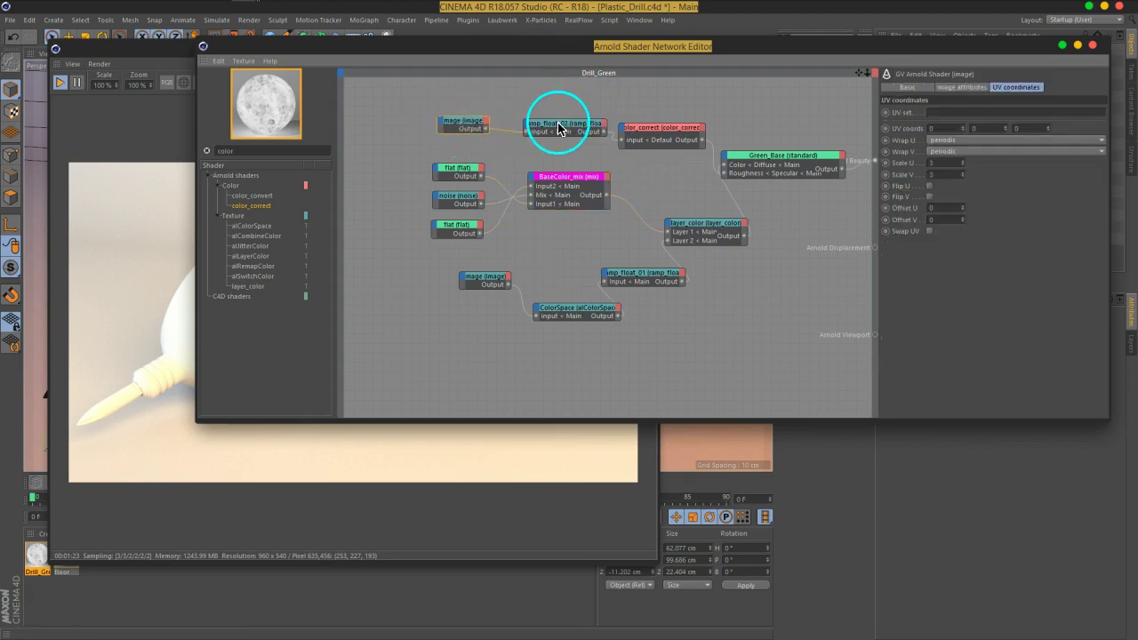
drag(559, 126, 553, 119)
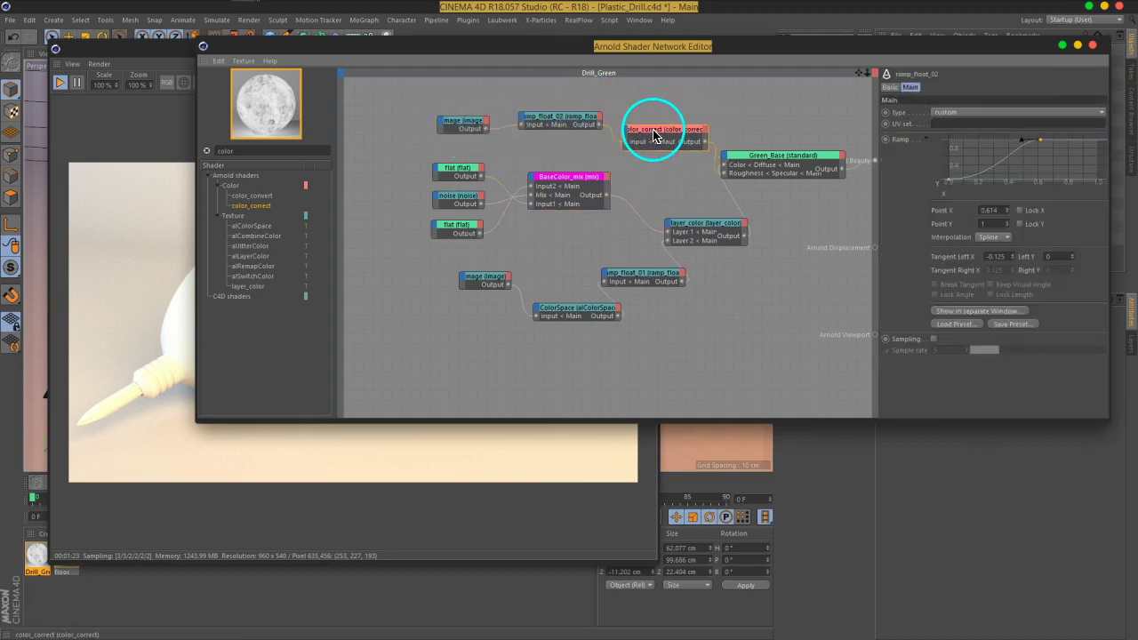
drag(647, 138, 652, 133)
click(762, 162)
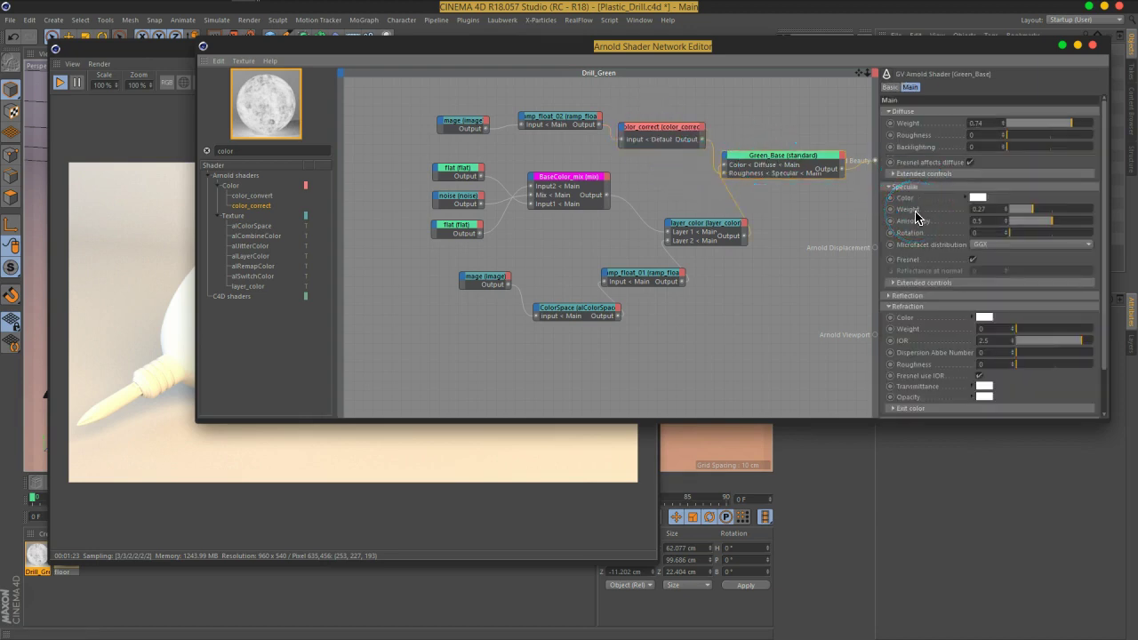
mouse_move(424, 107)
mouse_down()
mouse_move(646, 133)
mouse_move(646, 160)
mouse_up()
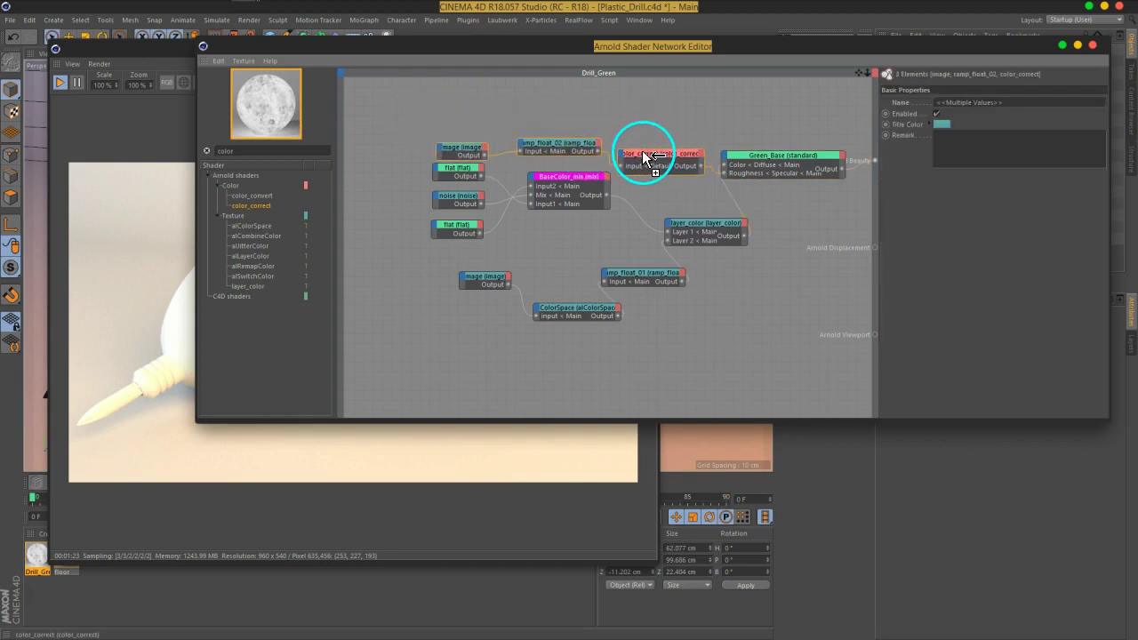
Duplicate the image–ramp_float_02–color_correct chain, align the copies, and wire the new color_correct into Green_Base specular Weight.
mouse_move(647, 157)
ctrl+mouse_down()
mouse_move(532, 139)
mouse_move(530, 153)
ctrl+mouse_up()
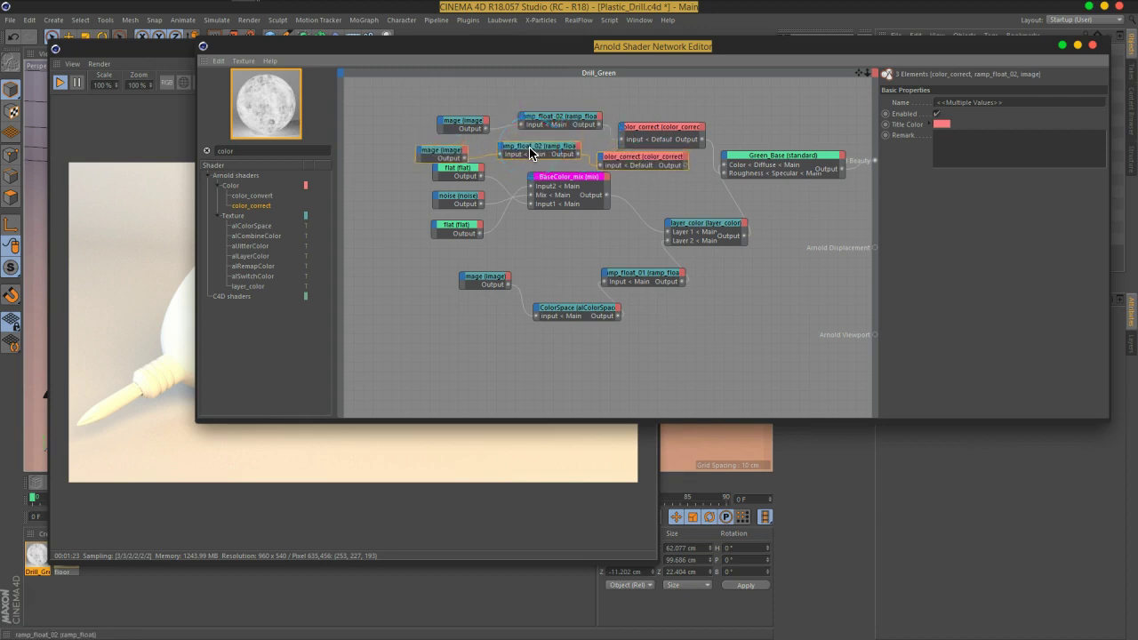
drag(653, 129, 655, 114)
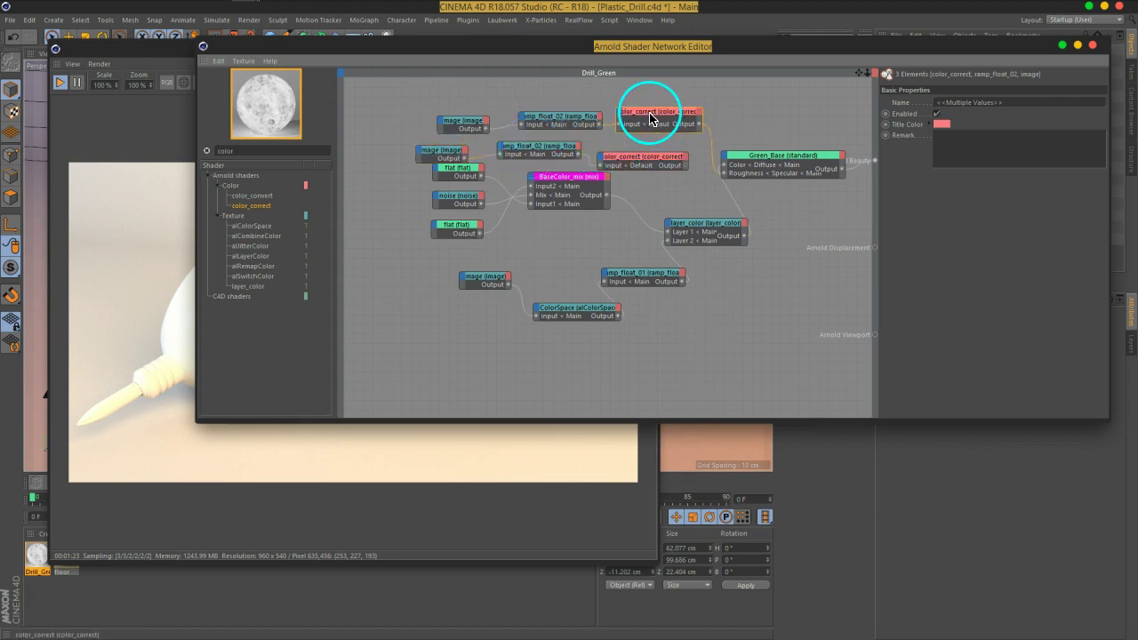
click(648, 161)
drag(452, 148, 444, 145)
drag(626, 162, 870, 192)
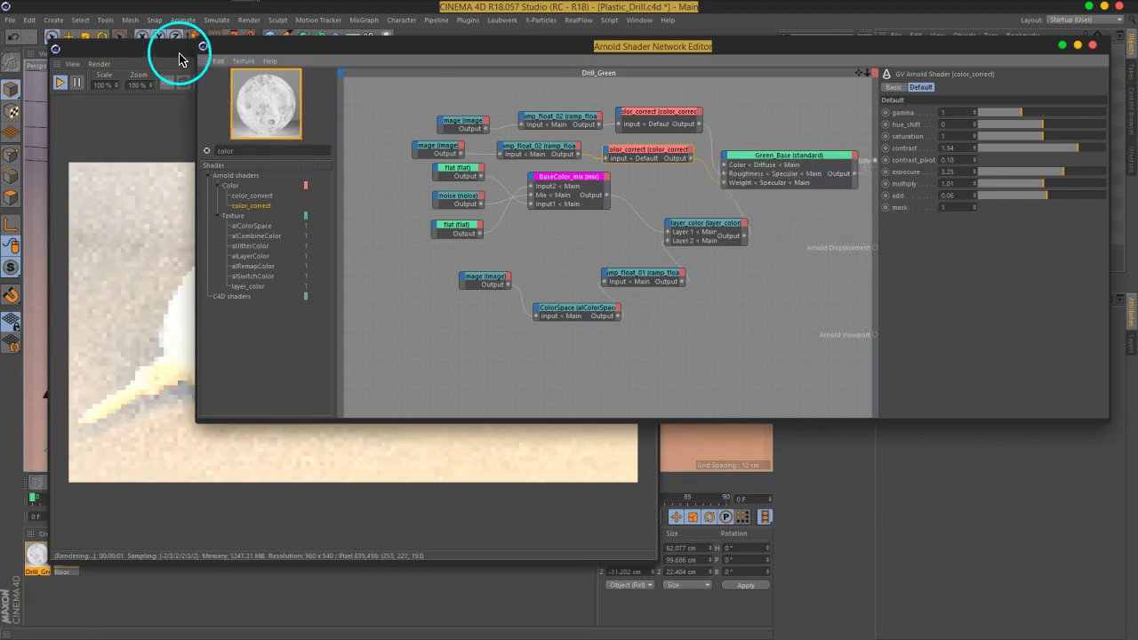
Move the Arnold IPR window up-left and sample pixels across the rendered drill.
click(178, 55)
drag(406, 50, 255, 42)
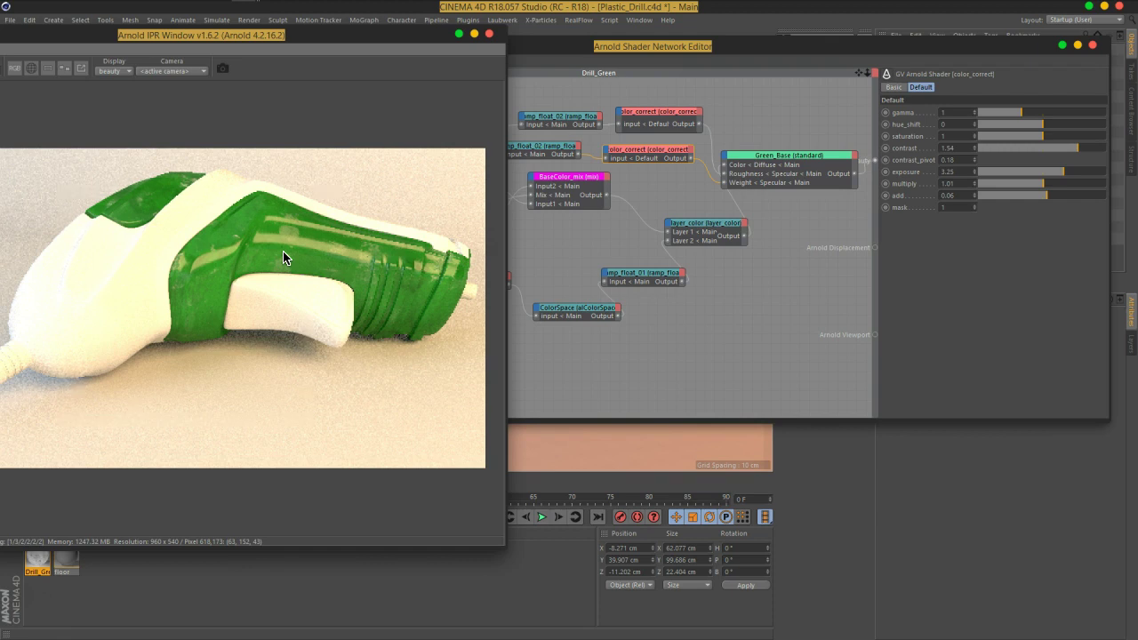
click(332, 267)
mouse_move(334, 273)
mouse_down()
mouse_move(697, 185)
mouse_move(1097, 254)
mouse_move(412, 209)
mouse_move(236, 285)
mouse_move(142, 151)
mouse_up()
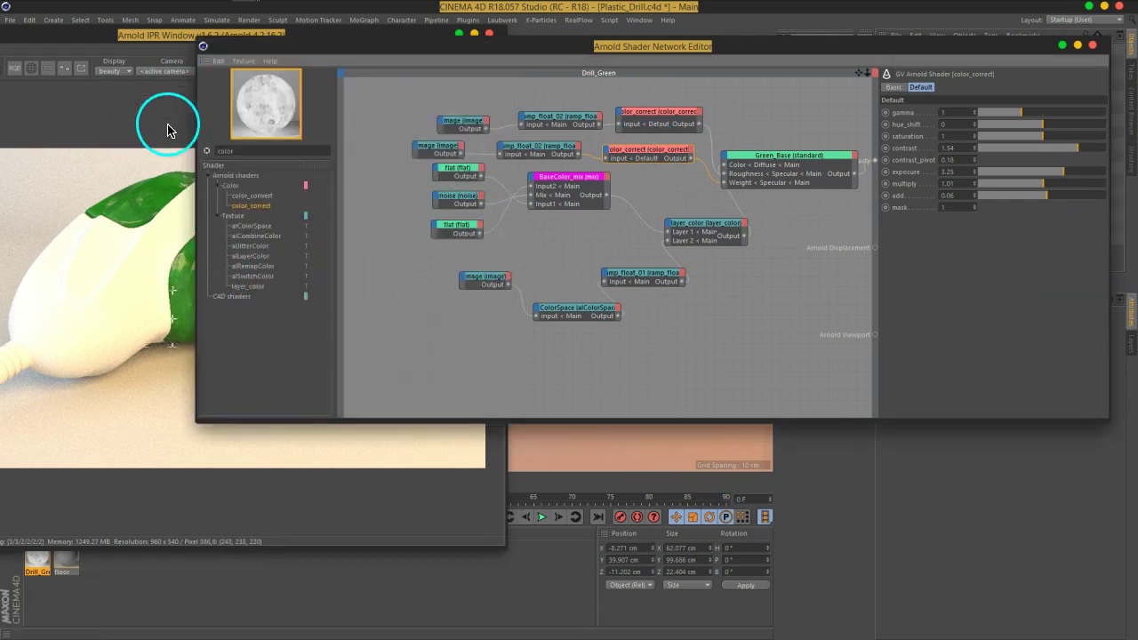
Rearrange the Shader Network Editor and shader list so Green_Base's end of the graph is visible.
mouse_move(424, 49)
mouse_down()
mouse_move(520, 58)
mouse_move(381, 71)
mouse_move(718, 67)
mouse_move(481, 63)
mouse_up()
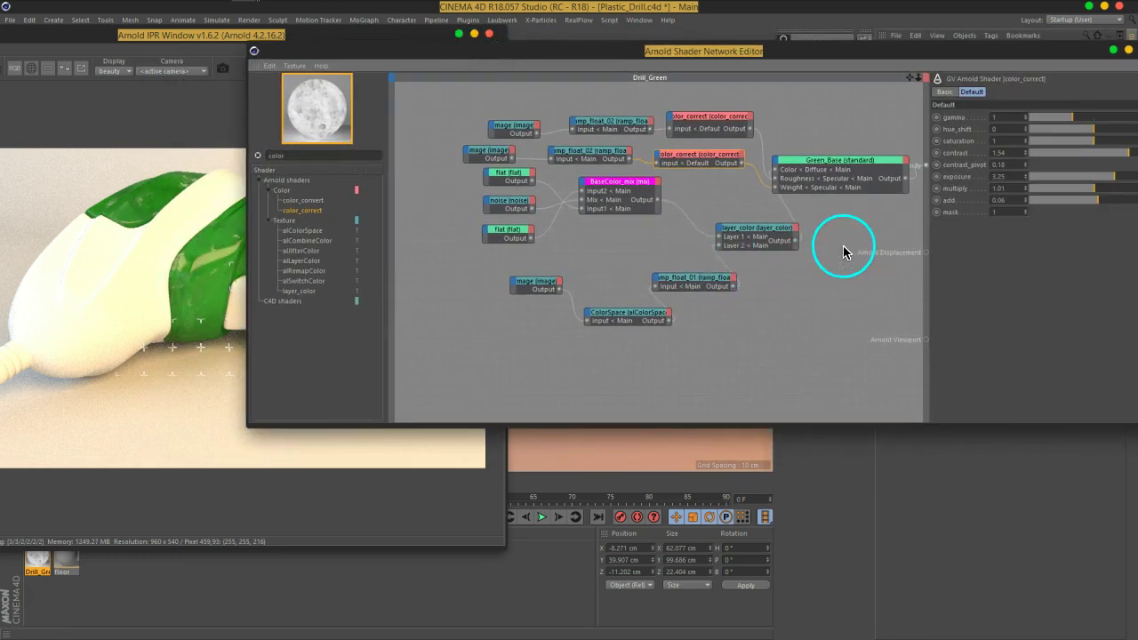
drag(387, 258, 480, 256)
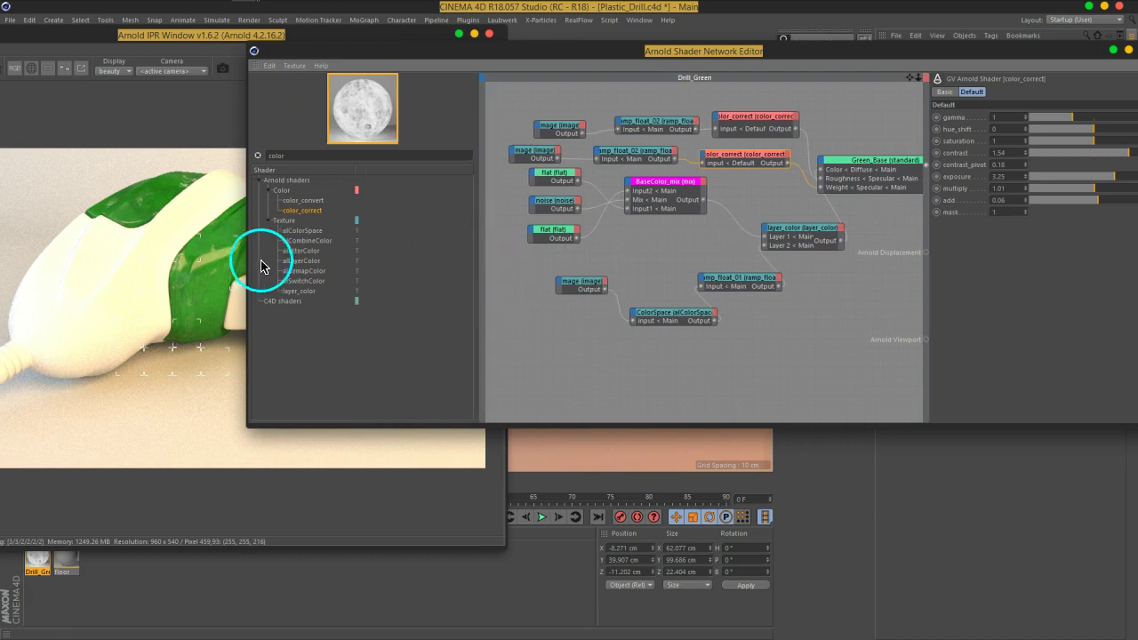
drag(248, 264, 472, 259)
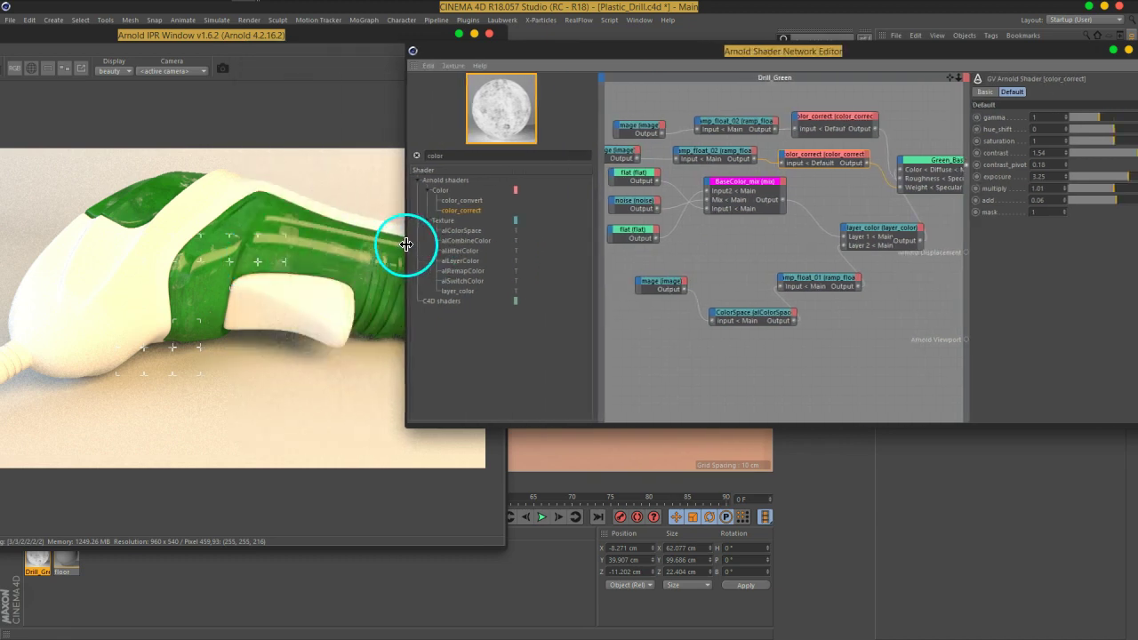
mouse_move(935, 222)
middle_down()
mouse_move(770, 221)
mouse_move(820, 221)
middle_up()
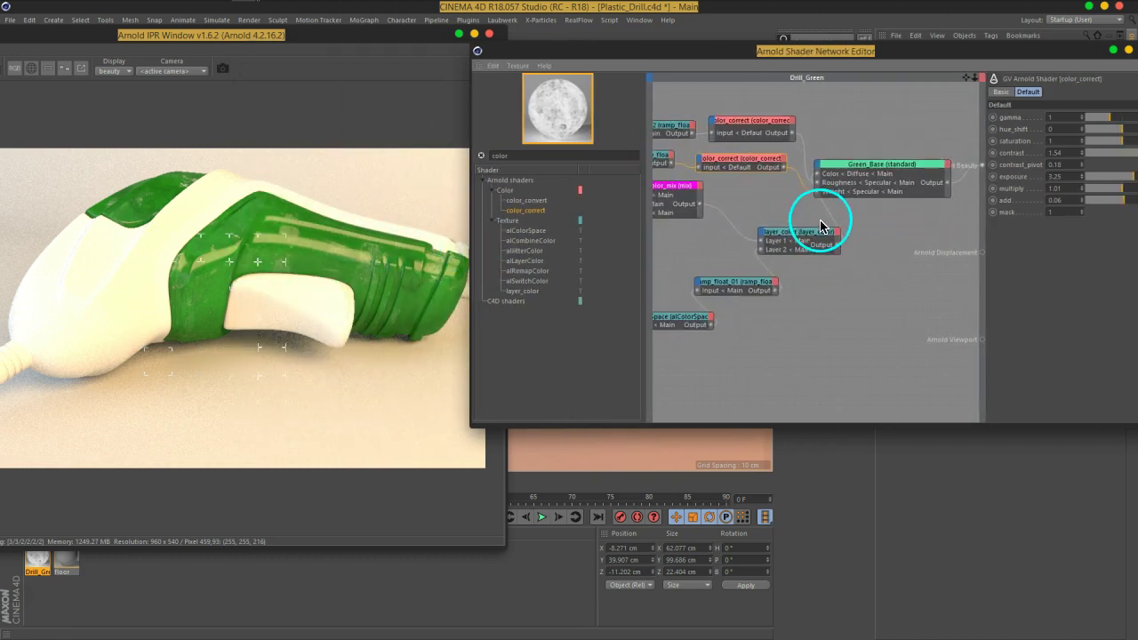
drag(966, 55, 899, 48)
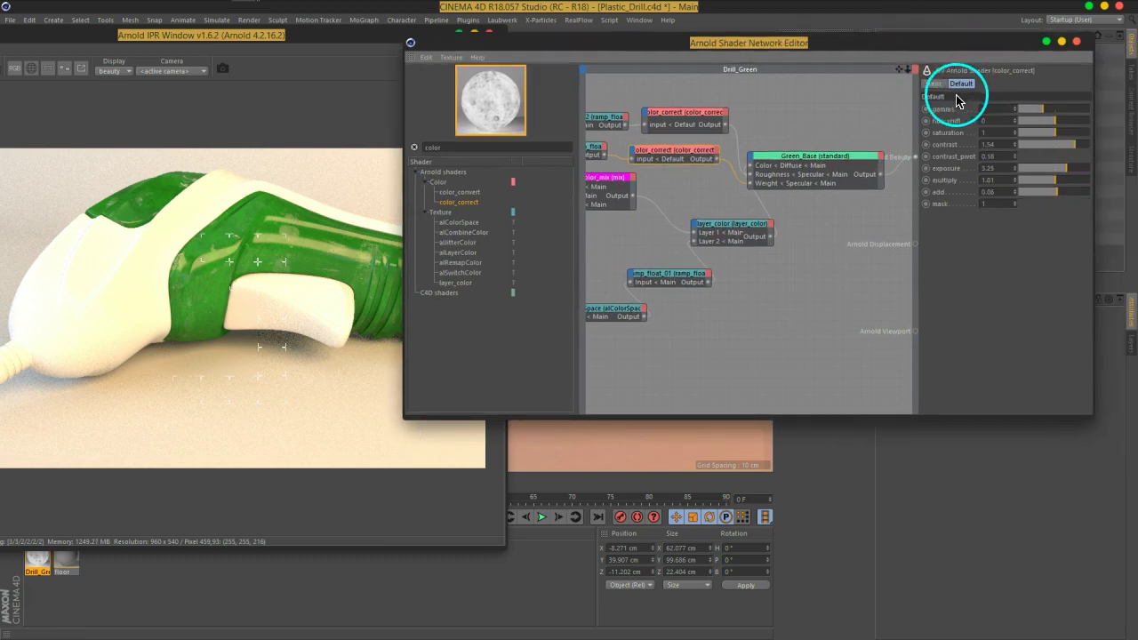
Set the specular color_correct to exposure 2.93, add 0.13 and contrast 1.41.
drag(685, 166, 676, 163)
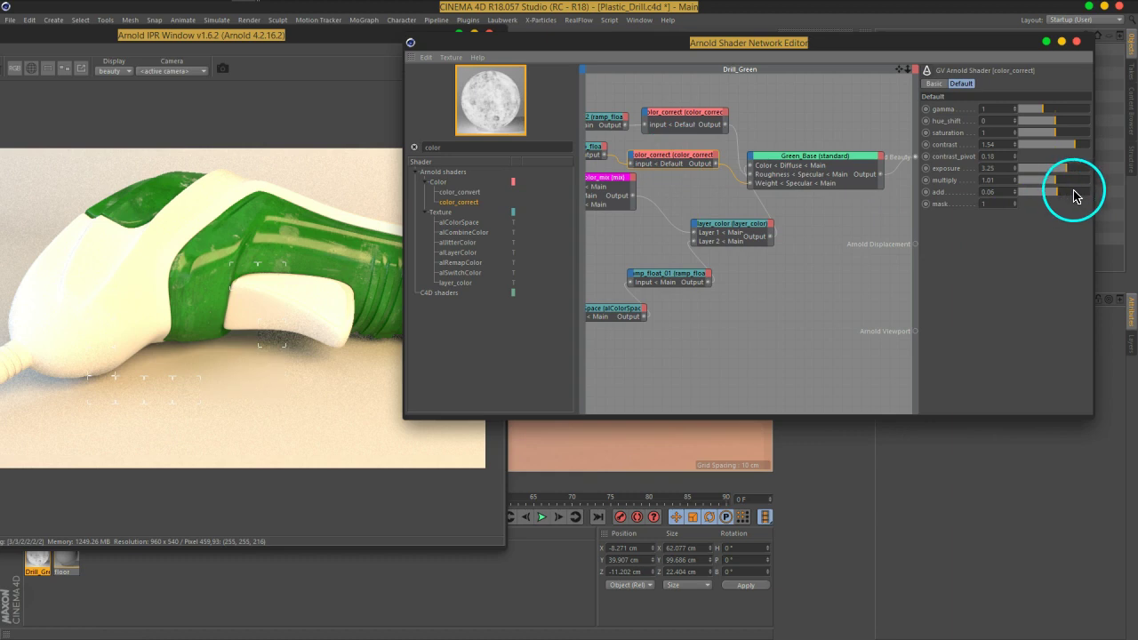
drag(1063, 176, 1064, 176)
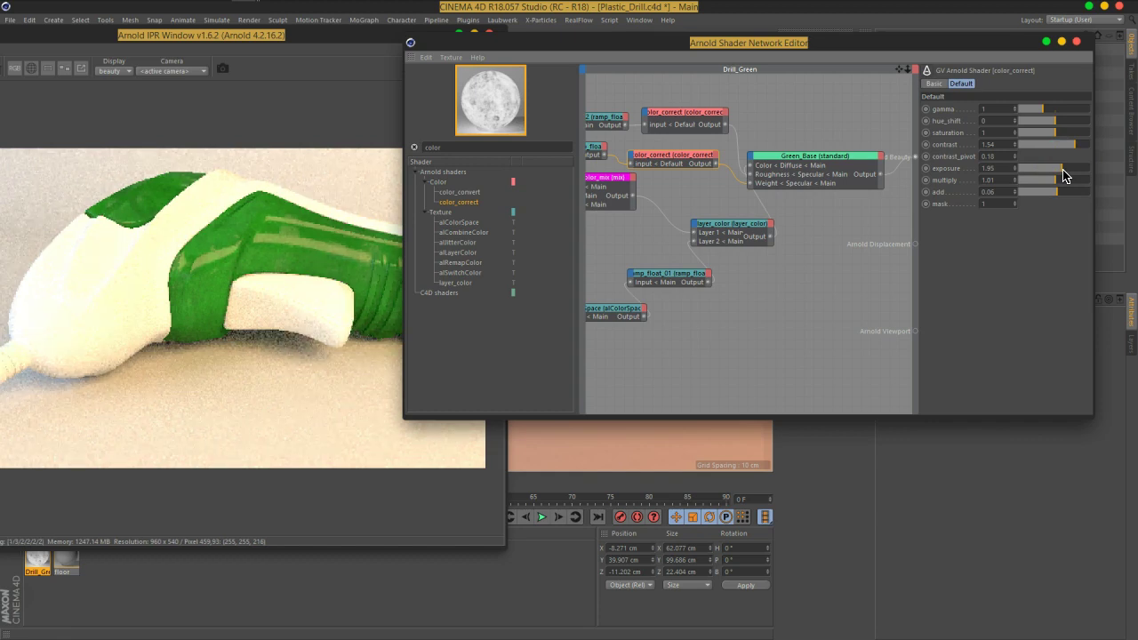
drag(1065, 175, 1071, 175)
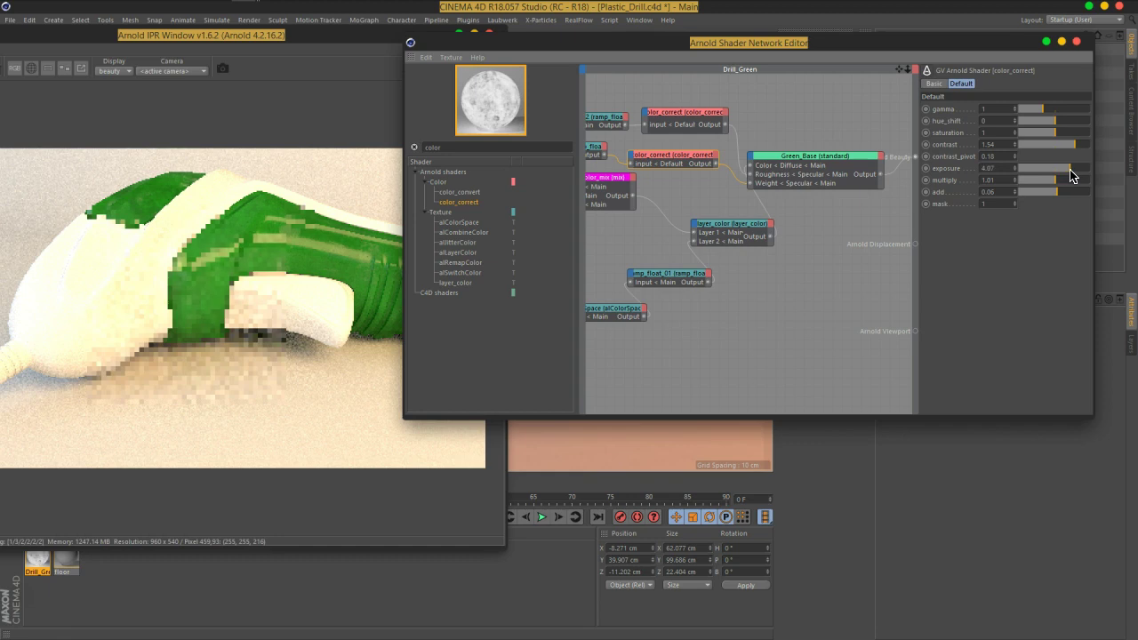
drag(432, 254, 330, 254)
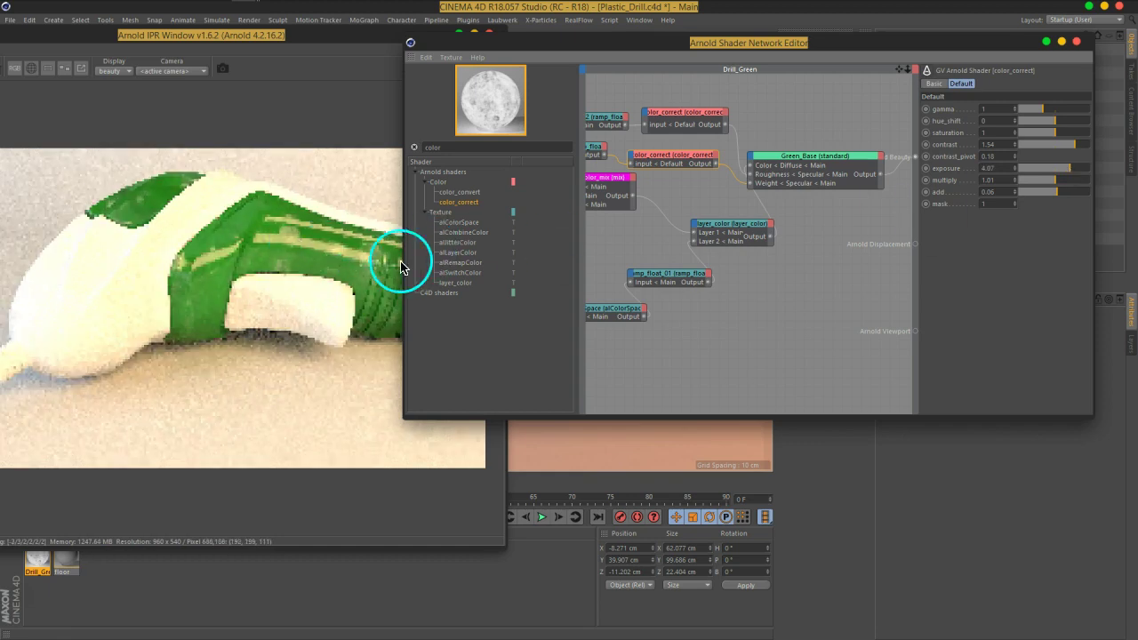
drag(1070, 175, 1067, 174)
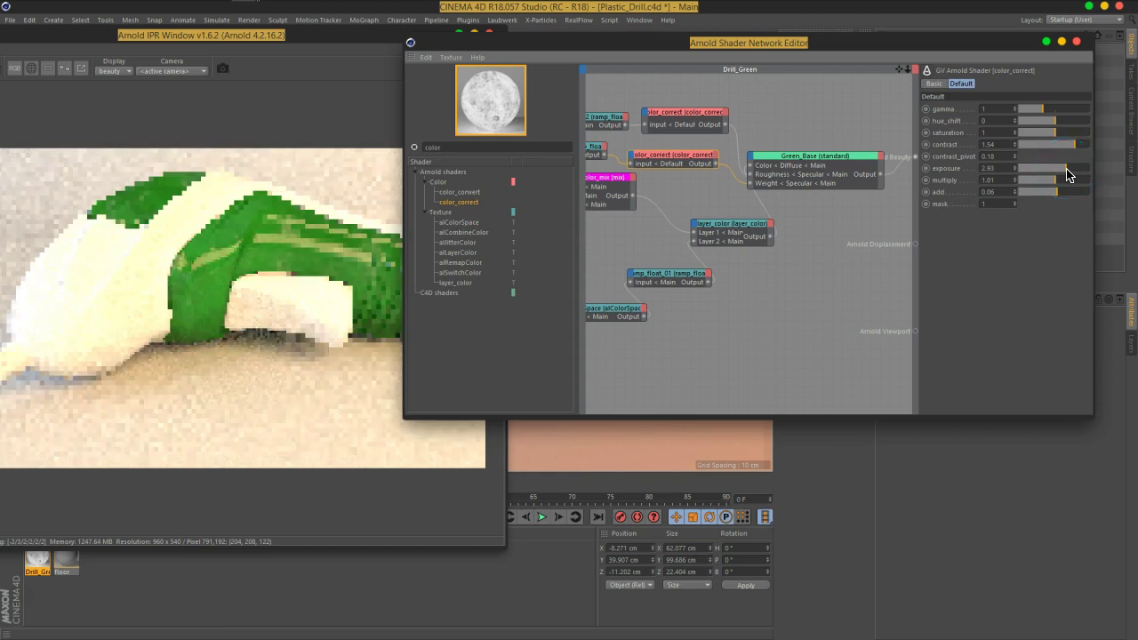
click(224, 249)
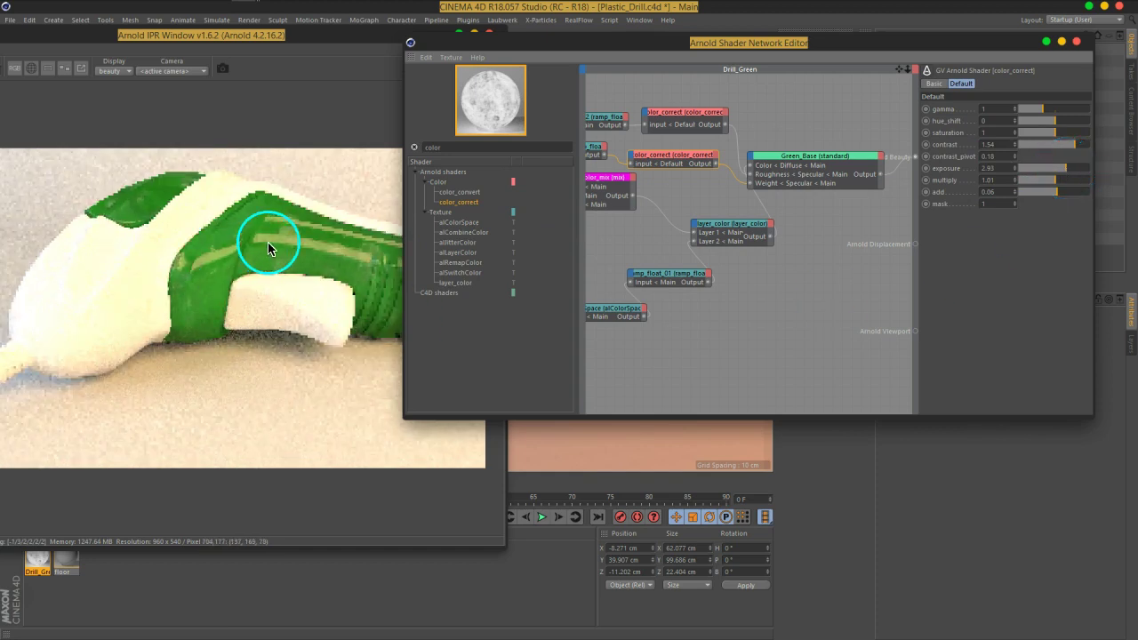
drag(1059, 201, 1060, 201)
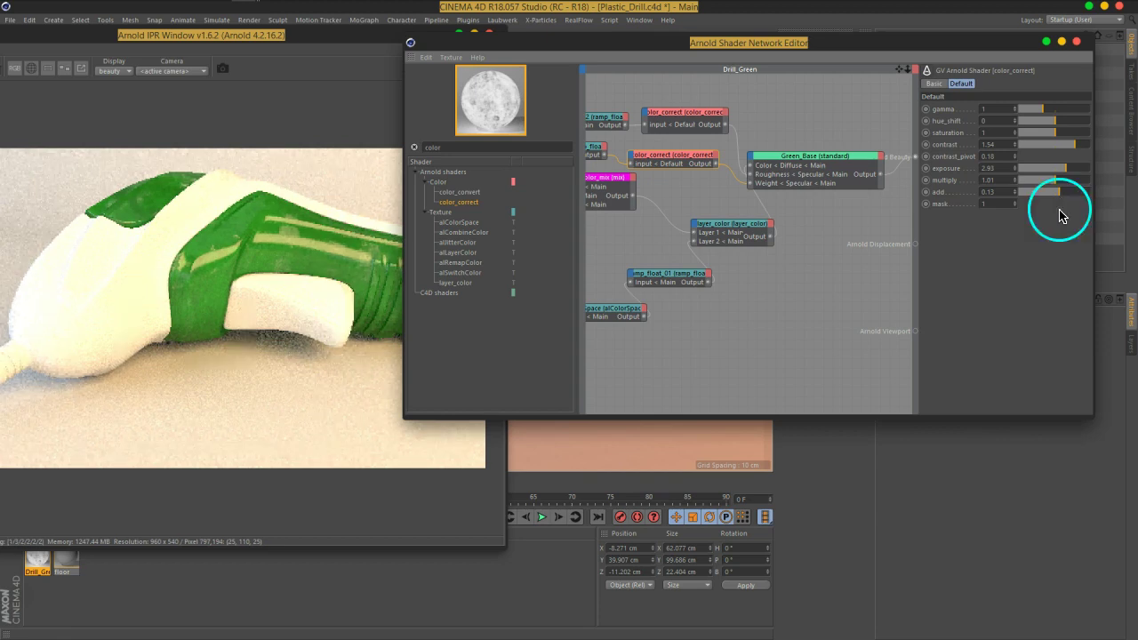
drag(1074, 148, 1071, 153)
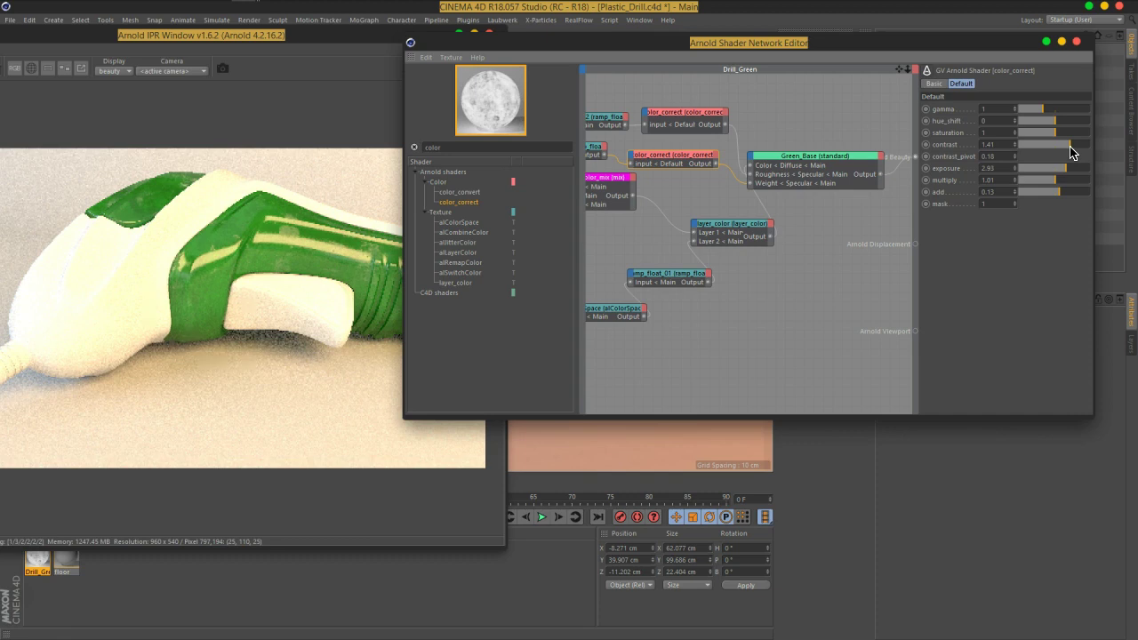
Add a bump2d node and feed Green_Base's output into its Shader input.
click(774, 266)
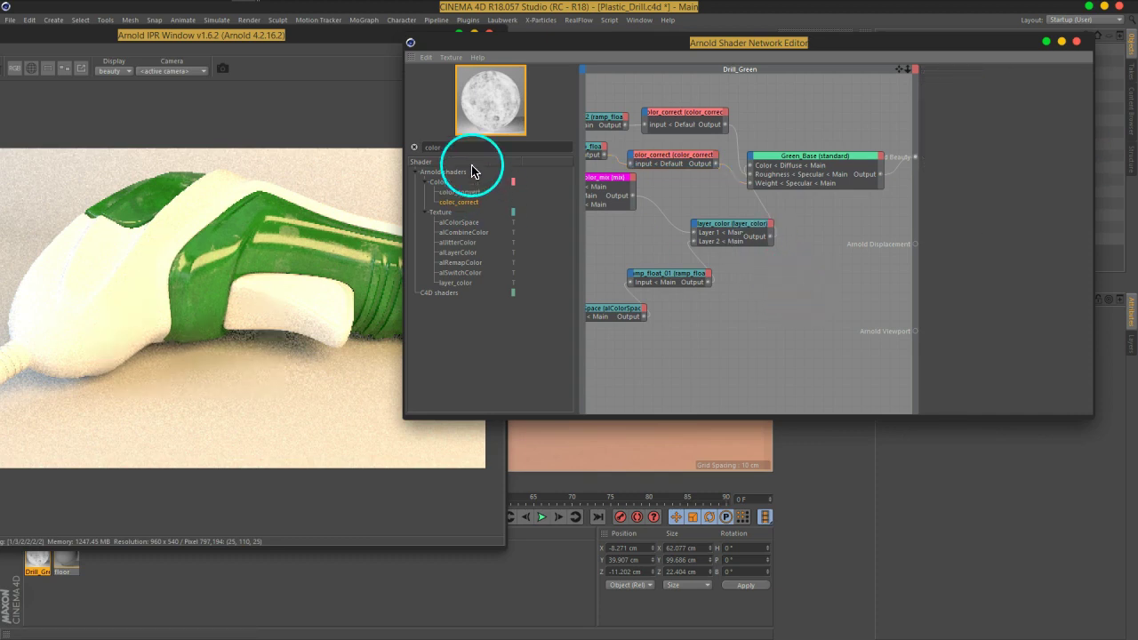
text(bum)
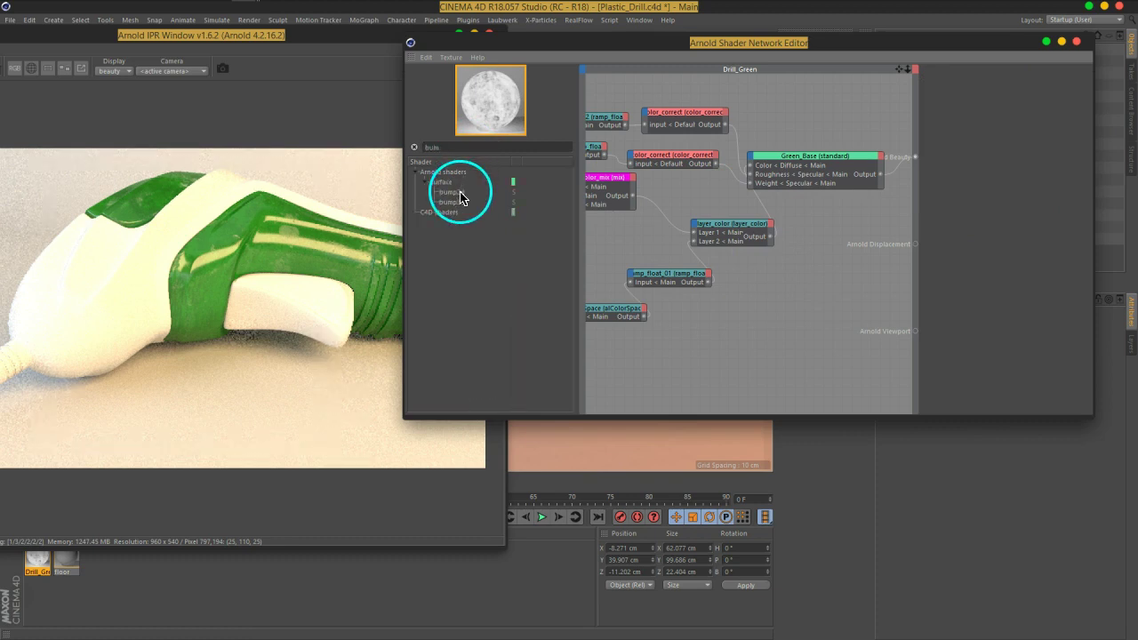
drag(459, 200, 849, 264)
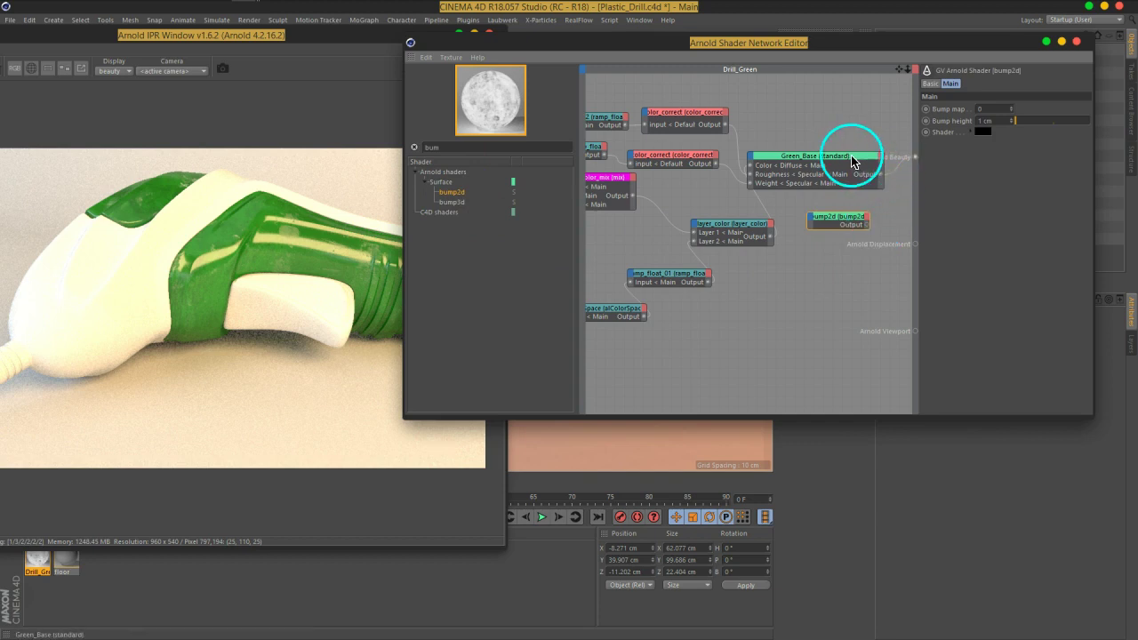
drag(851, 156, 837, 144)
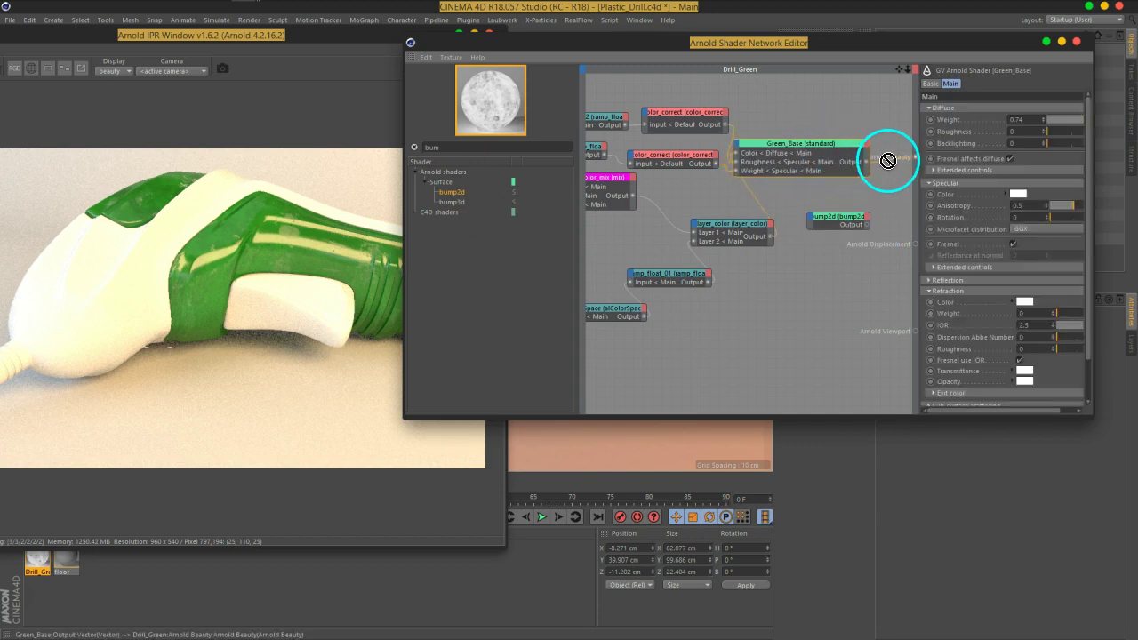
drag(867, 169, 826, 223)
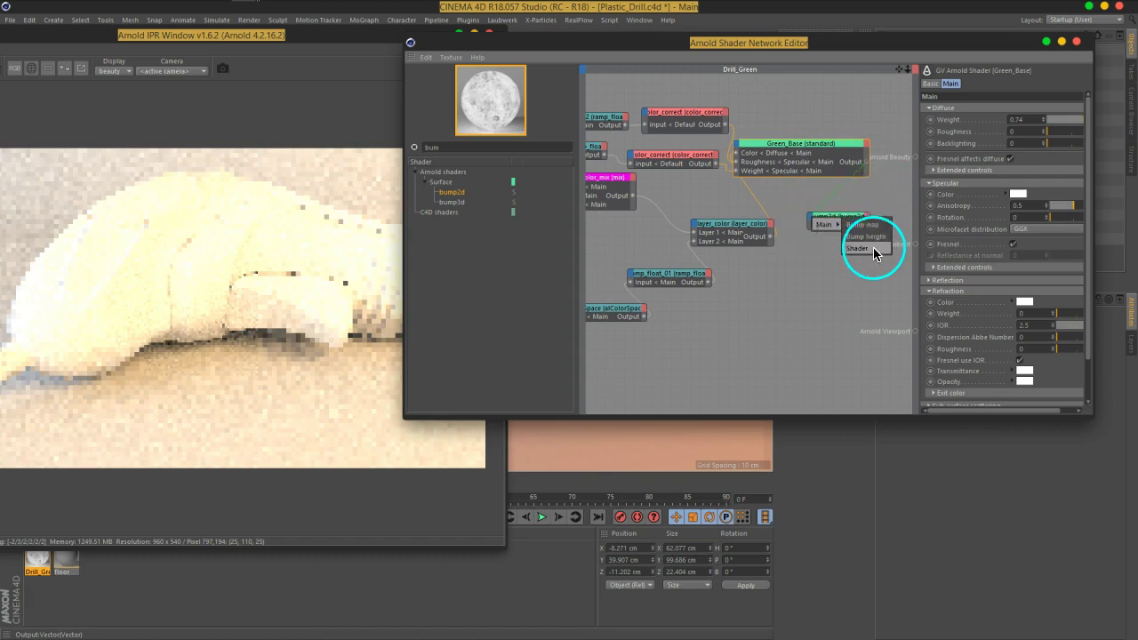
Connect bump2d's output to the Arnold Beauty output.
click(889, 224)
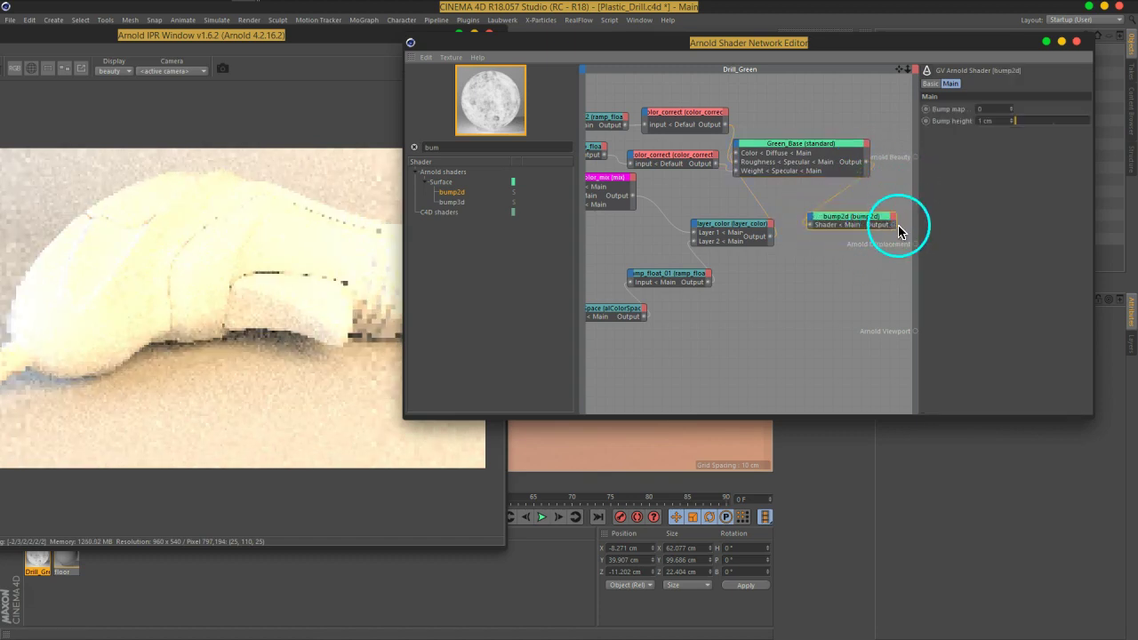
drag(896, 225, 915, 169)
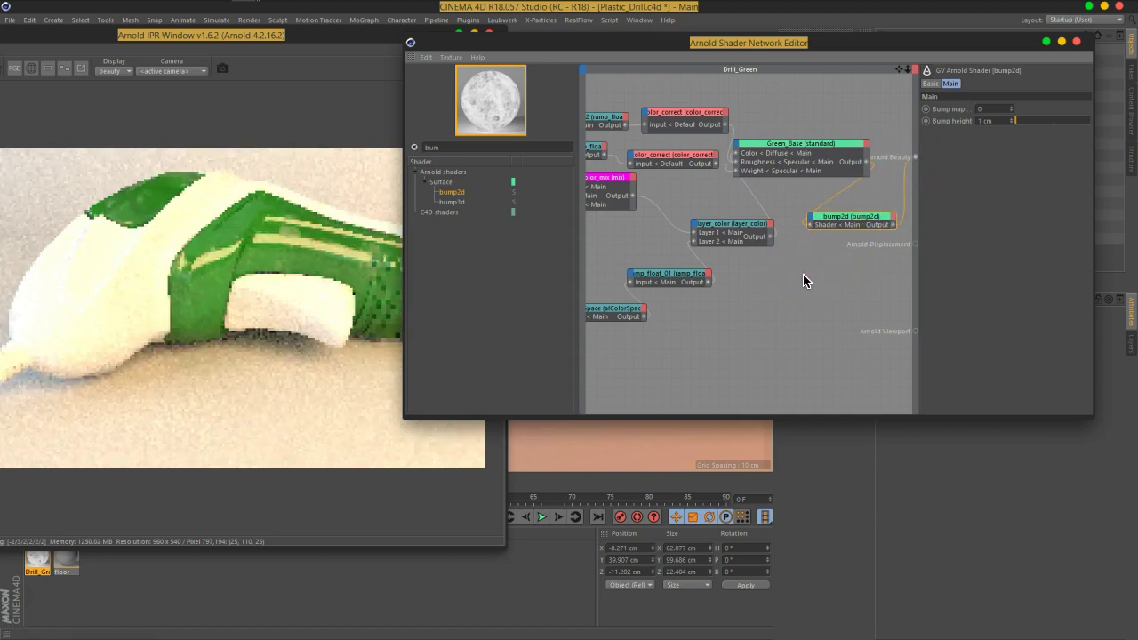
click(785, 311)
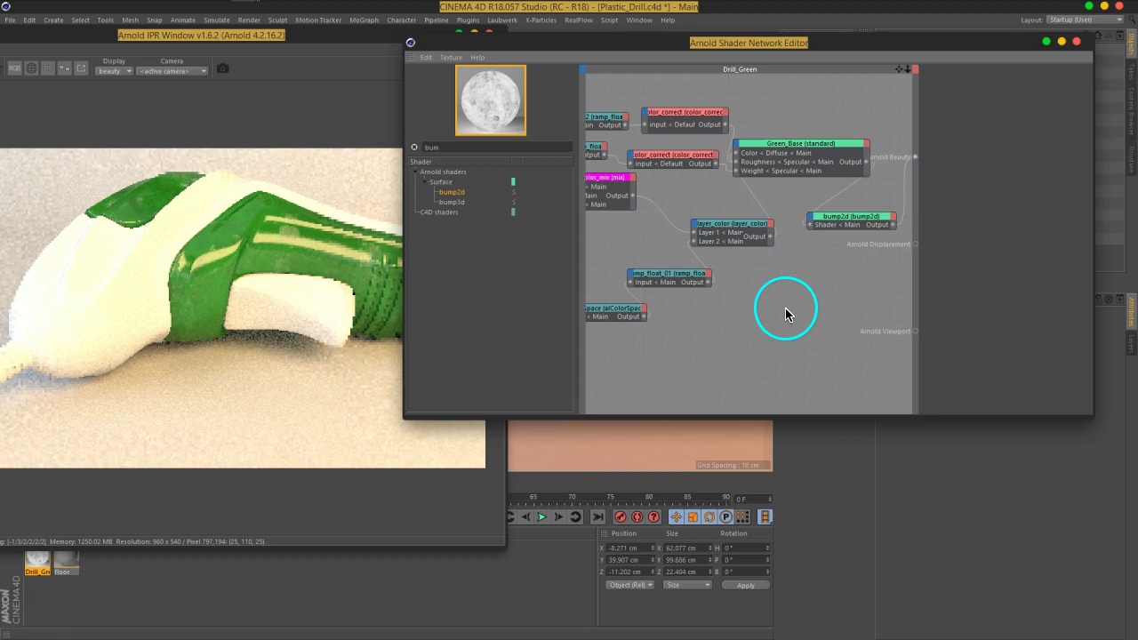
click(454, 146)
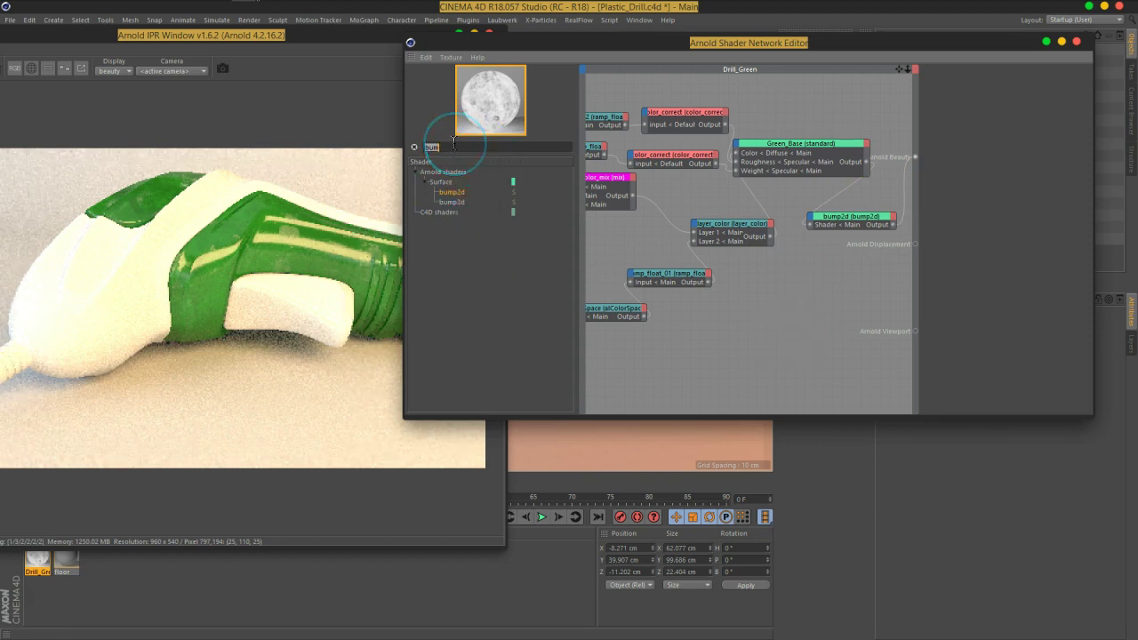
Add an image node loading BW49.png, without copying it into the project, and preview it through beauty.
text(im)
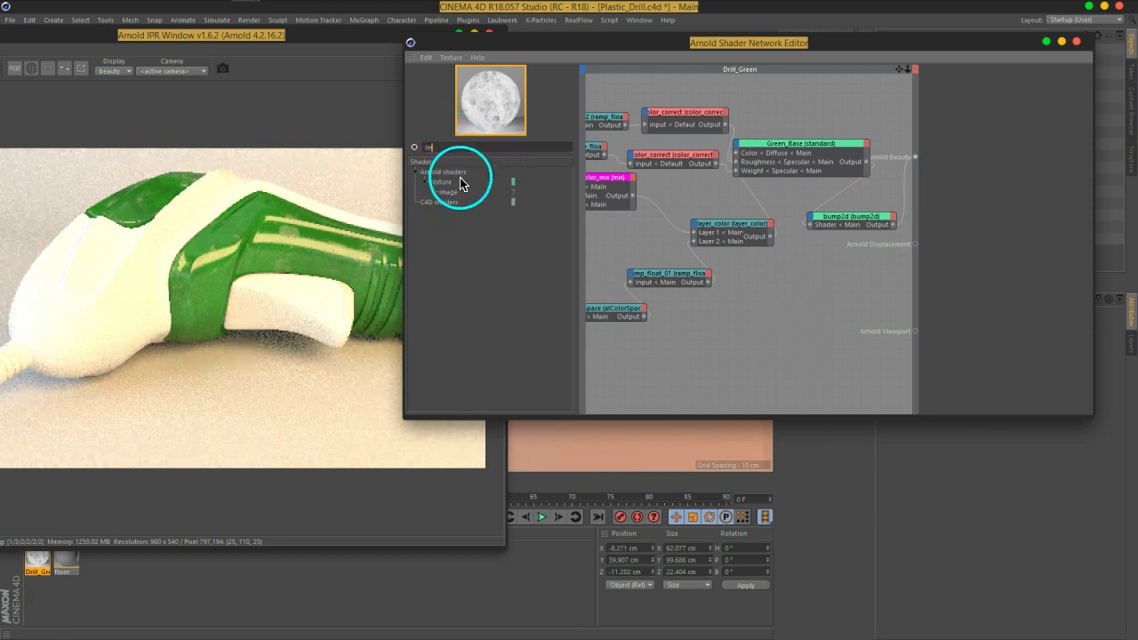
drag(448, 193, 747, 327)
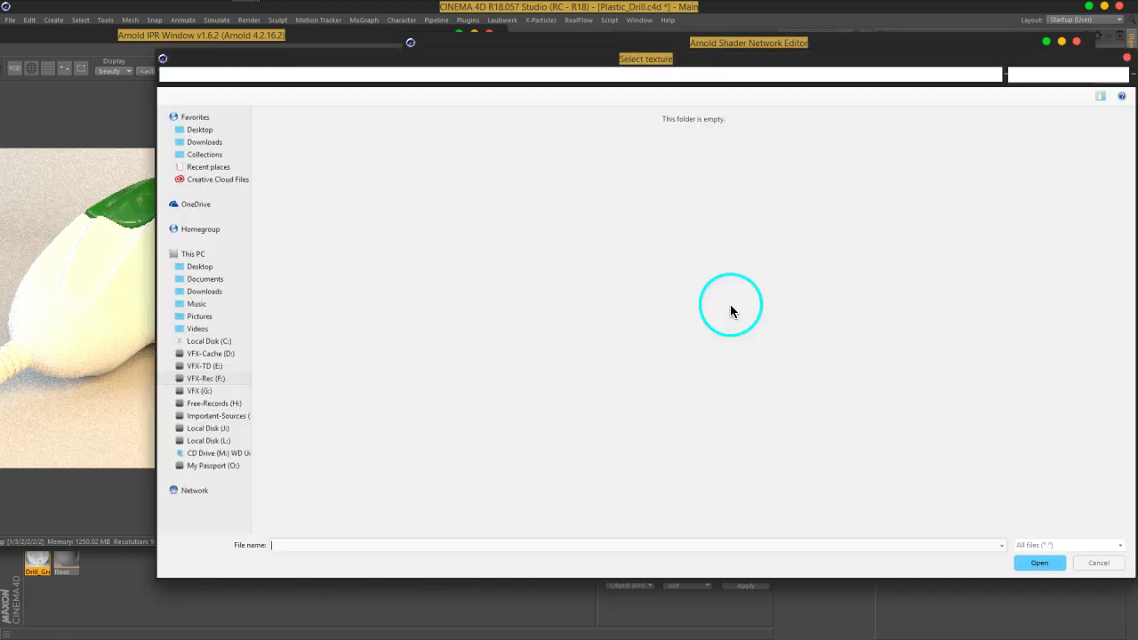
scroll(890, 216, down, 10)
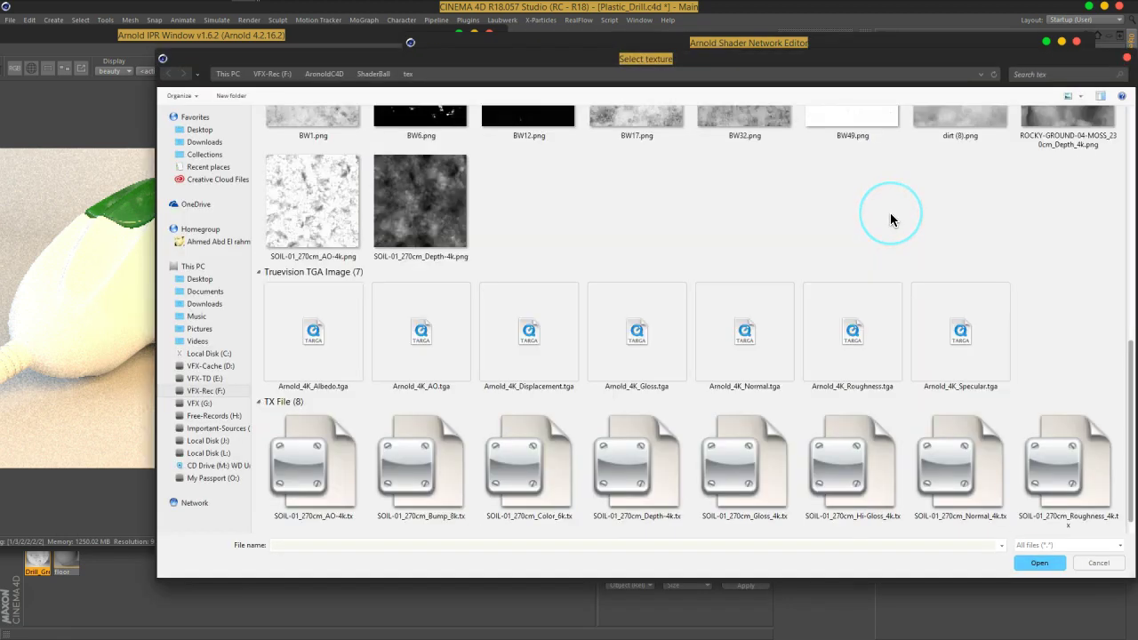
scroll(891, 215, up, 3)
click(852, 306)
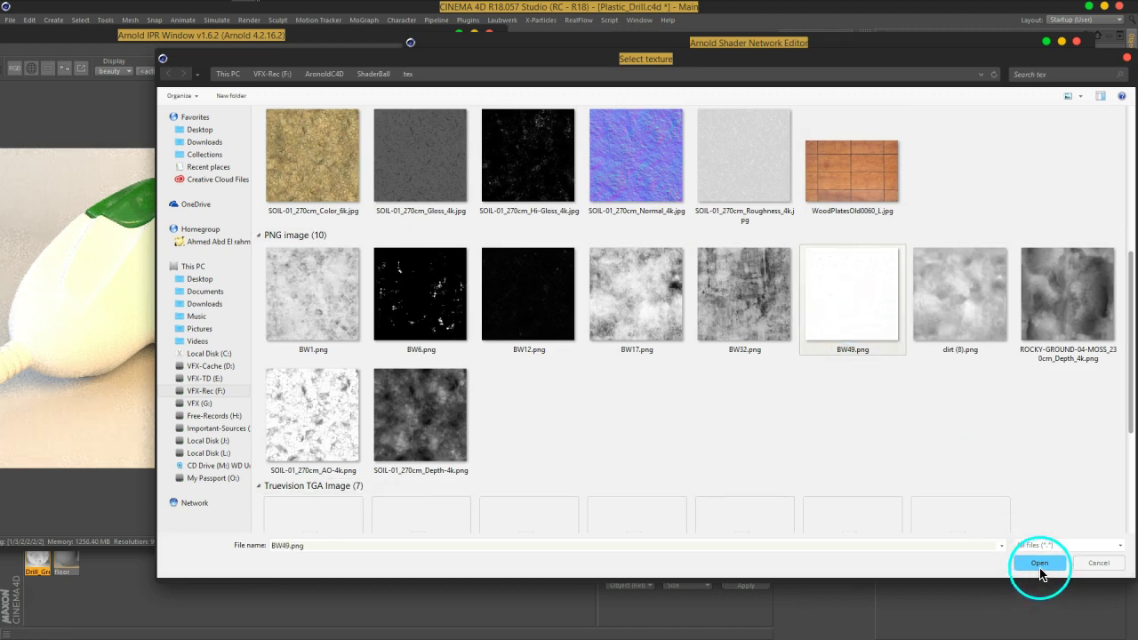
click(1040, 563)
click(598, 364)
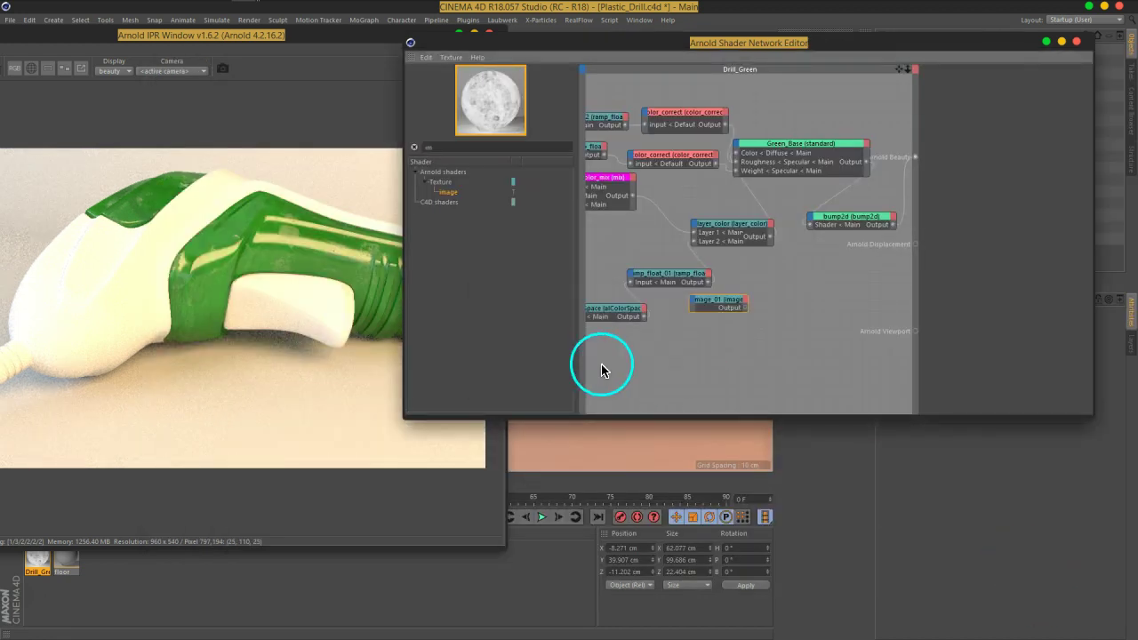
drag(746, 315, 915, 159)
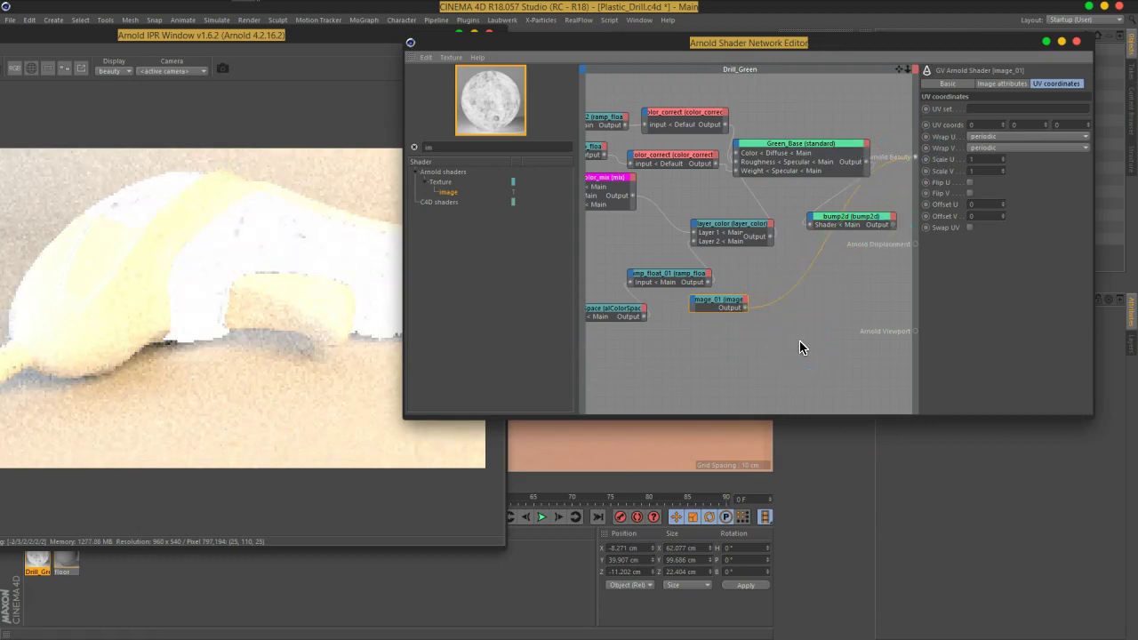
Set the image's Scale U/V to 3 and plug it into bump2d's Bump map.
drag(299, 247, 326, 264)
click(717, 307)
drag(717, 306, 727, 309)
drag(285, 234, 299, 260)
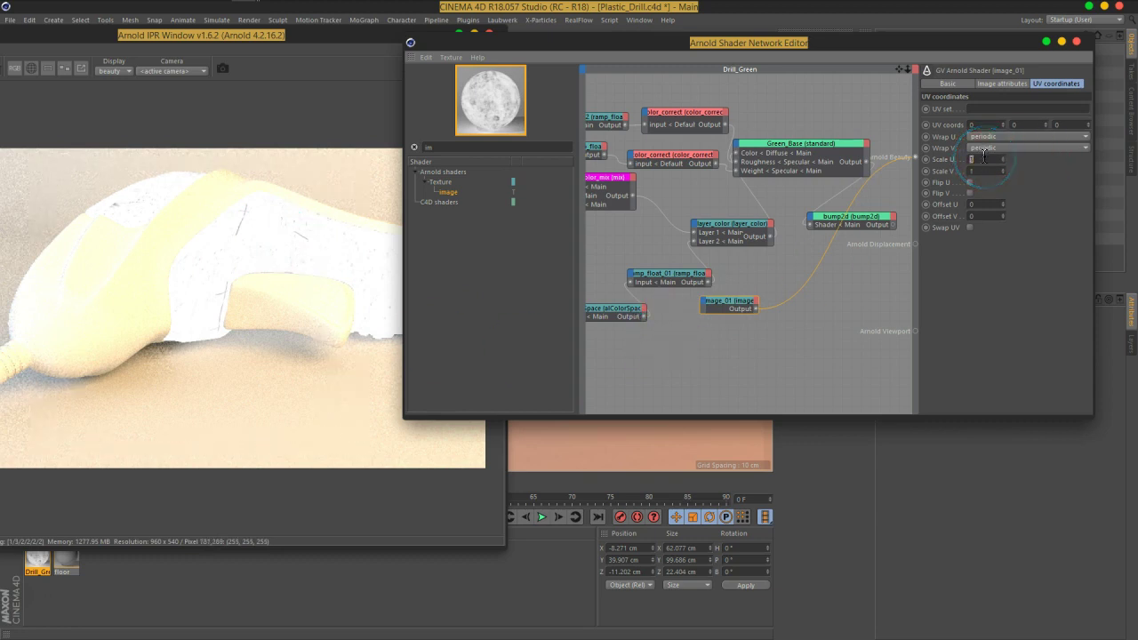
text(3)
key(Return)
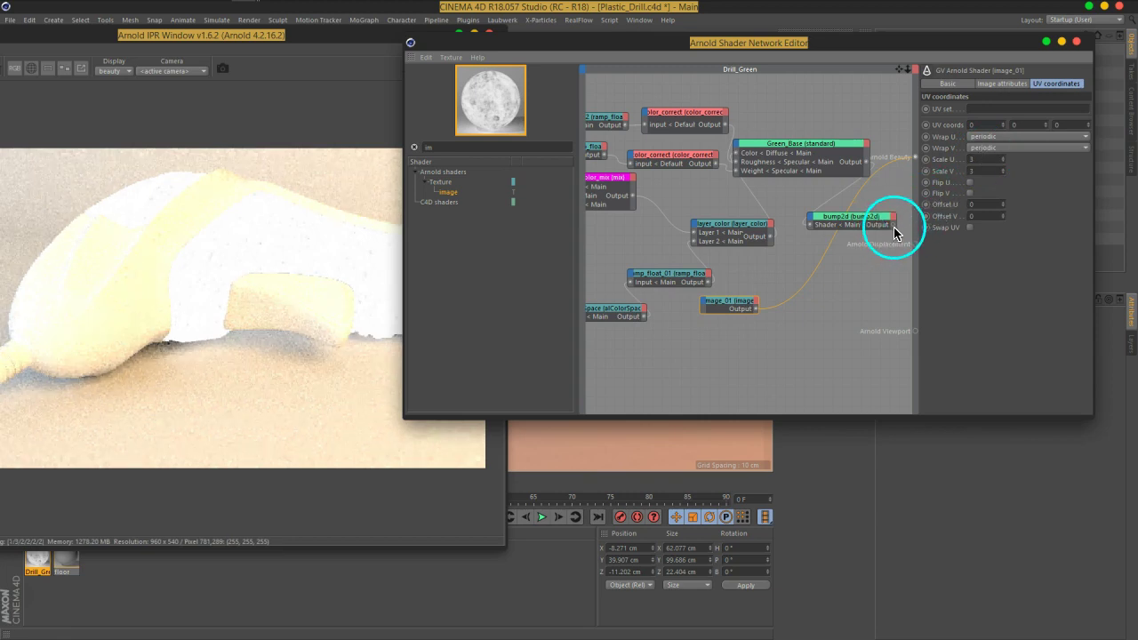
drag(916, 168, 816, 281)
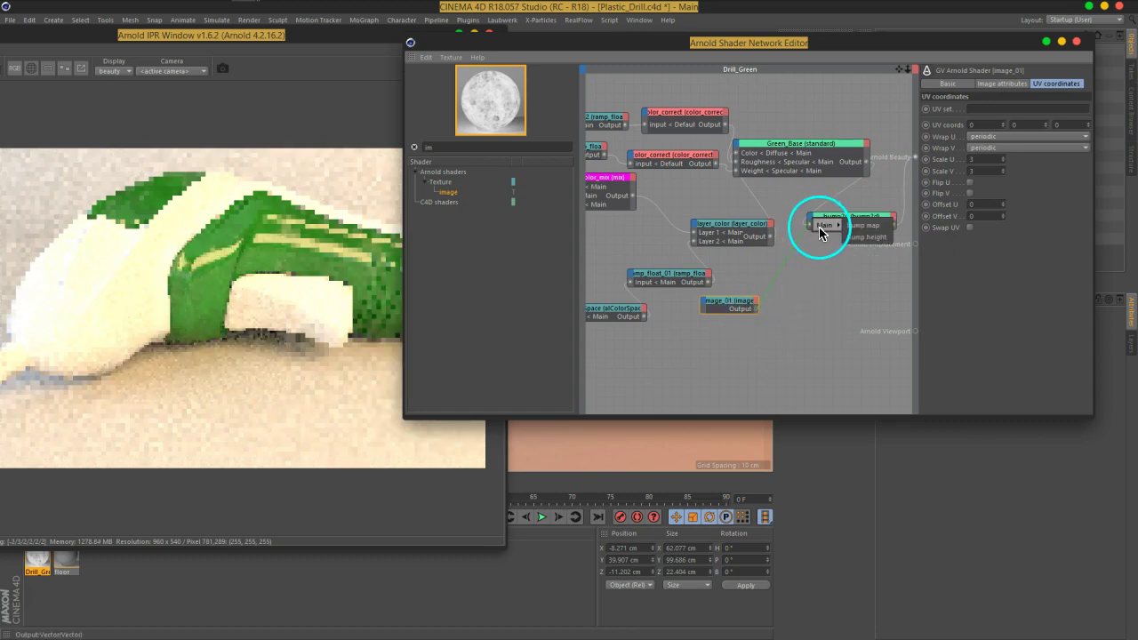
drag(816, 281, 834, 256)
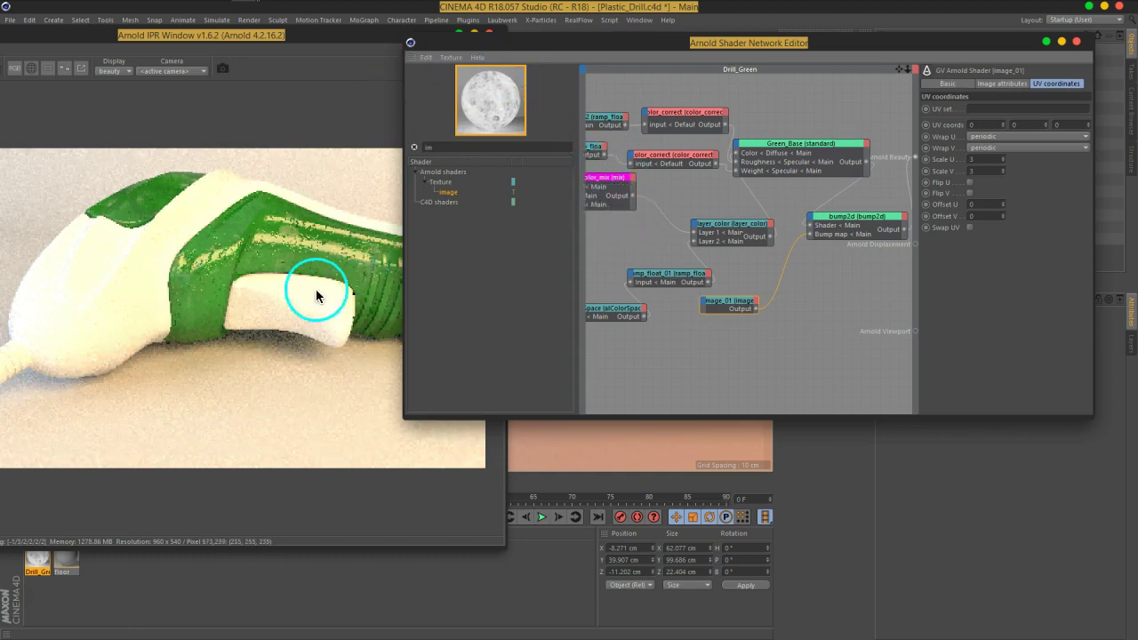
Set bump2d's Bump height to 0.1 cm and check the grip with an IPR region render.
click(862, 234)
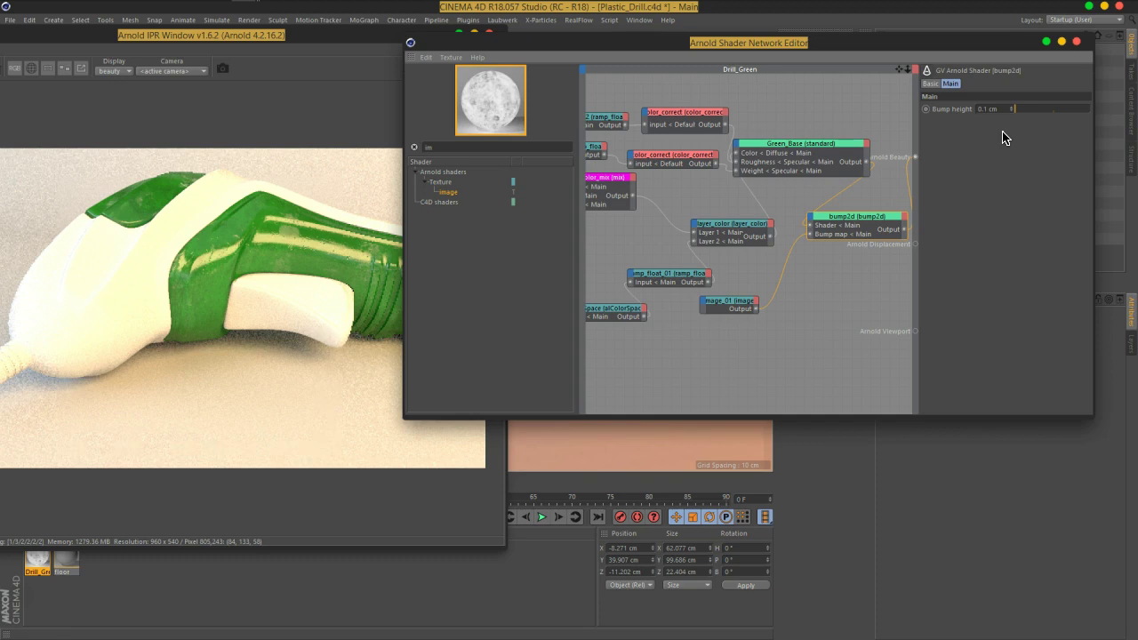
drag(348, 45, 510, 47)
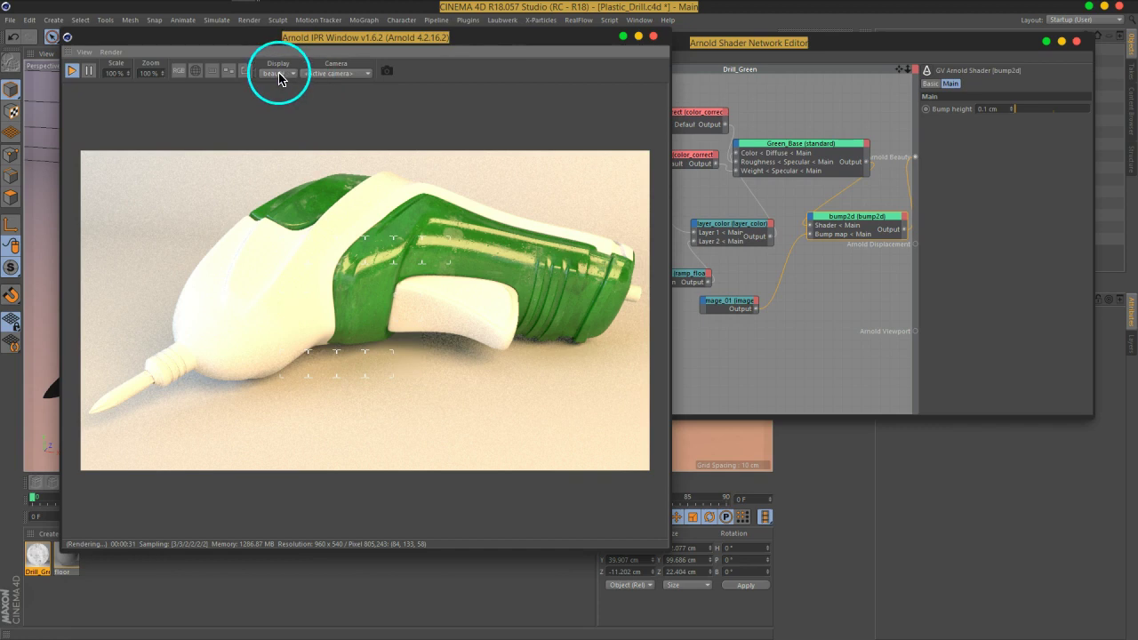
click(211, 70)
mouse_move(342, 390)
mouse_down()
mouse_move(477, 275)
mouse_move(528, 264)
mouse_up()
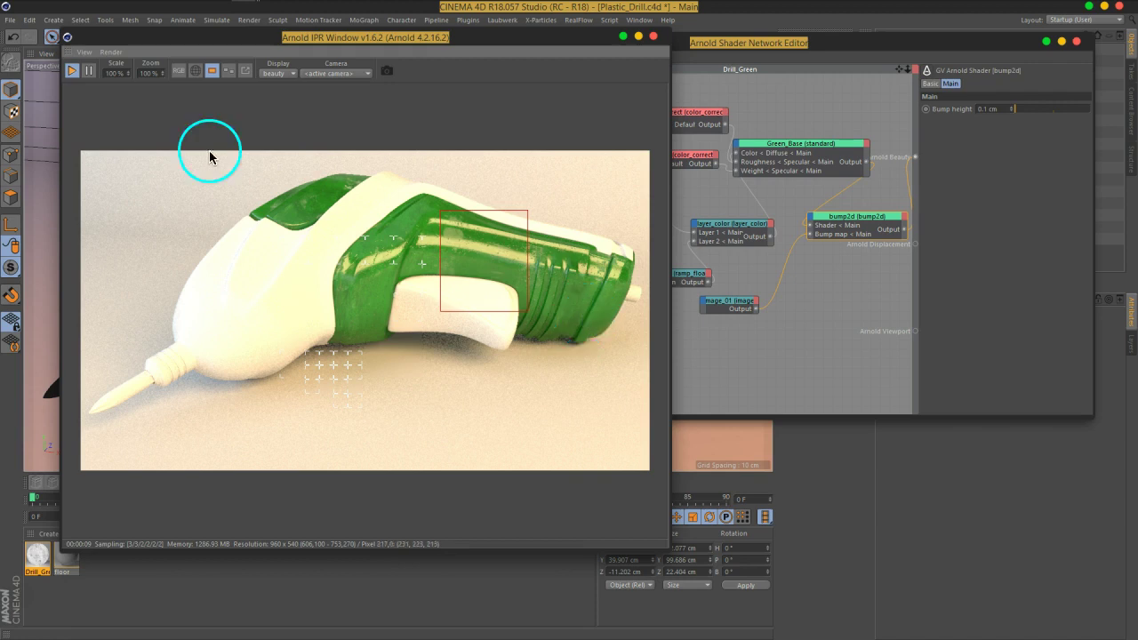
click(212, 74)
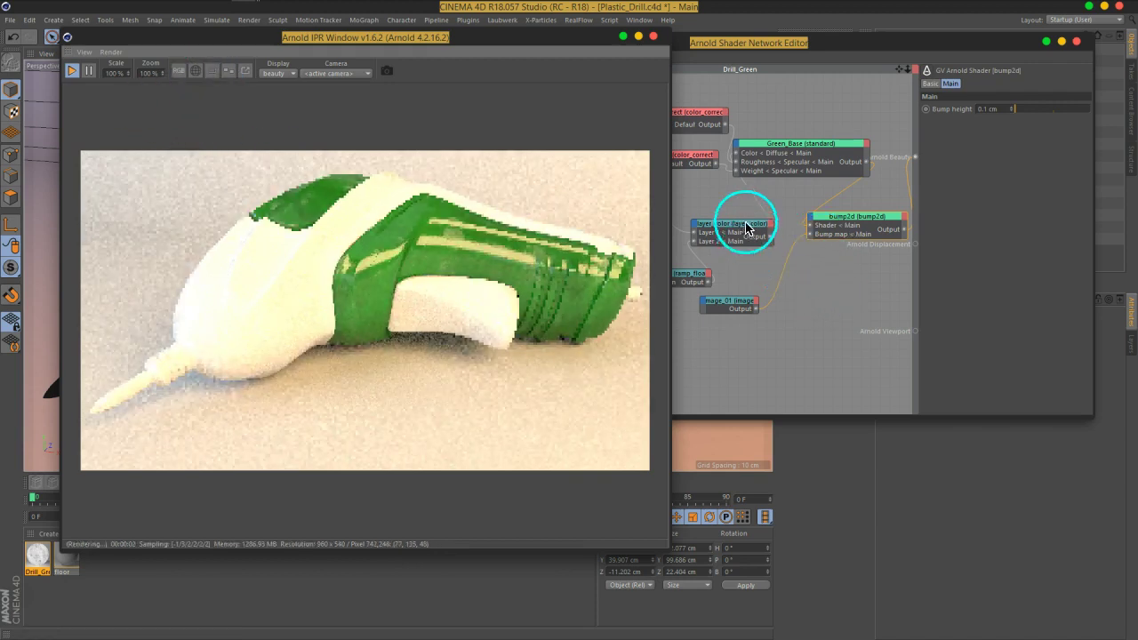
drag(569, 39, 403, 38)
click(840, 252)
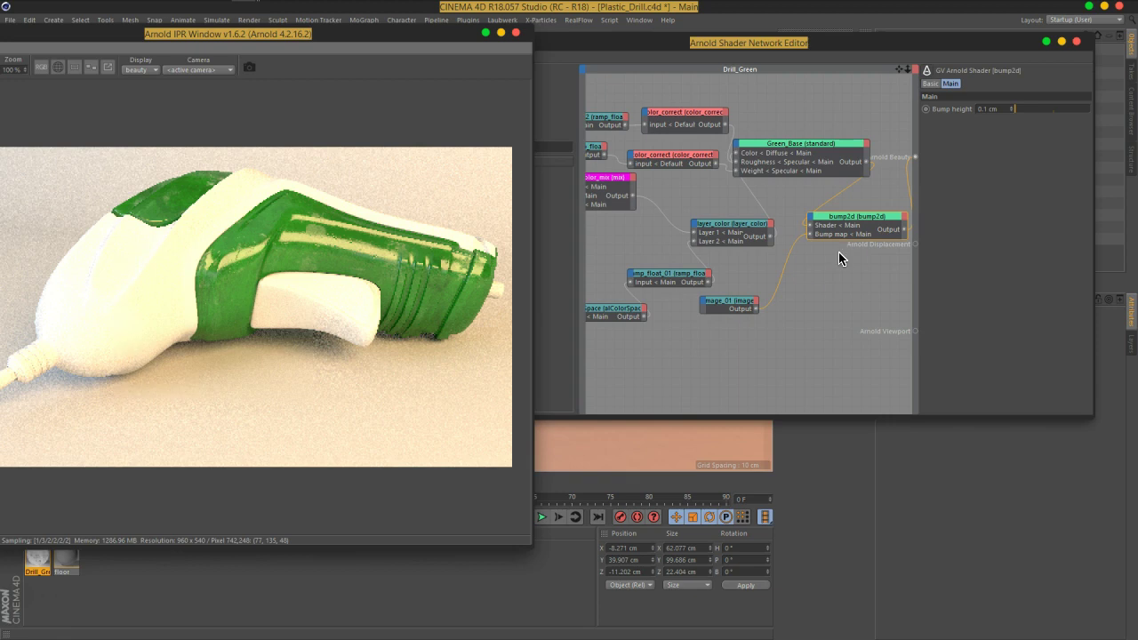
Search 'amb', add an ambient_occlusion node and connect its Output to Arnold Beauty.
mouse_move(833, 258)
mouse_down()
mouse_move(833, 240)
mouse_move(847, 247)
mouse_up()
click(819, 125)
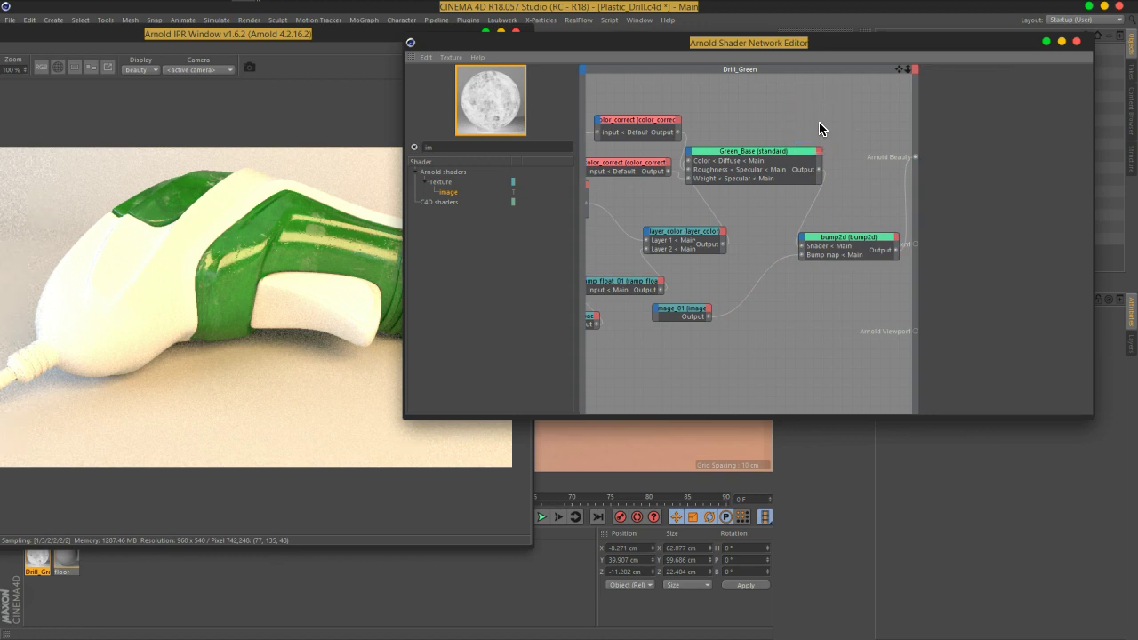
click(786, 156)
click(542, 147)
text(amb)
drag(494, 192, 738, 118)
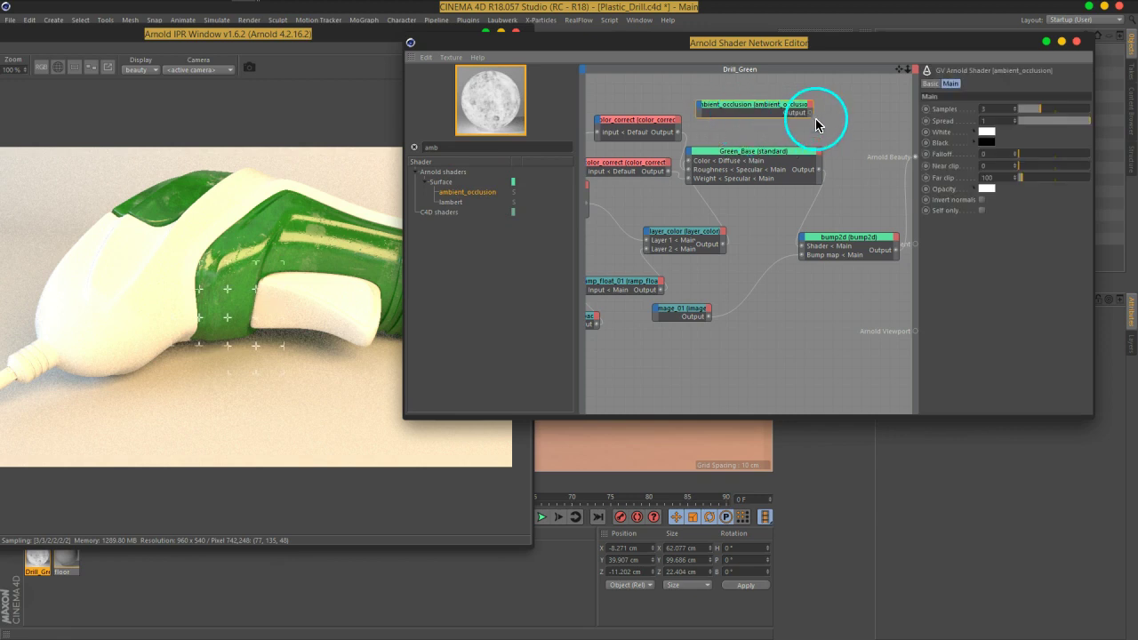
mouse_move(812, 113)
mouse_down()
mouse_move(897, 158)
mouse_move(876, 165)
mouse_up()
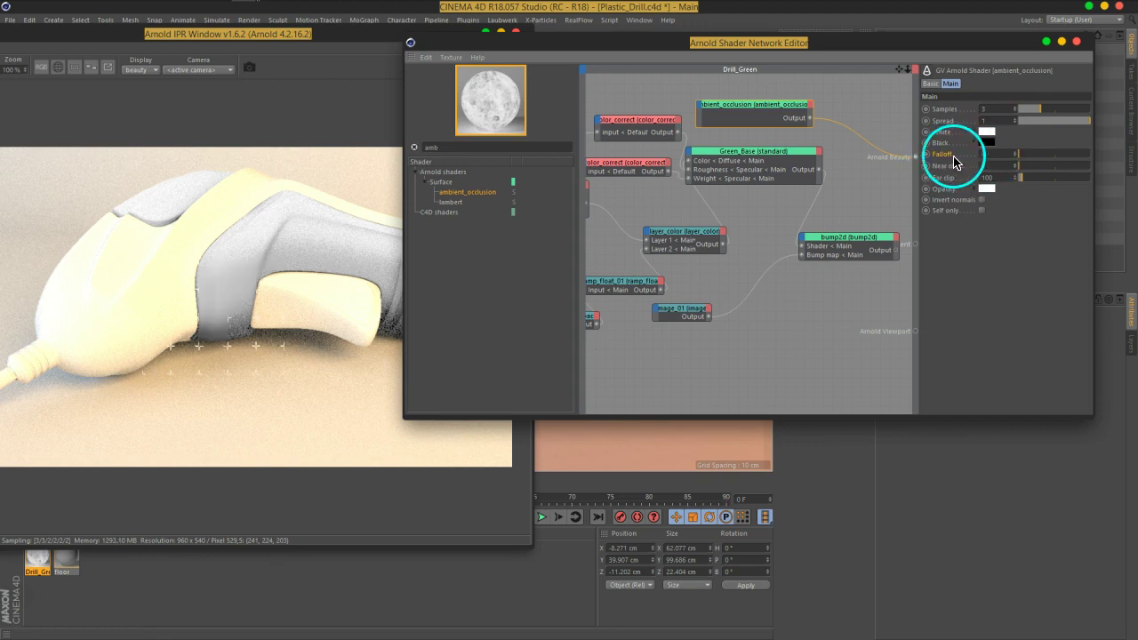
Experiment with the occlusion Falloff and enter a new Far clip distance.
drag(1018, 162, 1030, 162)
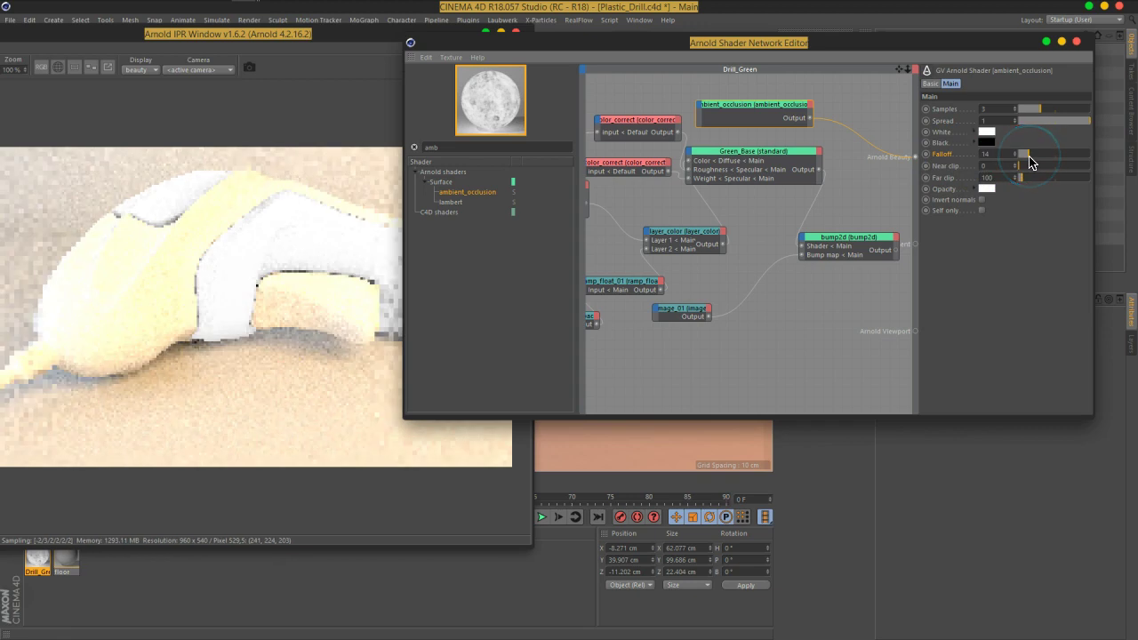
mouse_move(1029, 162)
mouse_down()
mouse_move(129, 218)
mouse_move(446, 286)
mouse_move(945, 178)
mouse_move(1021, 188)
mouse_up()
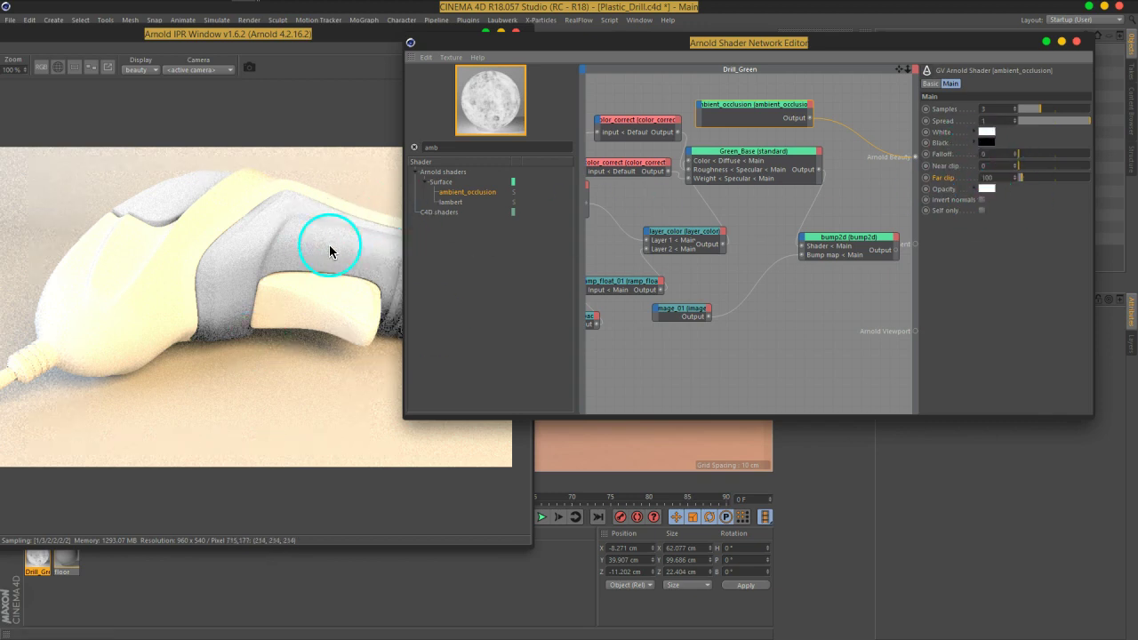
click(996, 177)
text(2)
key(Return)
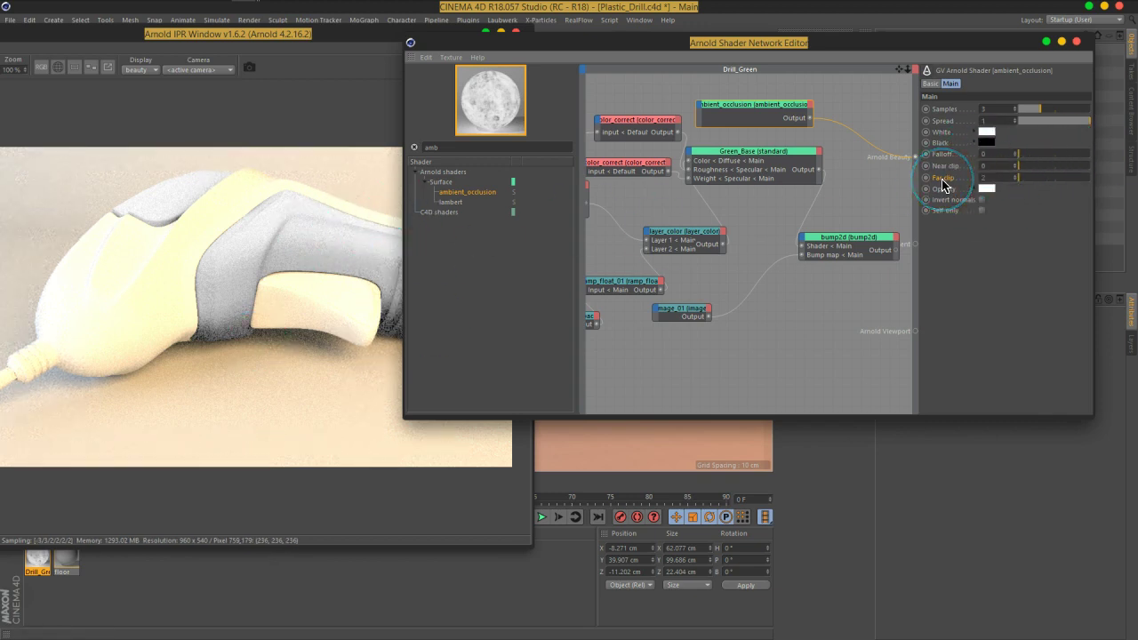
mouse_move(972, 178)
mouse_down()
mouse_move(1034, 162)
mouse_move(1027, 182)
mouse_move(965, 184)
mouse_up()
click(335, 170)
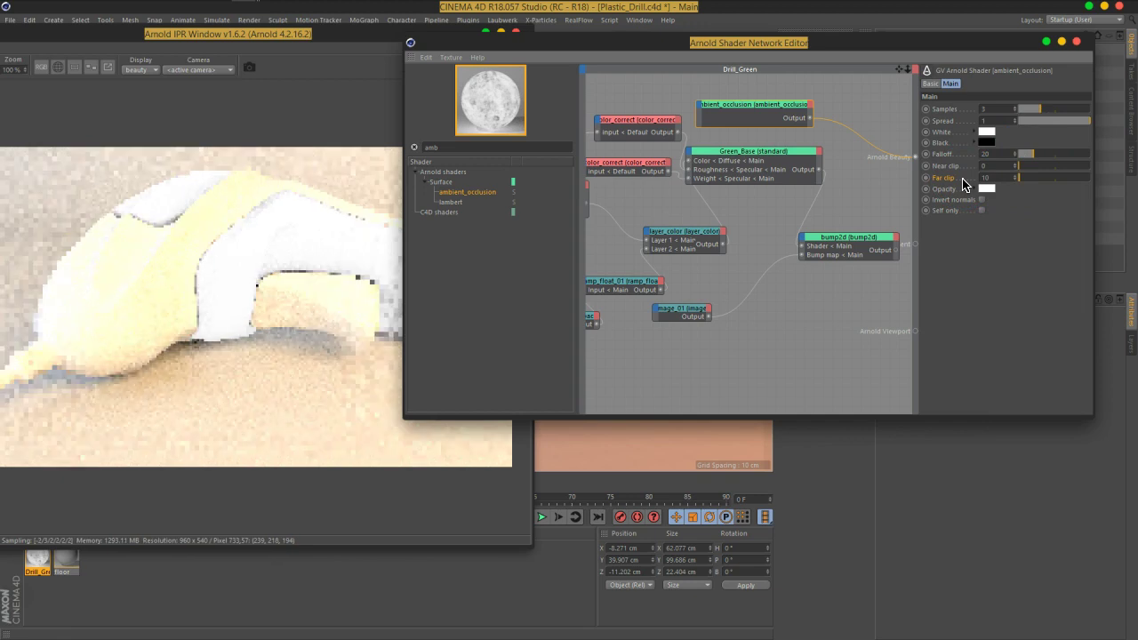
Reposition the render preview and settle the occlusion Falloff at 13.
drag(1022, 156, 1057, 163)
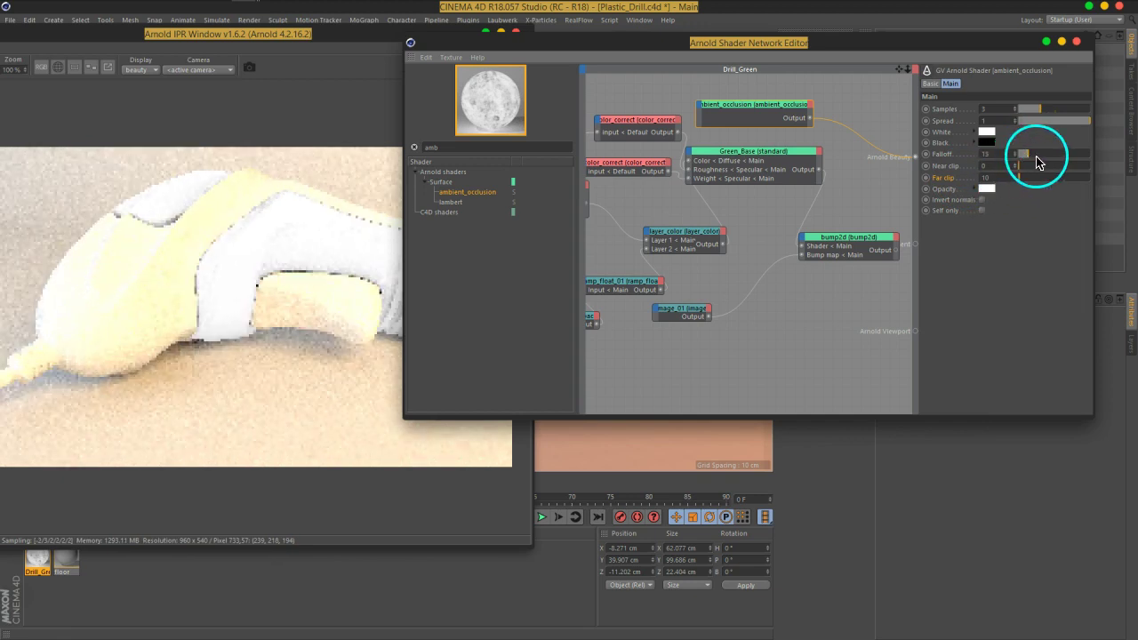
click(388, 56)
click(418, 282)
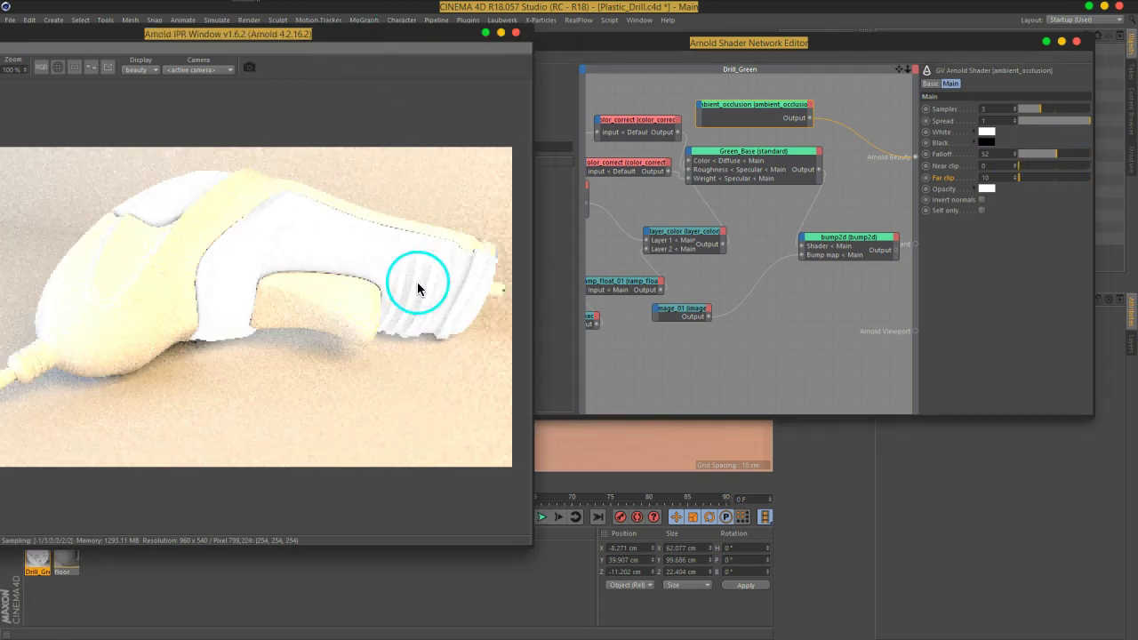
drag(355, 35, 247, 32)
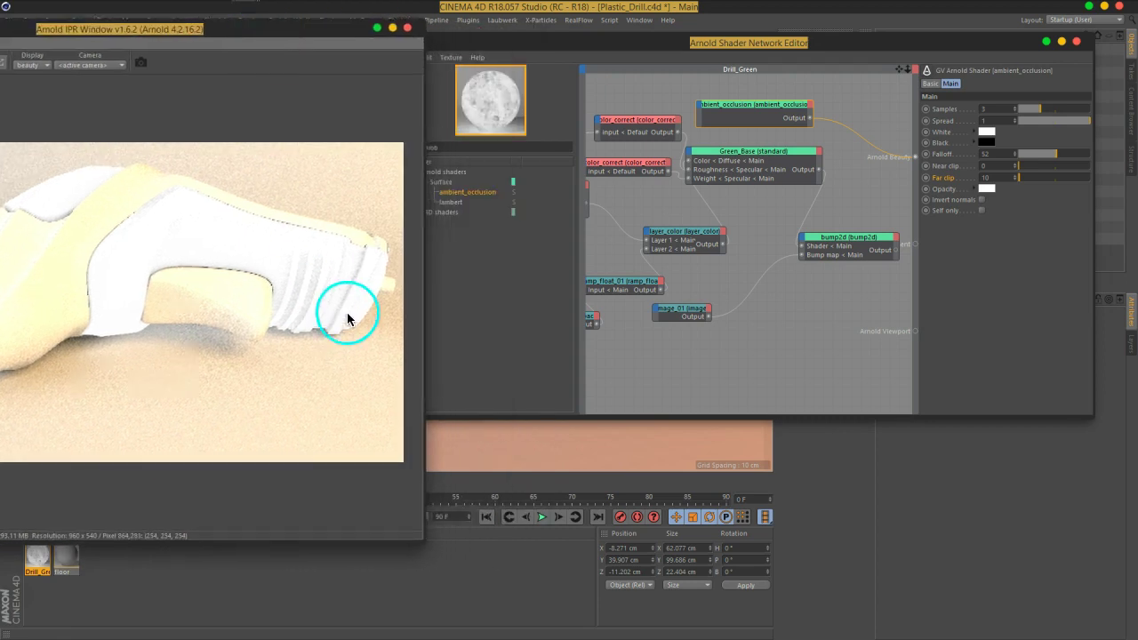
drag(1041, 156, 1035, 157)
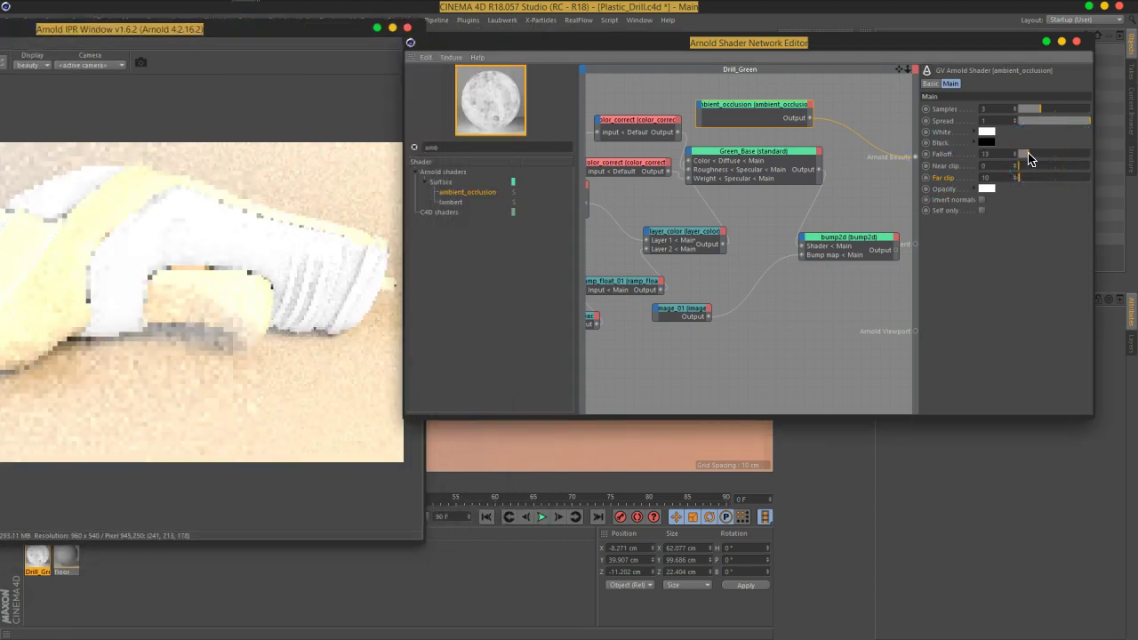
mouse_move(1029, 158)
mouse_down()
mouse_move(1036, 218)
mouse_move(998, 176)
mouse_move(973, 183)
mouse_up()
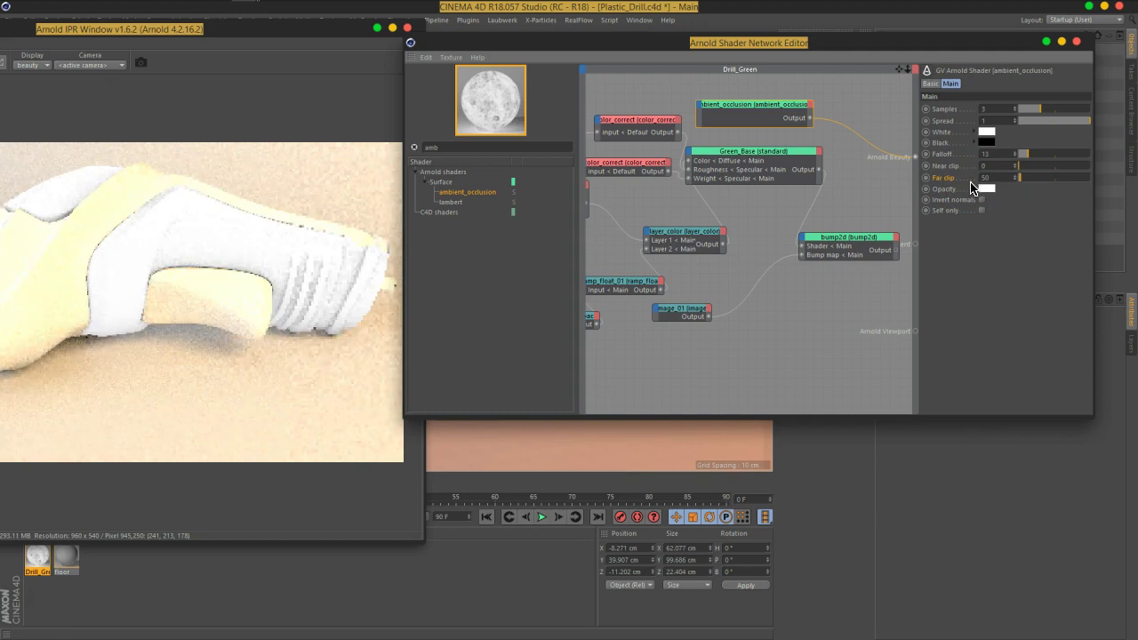
drag(1054, 178, 1009, 161)
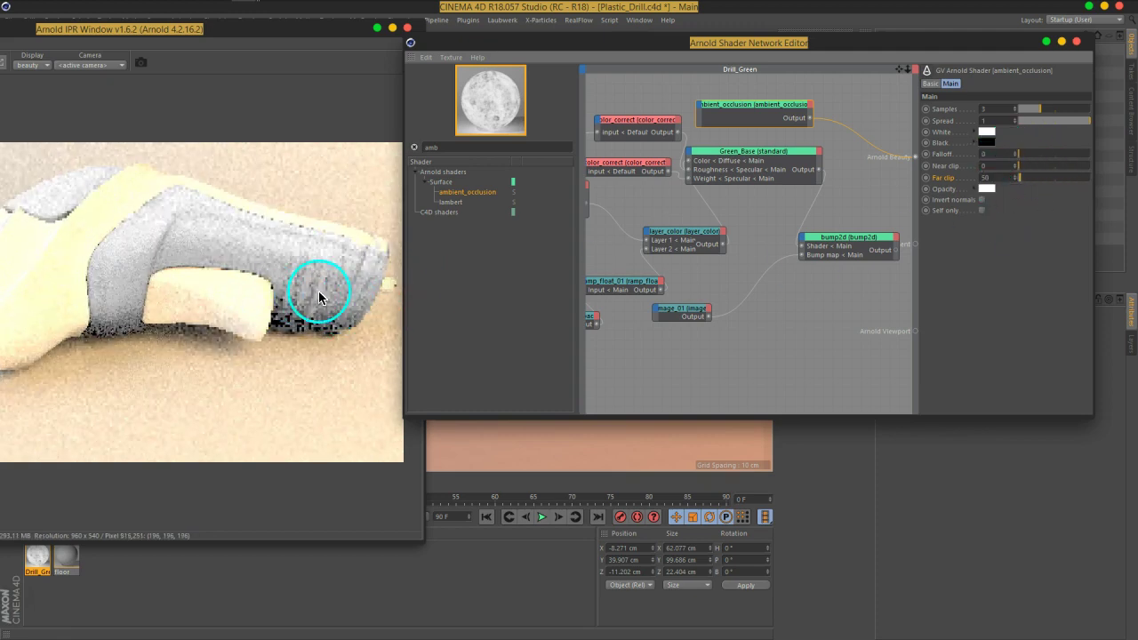
drag(1016, 155, 1019, 158)
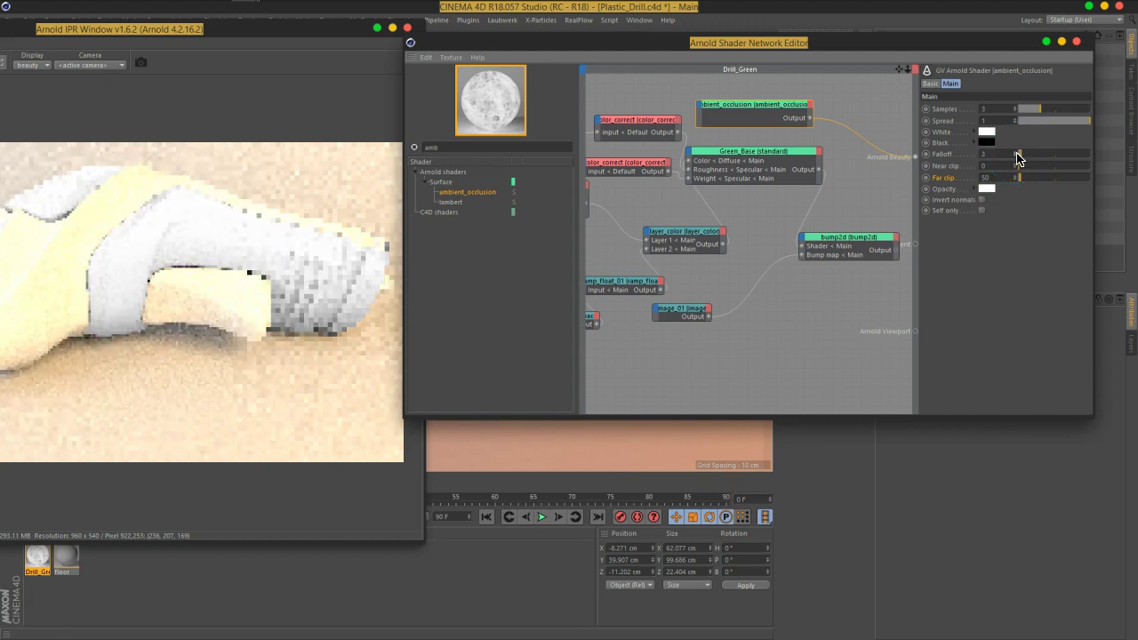
drag(1015, 178, 1085, 185)
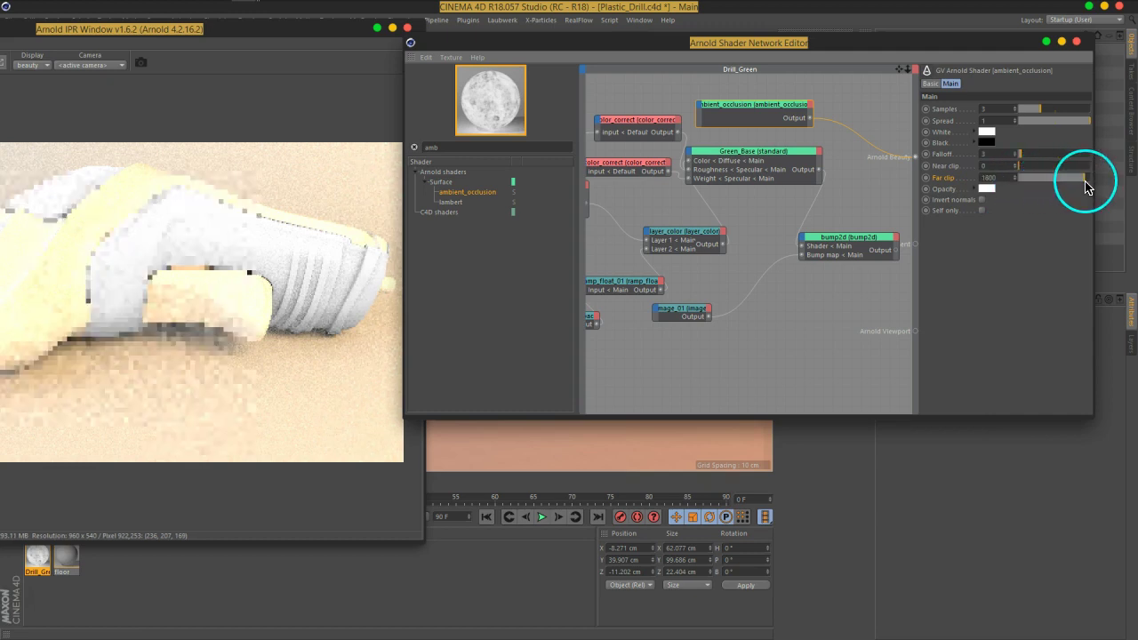
drag(1085, 182, 980, 194)
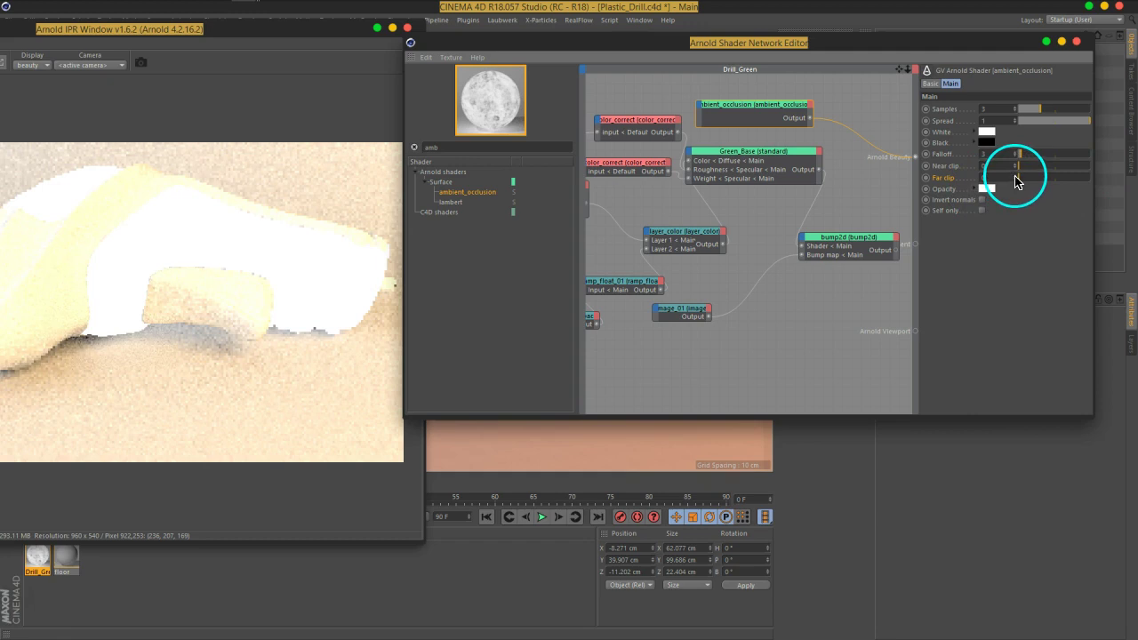
click(1017, 181)
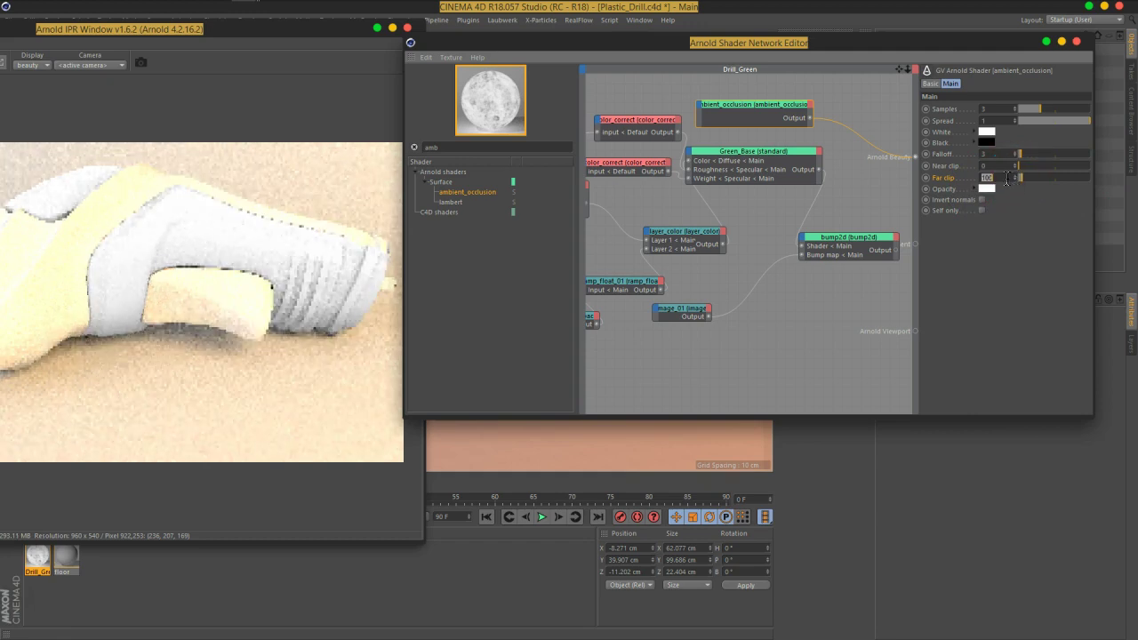
text(50)
click(1000, 166)
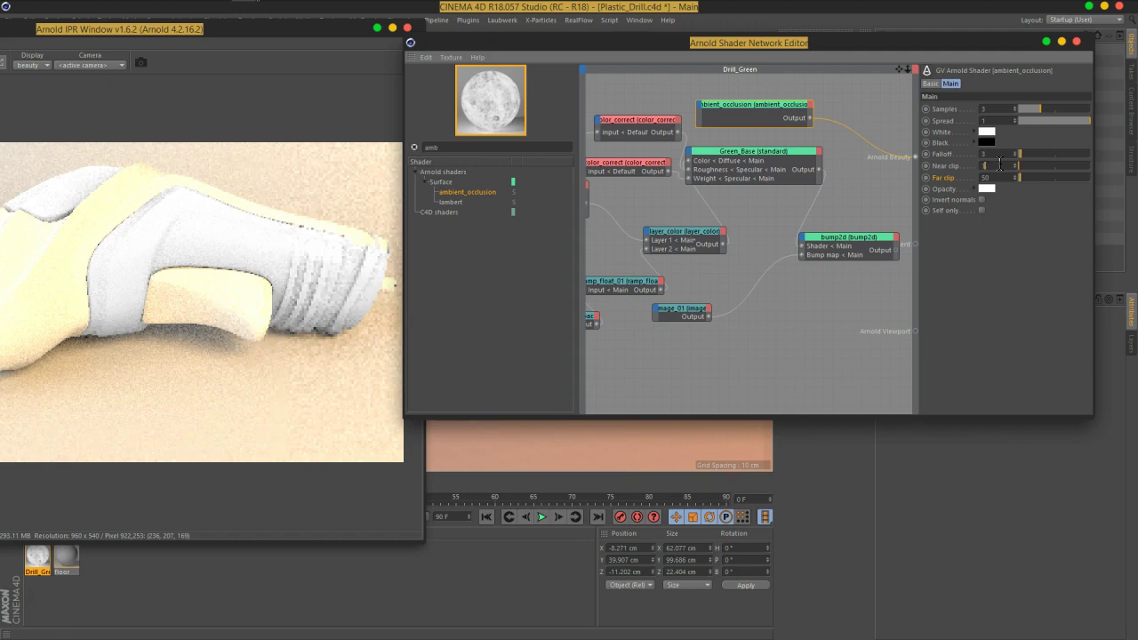
key(Return)
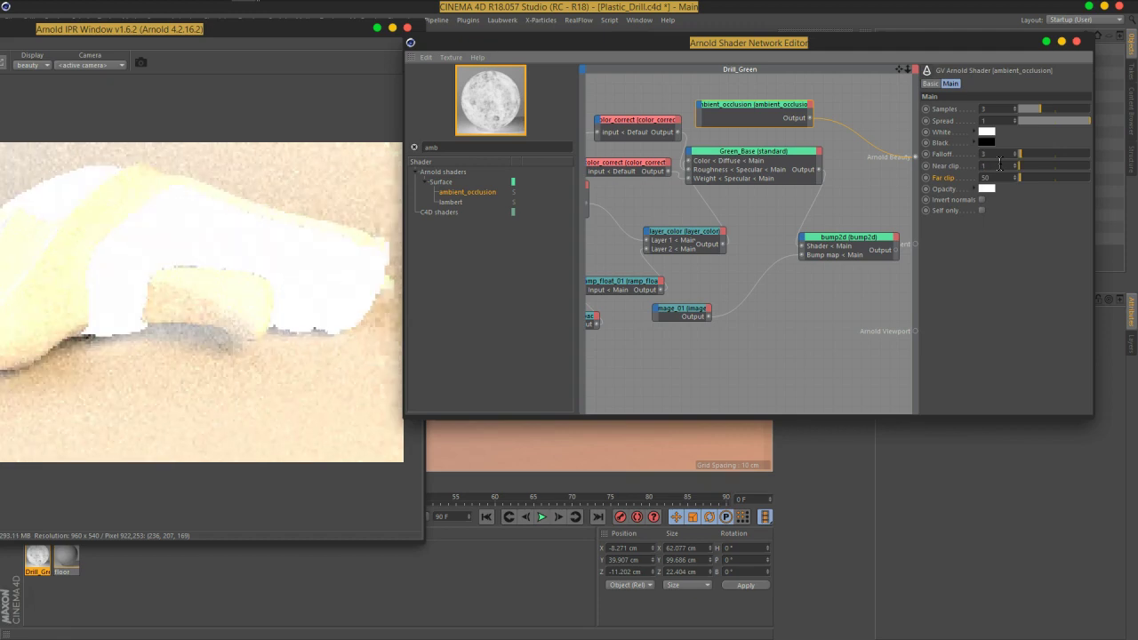
mouse_move(1022, 182)
mouse_down()
mouse_move(1036, 184)
mouse_move(958, 178)
mouse_move(1018, 180)
mouse_up()
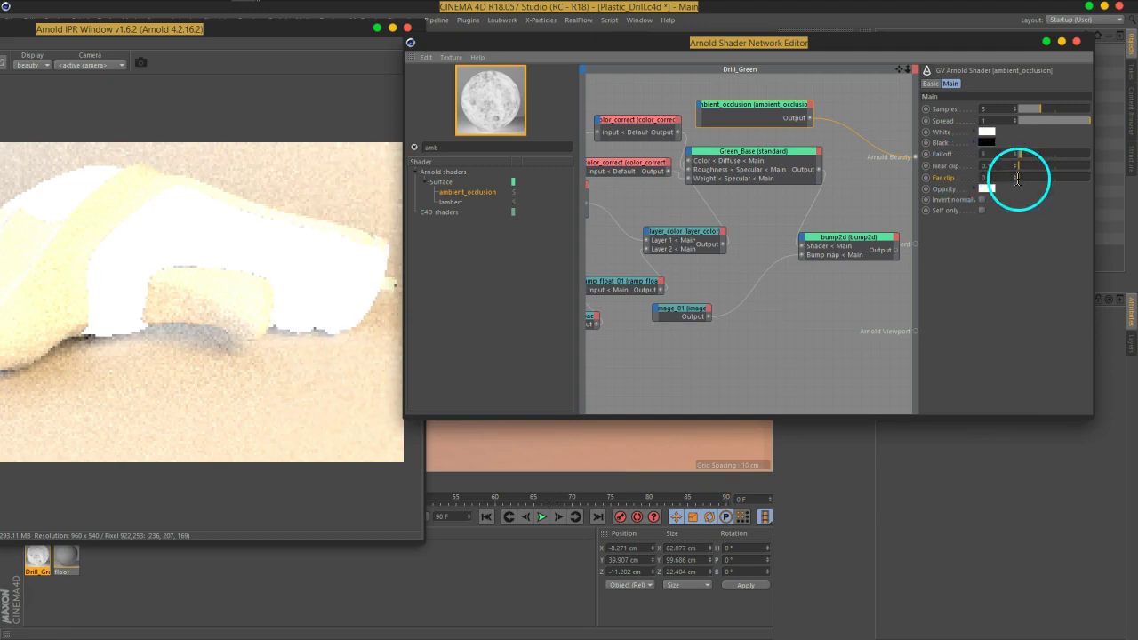
mouse_move(1019, 181)
mouse_down()
mouse_move(969, 186)
mouse_move(972, 173)
mouse_up()
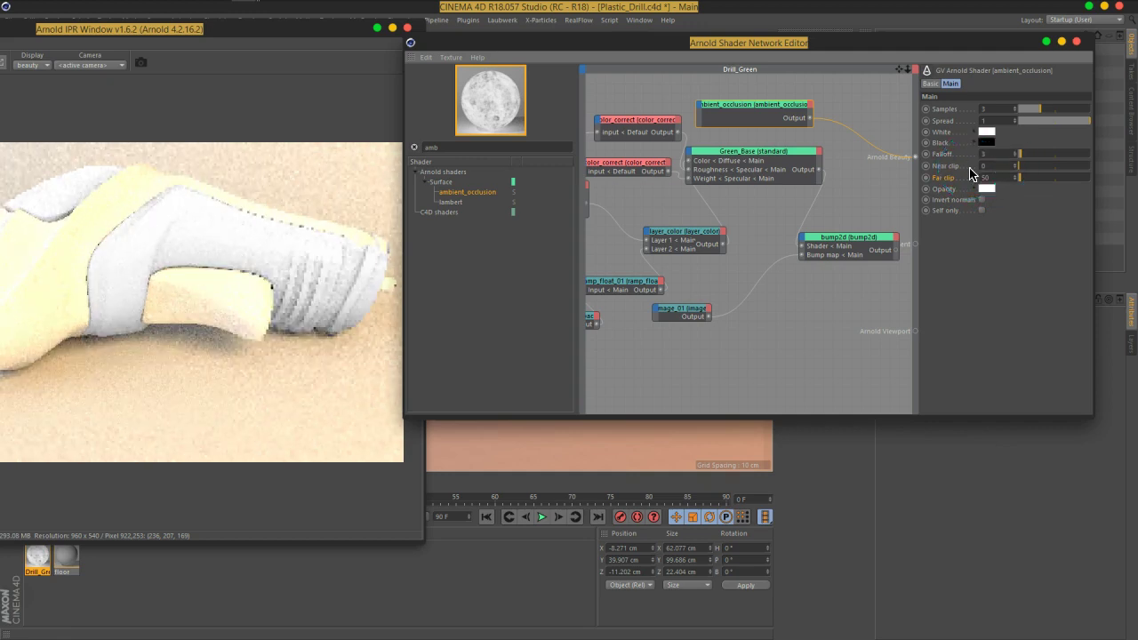
Try Near clip 1 and Far clip 500, then settle on Falloff 35 with Far clip 50.
drag(1015, 158, 1029, 158)
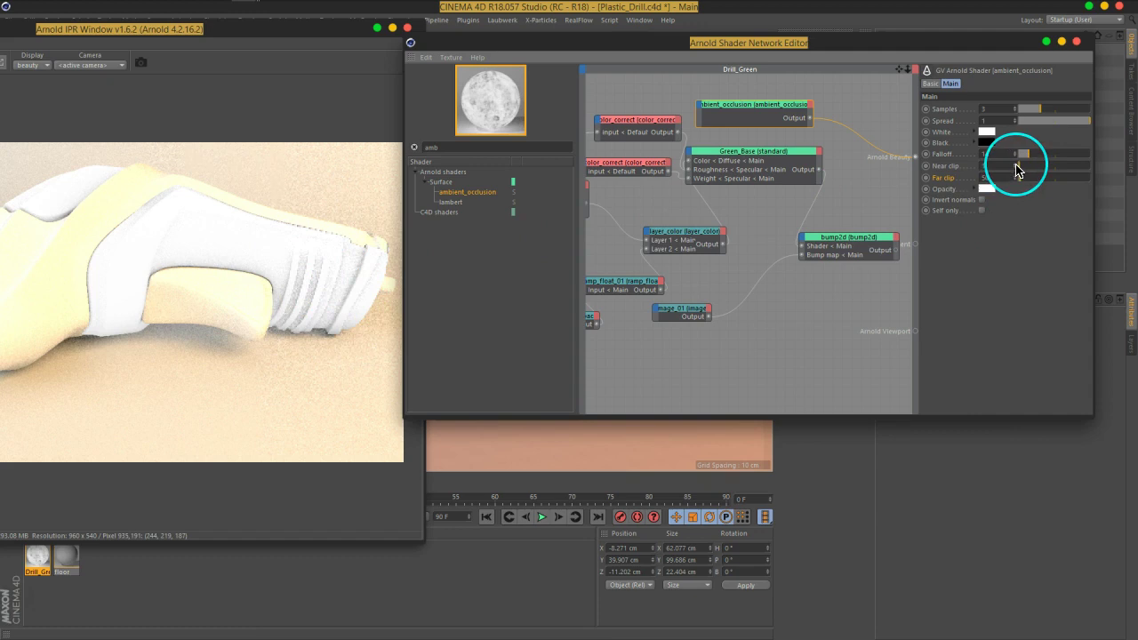
drag(1020, 175, 1014, 172)
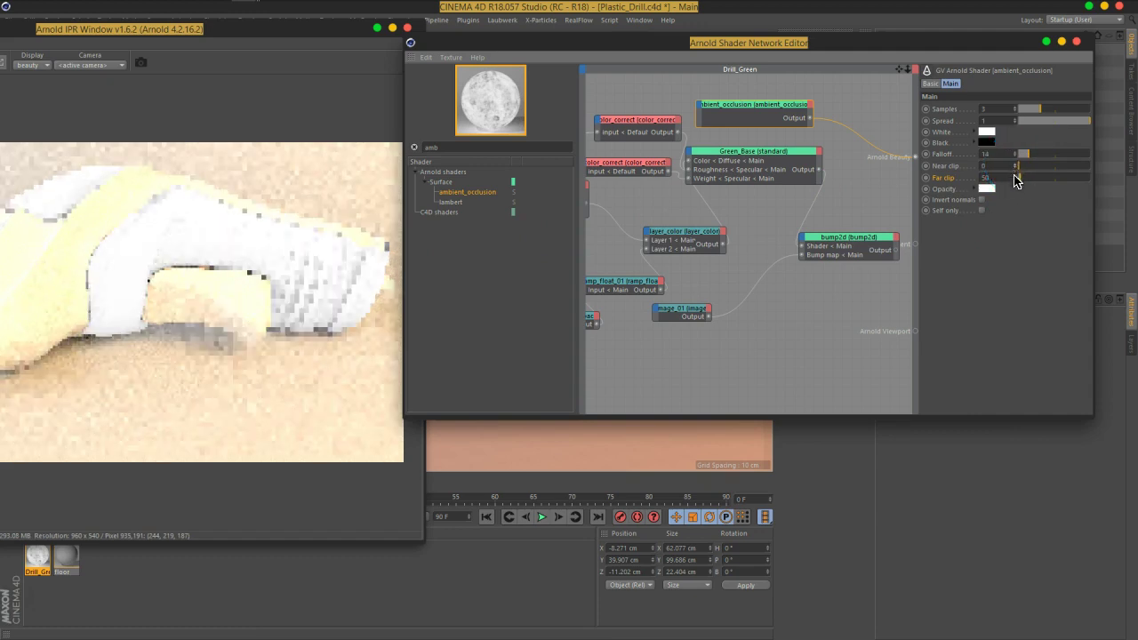
drag(1019, 178, 1038, 182)
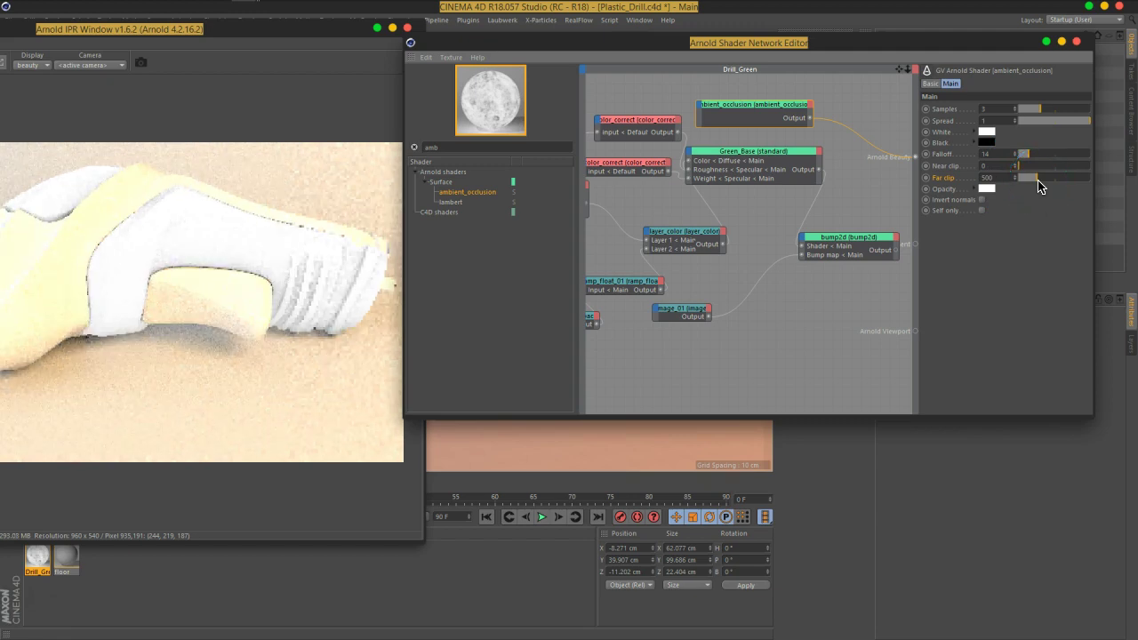
drag(1004, 180, 973, 182)
drag(1041, 153, 1023, 158)
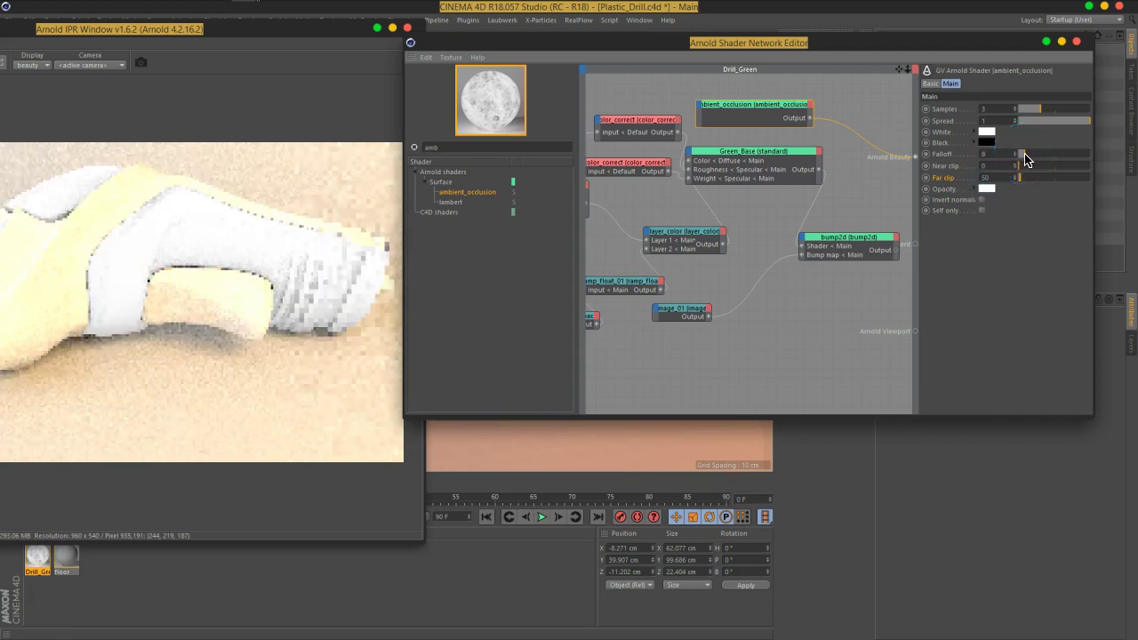
drag(1024, 158, 1045, 160)
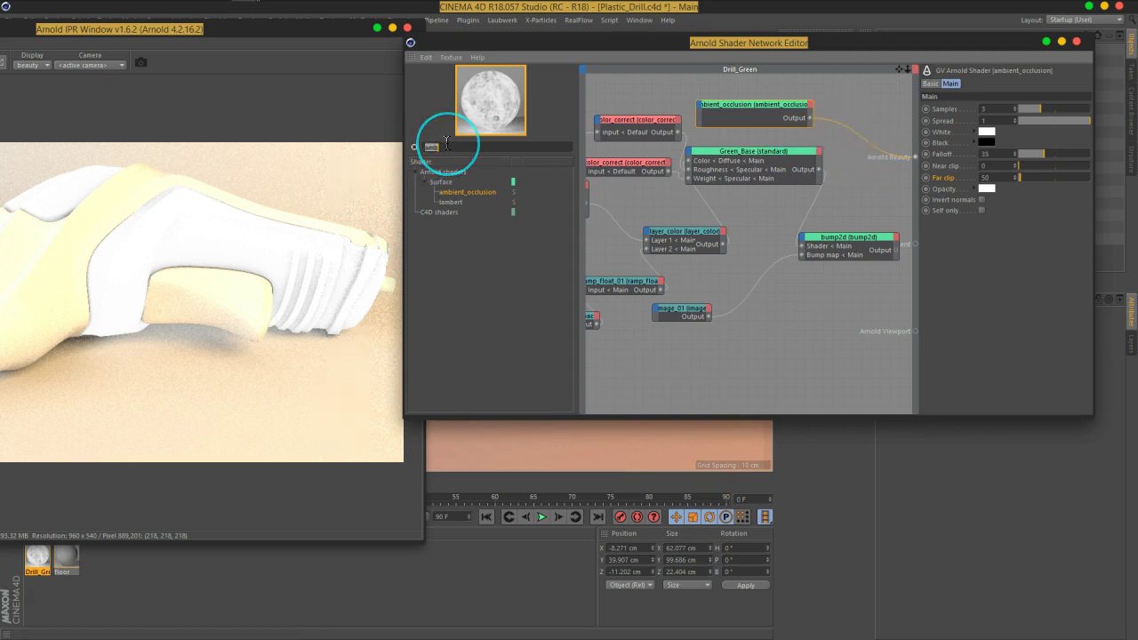
Find the multiply shader with 'mul' and place a multiply node in the Drill_Green graph.
text(mul)
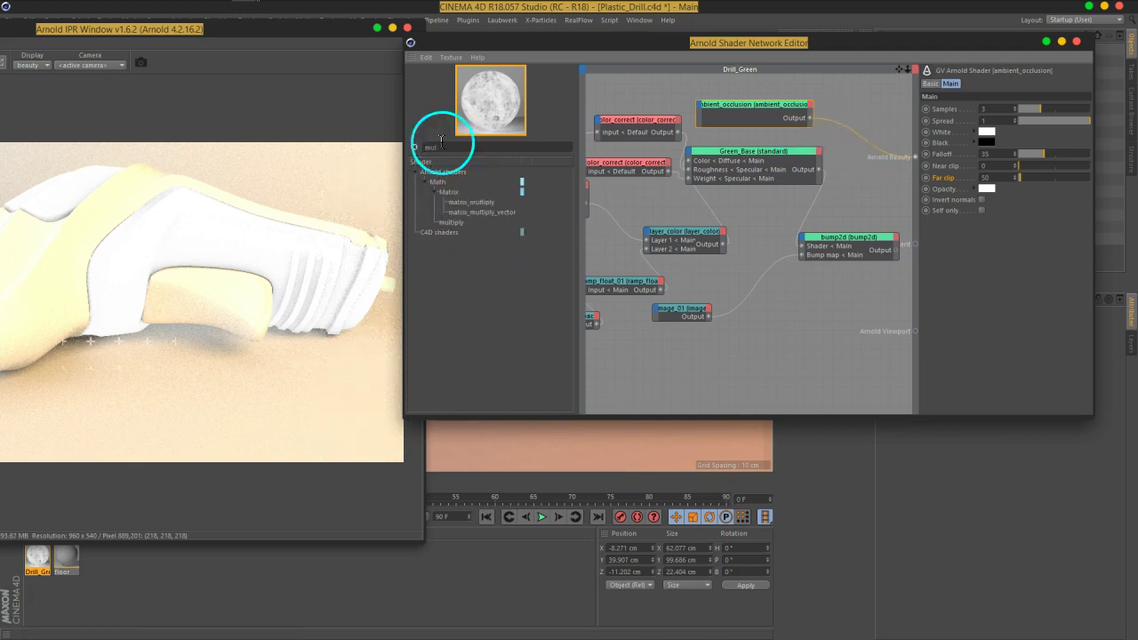
click(450, 222)
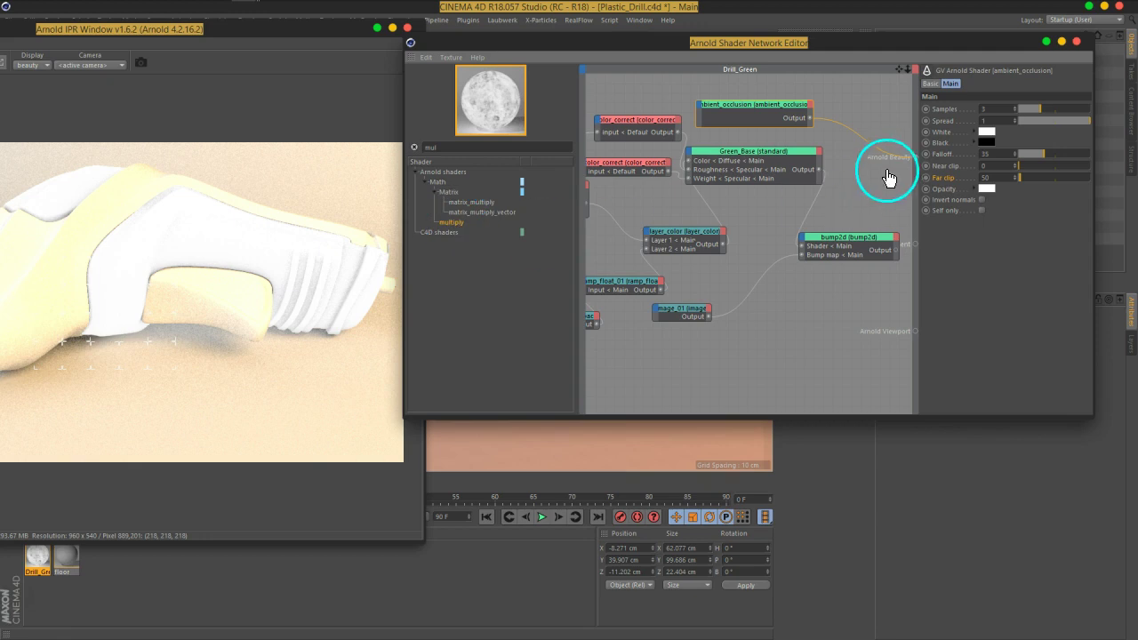
click(856, 157)
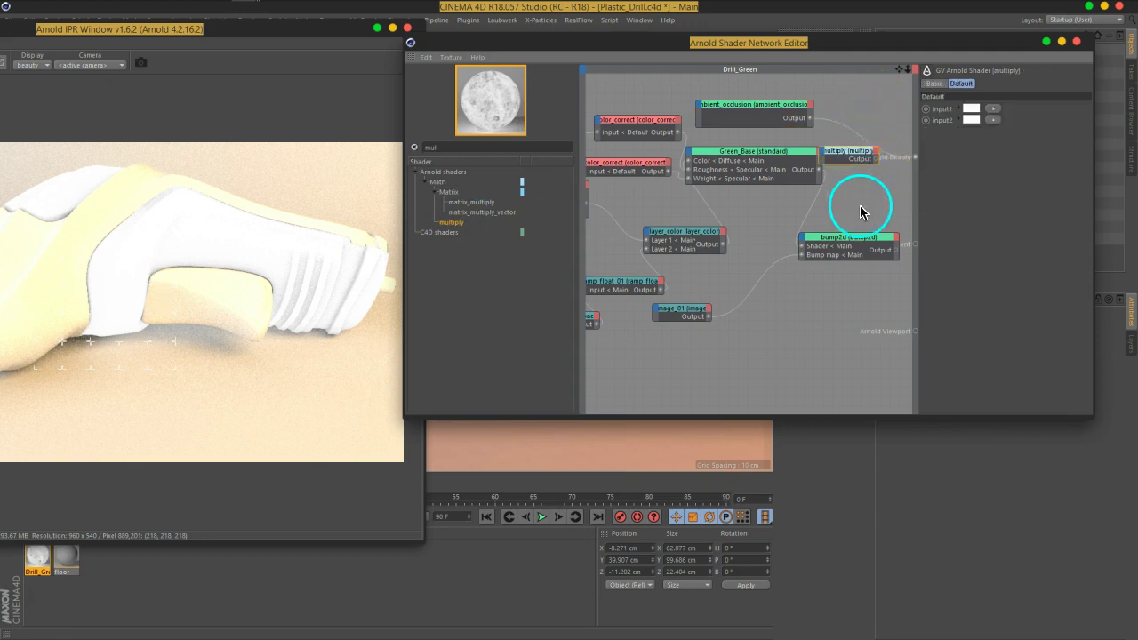
drag(847, 158, 856, 163)
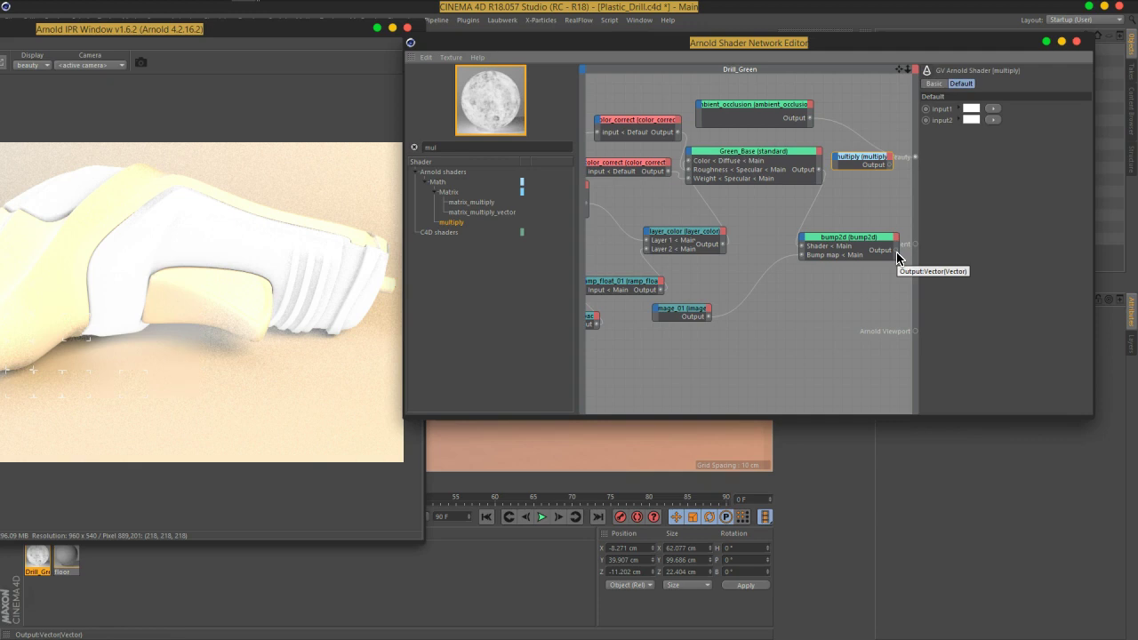
Wire the bump2d and ambient occlusion outputs into the multiply node's input1 and input2.
drag(900, 255, 889, 178)
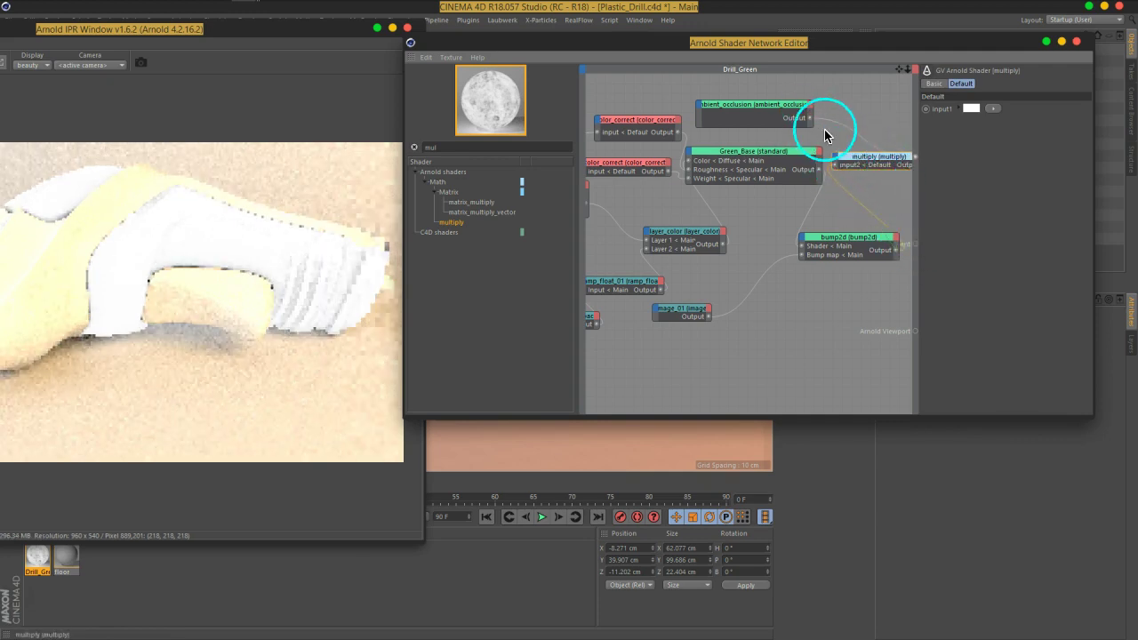
mouse_move(809, 122)
mouse_down()
mouse_move(836, 169)
mouse_move(867, 172)
mouse_up()
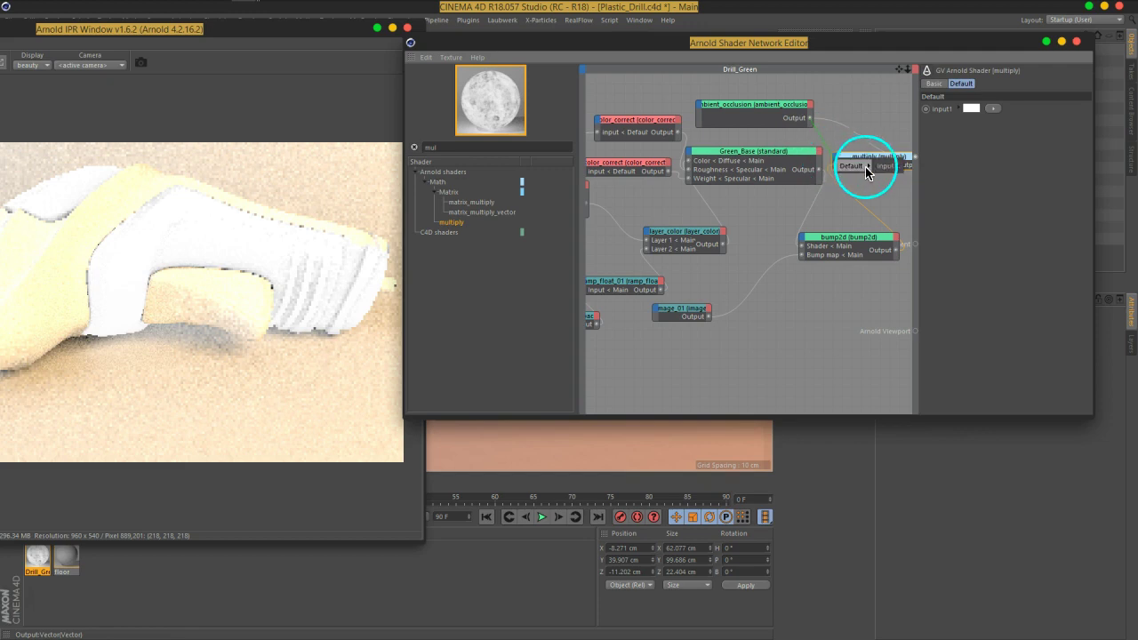
click(875, 171)
middle_drag(884, 190, 801, 195)
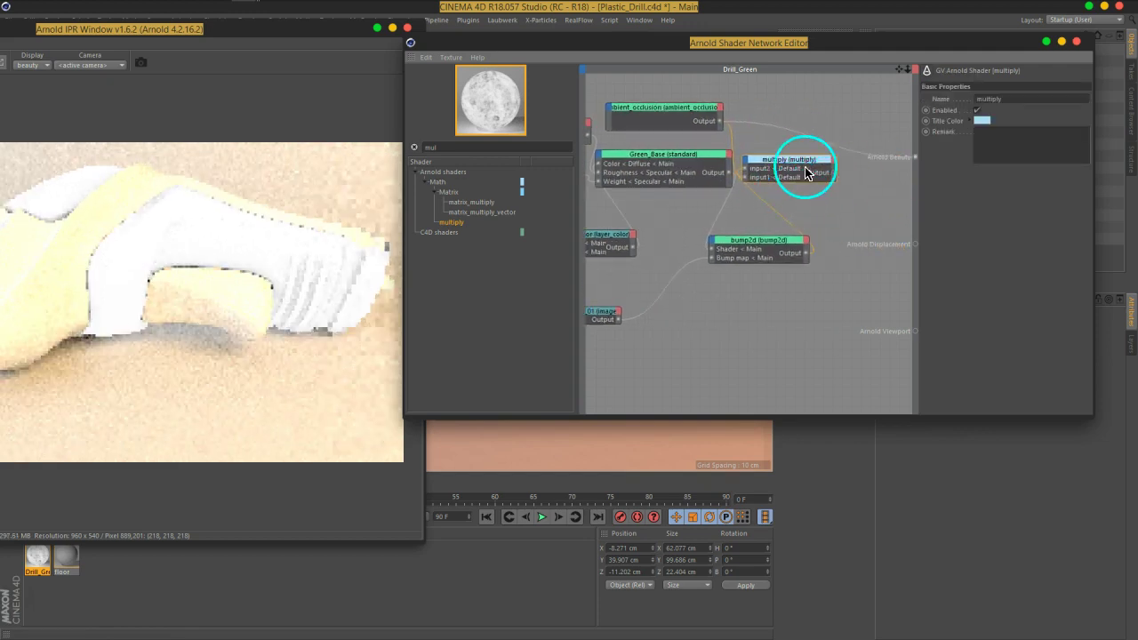
drag(785, 160, 814, 162)
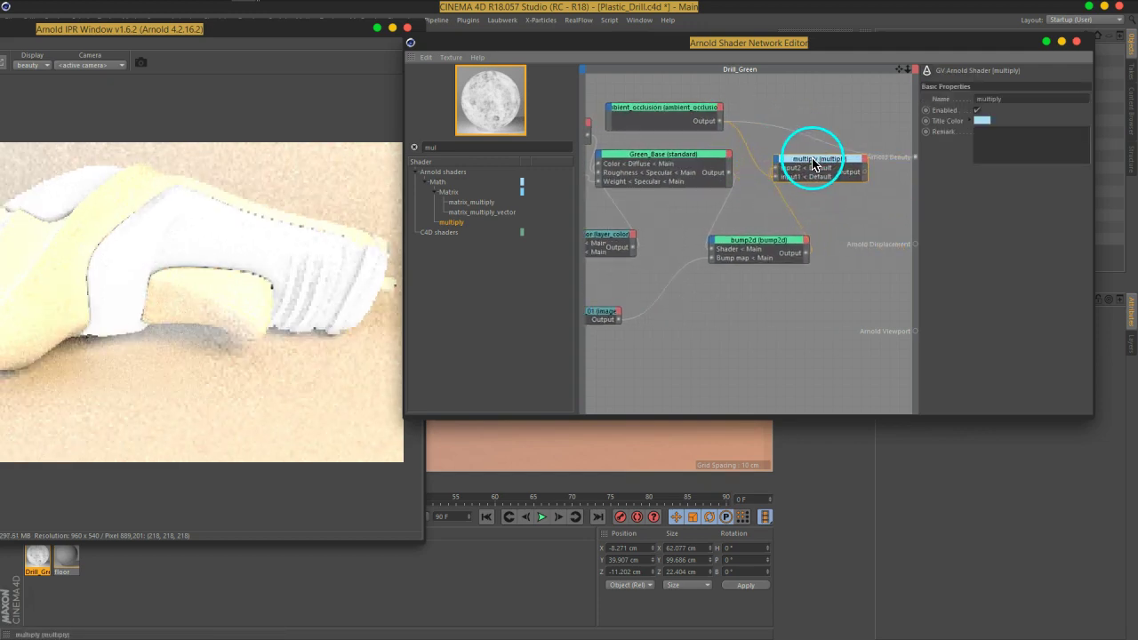
Connect multiply's output to Arnold Beauty and ambient occlusion into multiply's input1.
click(847, 208)
drag(862, 172, 915, 158)
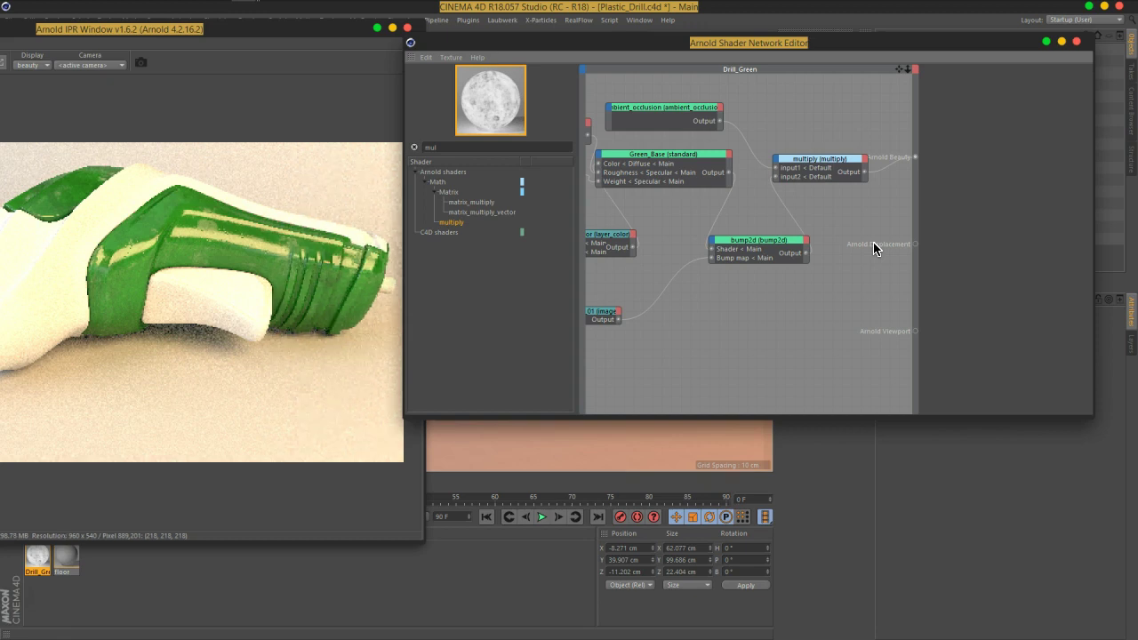
drag(720, 121, 773, 176)
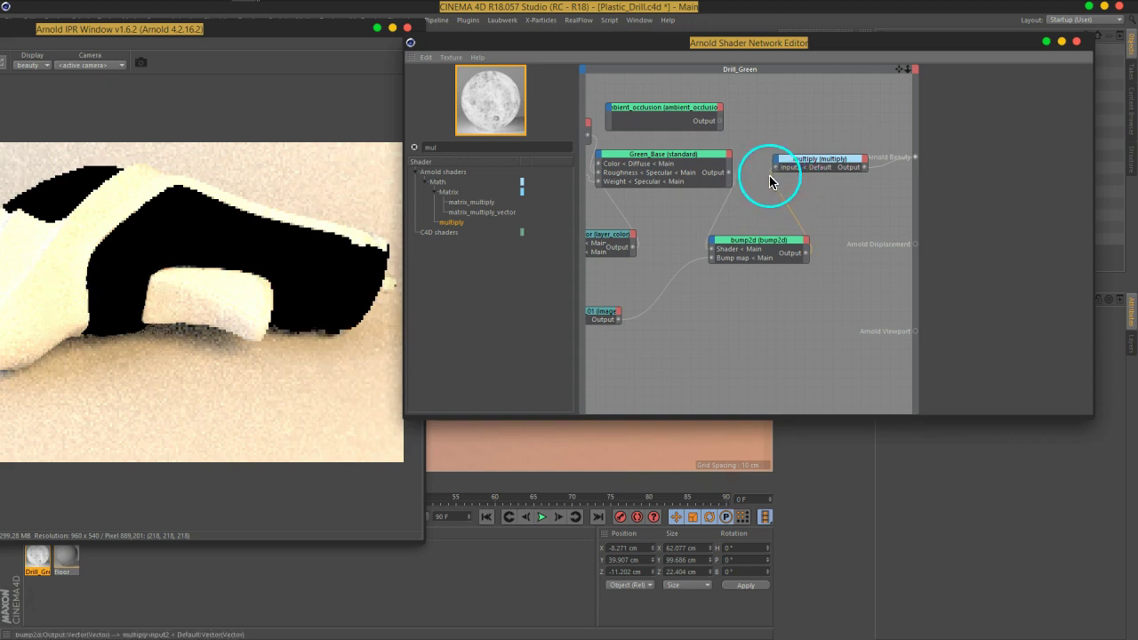
Preview the bump2d result on its own by routing it to the Arnold Beauty output.
click(772, 246)
click(780, 245)
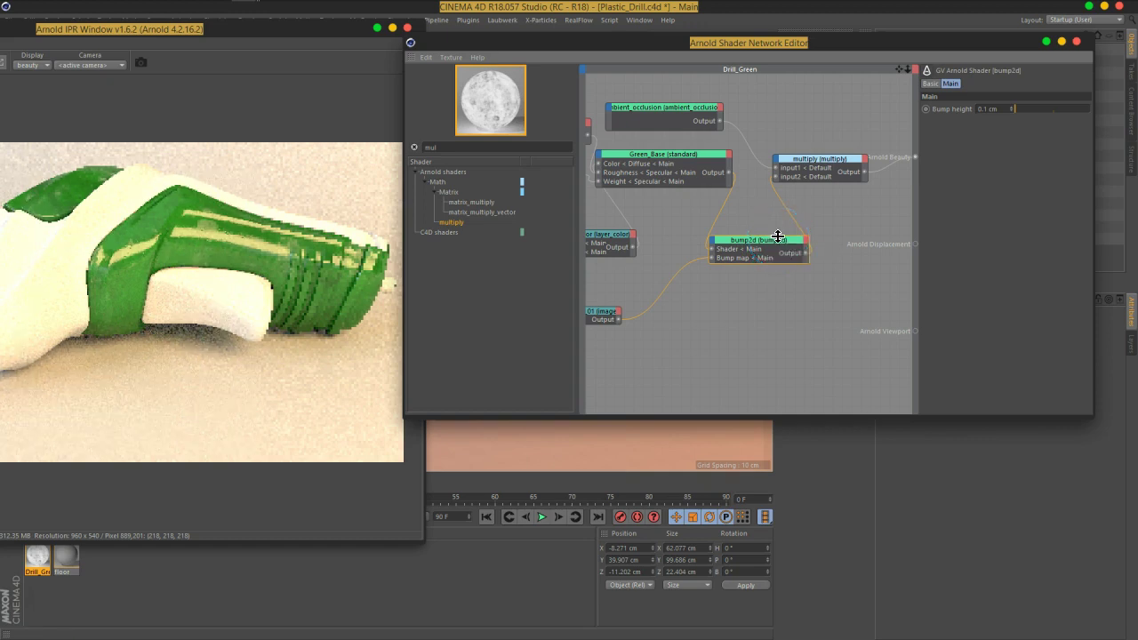
right_click(754, 249)
click(801, 346)
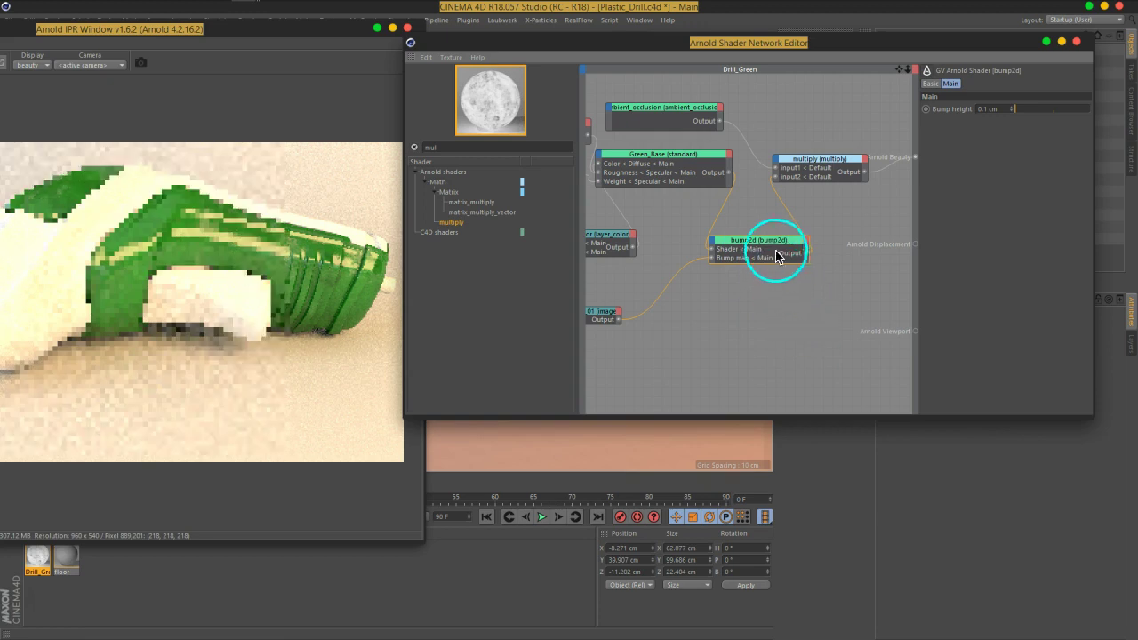
right_click(772, 252)
click(805, 266)
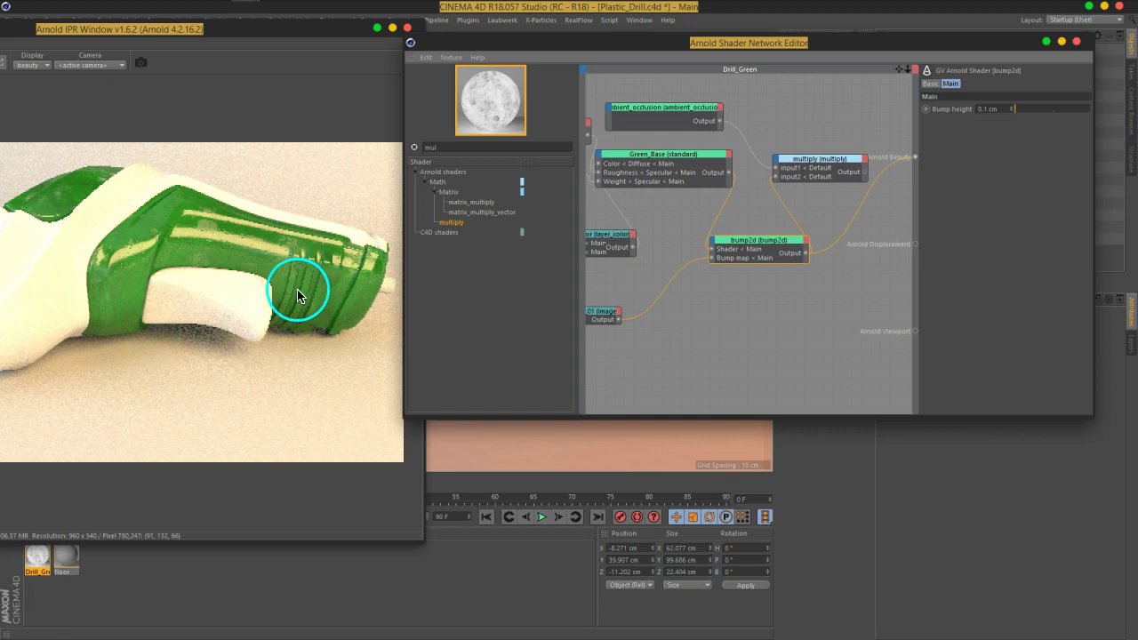
right_click(767, 245)
click(847, 233)
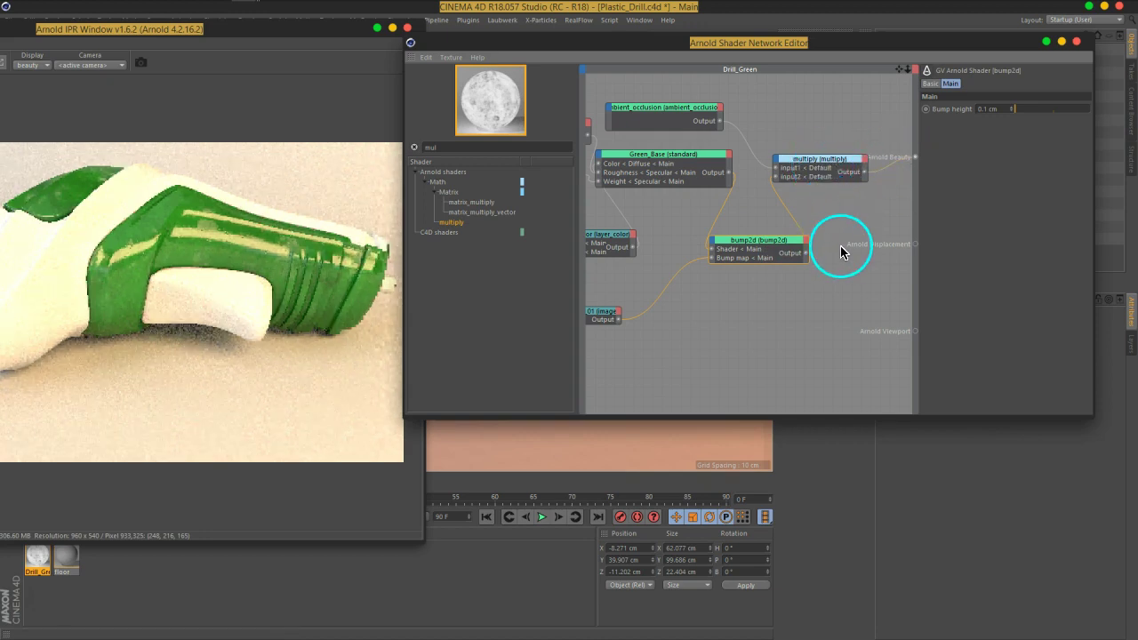
Route bump2d to Arnold Beauty again, then restore multiply as the beauty output.
right_click(781, 249)
click(813, 262)
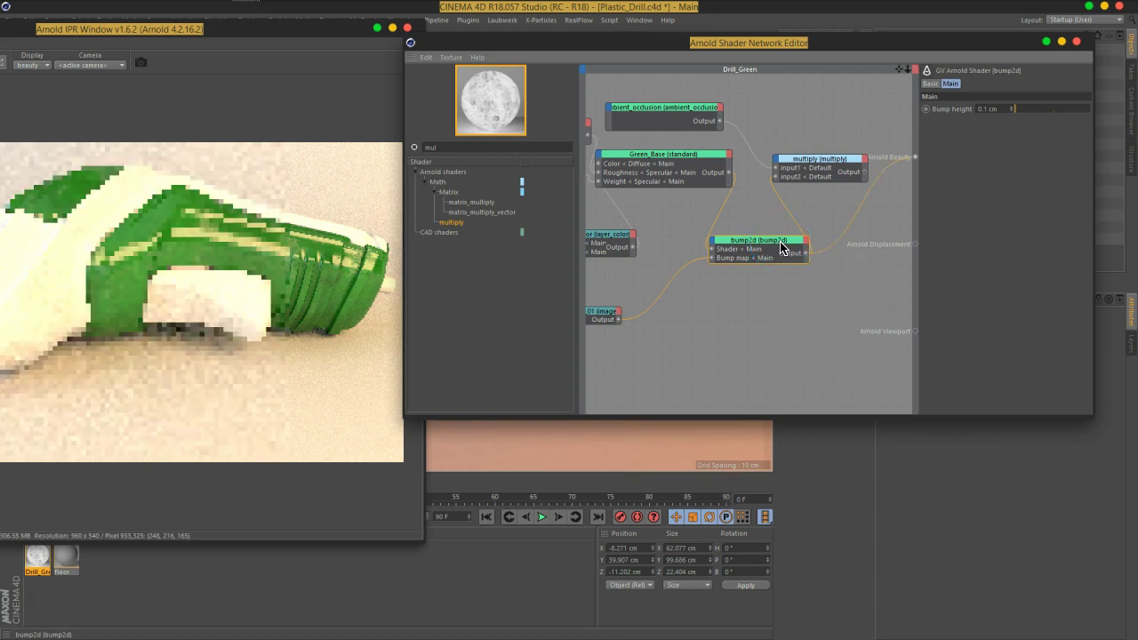
drag(781, 249, 895, 160)
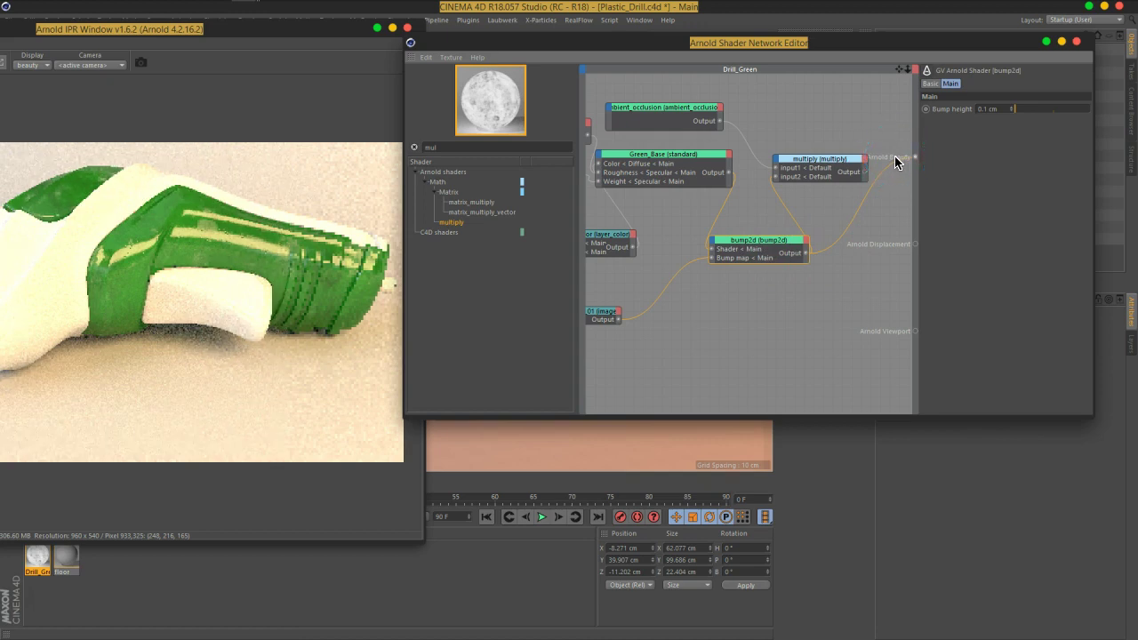
right_click(896, 161)
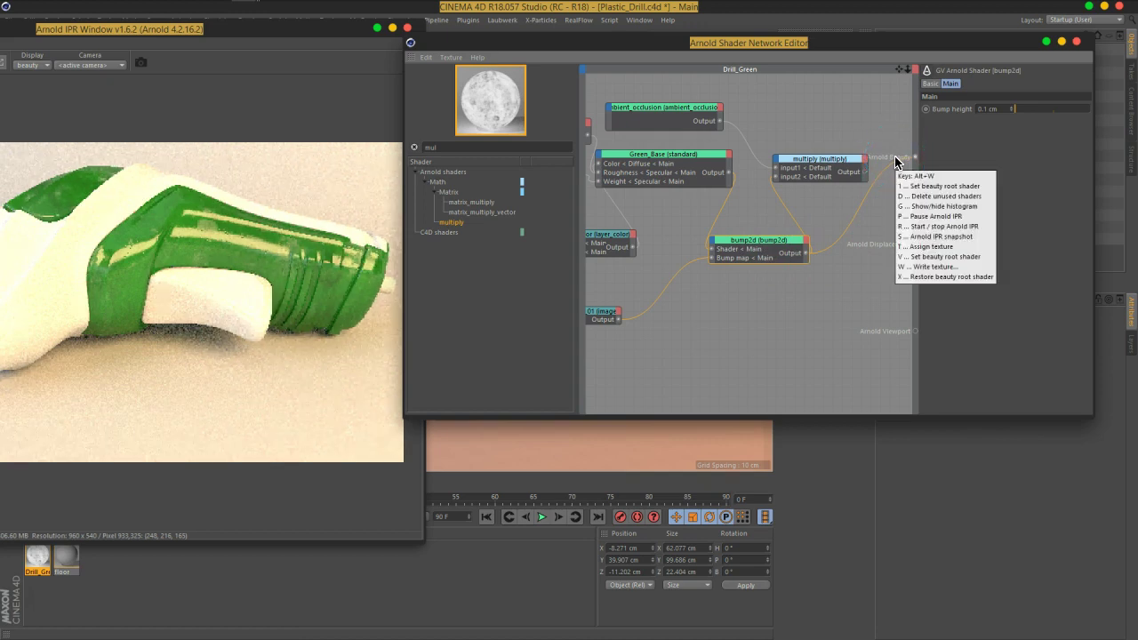
click(844, 203)
mouse_move(867, 172)
mouse_down()
mouse_move(915, 157)
mouse_move(867, 195)
mouse_up()
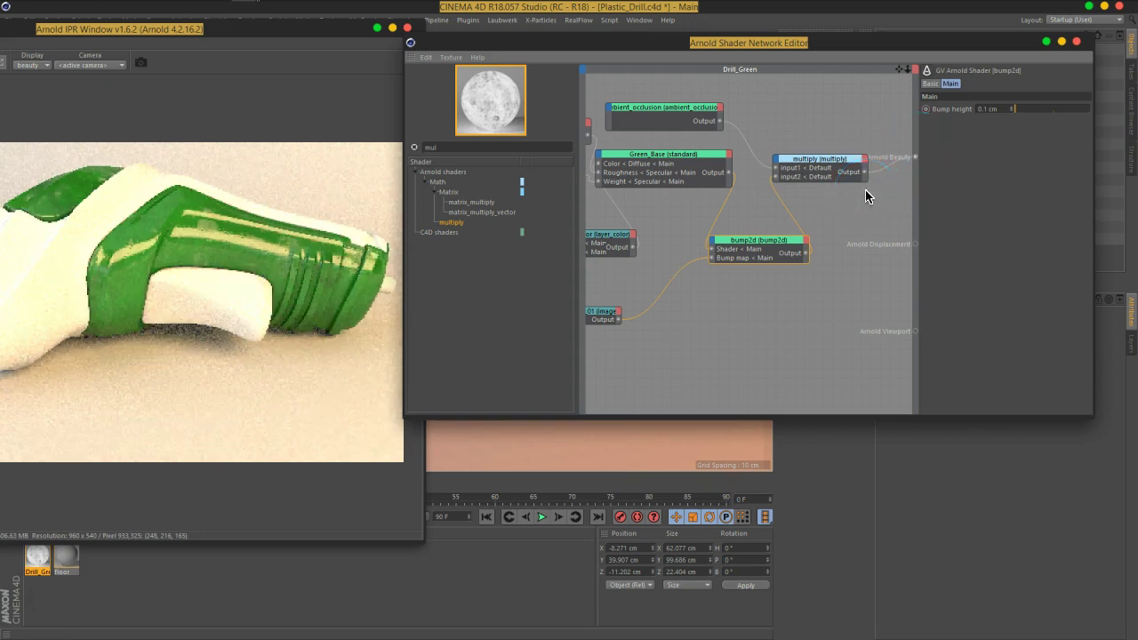
Set the bump height to 0.15 cm, close the Drill_Green network and centre the IPR window.
click(745, 320)
click(538, 297)
drag(176, 233, 210, 240)
click(1011, 111)
click(962, 113)
click(1077, 41)
mouse_move(234, 31)
mouse_down()
mouse_move(689, 61)
mouse_move(709, 51)
mouse_up()
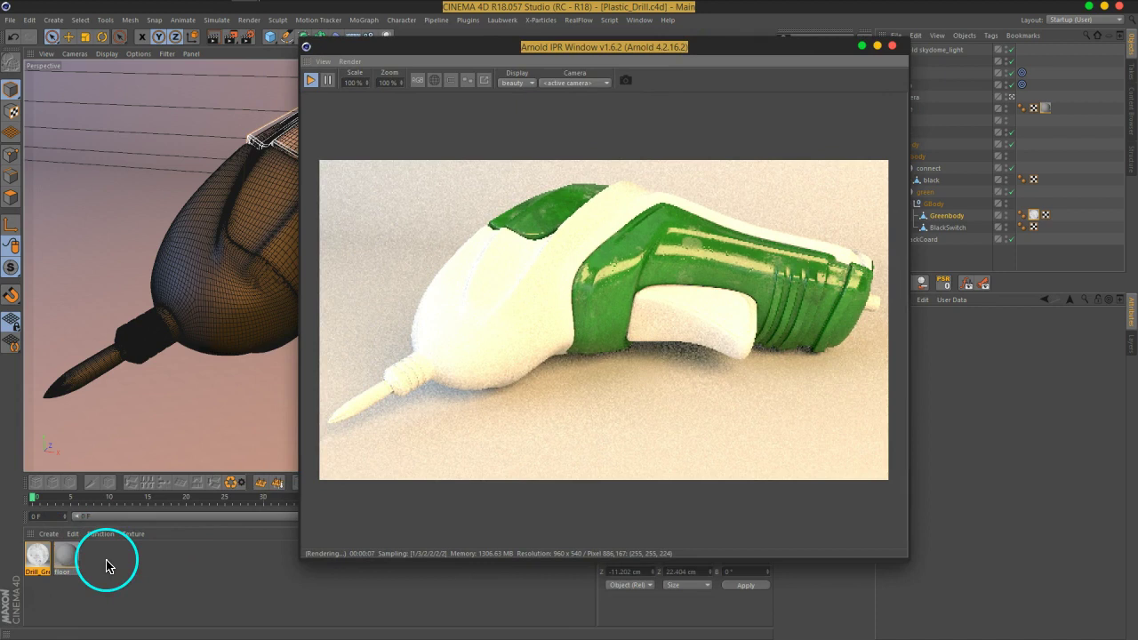
Create an Arnold Shader Network material named Drill_Black and open it in the Material Editor.
click(48, 534)
mouse_move(62, 437)
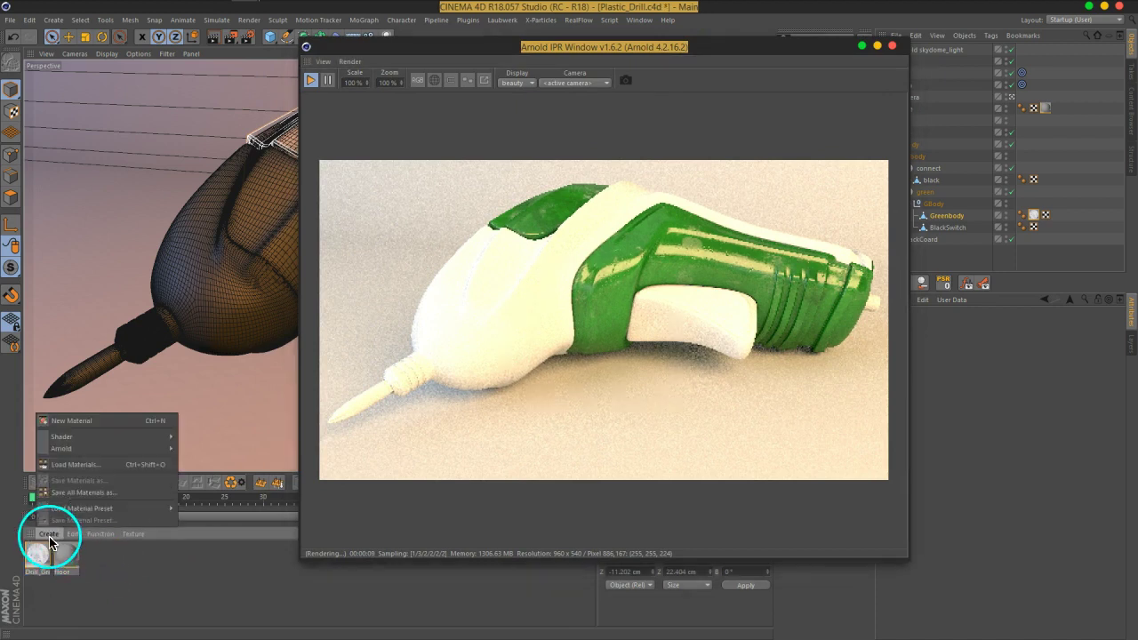
click(212, 430)
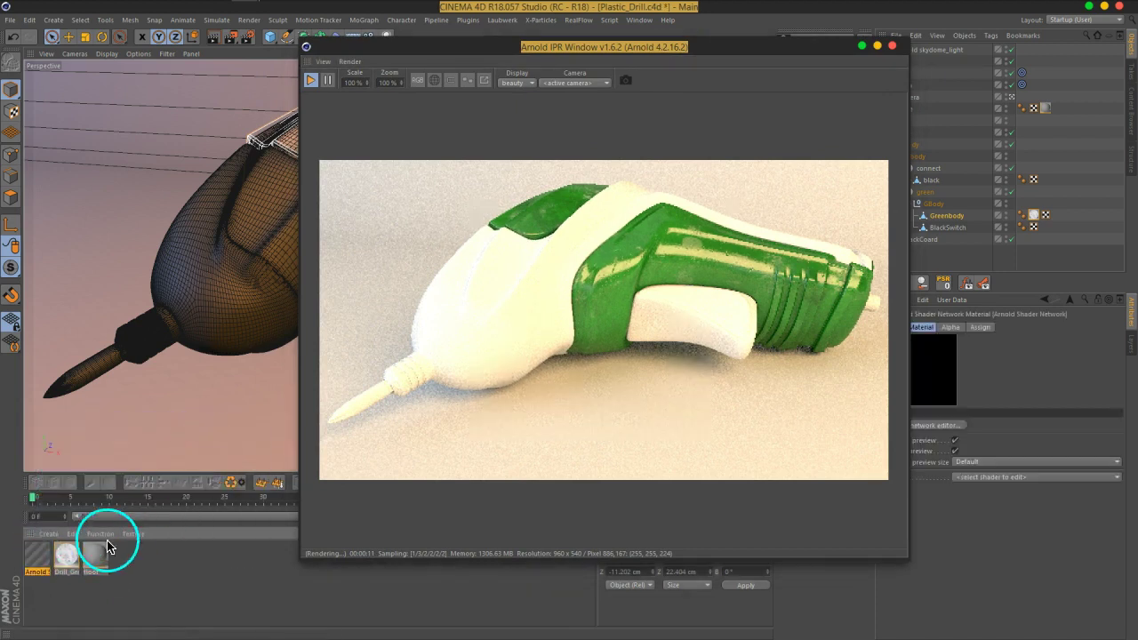
double_click(46, 573)
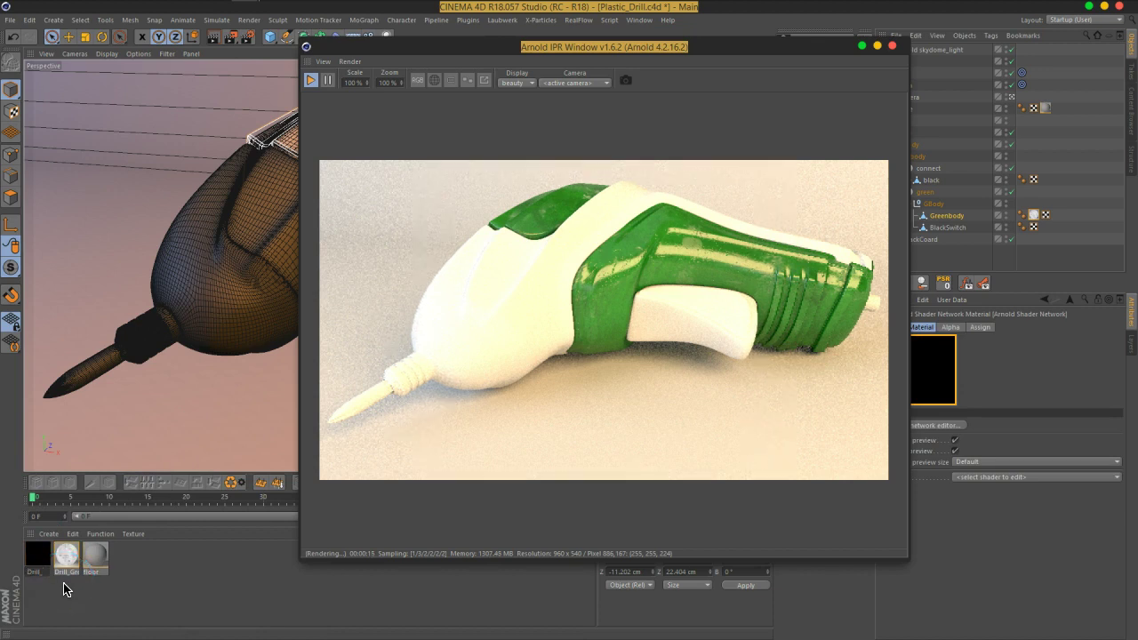
key(Return)
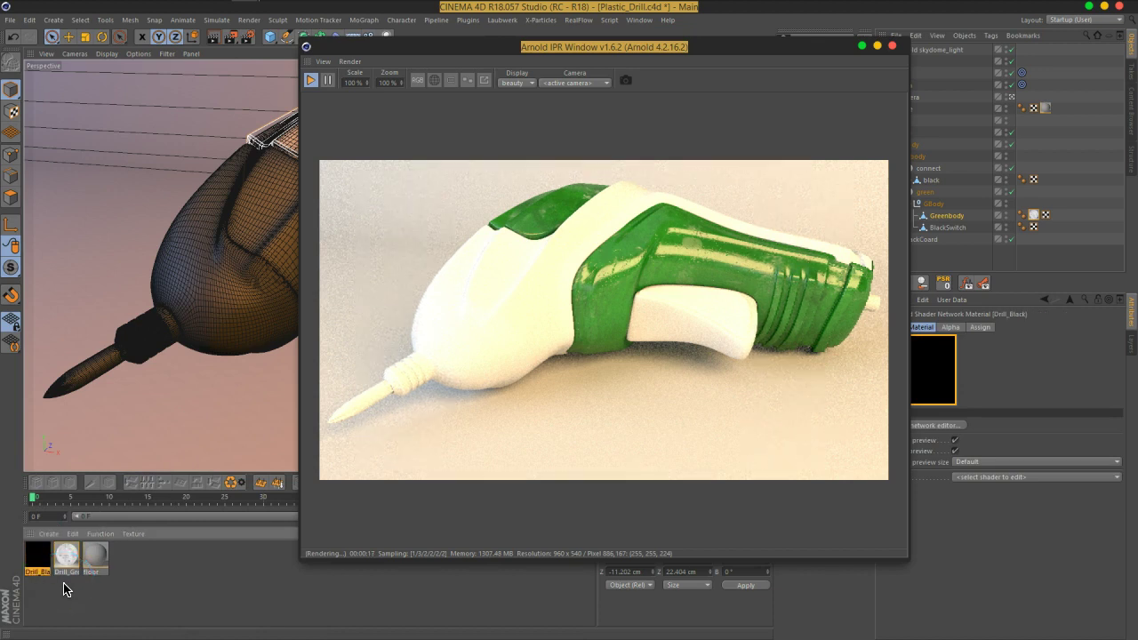
mouse_move(608, 49)
mouse_down()
mouse_move(658, 399)
mouse_move(626, 424)
mouse_up()
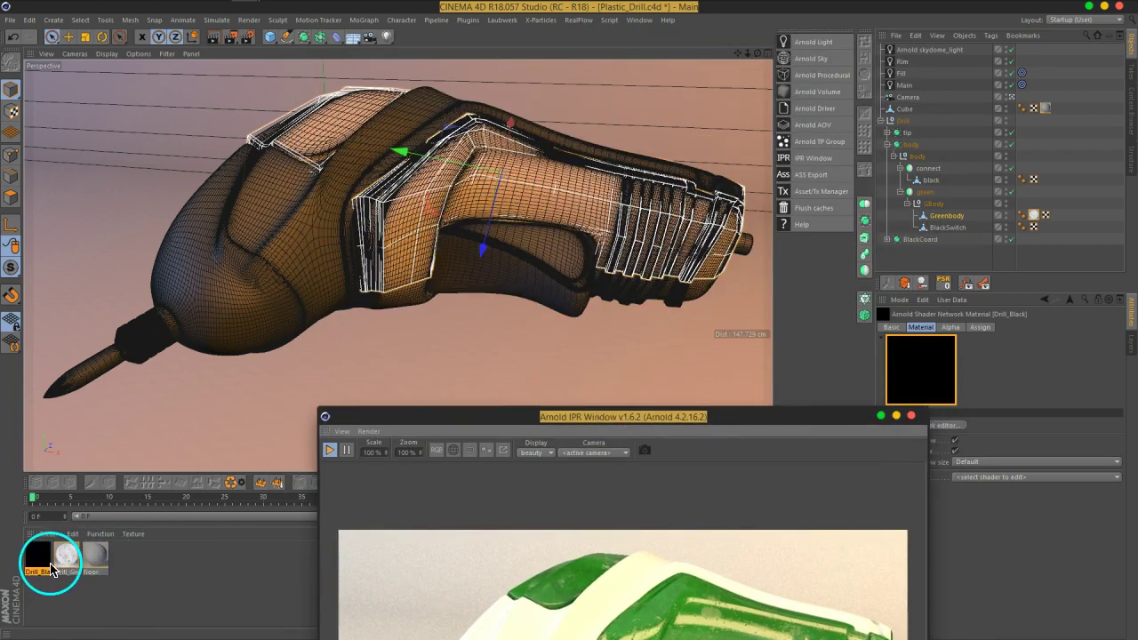
double_click(38, 560)
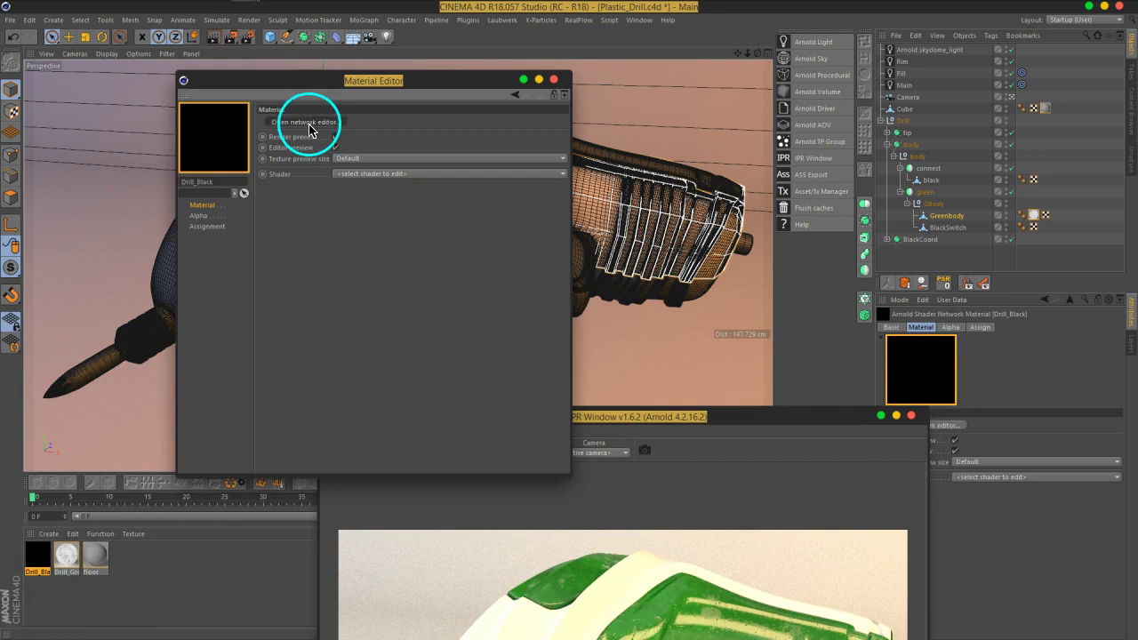
Add a standard surface shader to the Drill_Black network.
click(306, 120)
text(stan)
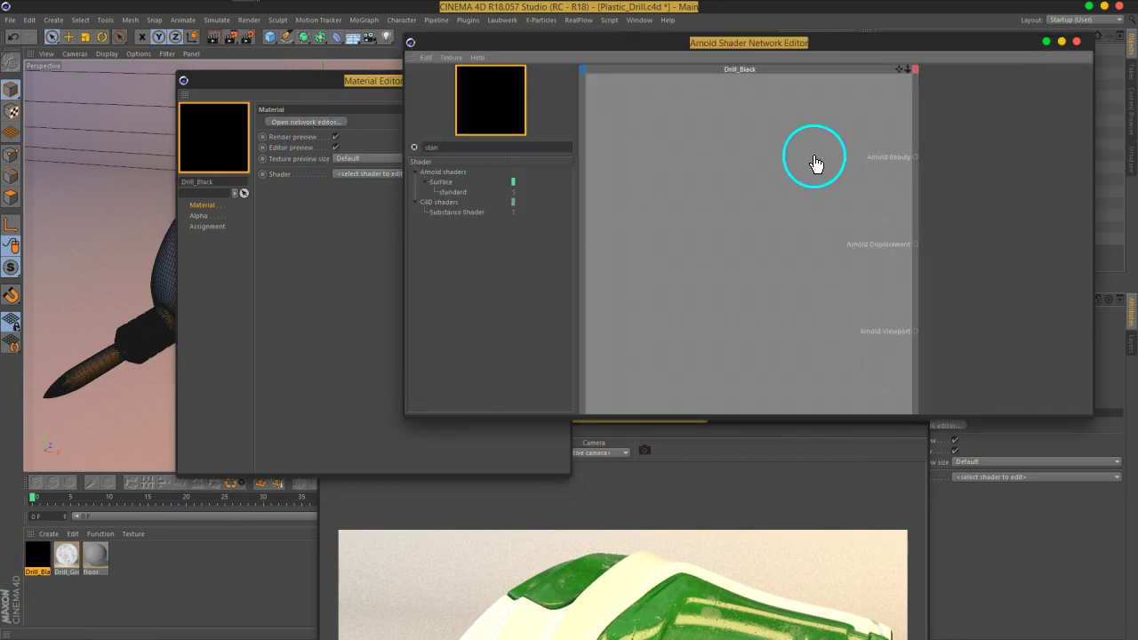
drag(451, 192, 810, 155)
drag(930, 42, 851, 43)
drag(699, 167, 678, 181)
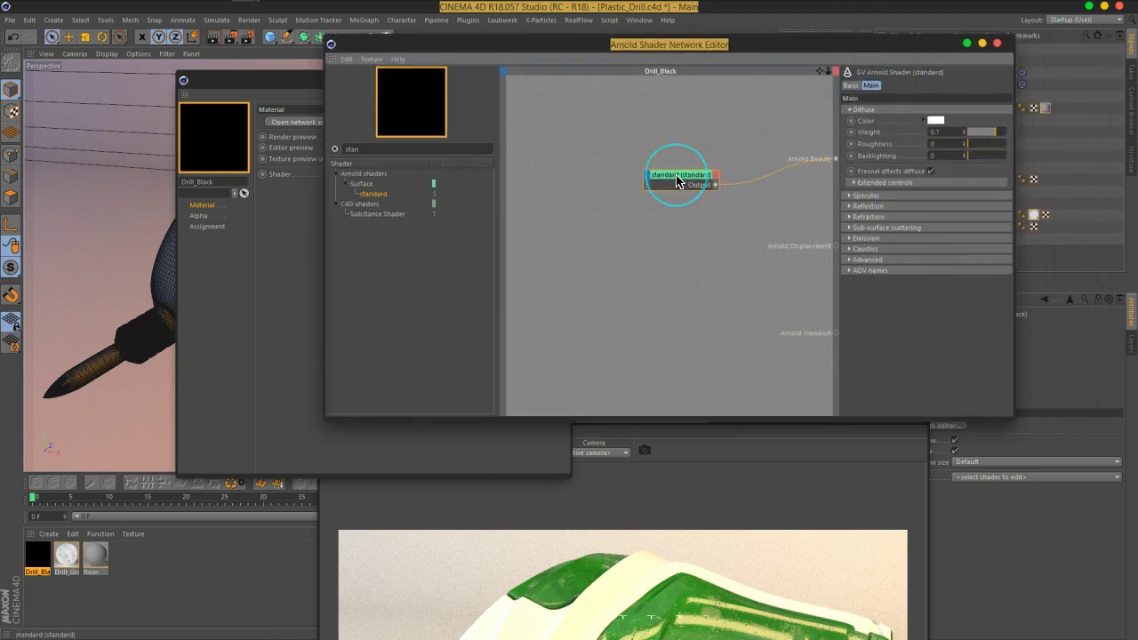
drag(681, 179, 697, 178)
Add a mix node with two near-black grey inputs and wire it into the standard shader.
click(364, 148)
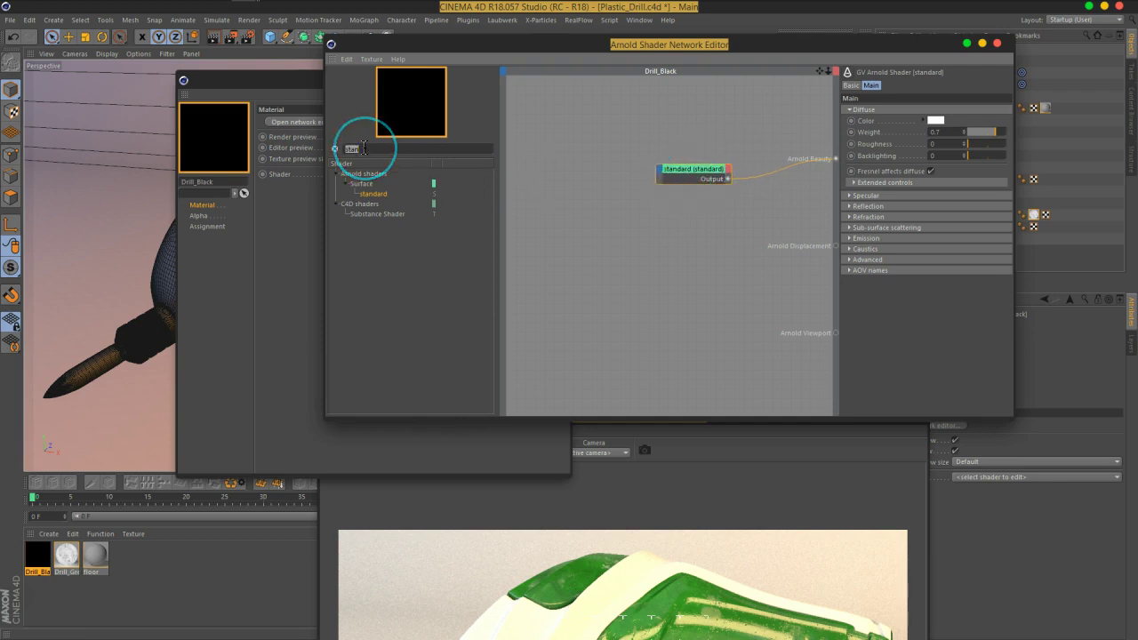
text(mix)
drag(364, 193, 587, 168)
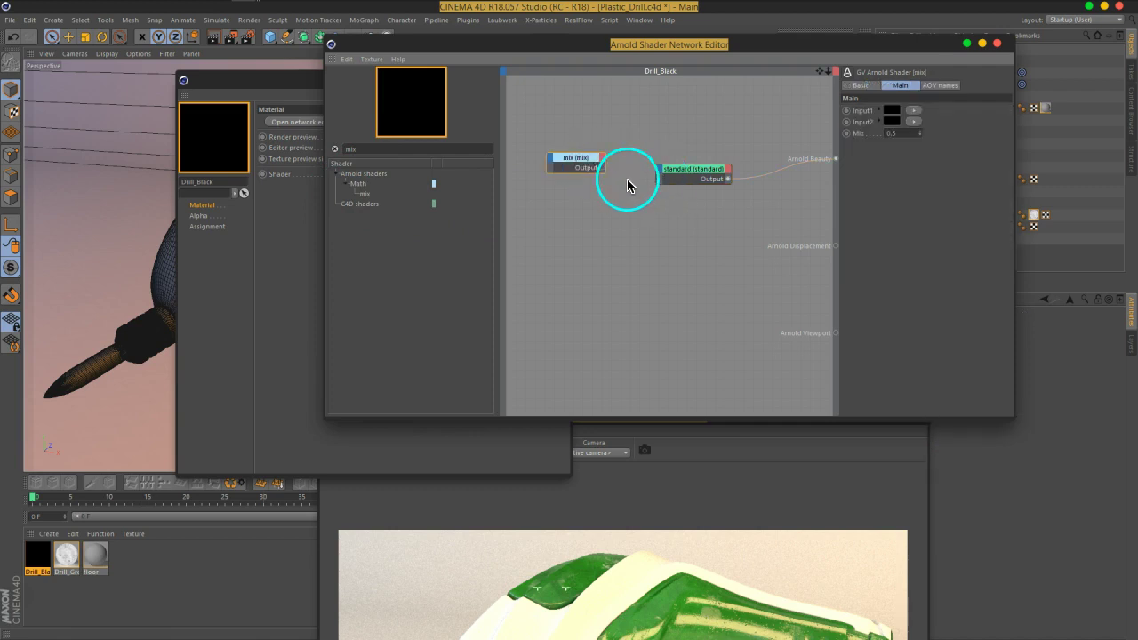
click(892, 112)
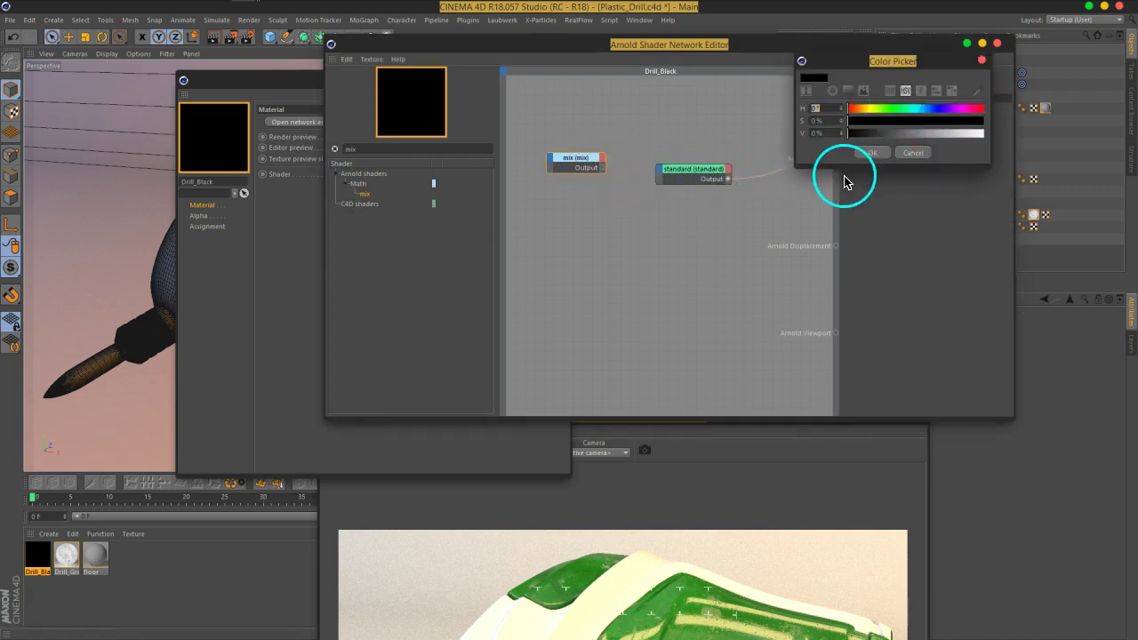
drag(847, 135, 866, 137)
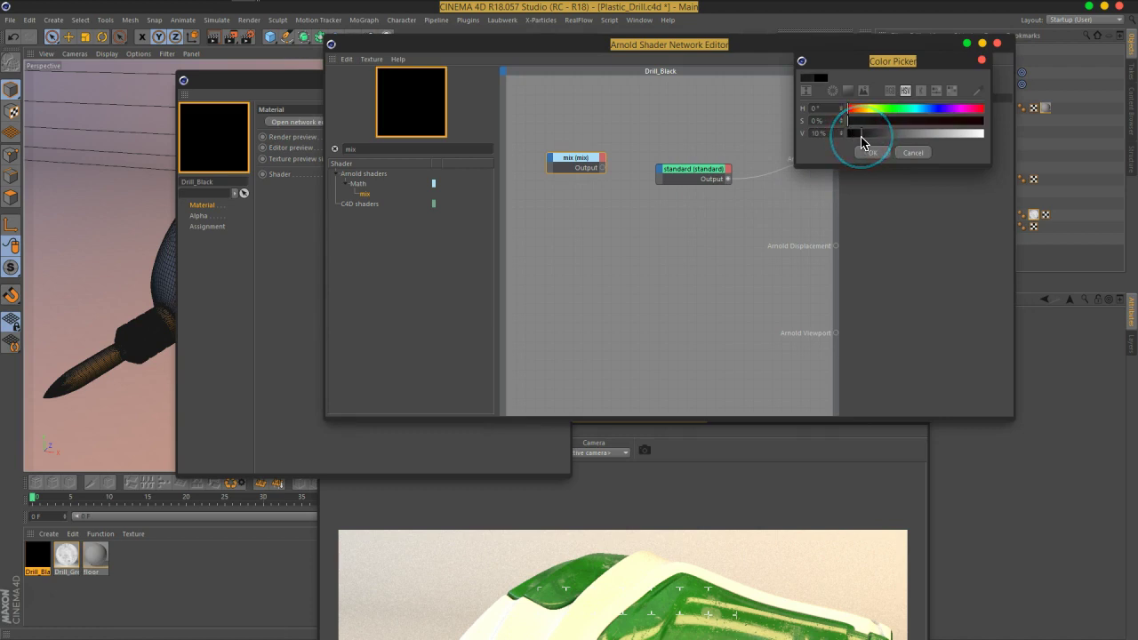
click(871, 153)
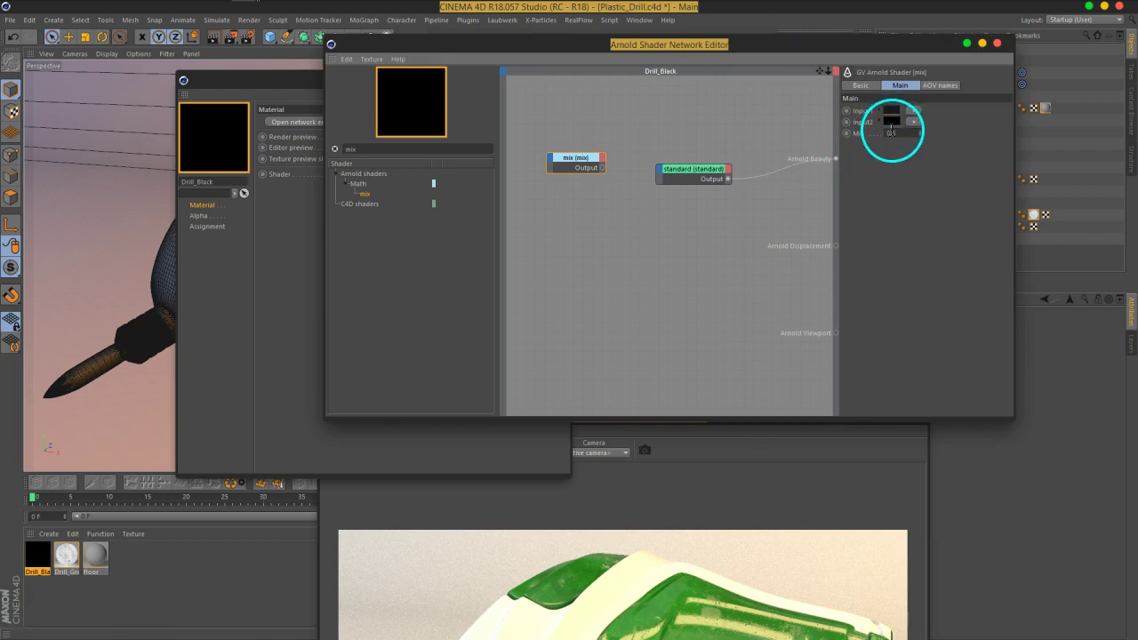
click(891, 124)
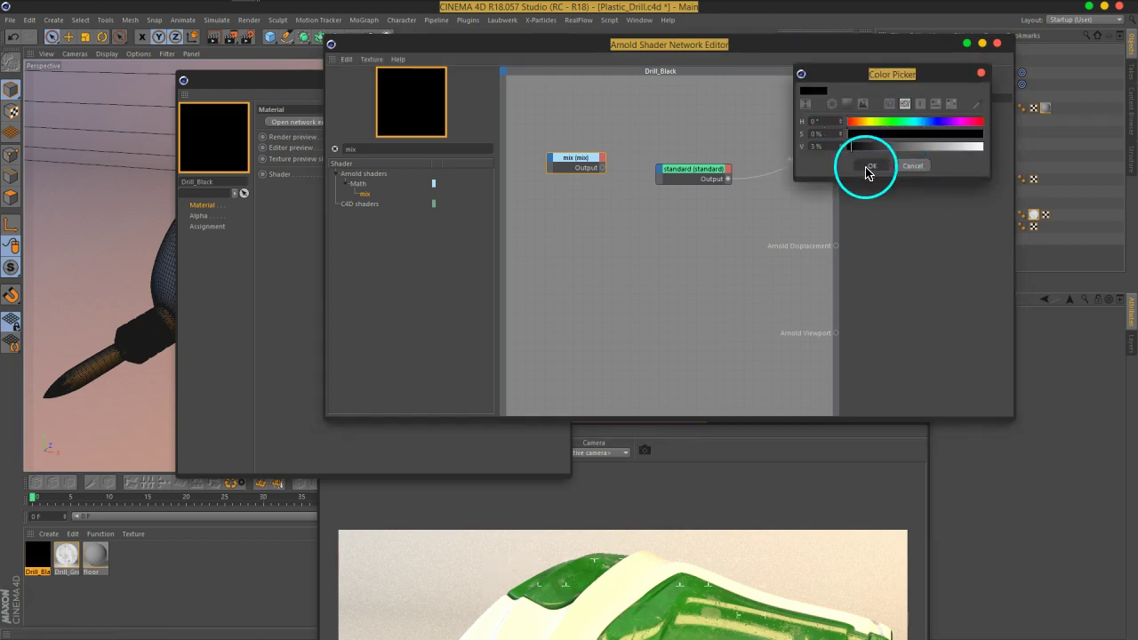
click(864, 167)
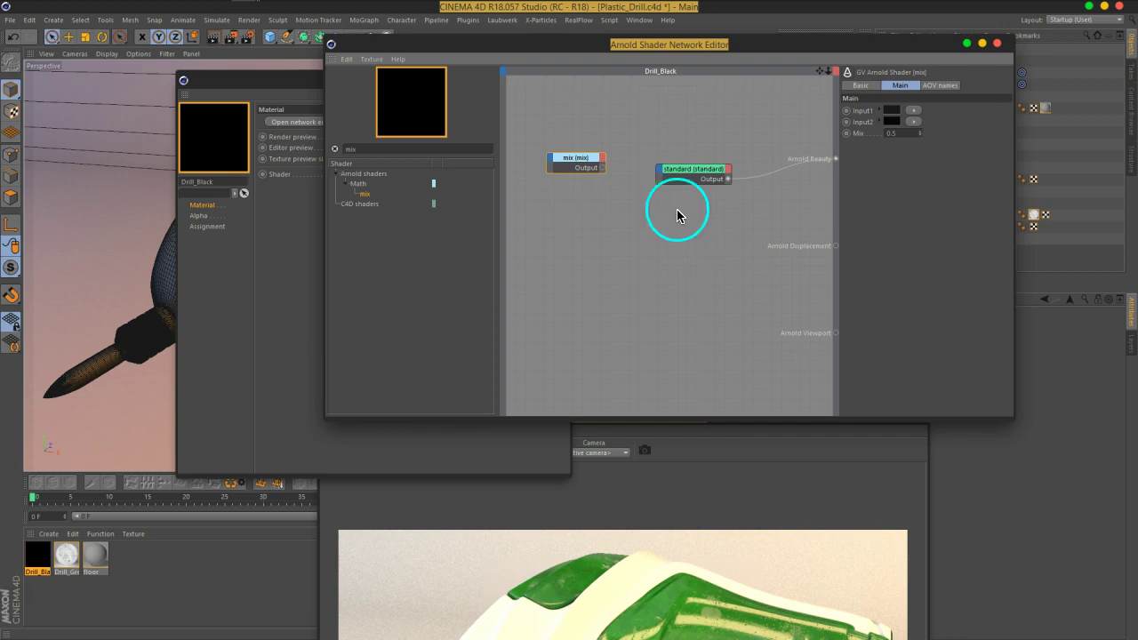
drag(603, 168, 660, 175)
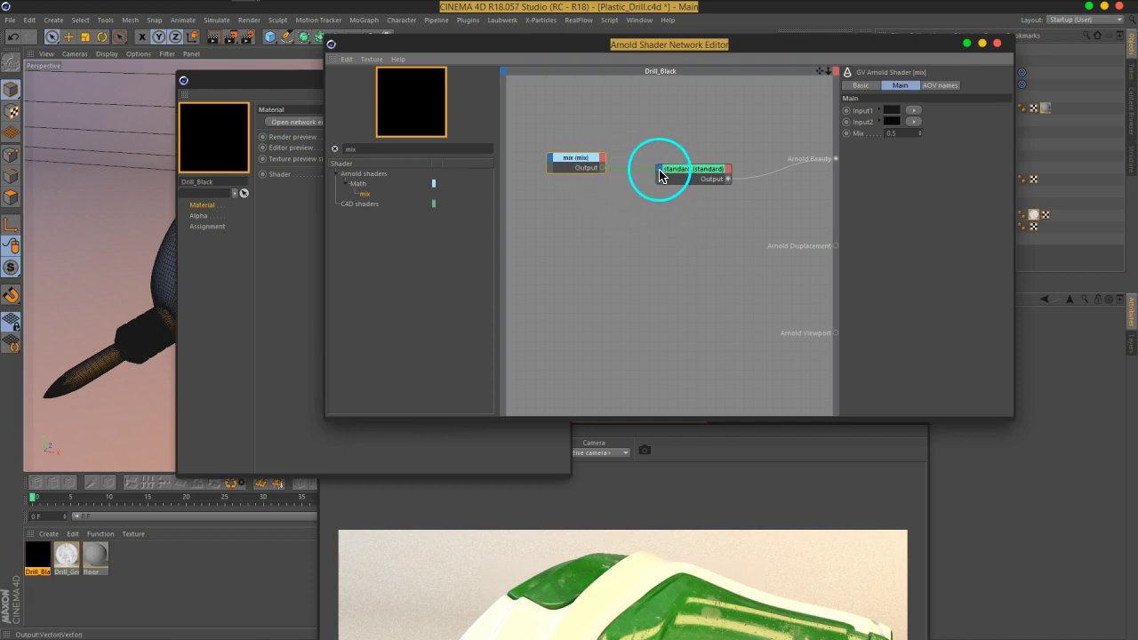
Feed the mix into standard's Diffuse Color and connect a new noise node to the mix's Mix port.
click(782, 182)
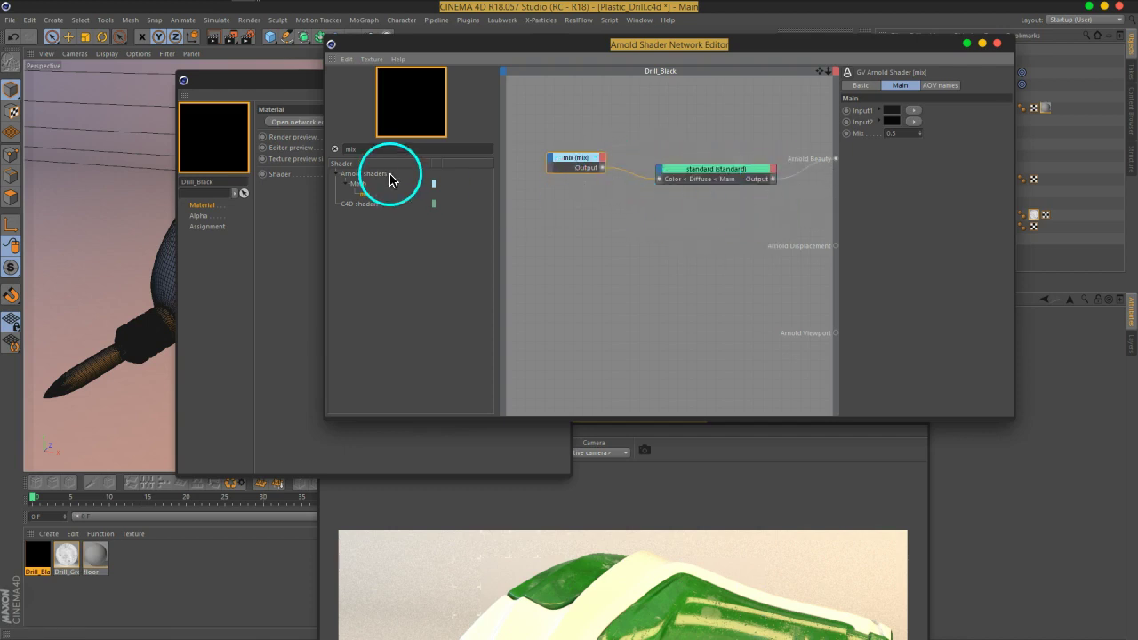
text(no)
mouse_move(368, 285)
mouse_down()
mouse_move(583, 233)
mouse_move(665, 176)
mouse_up()
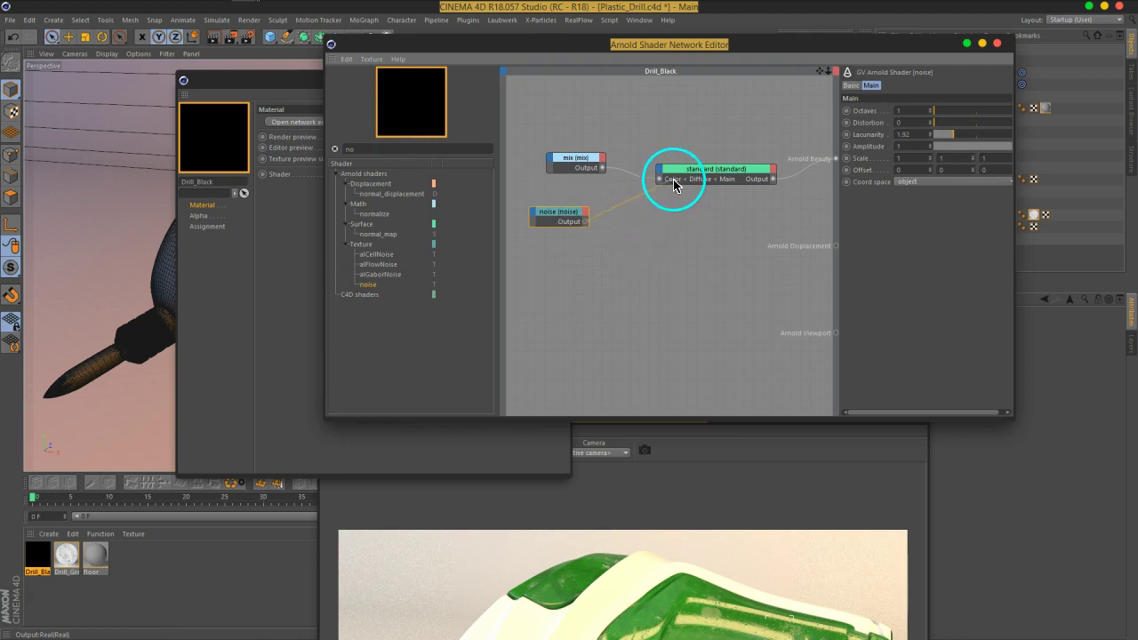
click(643, 223)
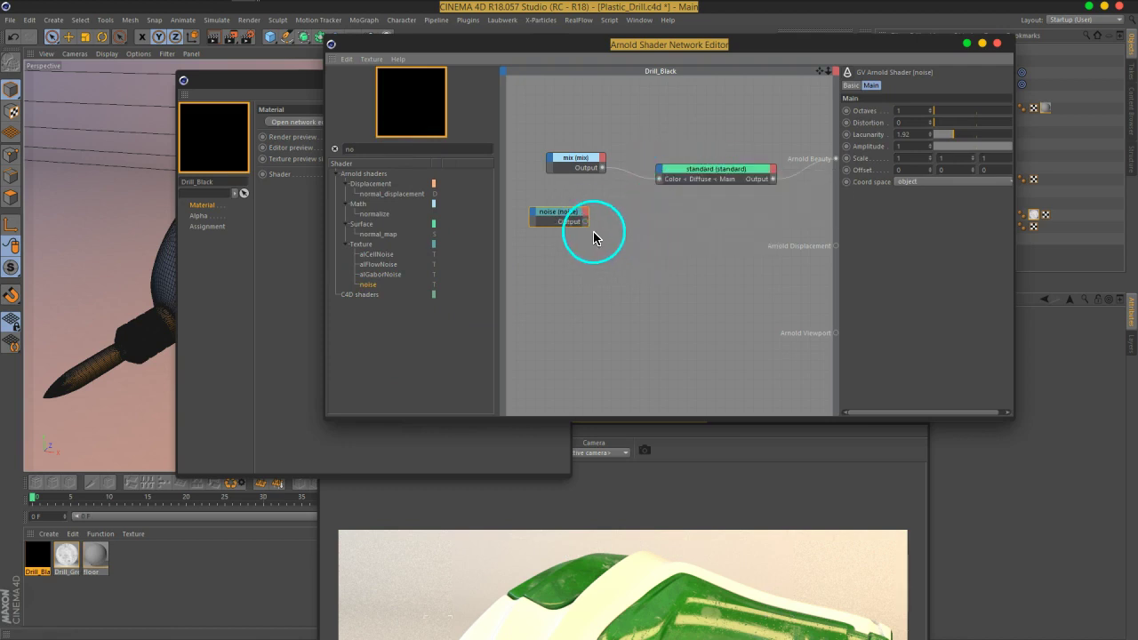
click(550, 161)
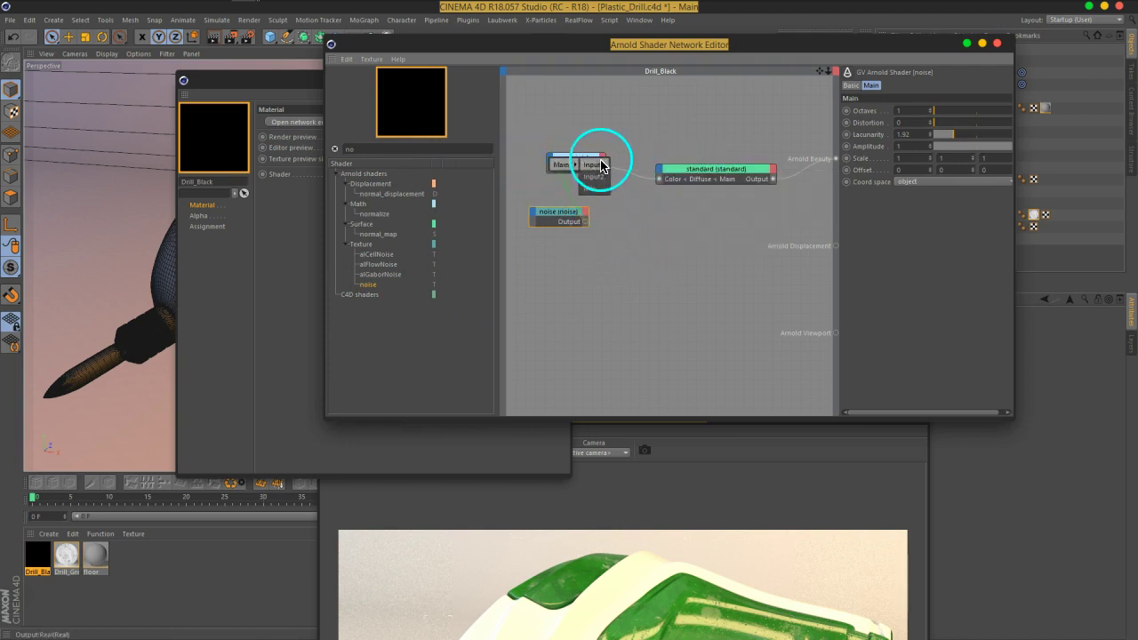
click(591, 191)
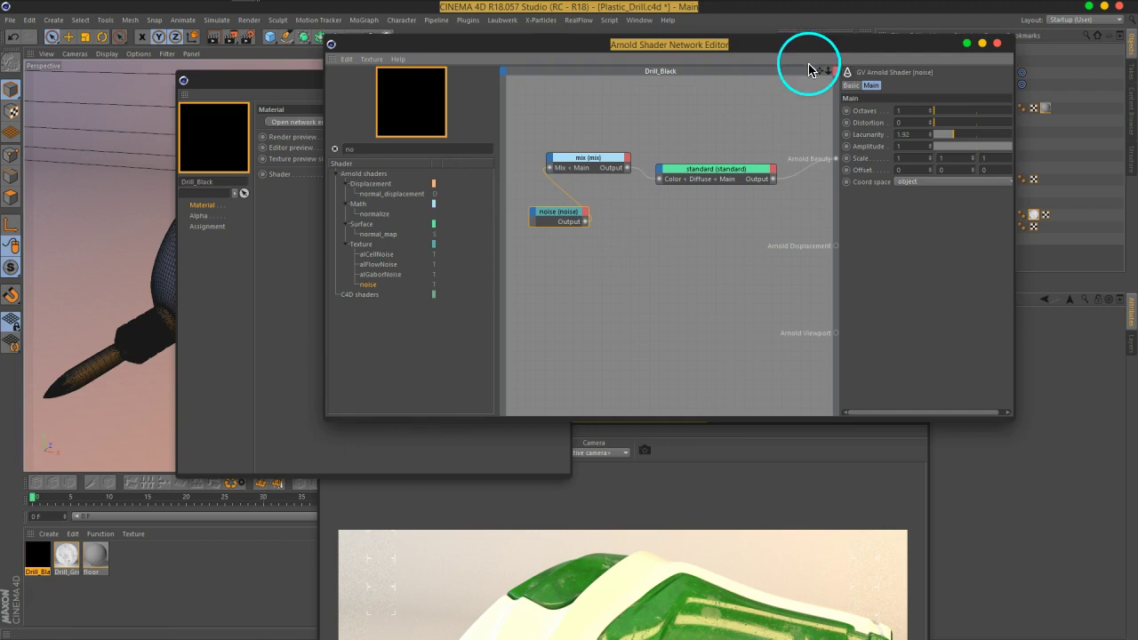
Drag Drill_Black onto the black object and the Coard object in the Object Manager.
drag(787, 56, 534, 39)
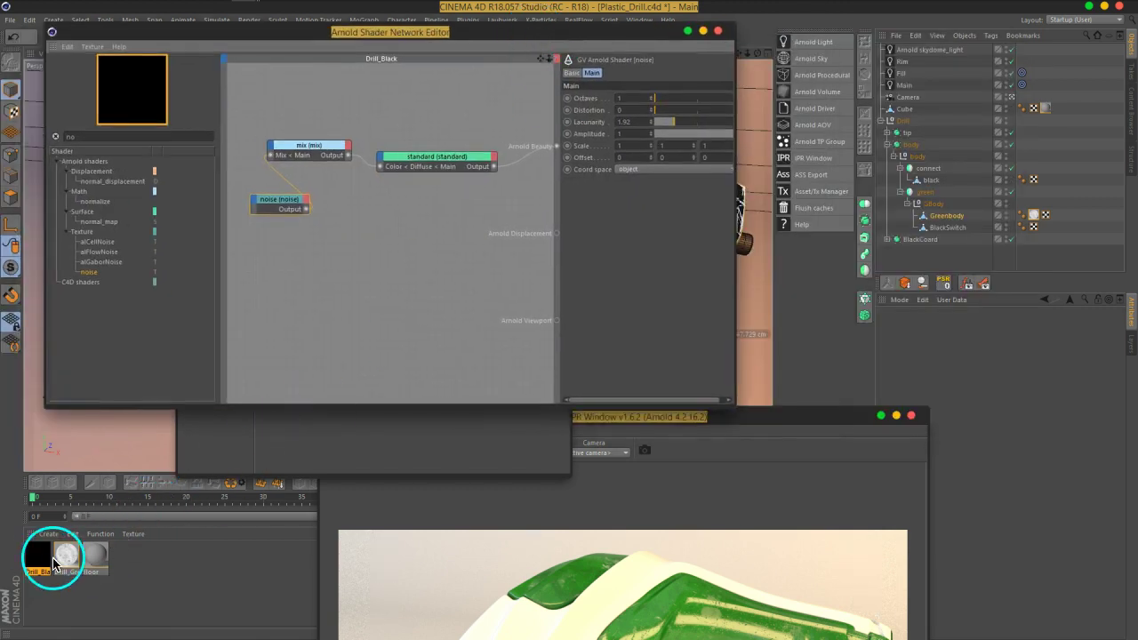
drag(36, 553, 965, 237)
drag(38, 565, 938, 187)
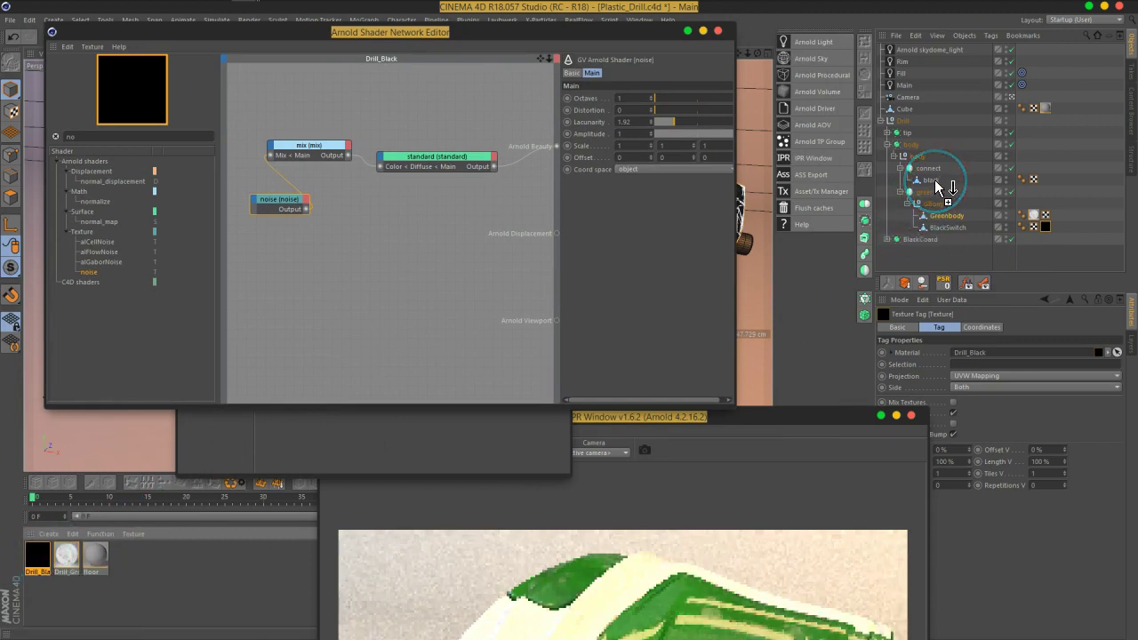
drag(938, 186, 939, 187)
click(886, 239)
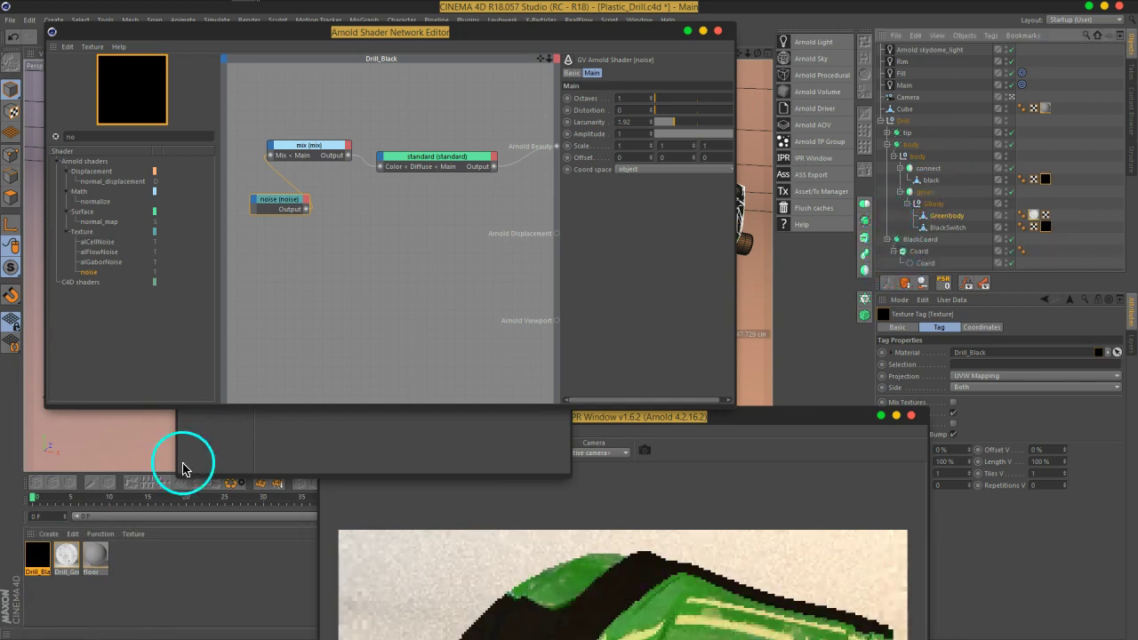
mouse_move(39, 565)
mouse_down()
mouse_move(928, 255)
mouse_move(891, 151)
mouse_up()
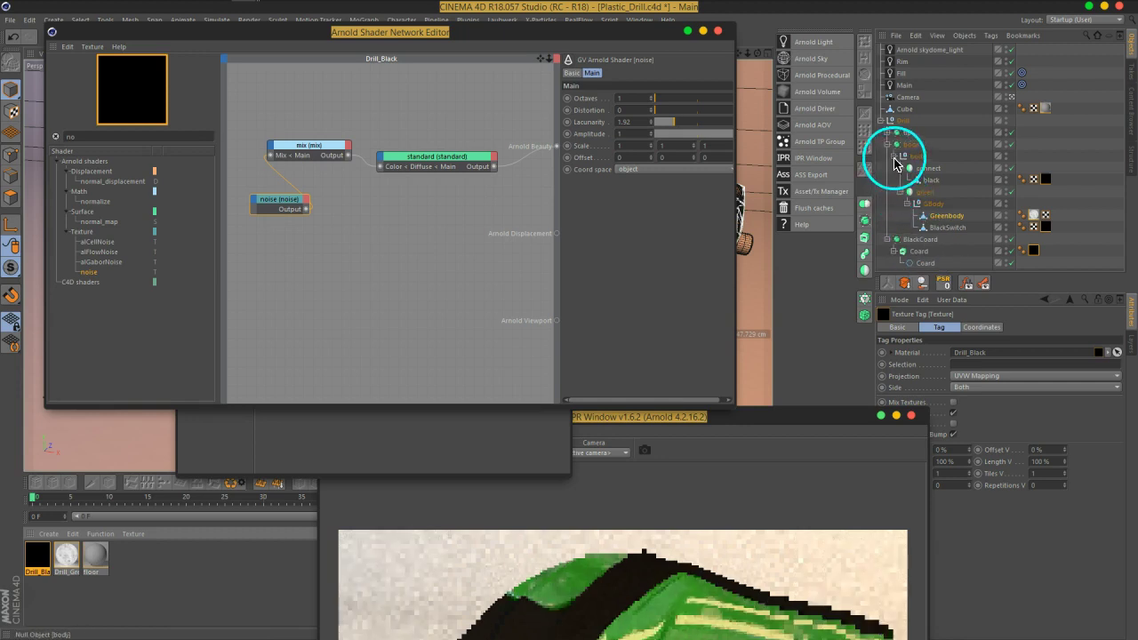
Review the IPR render, then tidy the noise and mix node layout.
mouse_move(782, 418)
mouse_down()
mouse_move(894, 73)
mouse_move(919, 50)
mouse_up()
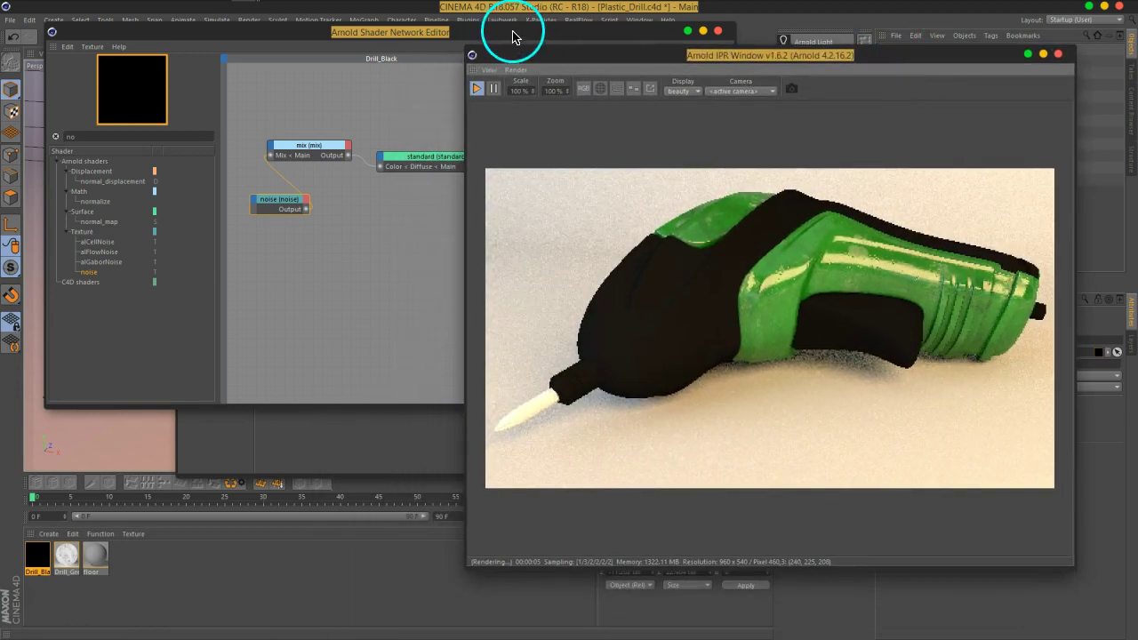
drag(515, 35, 440, 51)
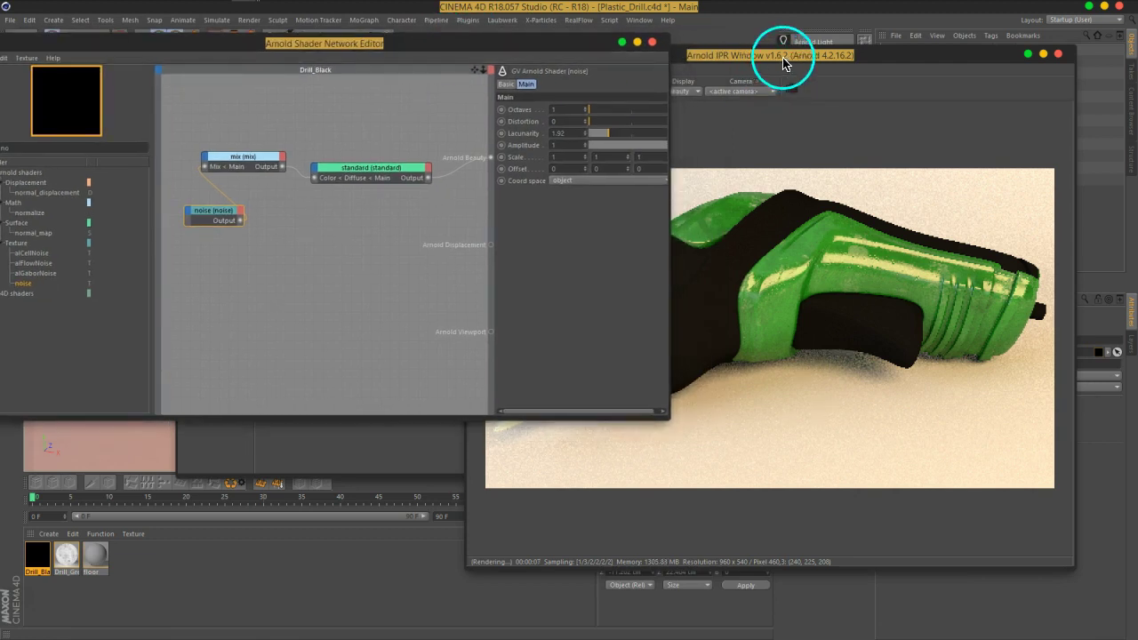
drag(783, 56, 823, 40)
drag(406, 54, 353, 58)
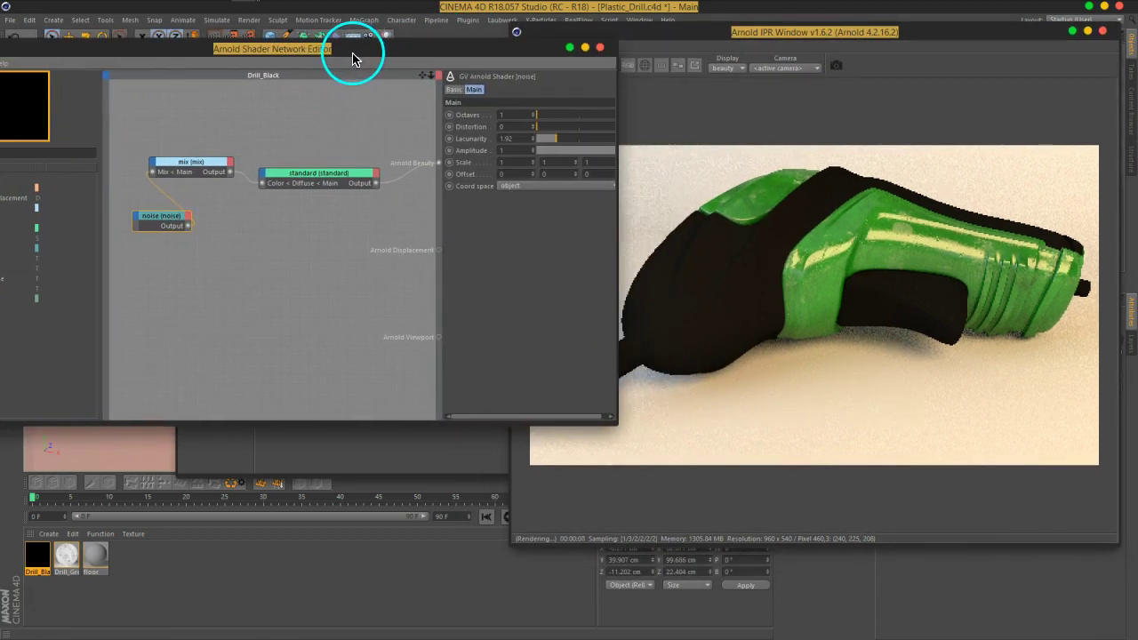
drag(169, 221, 153, 219)
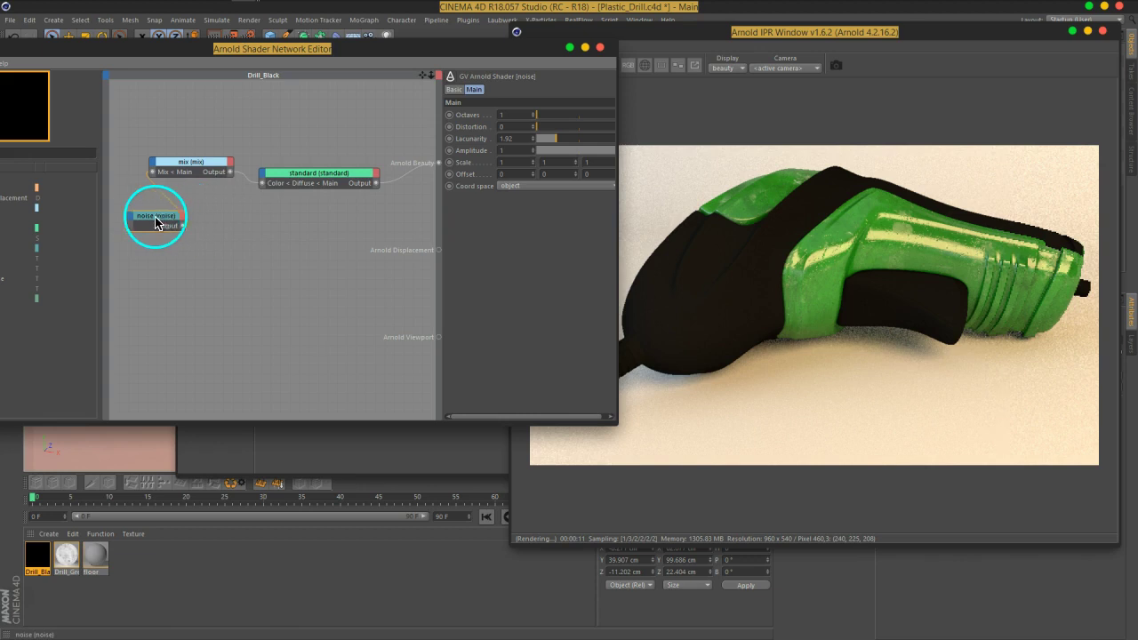
drag(188, 168, 203, 159)
drag(300, 183, 313, 180)
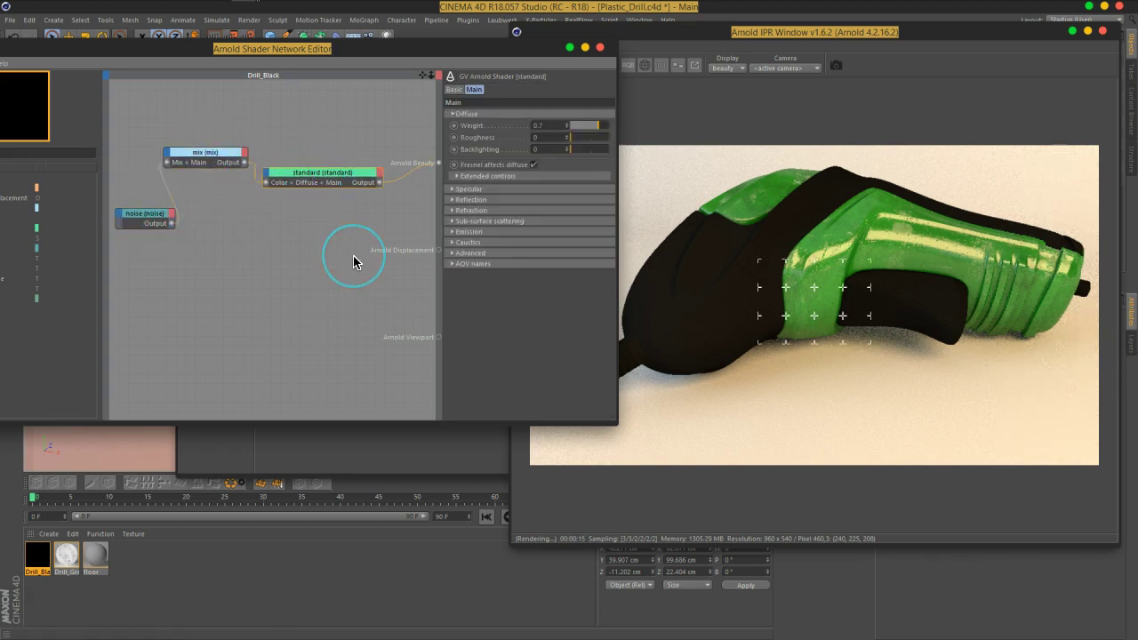
Enable Fresnel under Specular and Fresnel use IOR under Refraction.
click(472, 190)
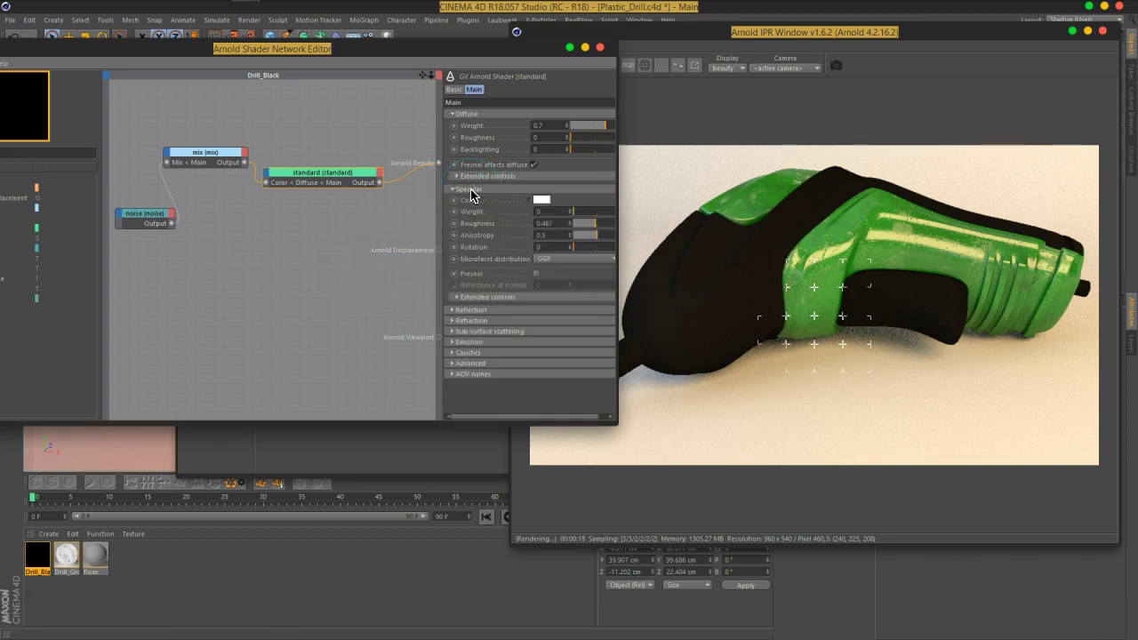
click(537, 276)
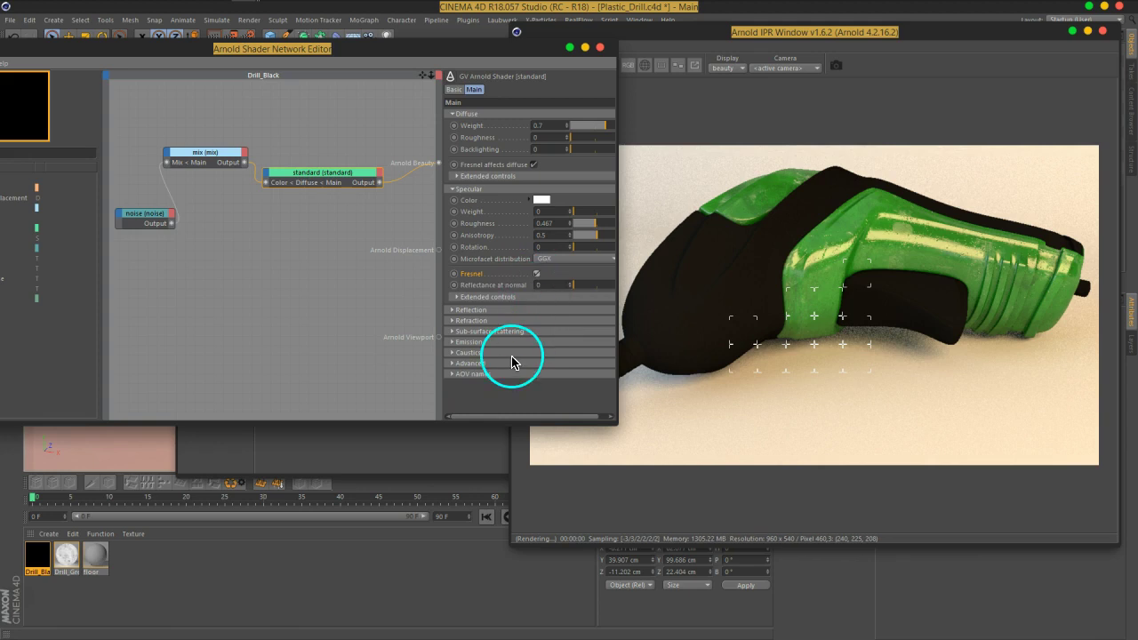
click(469, 321)
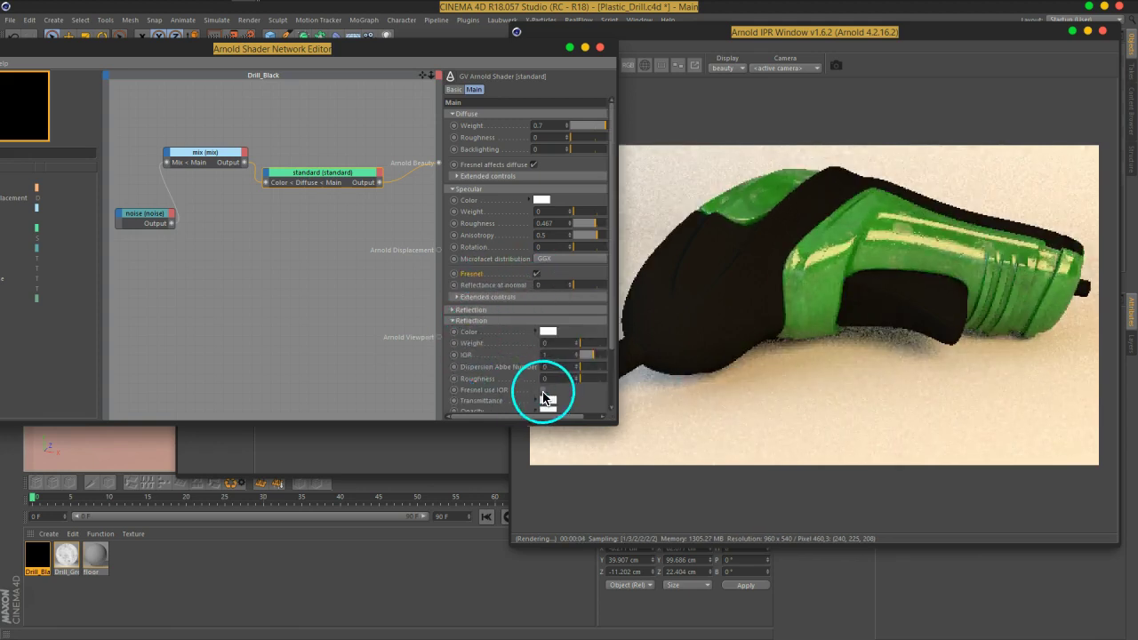
click(543, 391)
drag(561, 416, 592, 416)
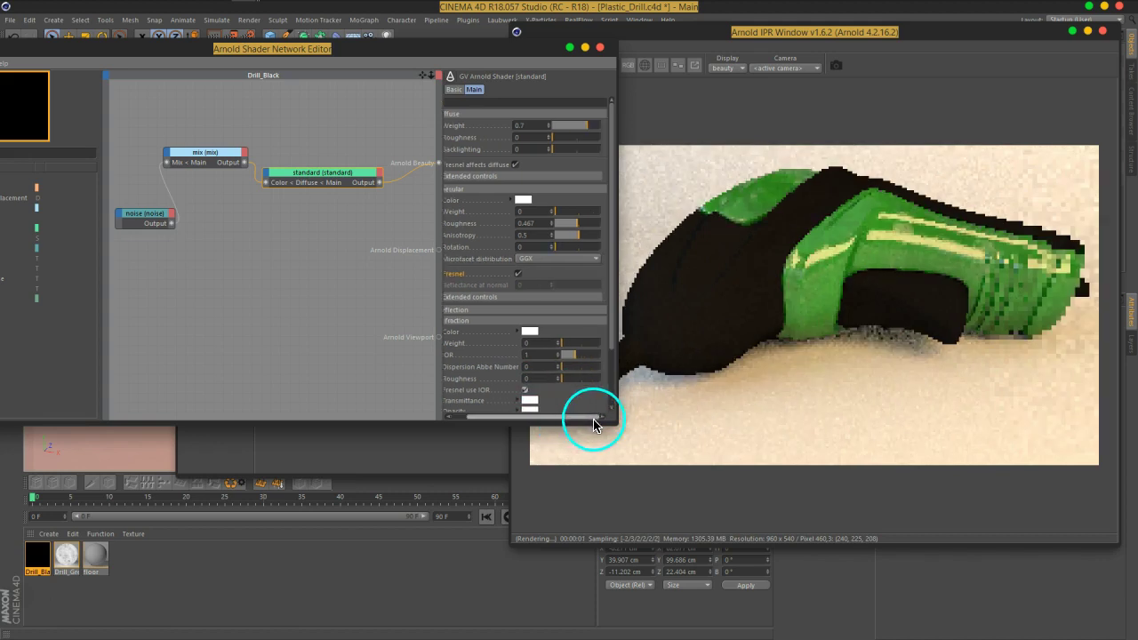
drag(584, 362, 587, 362)
Set the specular weight to 0.27 and the specular roughness to 0.11.
drag(554, 213, 558, 213)
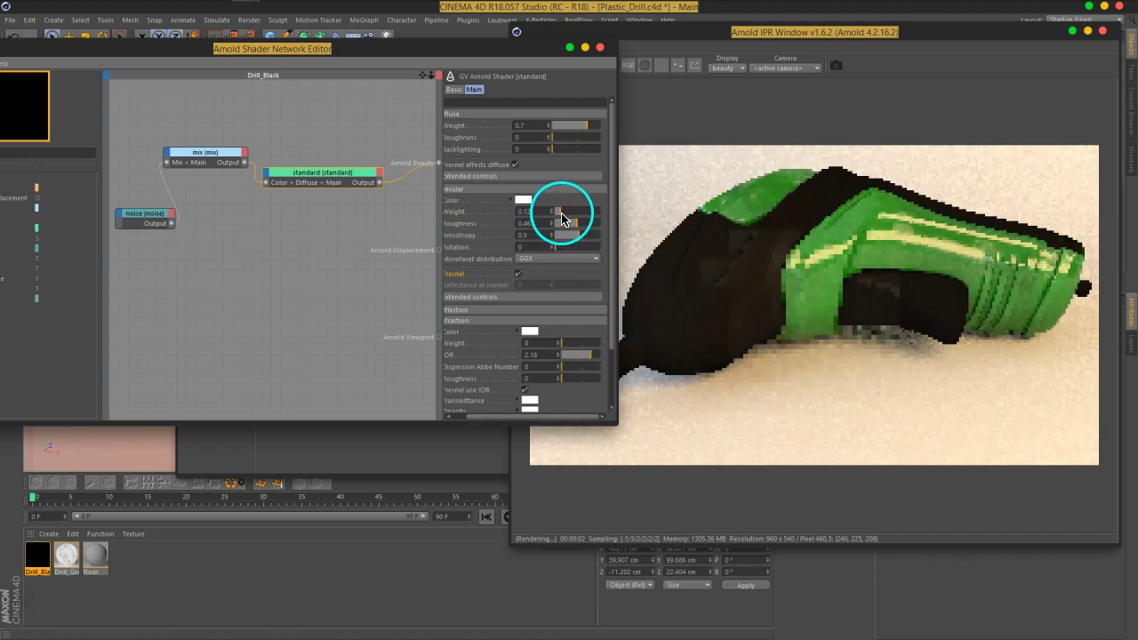
drag(562, 219, 562, 220)
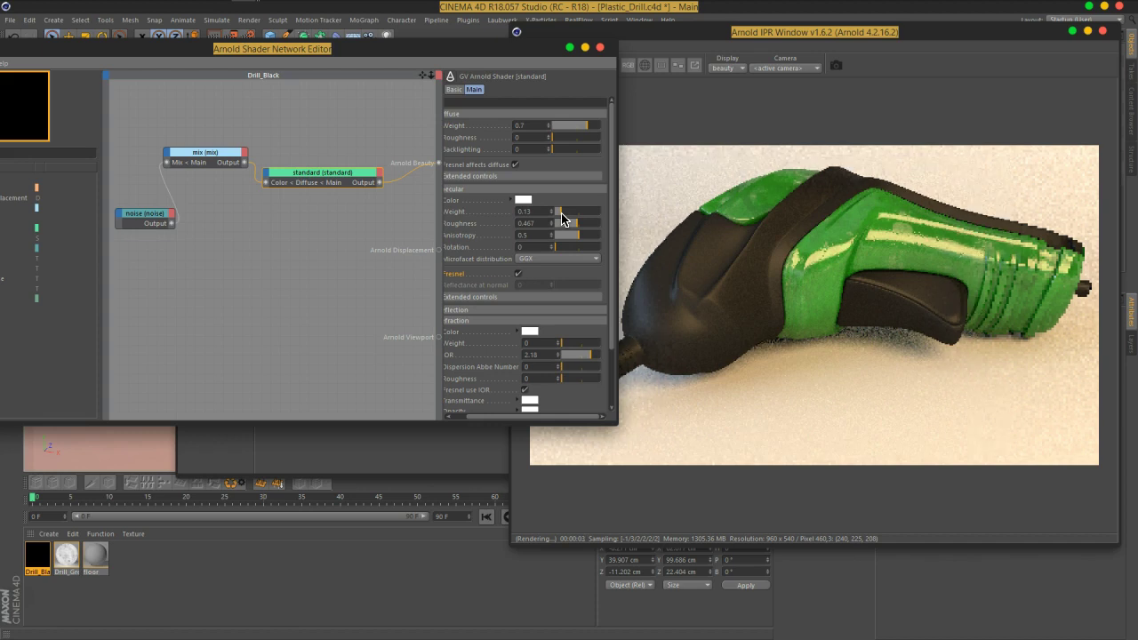
mouse_move(562, 220)
mouse_down()
mouse_move(571, 230)
mouse_move(559, 231)
mouse_up()
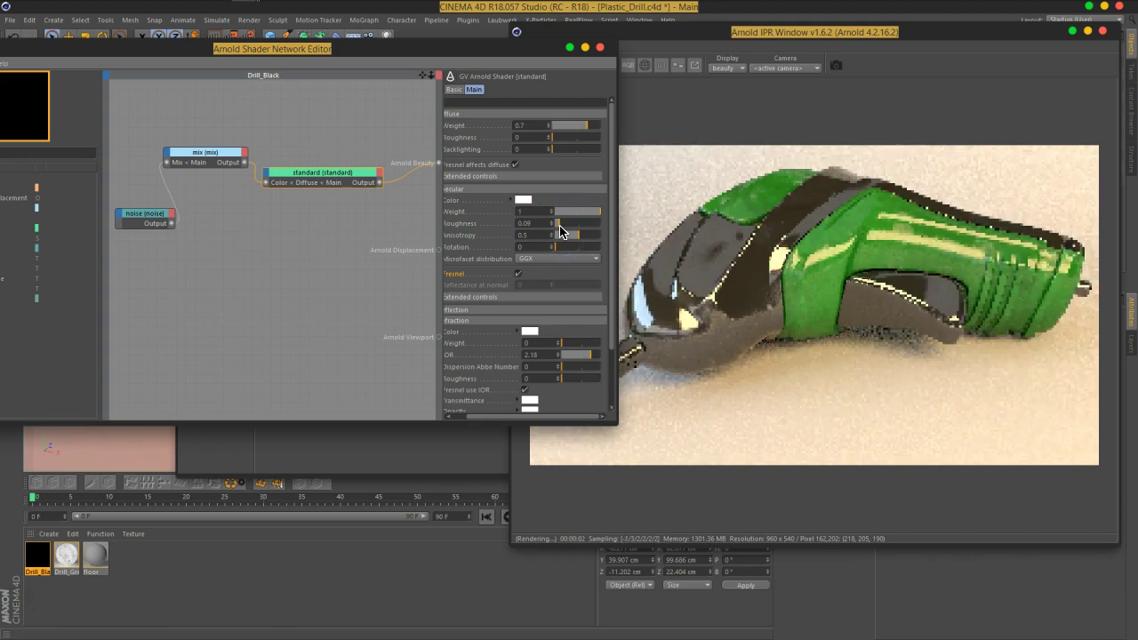
click(560, 232)
drag(589, 356, 578, 366)
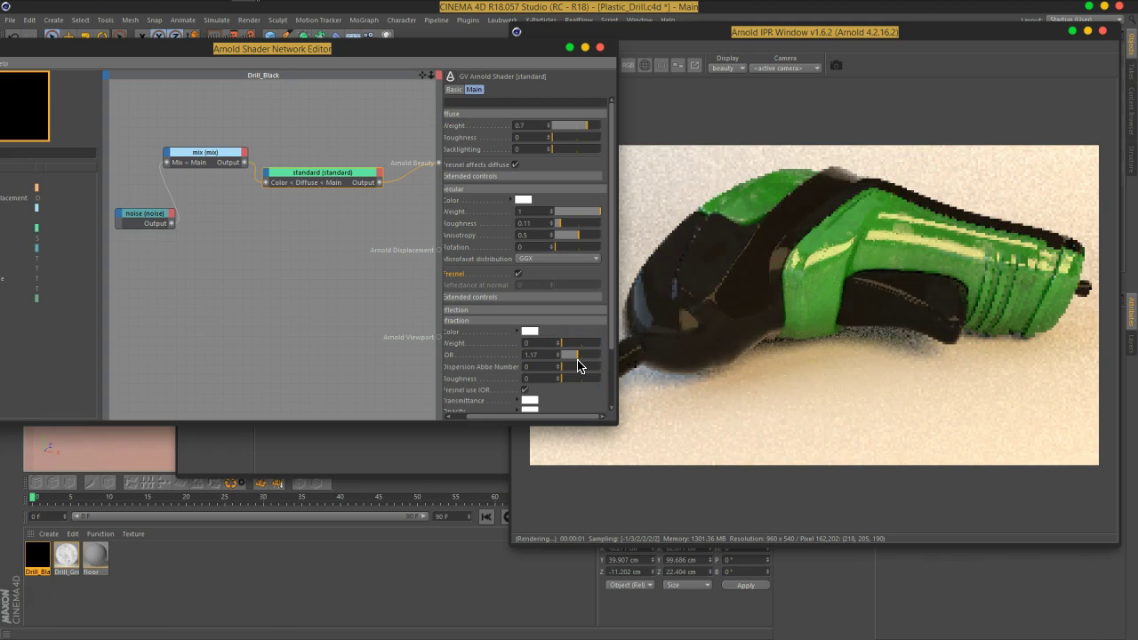
click(528, 129)
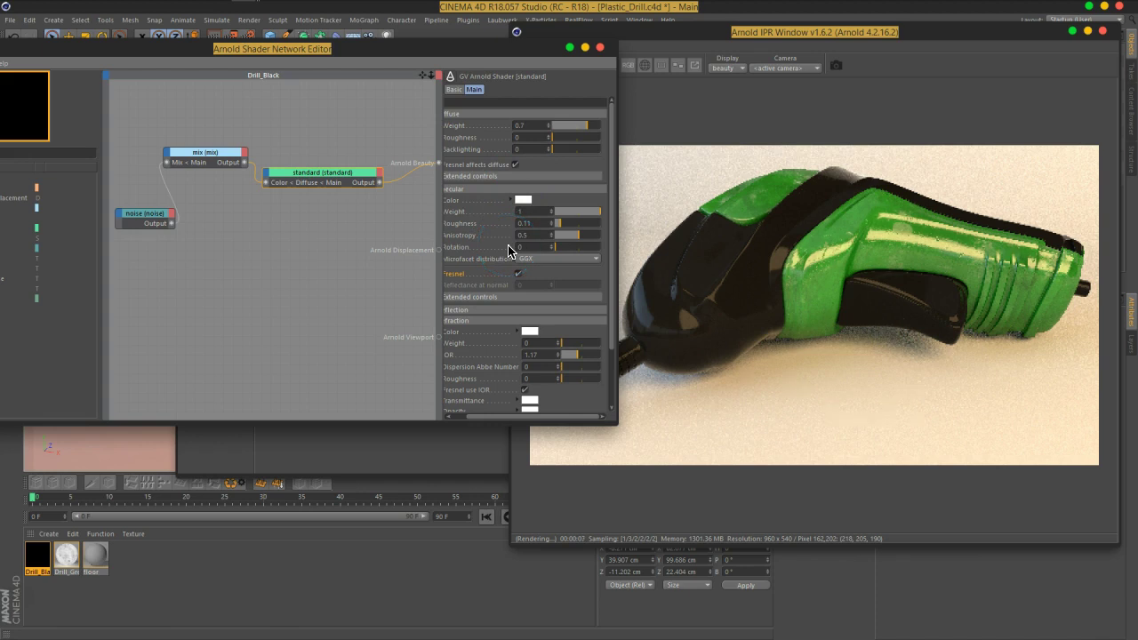
drag(600, 216, 594, 216)
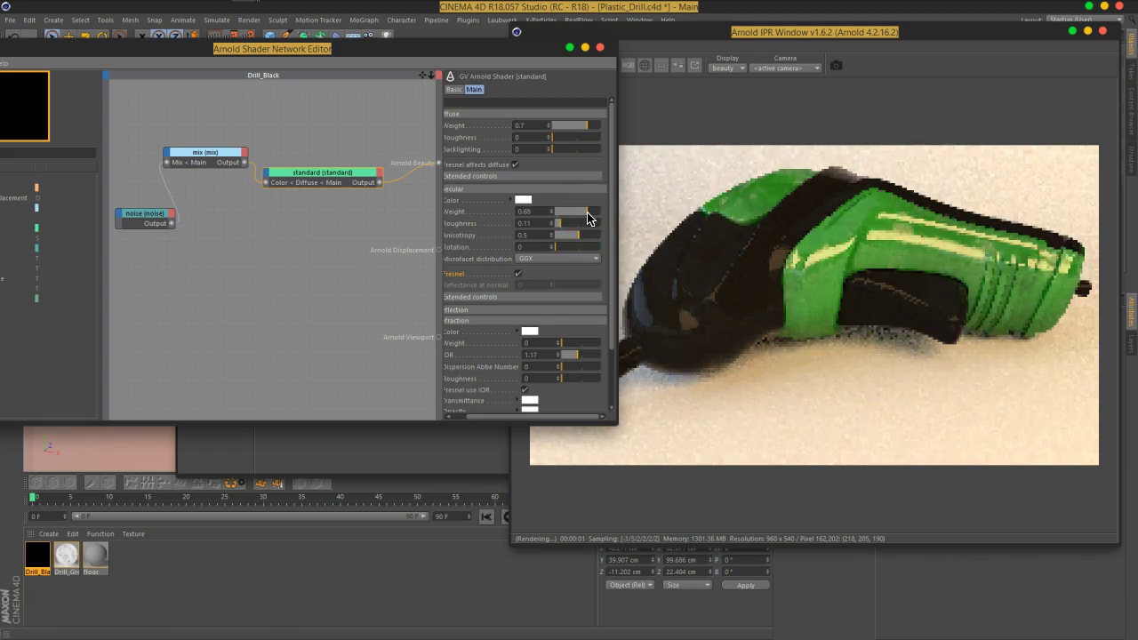
drag(587, 218, 585, 226)
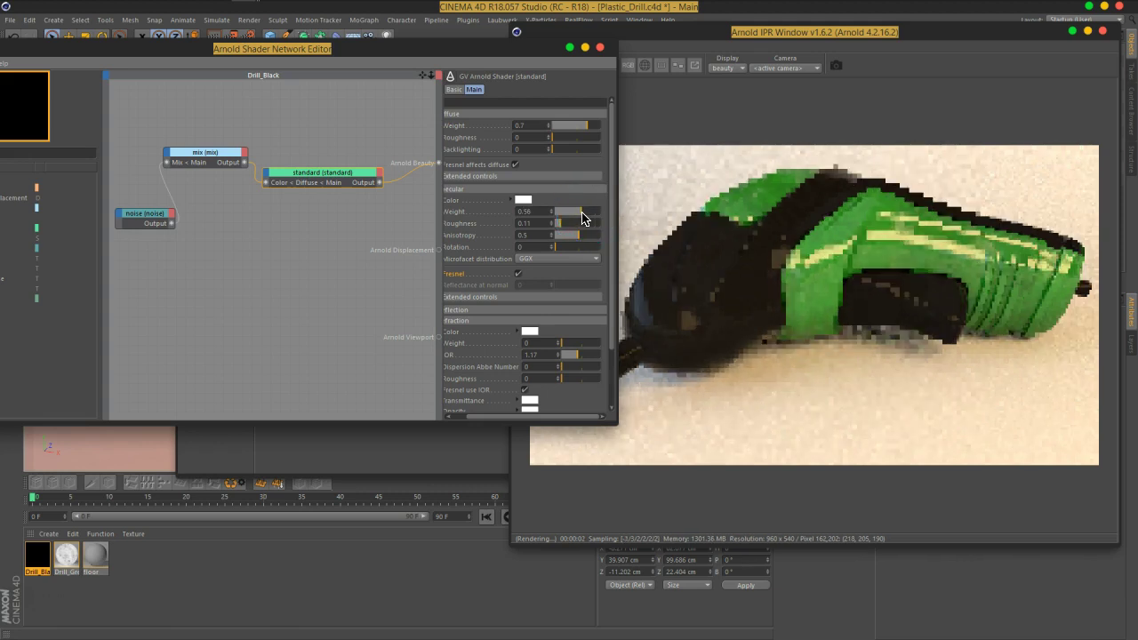
Set the refraction IOR to 1.66 while checking the render preview.
click(669, 45)
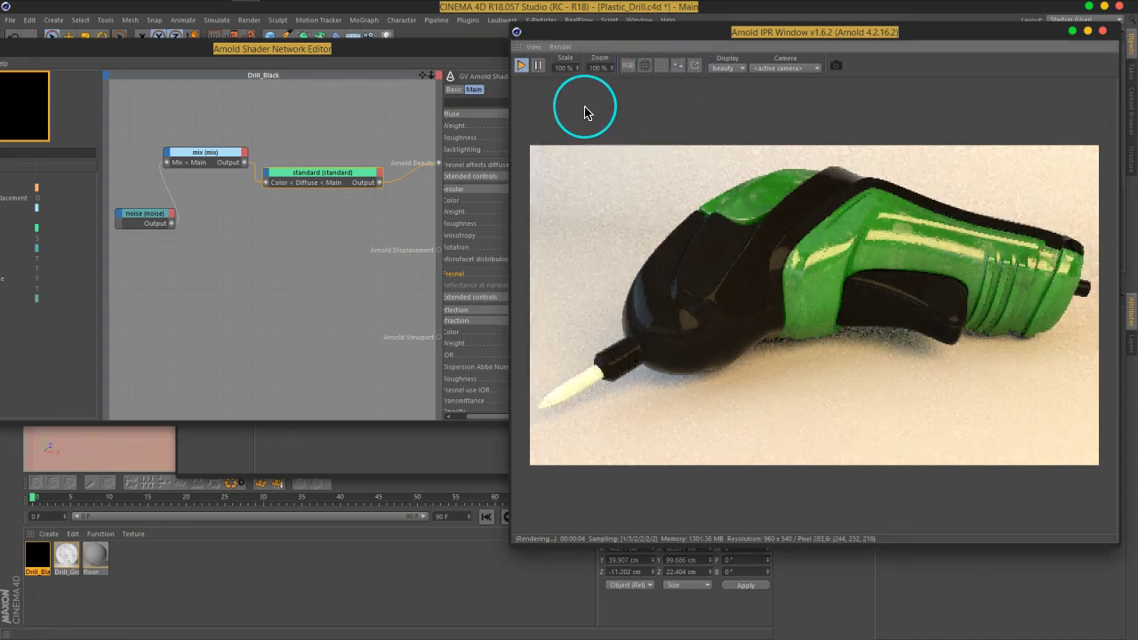
click(451, 55)
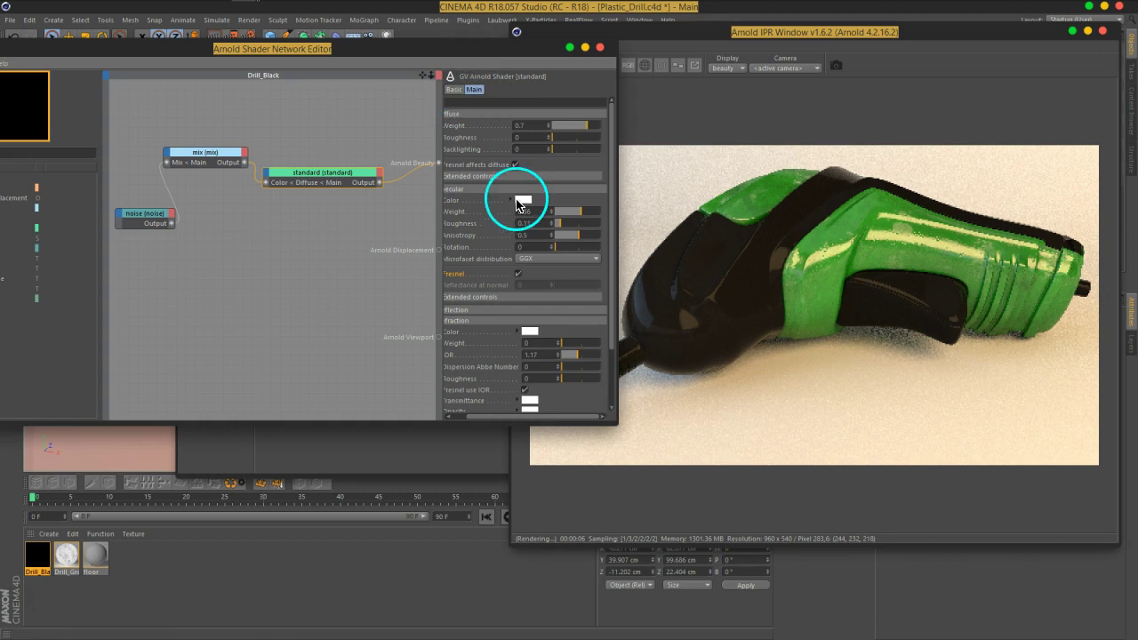
click(582, 363)
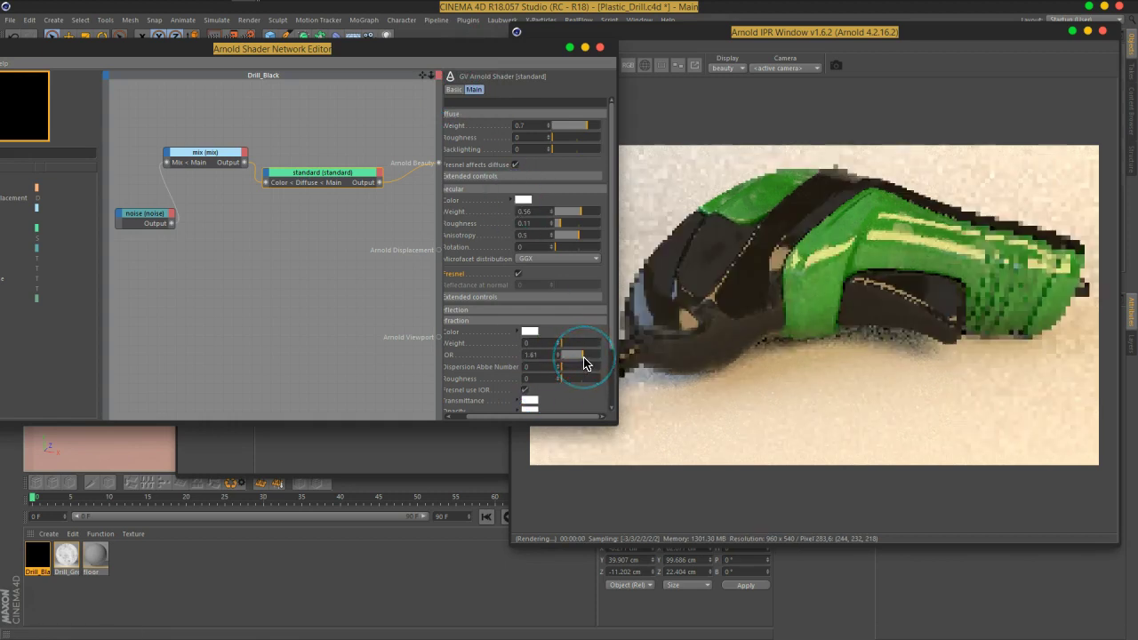
click(549, 354)
mouse_move(549, 354)
mouse_down()
mouse_move(504, 368)
mouse_move(569, 219)
mouse_up()
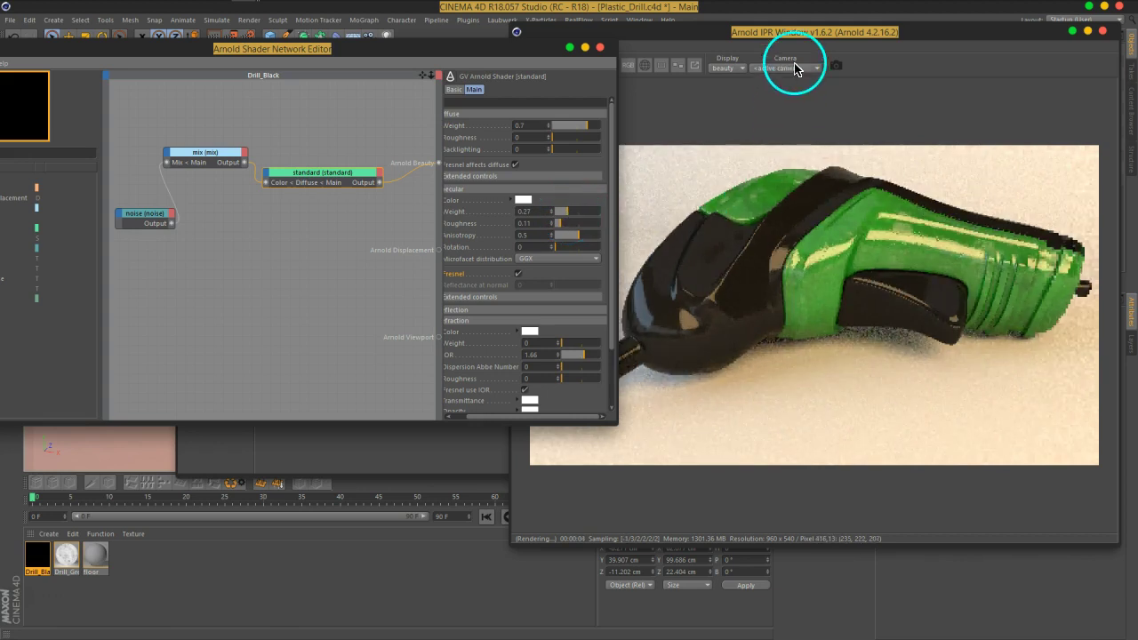
drag(798, 40, 522, 448)
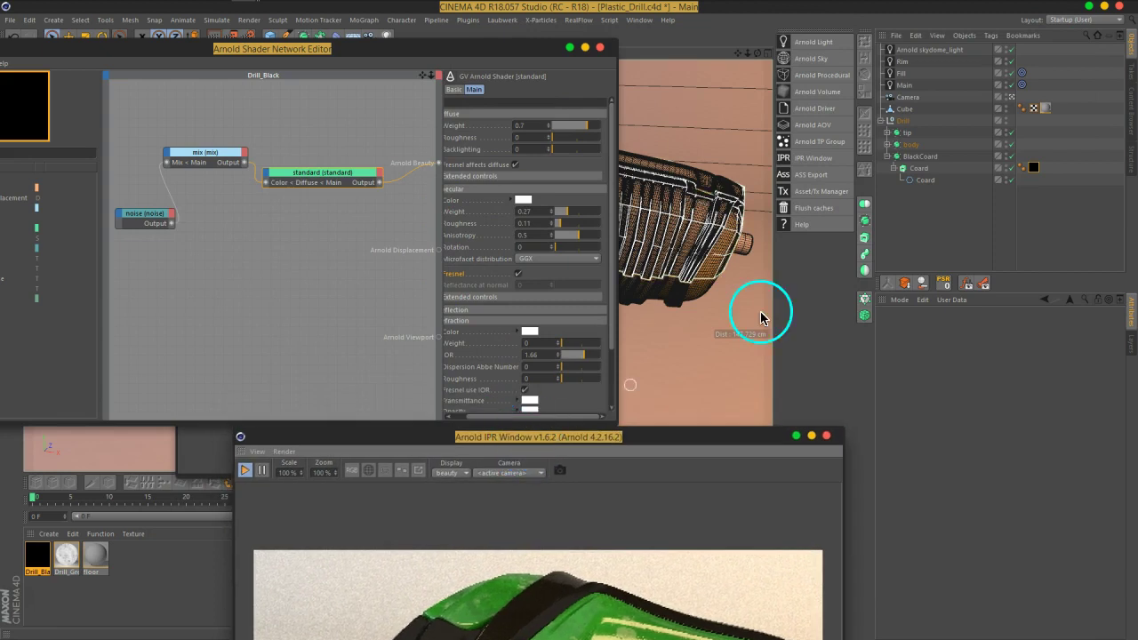
Delete the Coard cable object and the black object's old UVW tag.
click(916, 173)
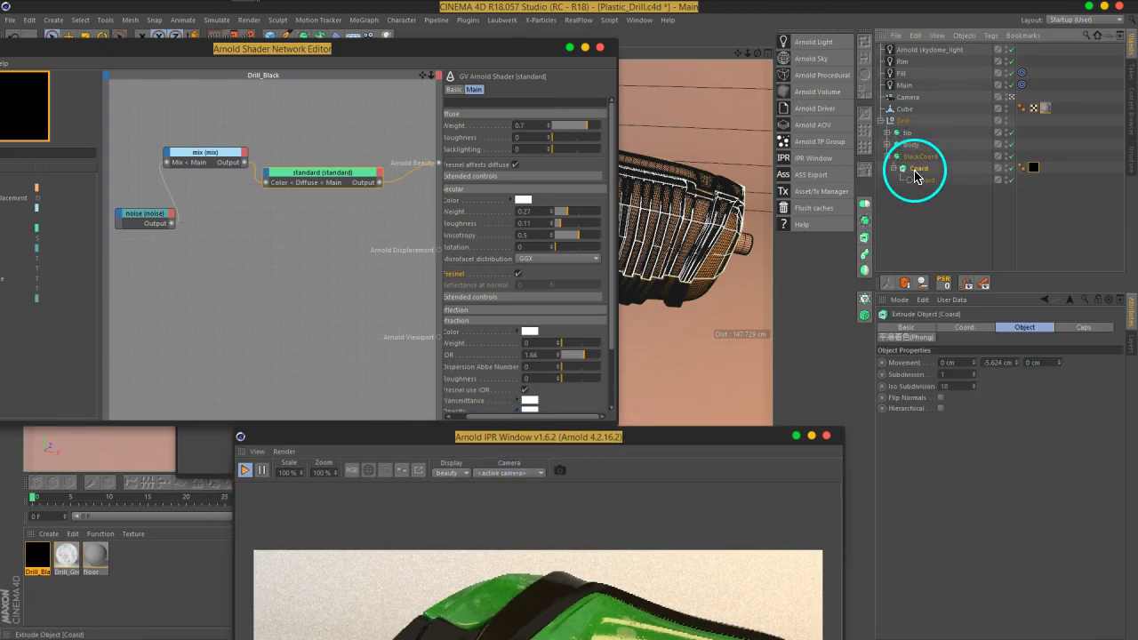
drag(650, 436, 428, 107)
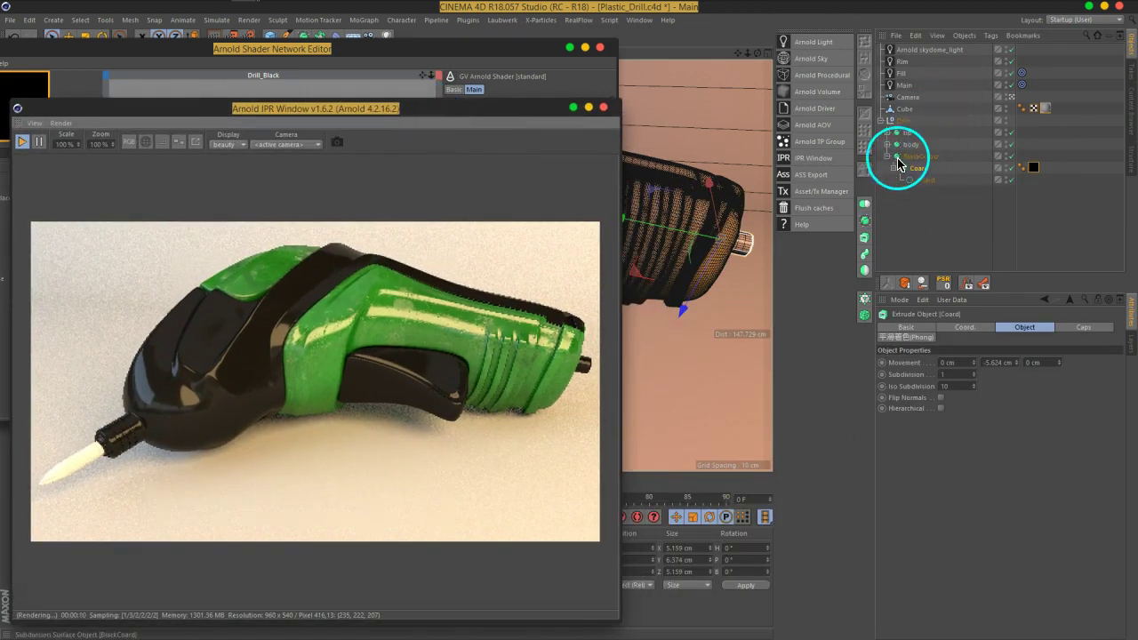
key(Delete)
click(887, 145)
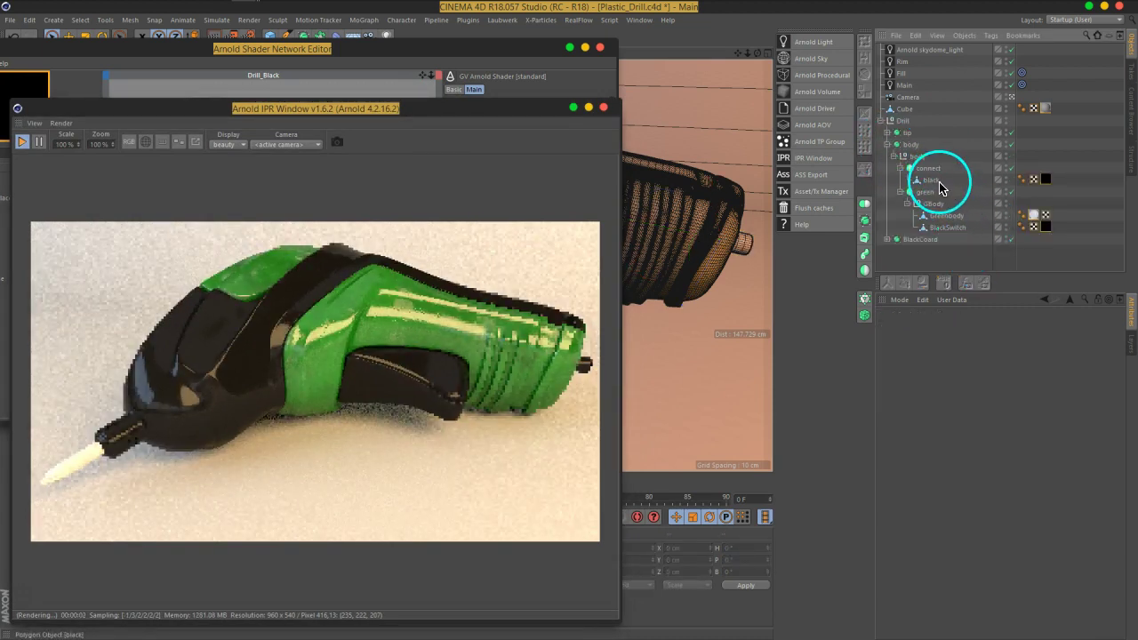
click(933, 180)
click(1045, 180)
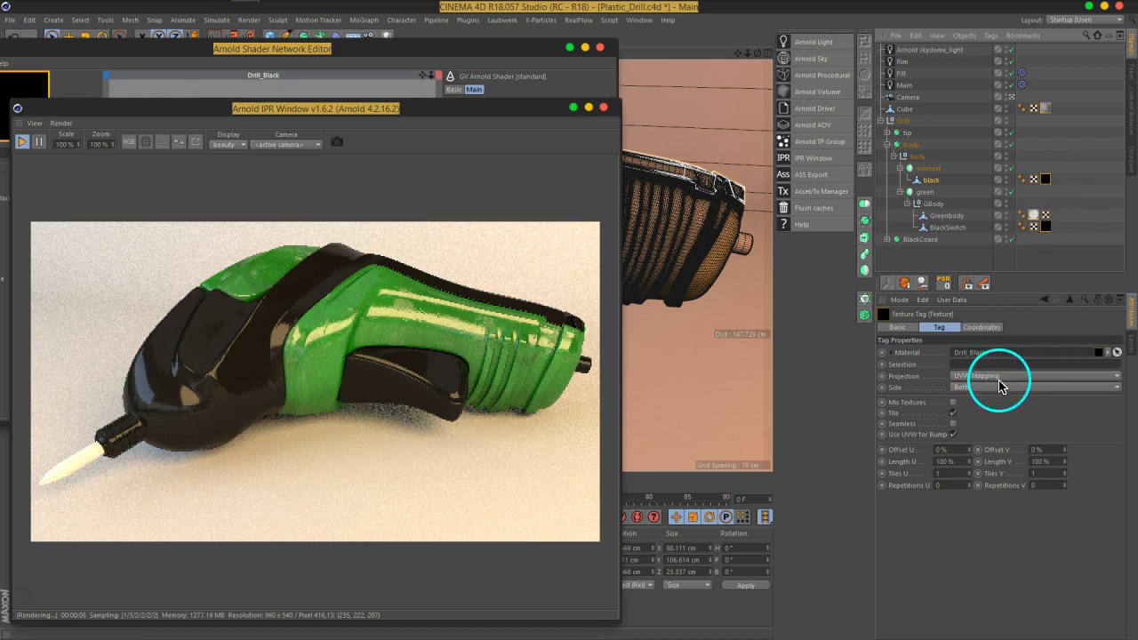
click(1033, 179)
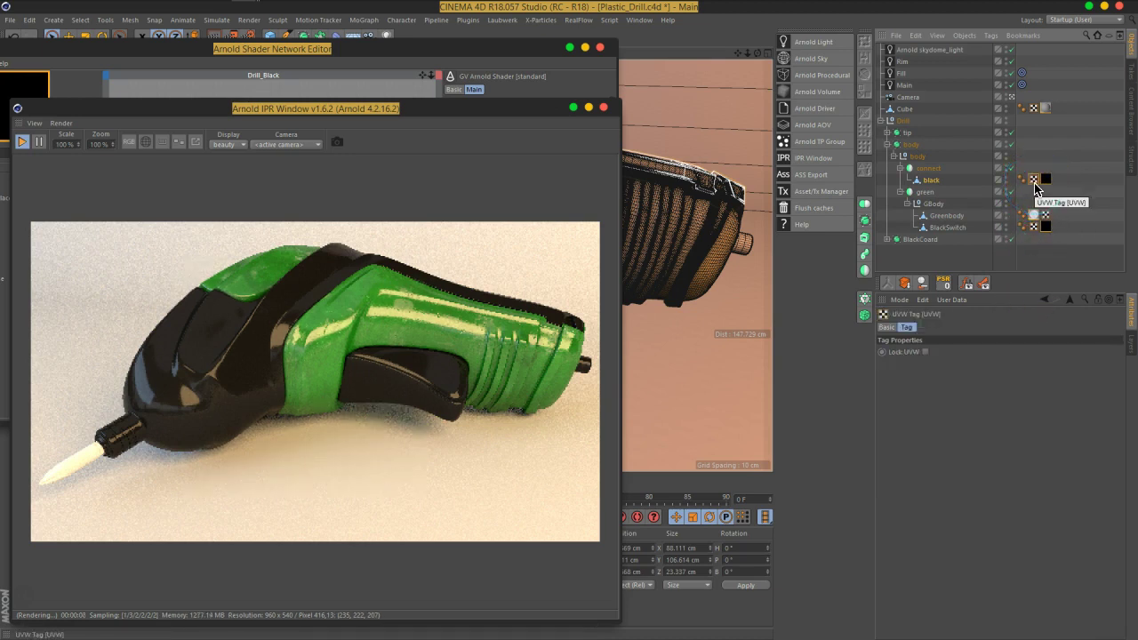
key(Delete)
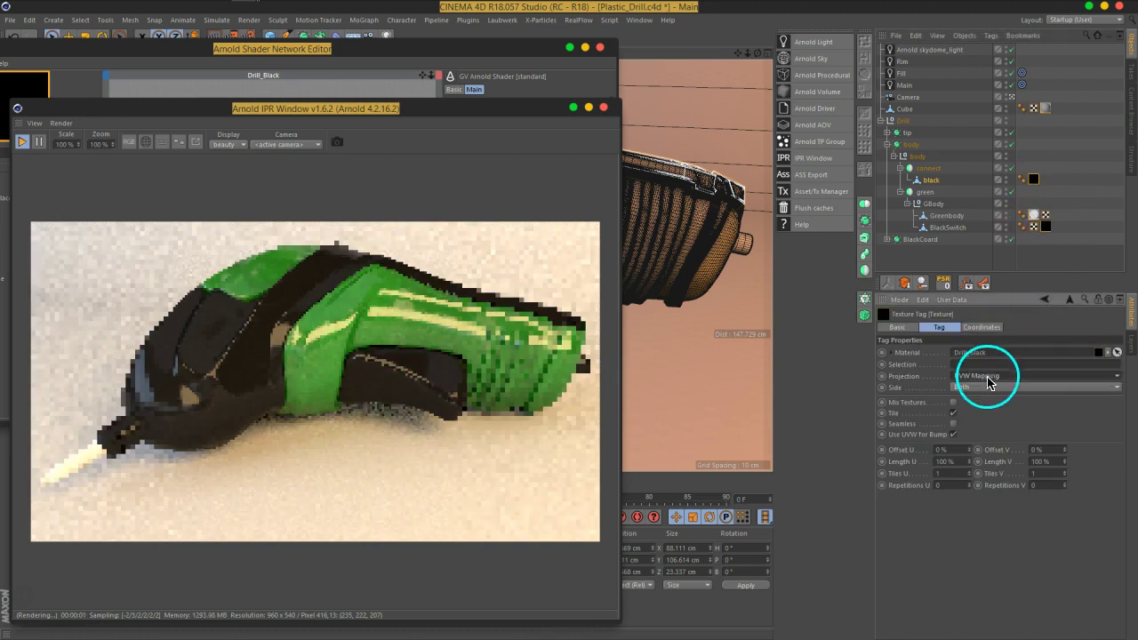
Set the black object's texture projection to Cubic and generate its UVW coordinates.
click(988, 377)
click(976, 430)
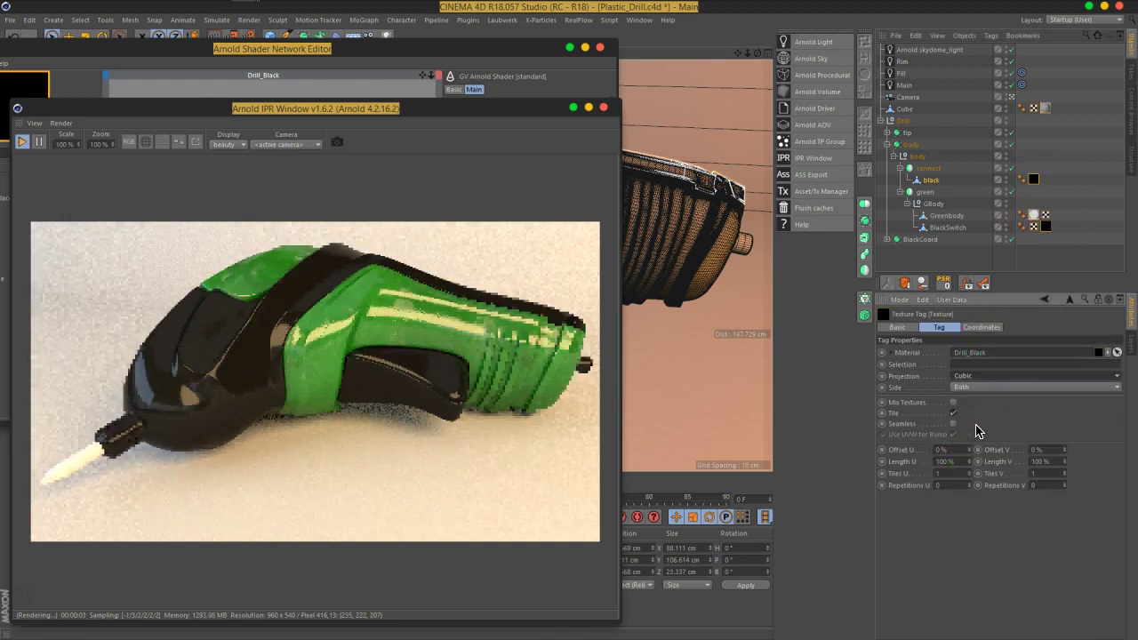
right_click(1032, 182)
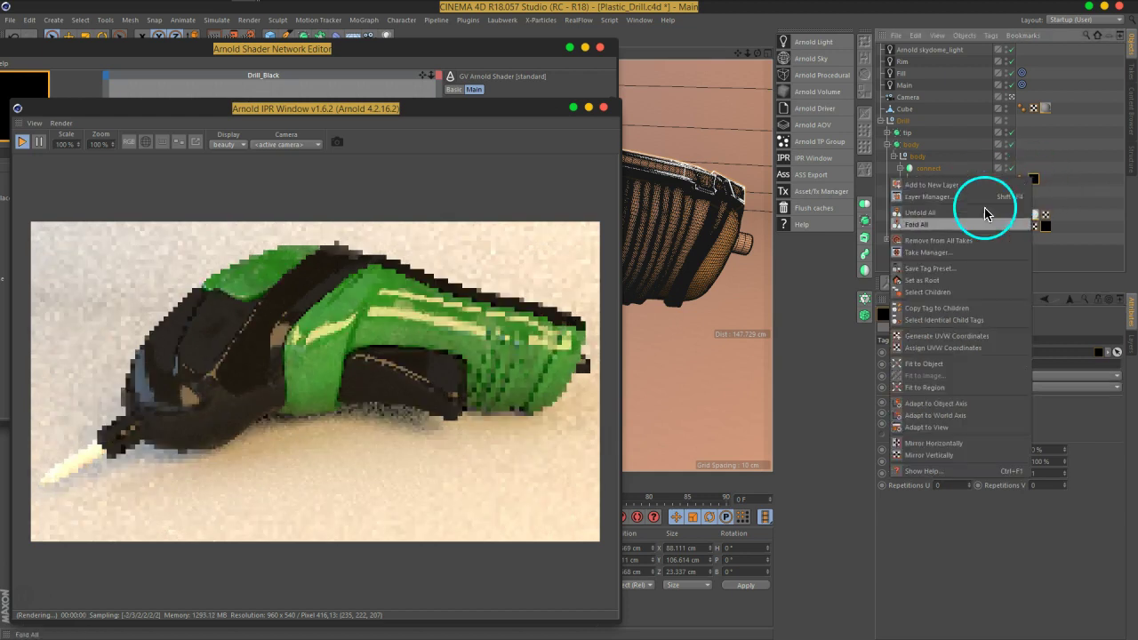
click(963, 337)
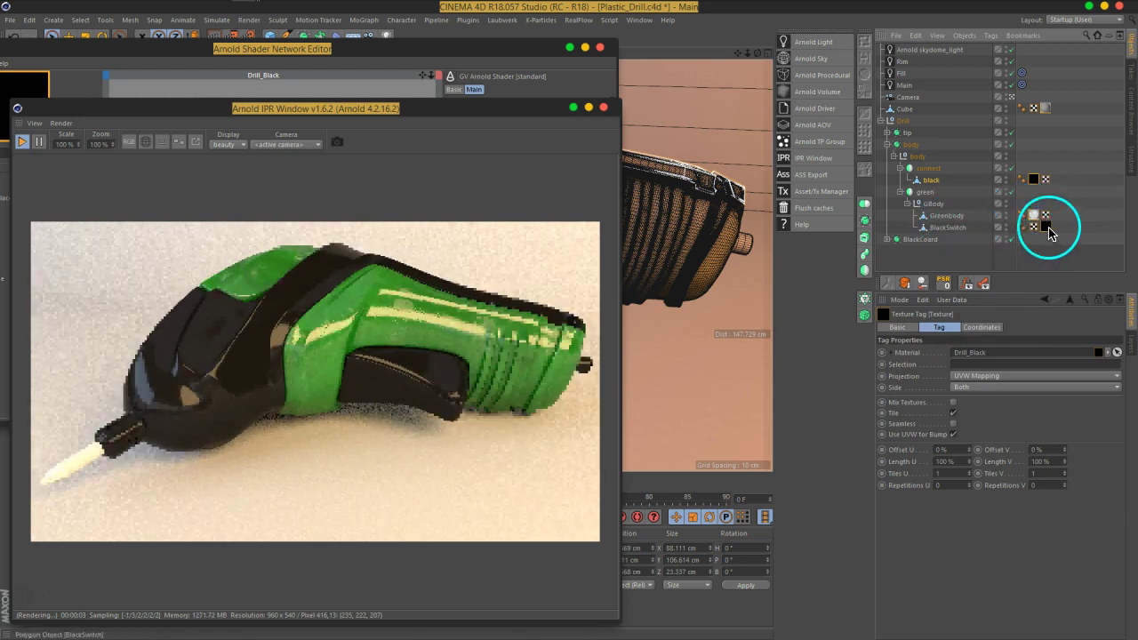
click(998, 378)
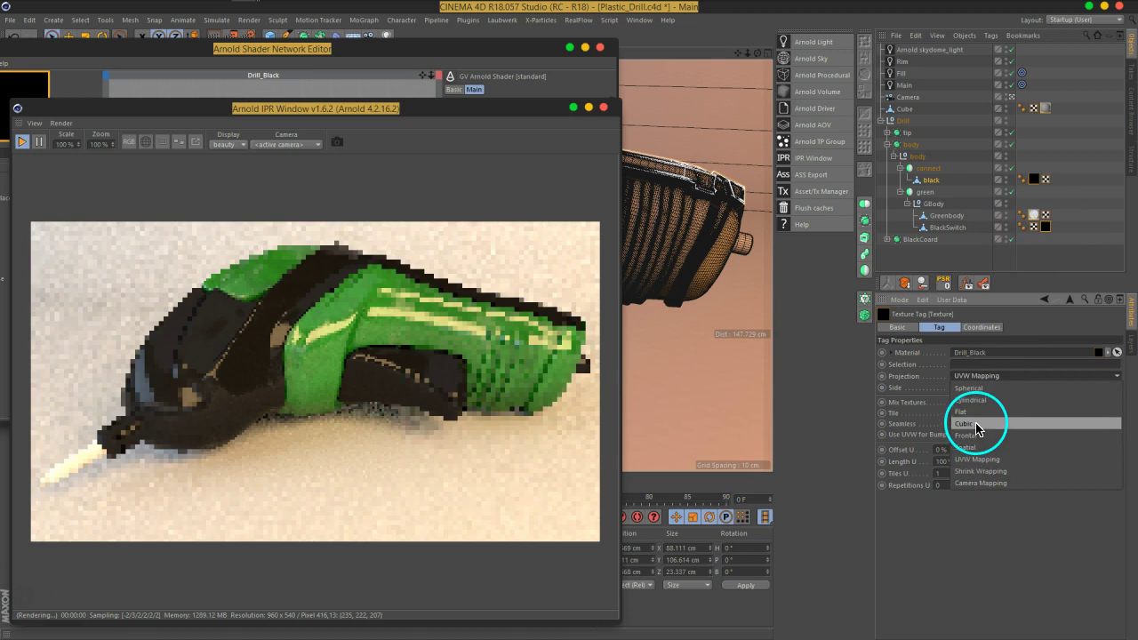
click(972, 421)
Generate UVW coordinates for BlackSwitch and move its texture tags after the UVW tags.
click(1056, 237)
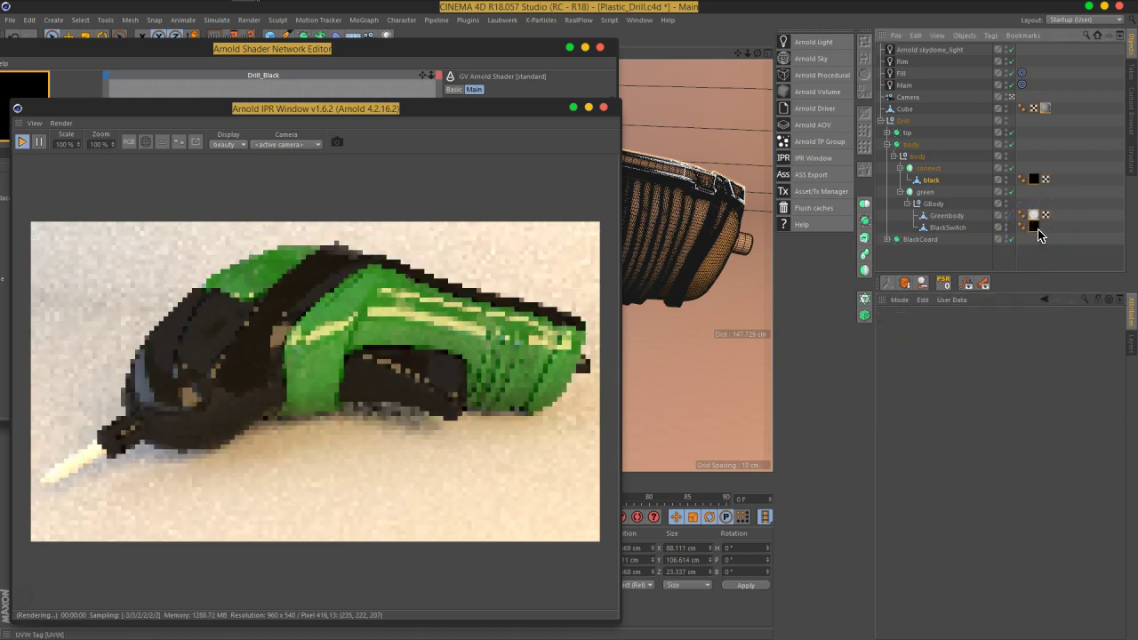
click(1035, 227)
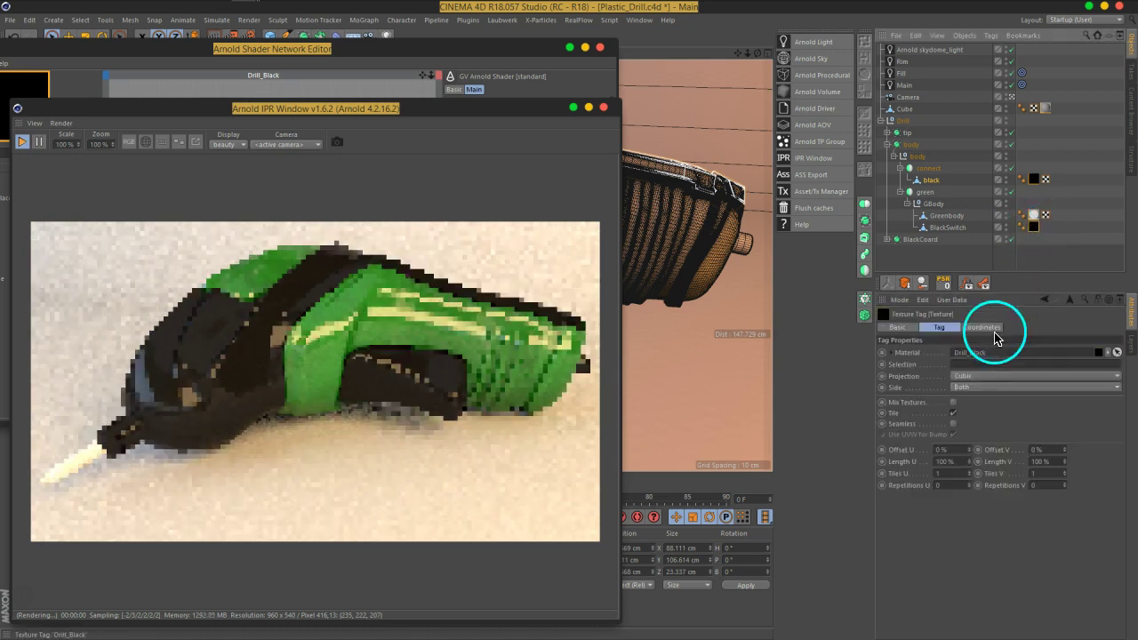
right_click(1034, 230)
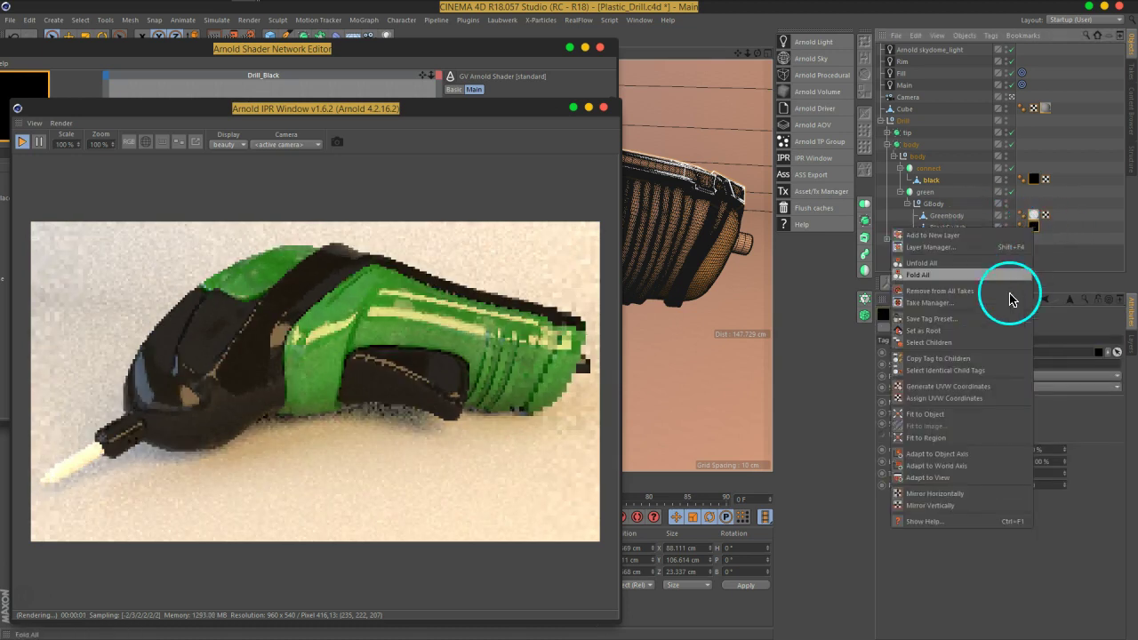
click(958, 386)
click(1049, 249)
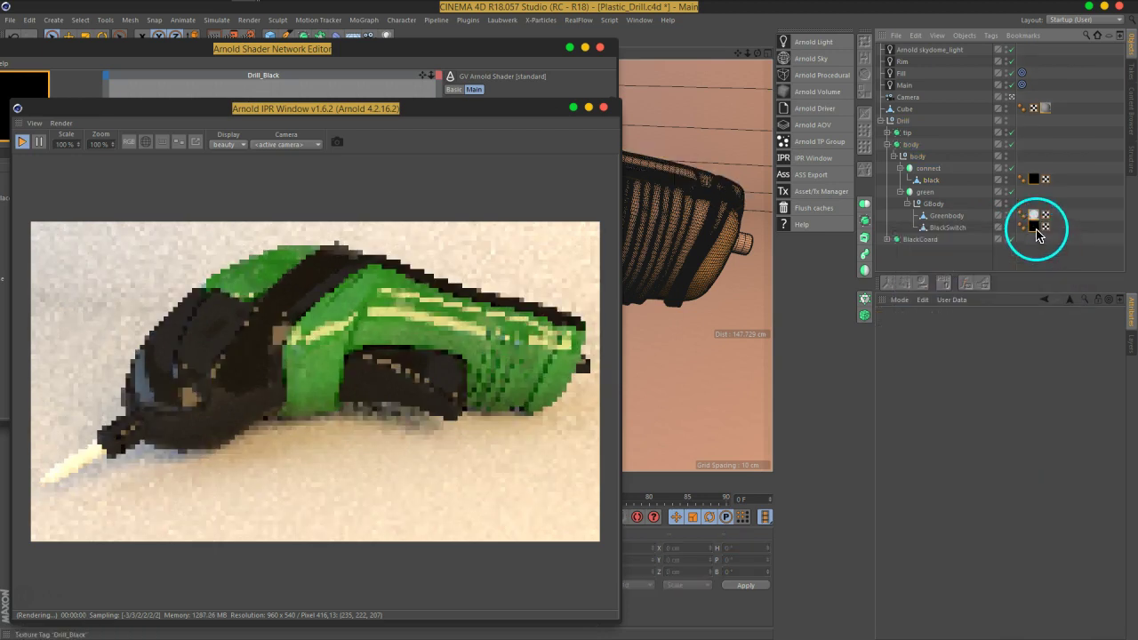
mouse_move(1034, 228)
mouse_down()
mouse_move(1060, 231)
mouse_move(1059, 213)
mouse_up()
Move the black part's Drill_Black texture tag to the right of its UVW tag.
click(1036, 218)
click(1034, 179)
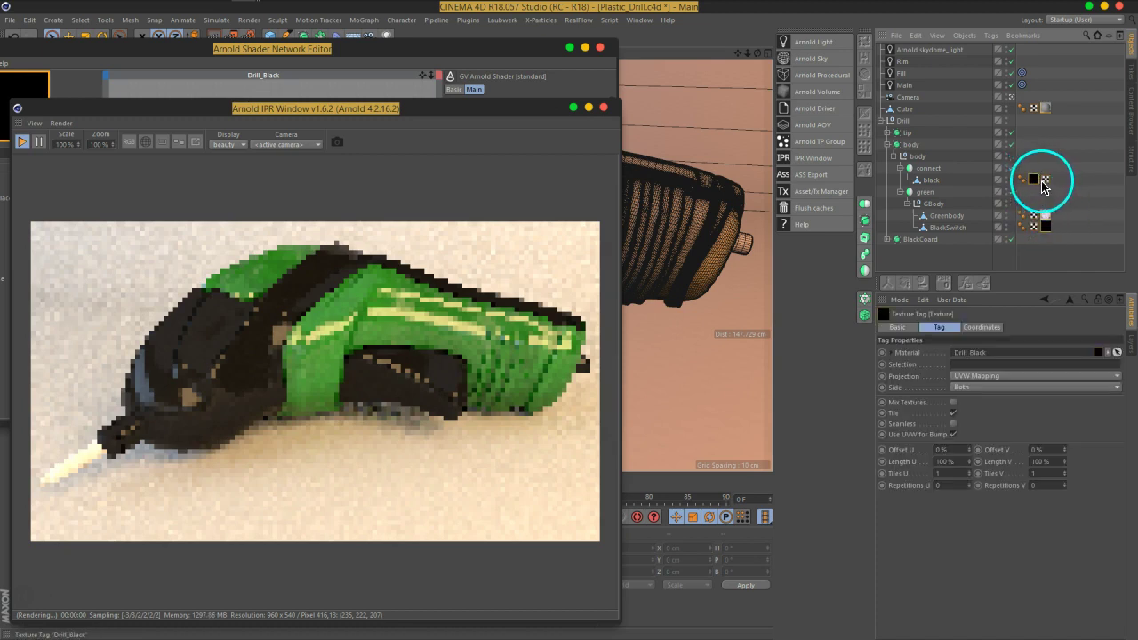
drag(1036, 181, 1055, 181)
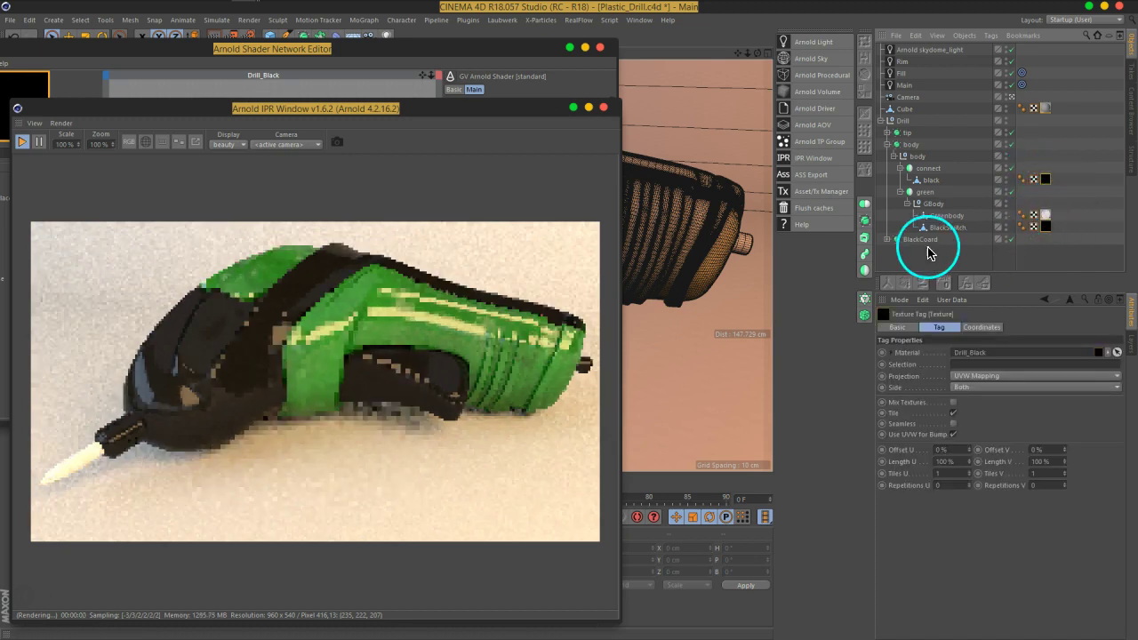
click(887, 239)
Enable Create Single Object on the Coord extrude and convert it to a polygon object.
click(921, 251)
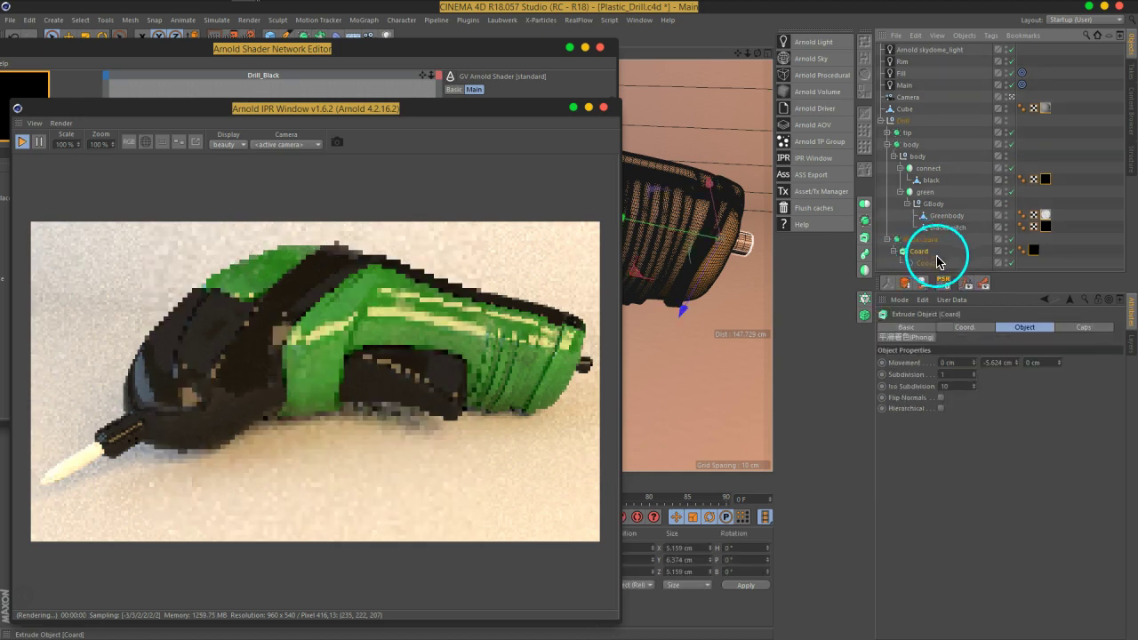
click(929, 337)
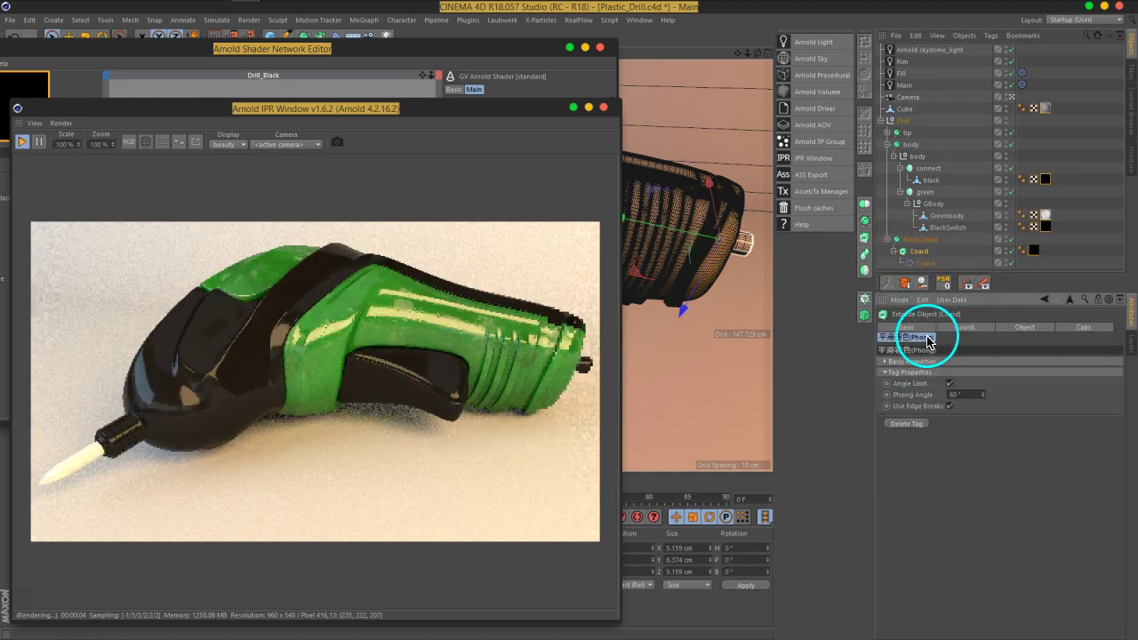
click(1068, 329)
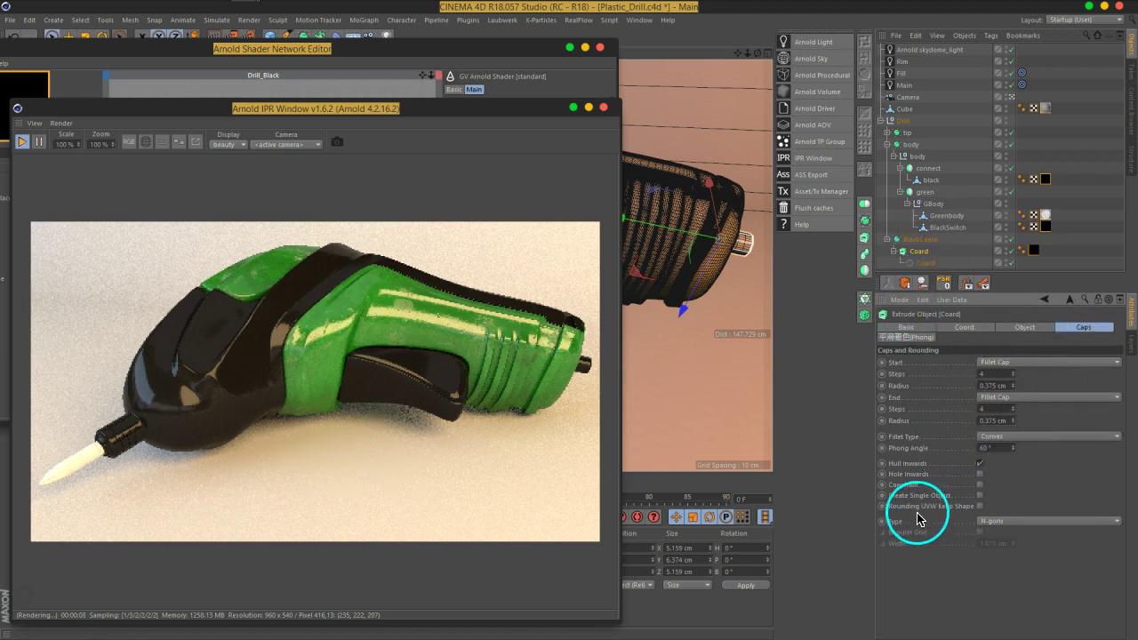
click(979, 496)
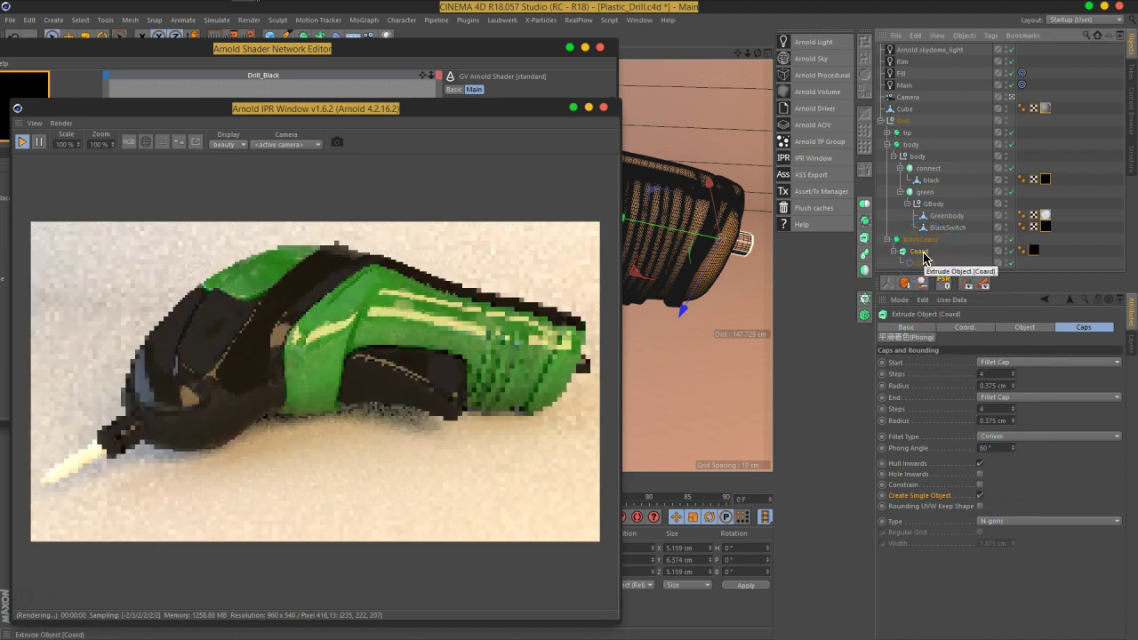
key(c)
mouse_move(915, 254)
mouse_down()
mouse_move(1036, 256)
mouse_move(1025, 251)
mouse_up()
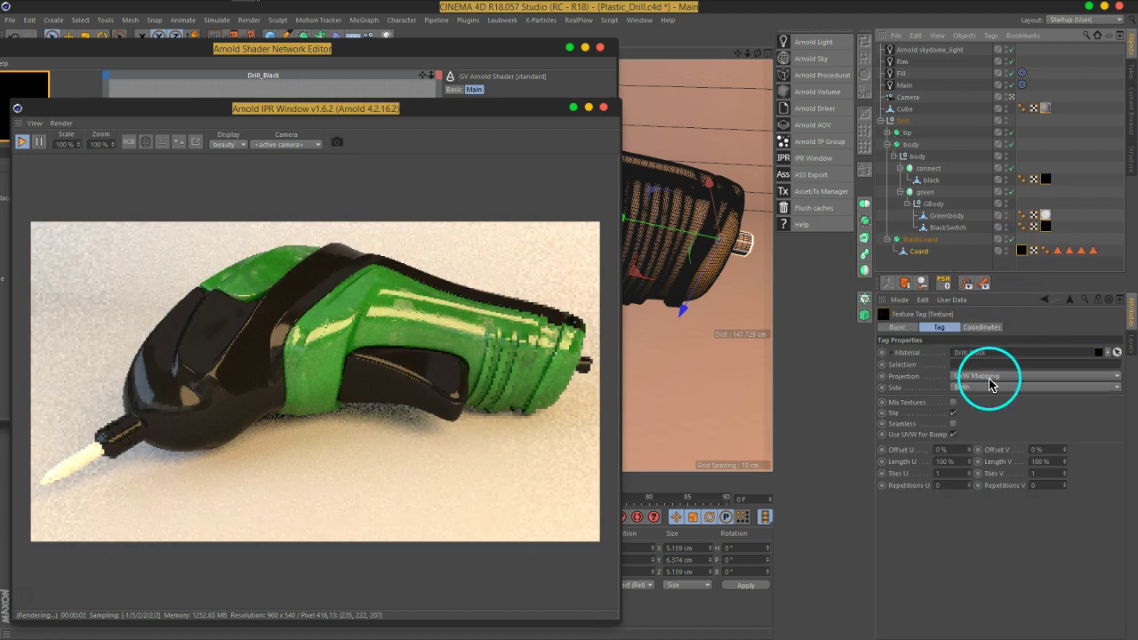
Delete Coord's old UVW tag and its four polygon selection tags.
click(991, 376)
click(978, 419)
click(1032, 256)
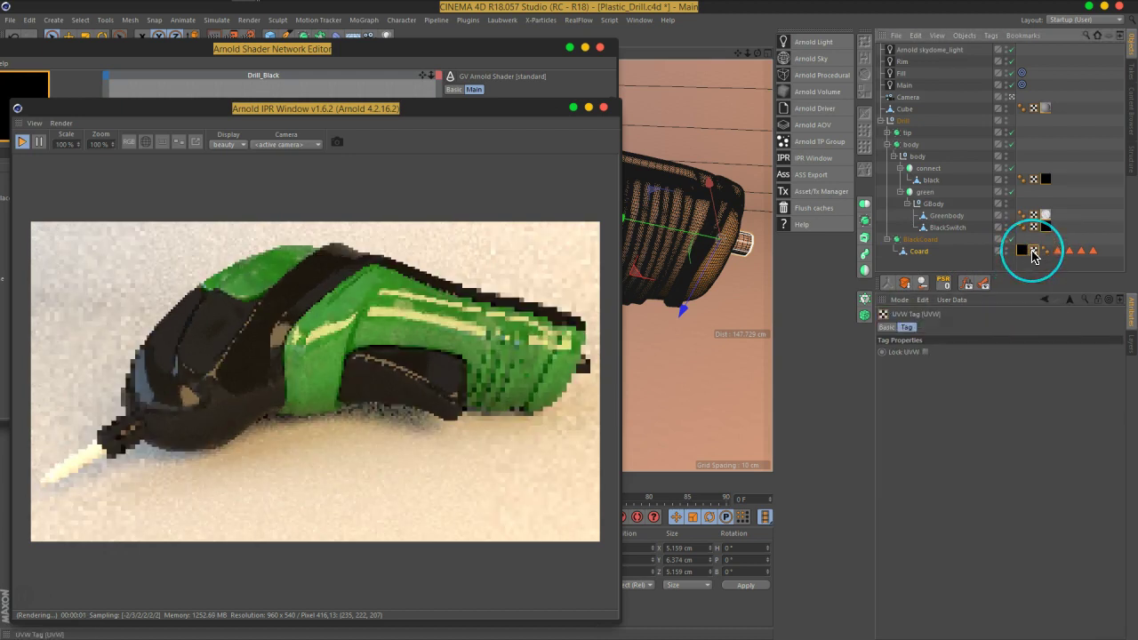
key(Delete)
click(1088, 263)
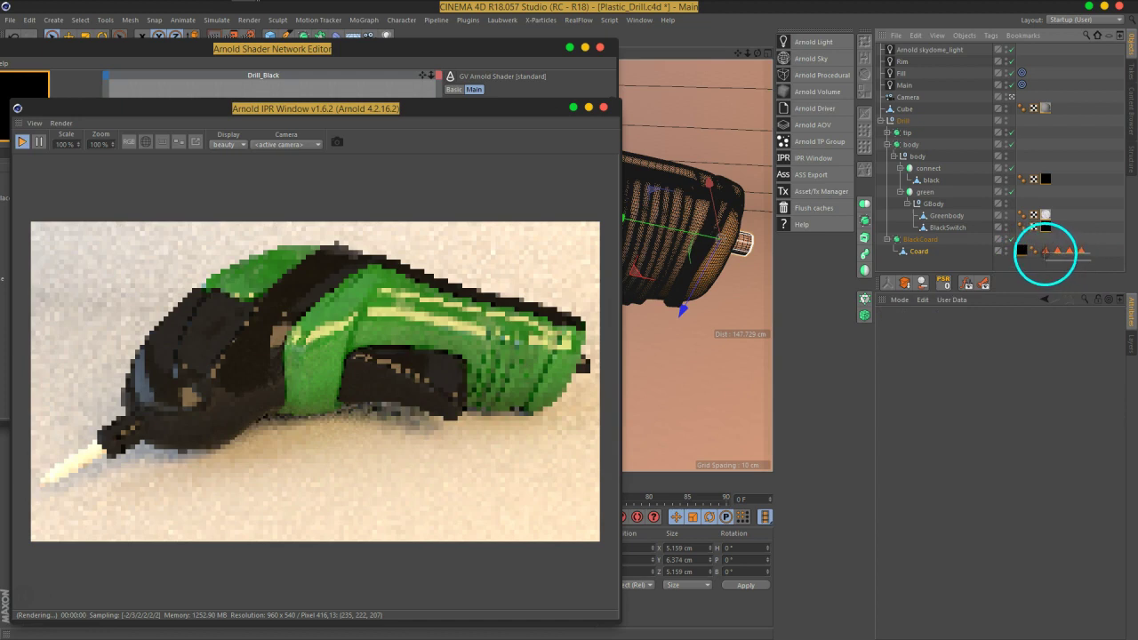
drag(1091, 269, 1060, 271)
key(Delete)
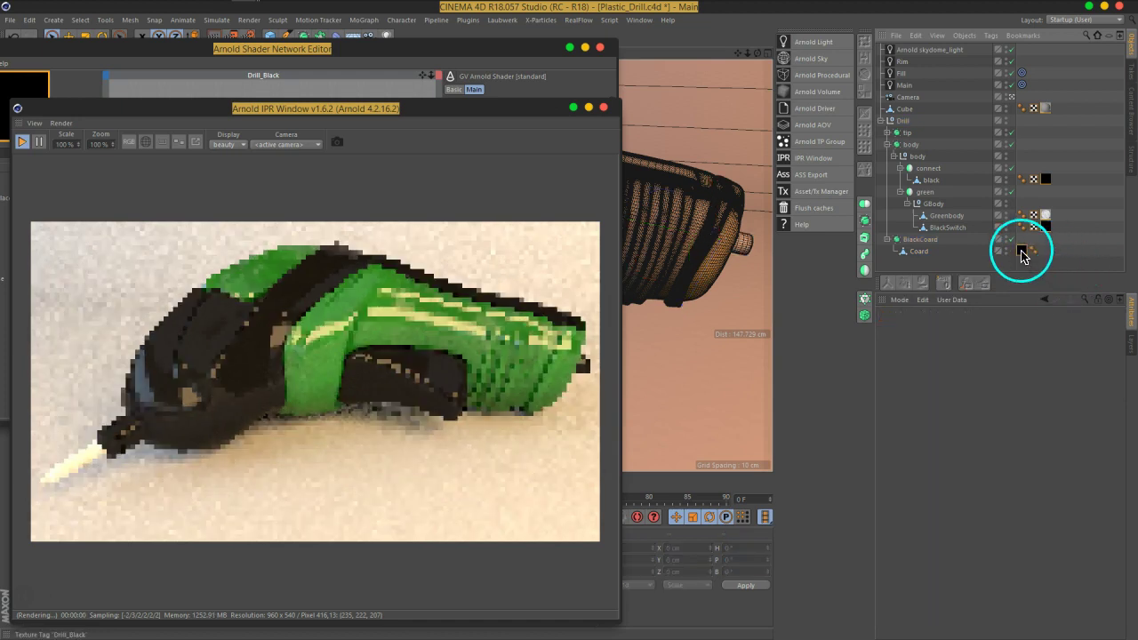
Generate fresh UVW coordinates from Coord's Drill_Black texture tag.
click(1021, 251)
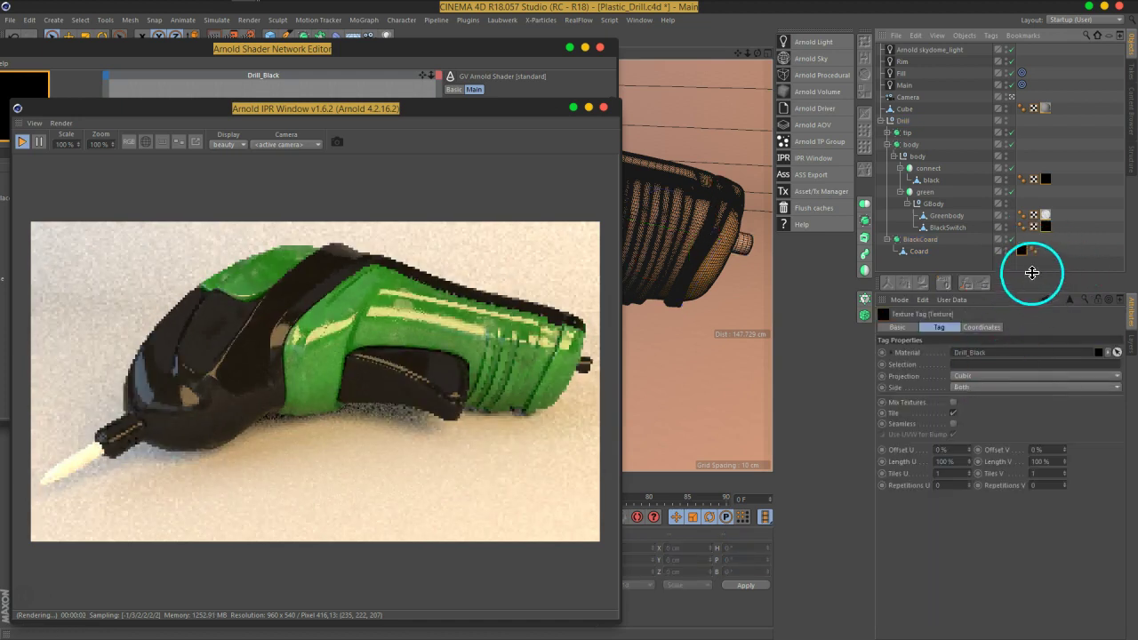
right_click(1022, 251)
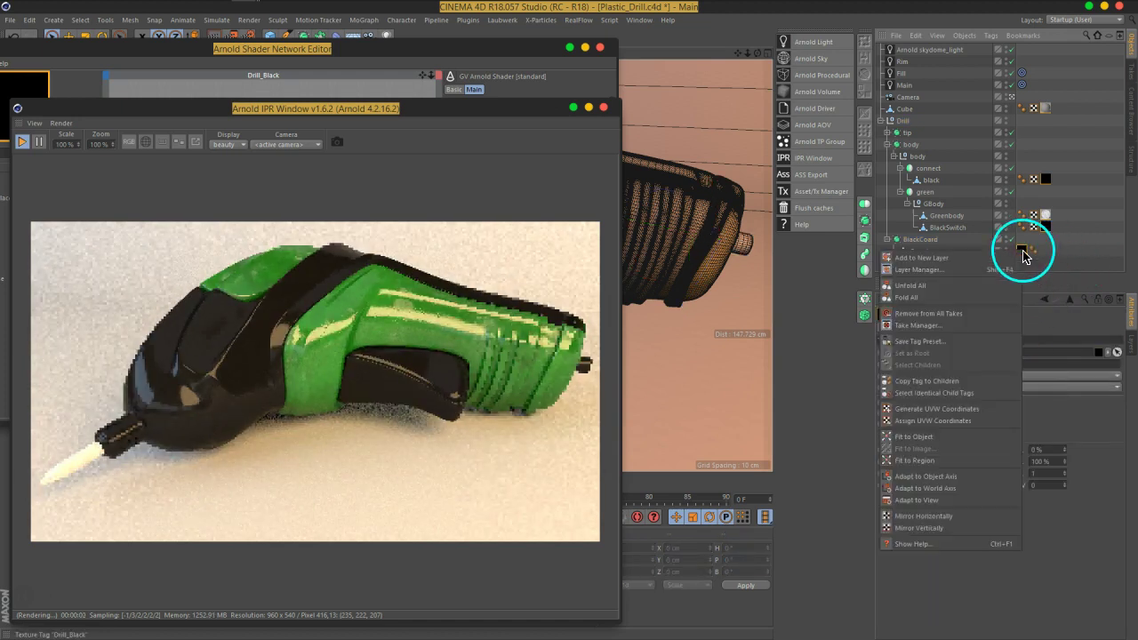
click(958, 411)
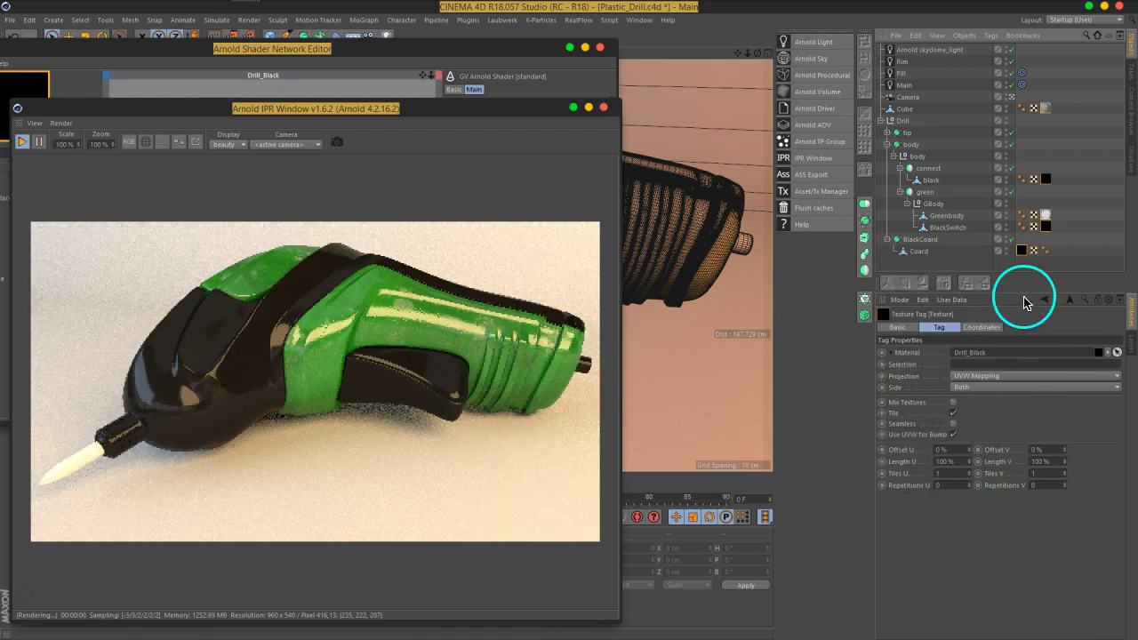
click(1060, 253)
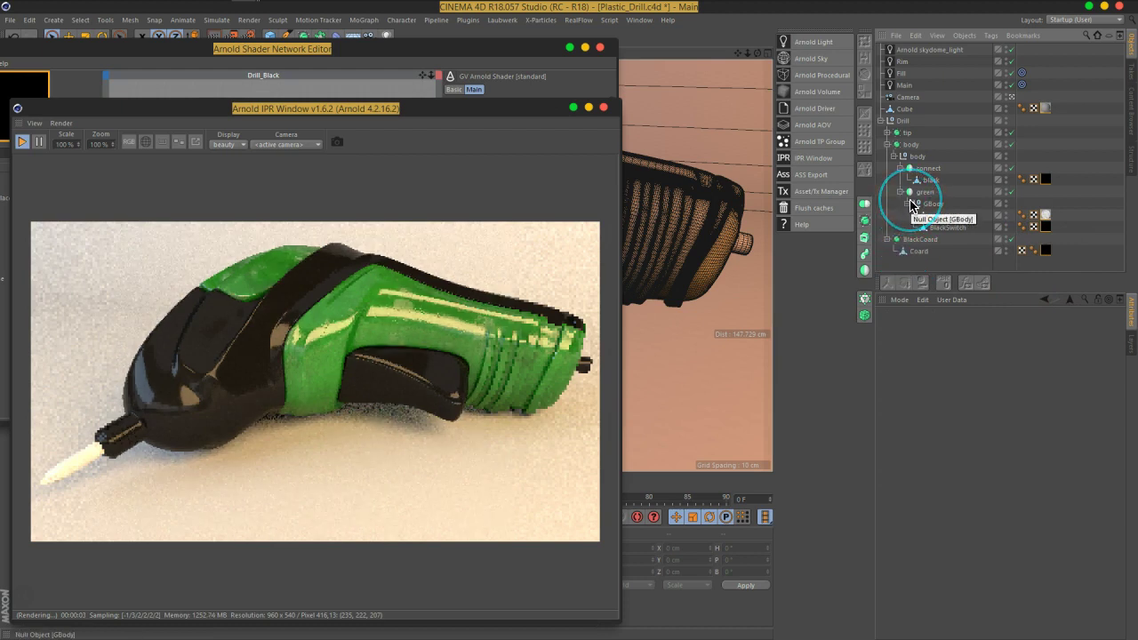
mouse_move(929, 216)
mouse_down()
mouse_move(659, 248)
mouse_move(498, 148)
mouse_move(795, 300)
mouse_move(915, 247)
mouse_move(983, 79)
mouse_move(880, 157)
mouse_move(961, 157)
mouse_up()
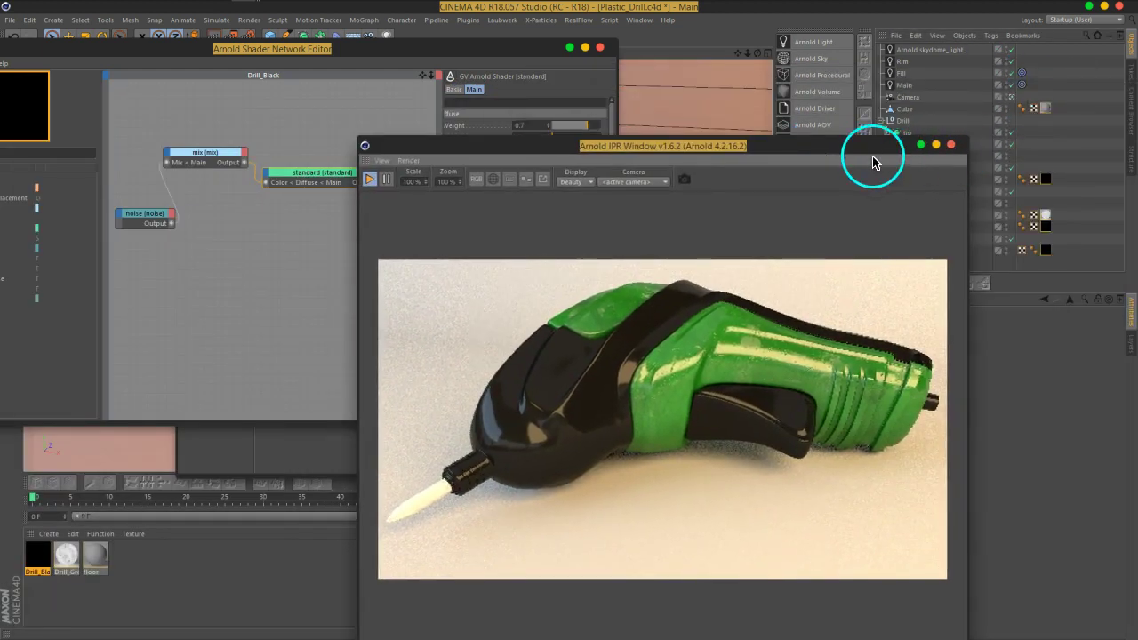
Bring the Drill_Black shader network forward, widen its attribute panel and deselect the standard node.
drag(399, 46, 458, 50)
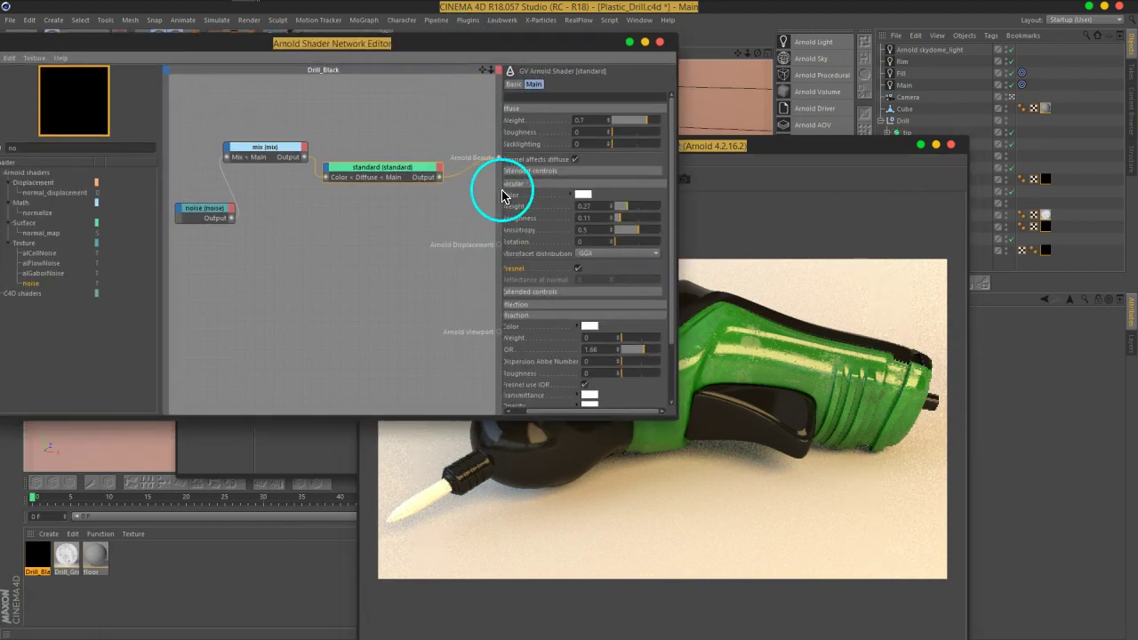
drag(504, 189, 464, 180)
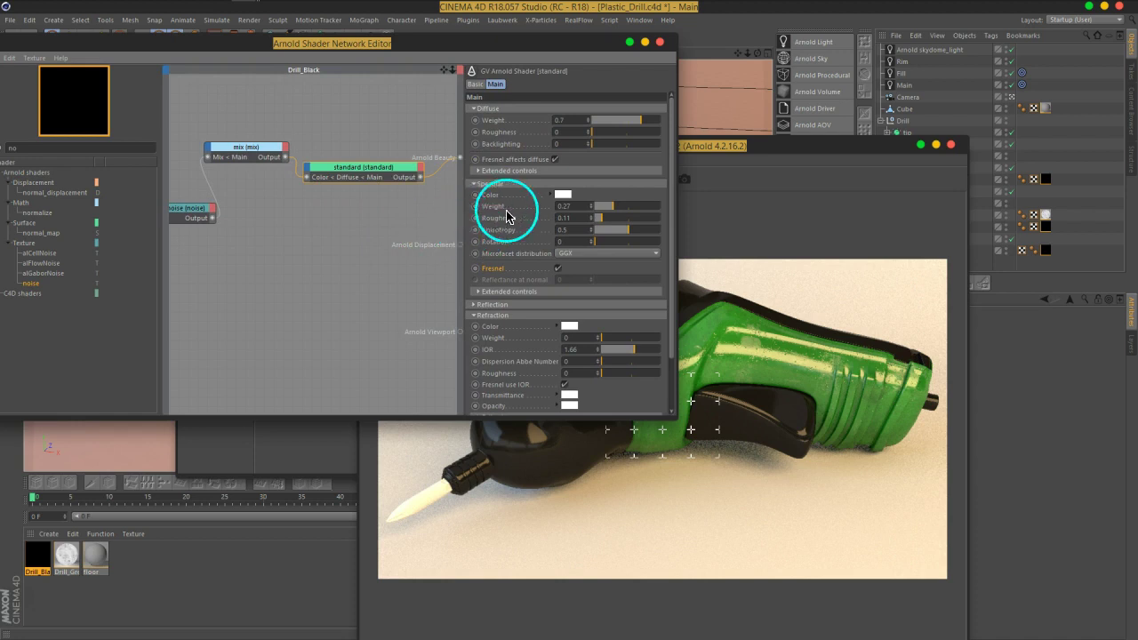
click(297, 229)
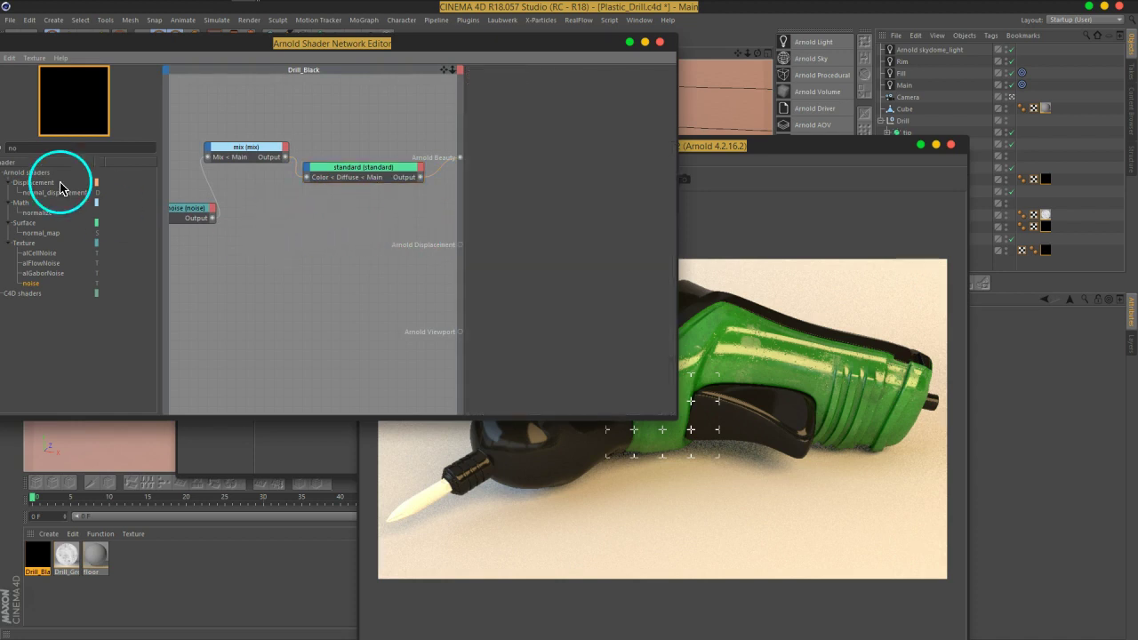
Add an image node to Drill_Black loading dirt (8).png, keeping the file outside the project folder.
text(ima)
drag(29, 200, 204, 255)
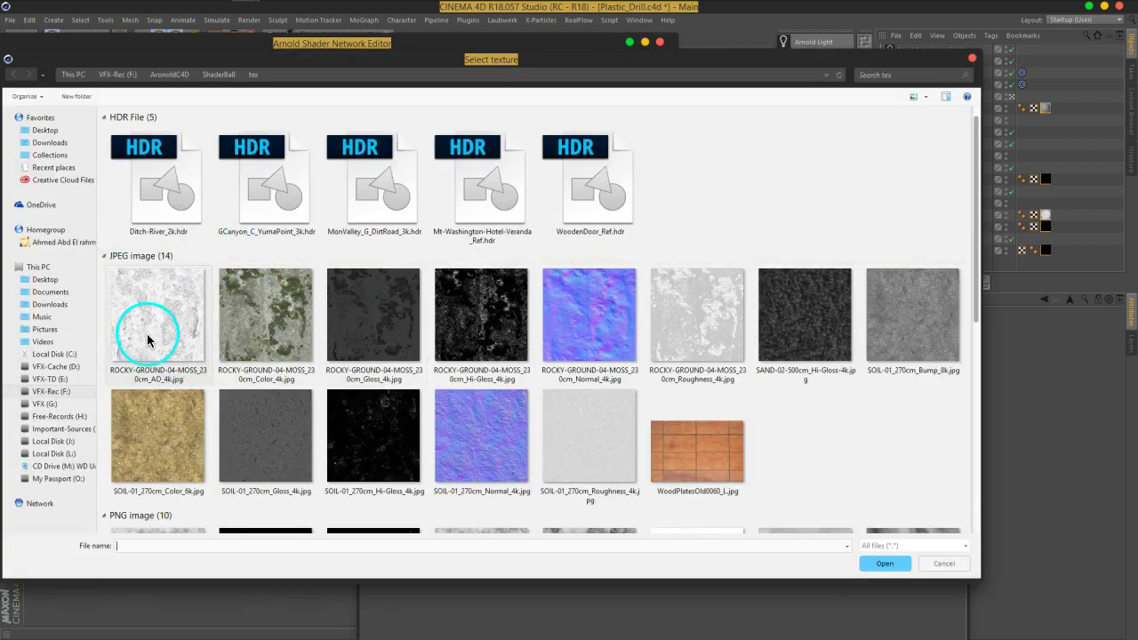
click(725, 333)
scroll(727, 343, down, 5)
scroll(727, 342, up, 3)
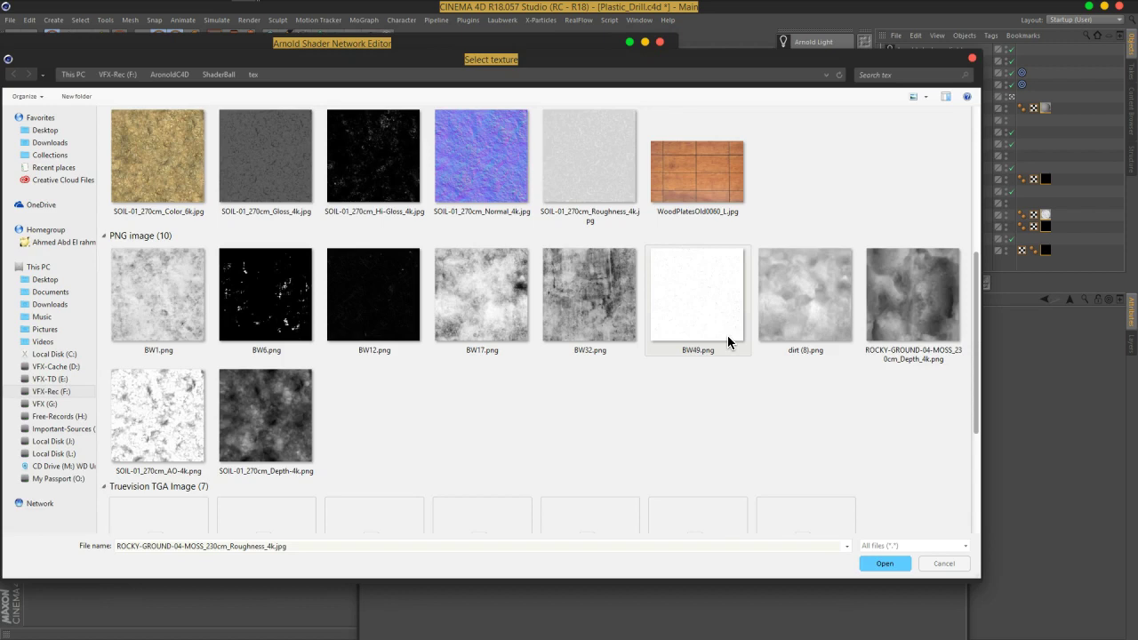
click(815, 330)
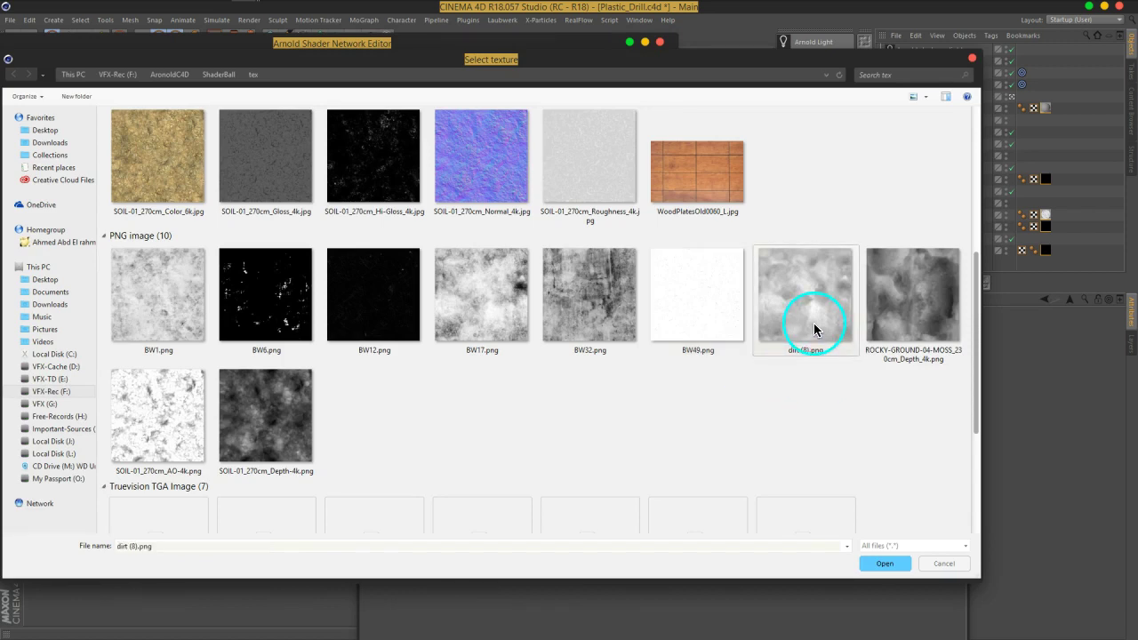
click(885, 562)
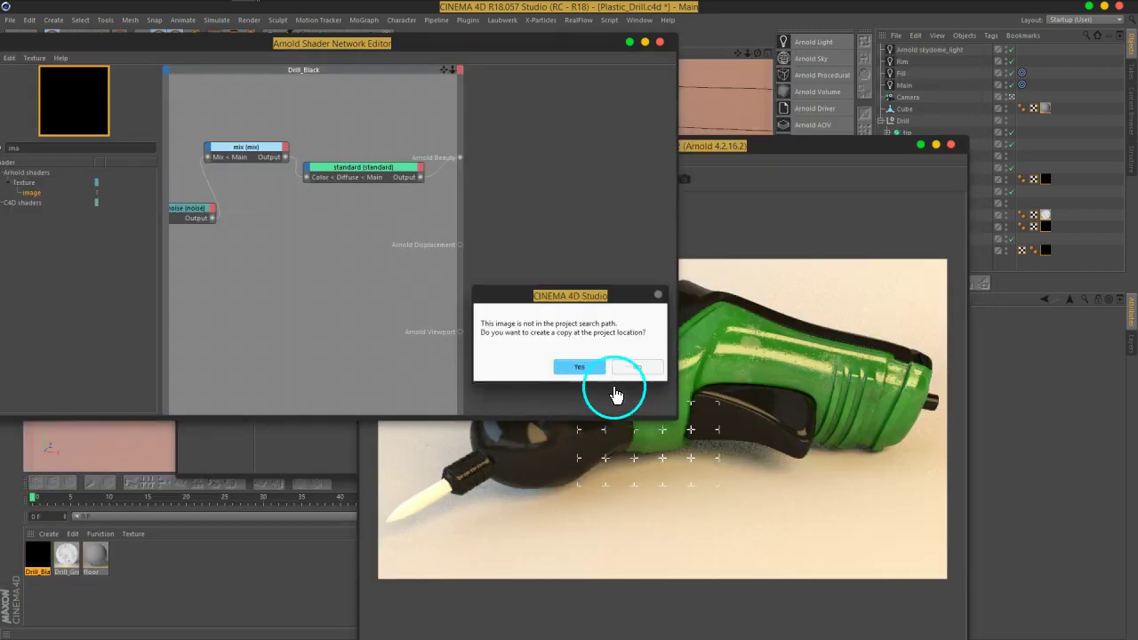
click(580, 367)
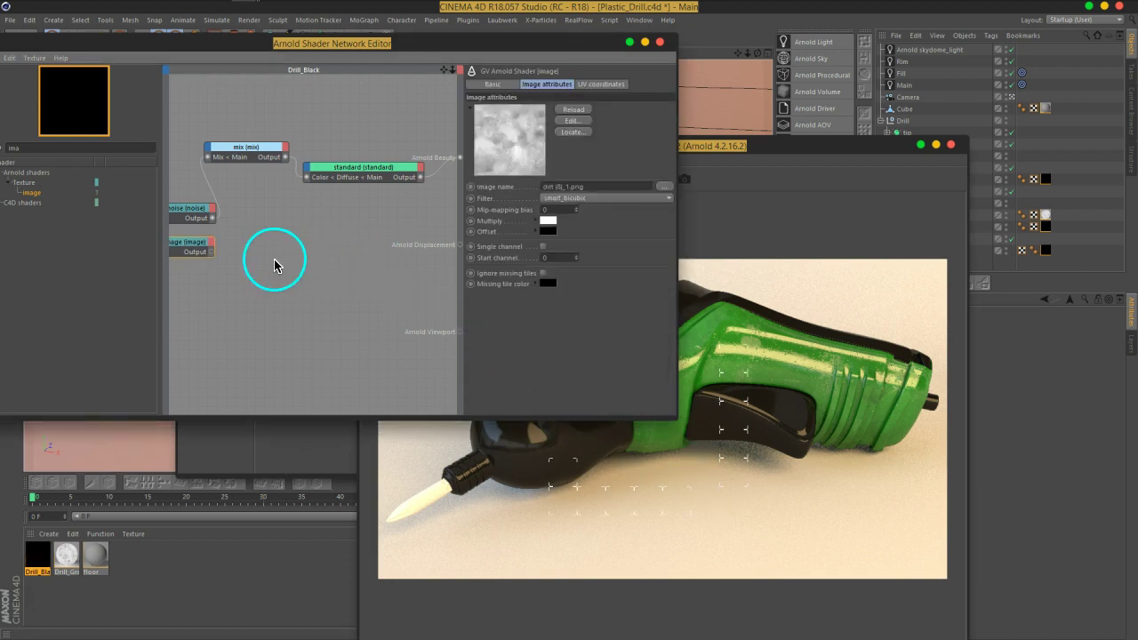
Connect the dirt image's output to the standard node's Main > Specular > Weight and check the render.
click(504, 139)
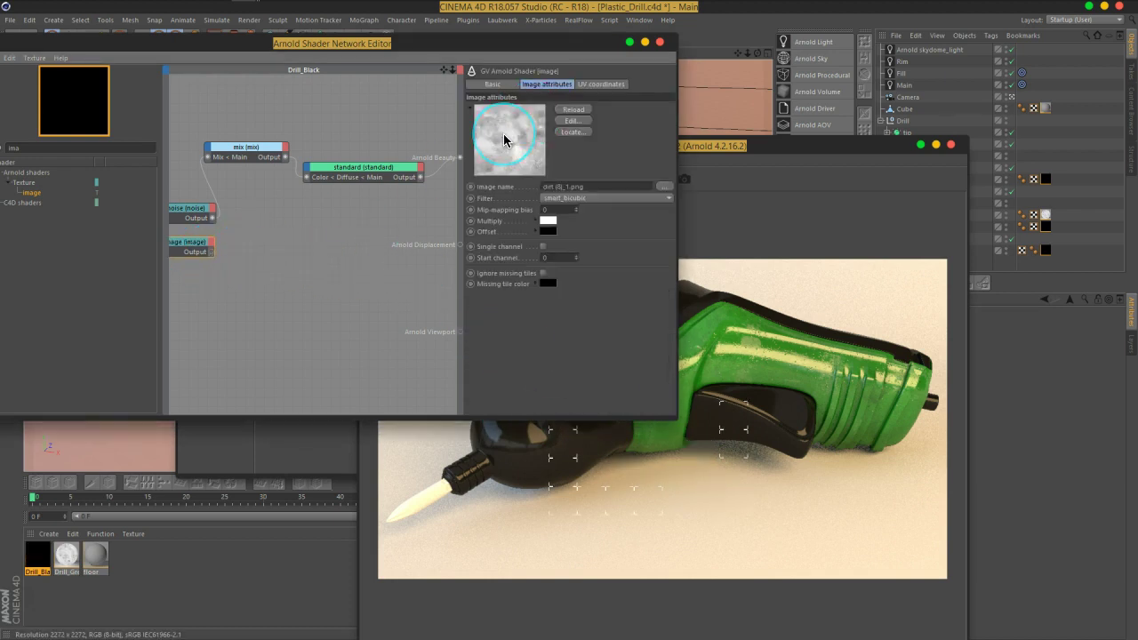
click(322, 235)
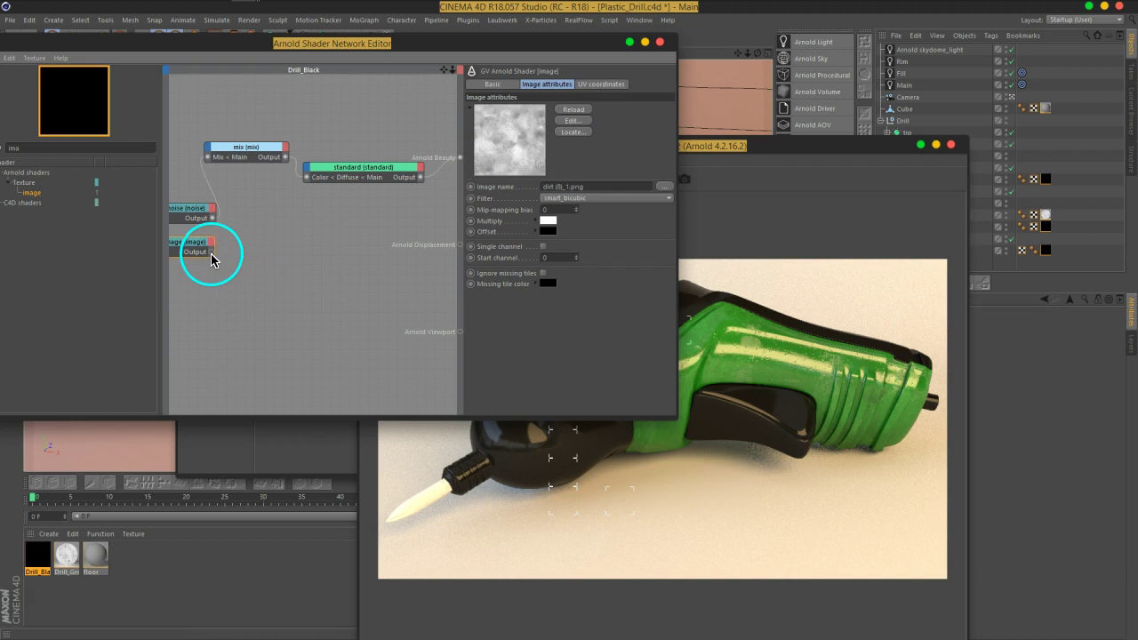
click(309, 169)
mouse_move(357, 183)
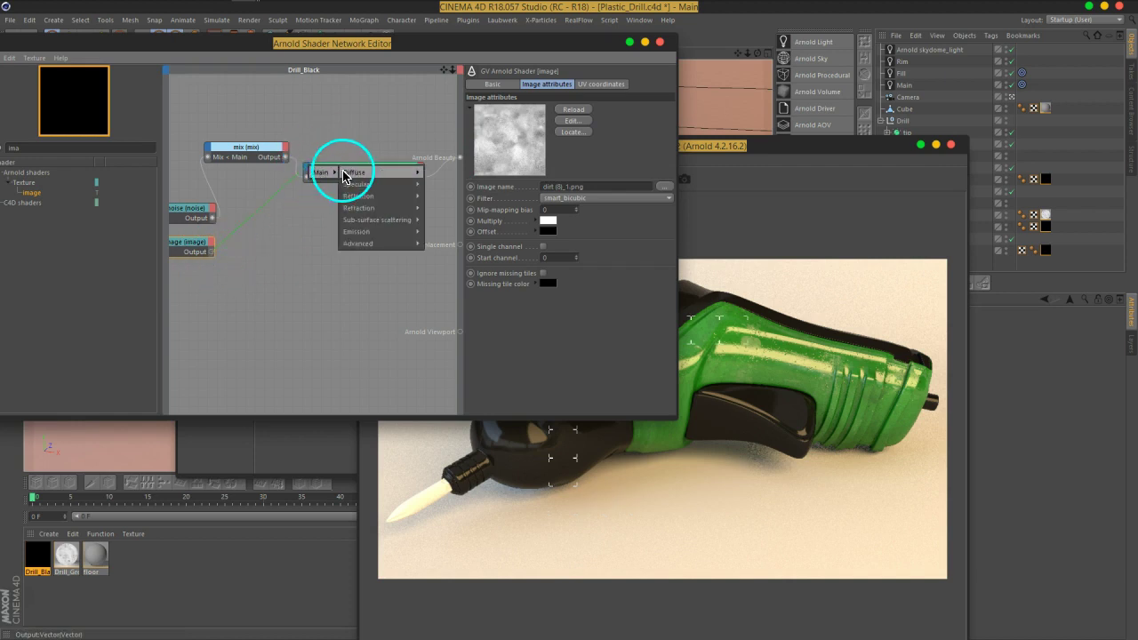
click(474, 197)
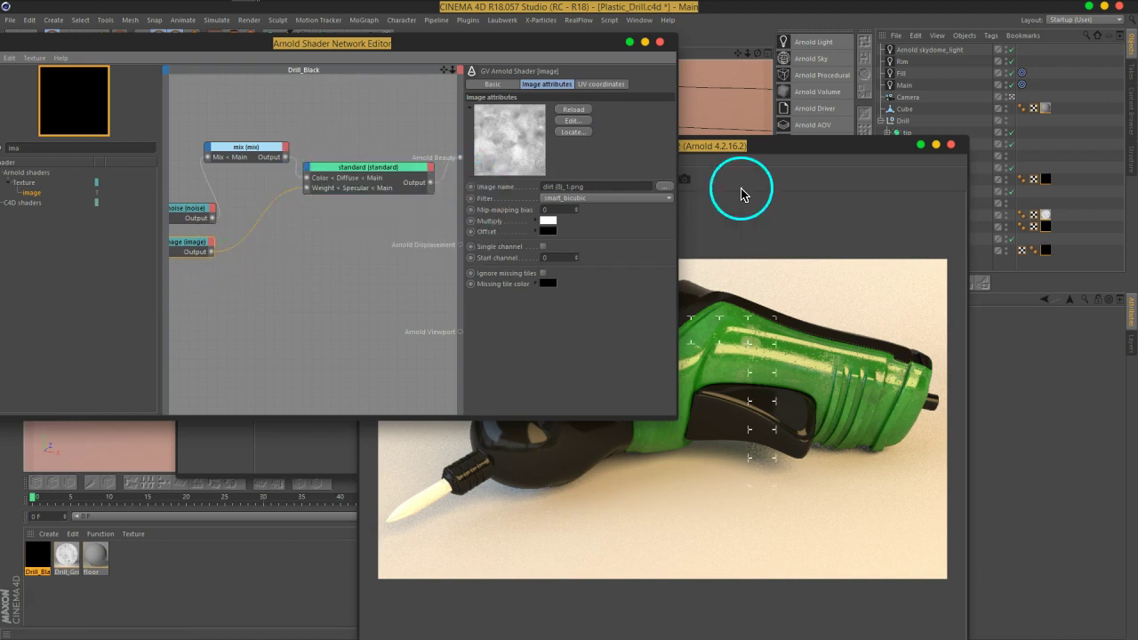
drag(767, 147, 859, 62)
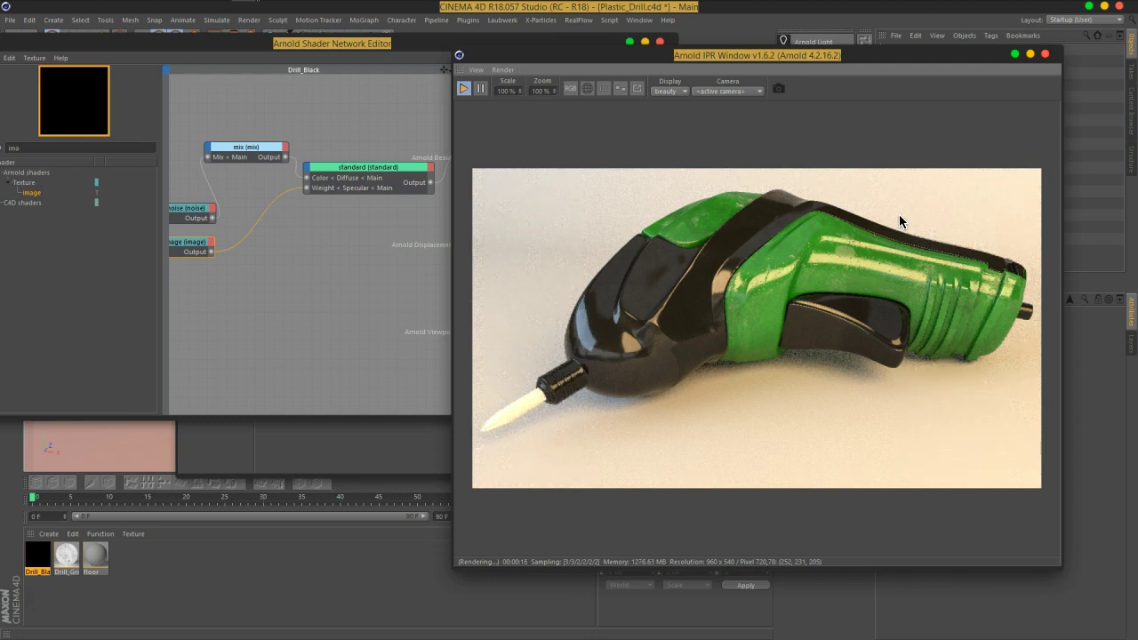
After checking the IPR render, return the Arnold Shader Network Editor to the front.
click(880, 293)
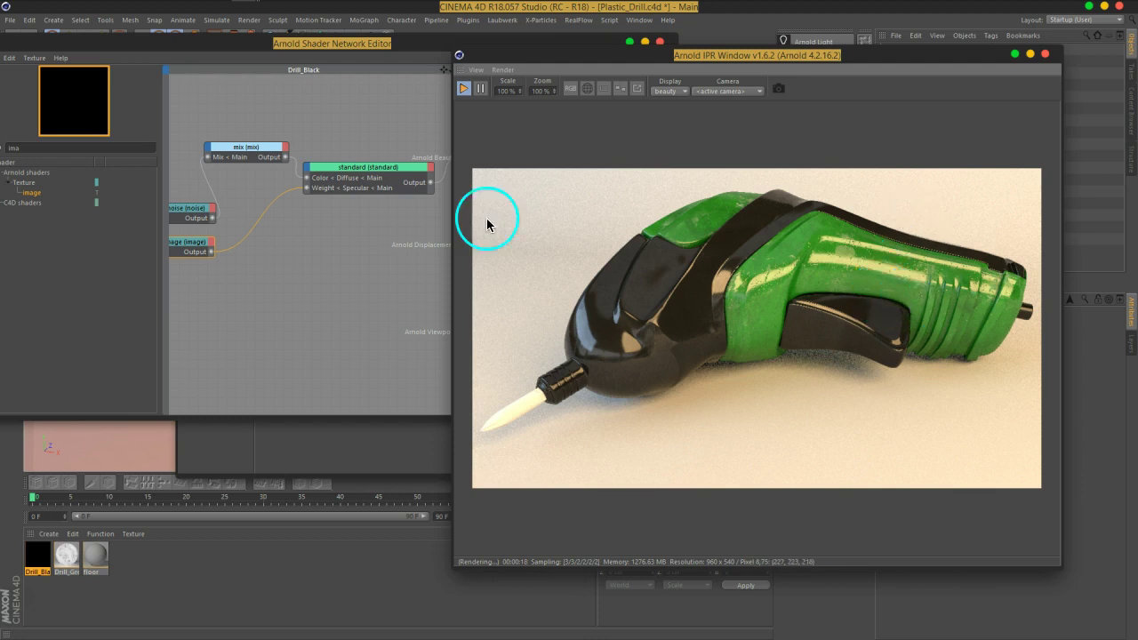
Wire the dirt image to specular roughness, then into Arnold Beauty to preview the texture on the drill.
click(256, 225)
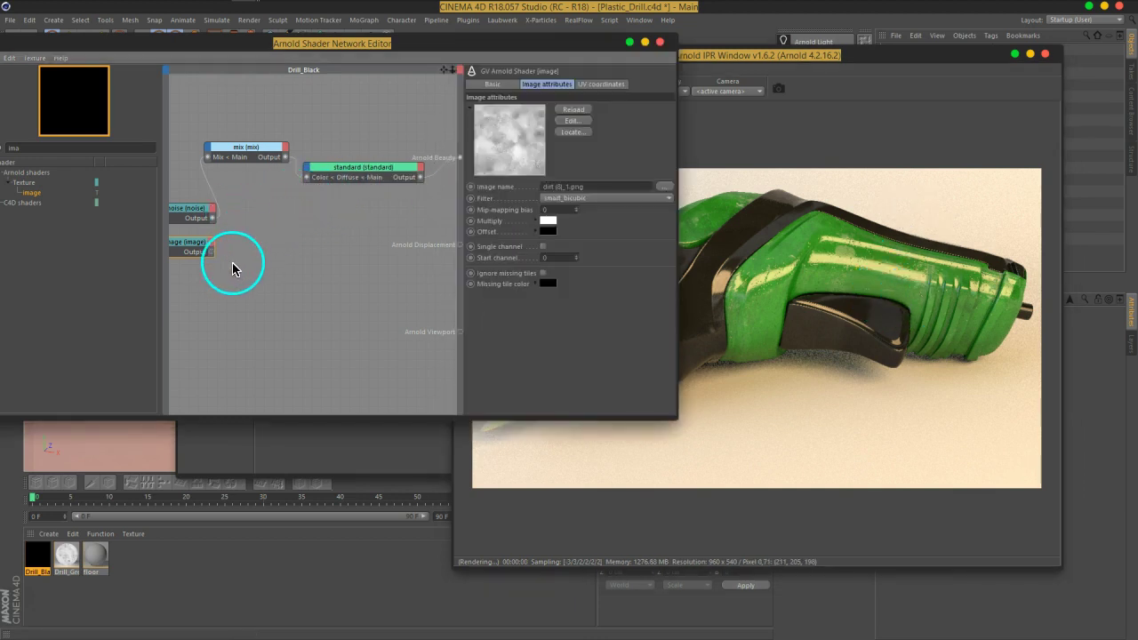
drag(303, 182, 445, 216)
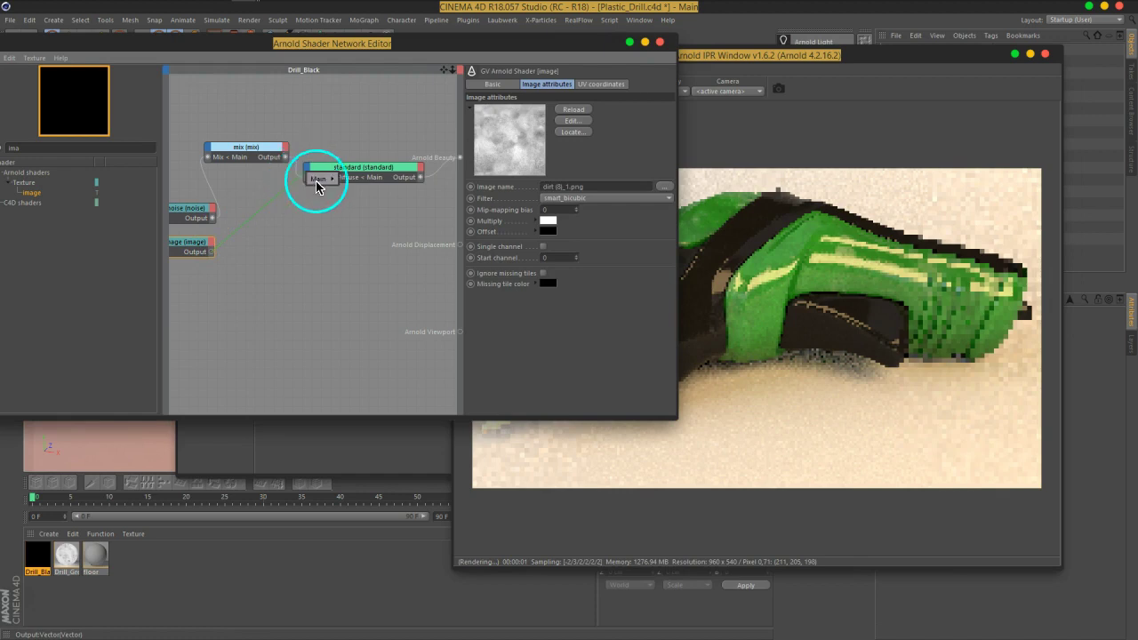
click(443, 216)
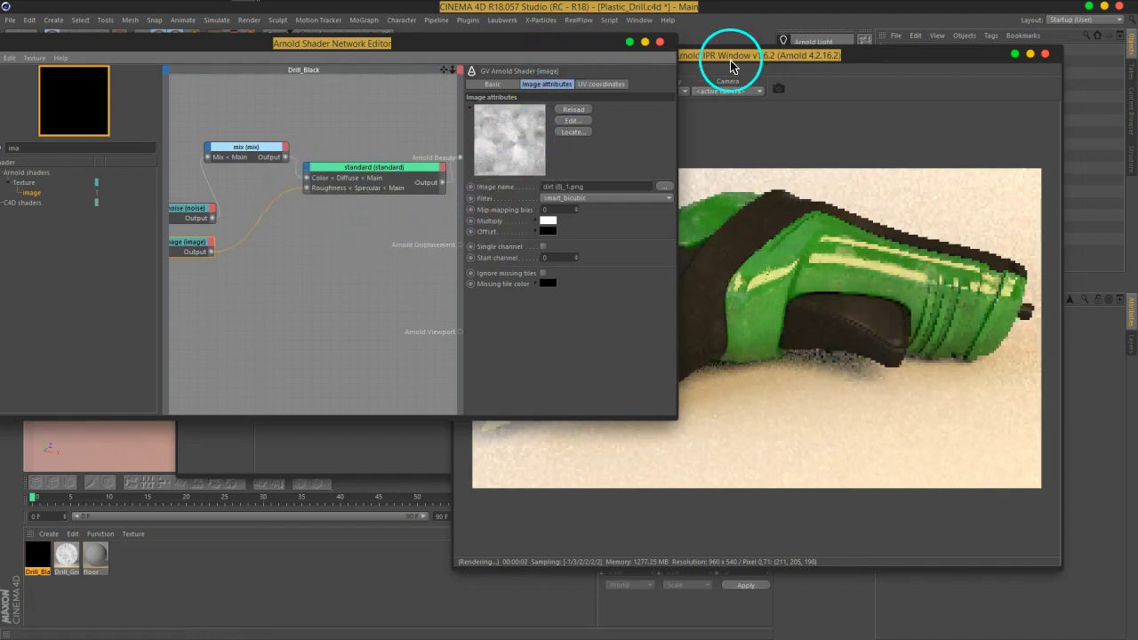
drag(745, 57, 801, 45)
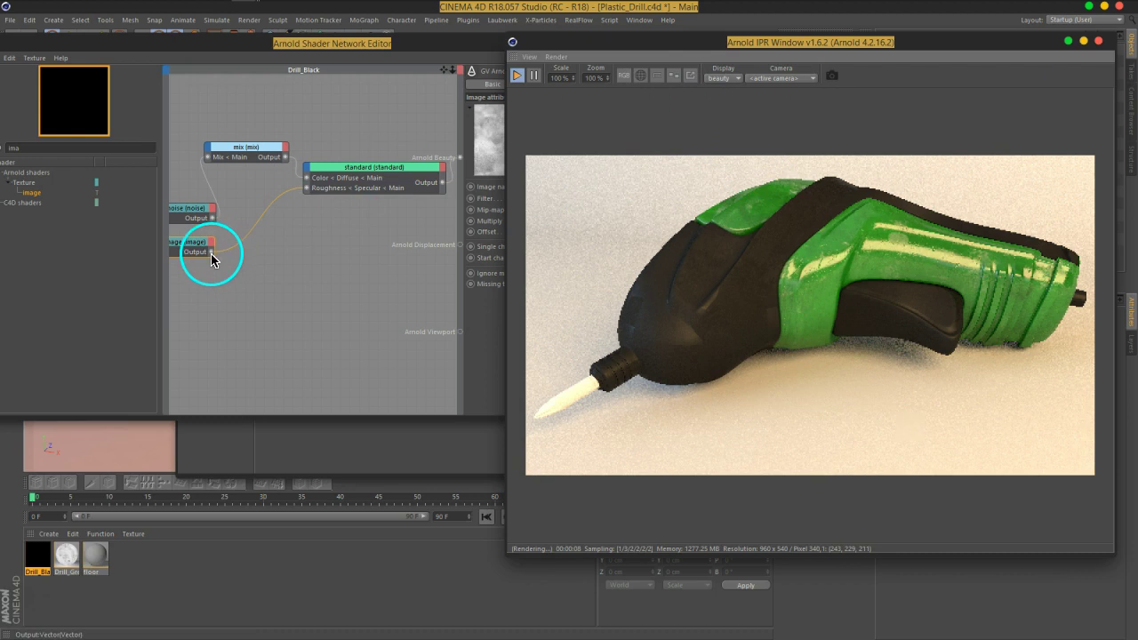
drag(212, 252, 459, 164)
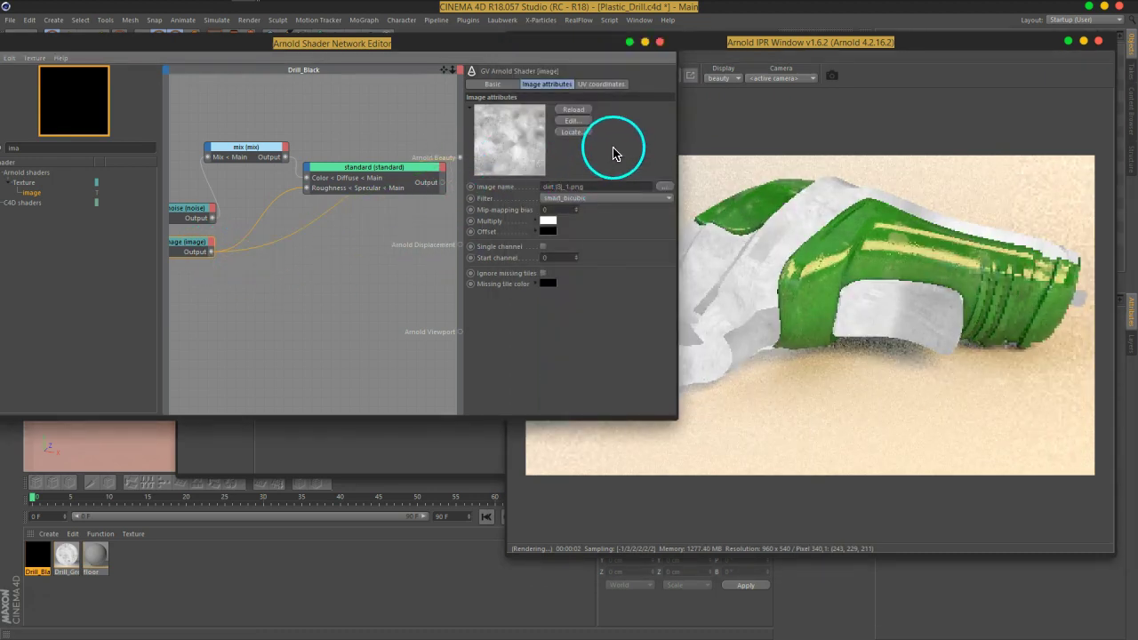
mouse_move(782, 43)
mouse_down()
mouse_move(709, 86)
mouse_move(425, 177)
mouse_move(648, 50)
mouse_move(707, 59)
mouse_move(386, 106)
mouse_move(394, 68)
mouse_move(438, 51)
mouse_up()
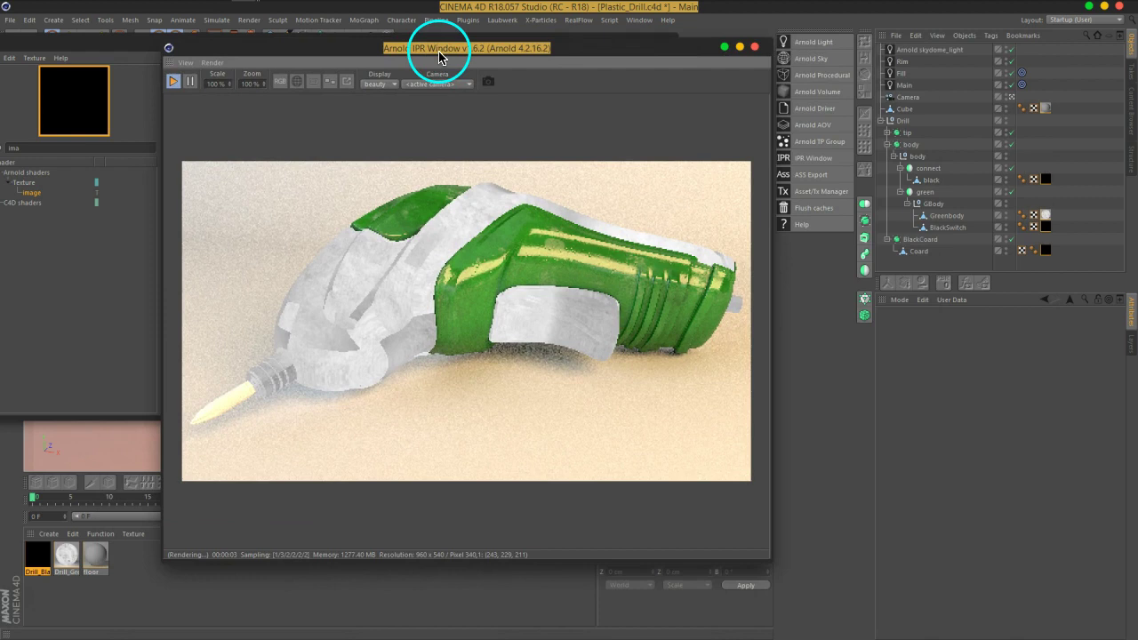
Try cubic projection on BlackSwitch's Drill_Black tag, revert it to UVW, and set the black object's tag to cubic.
click(1045, 227)
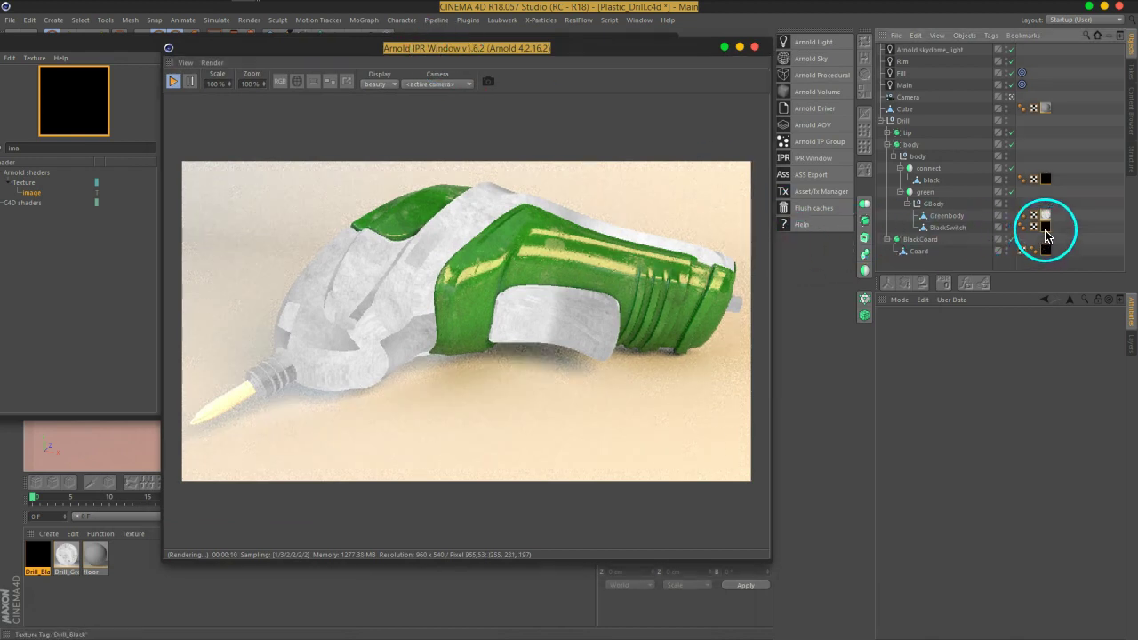
click(998, 376)
click(981, 421)
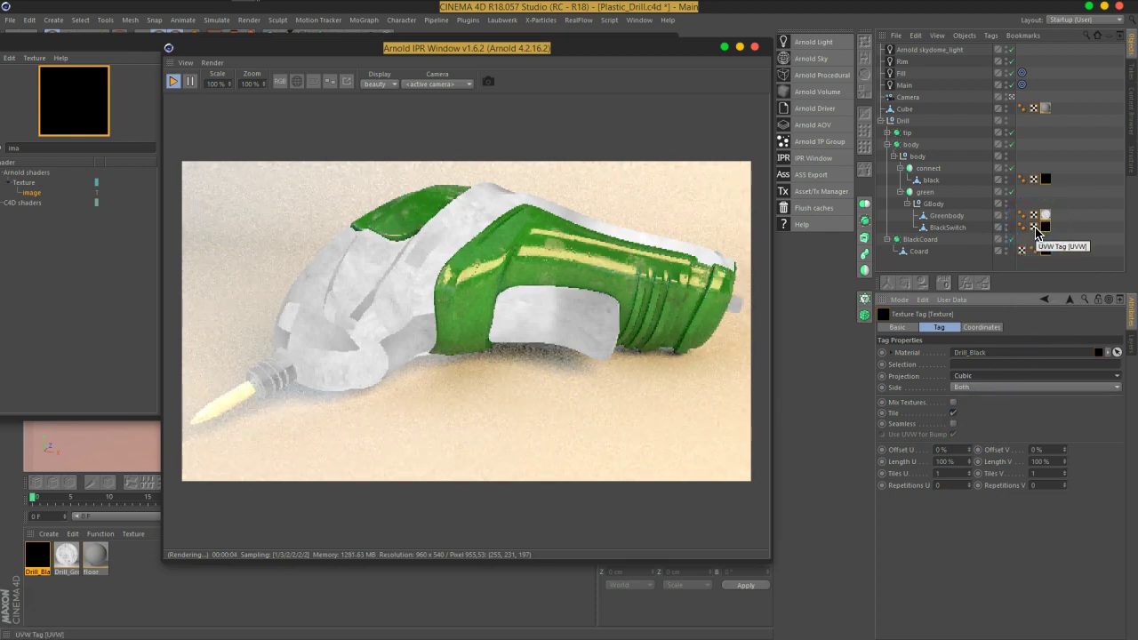
click(978, 375)
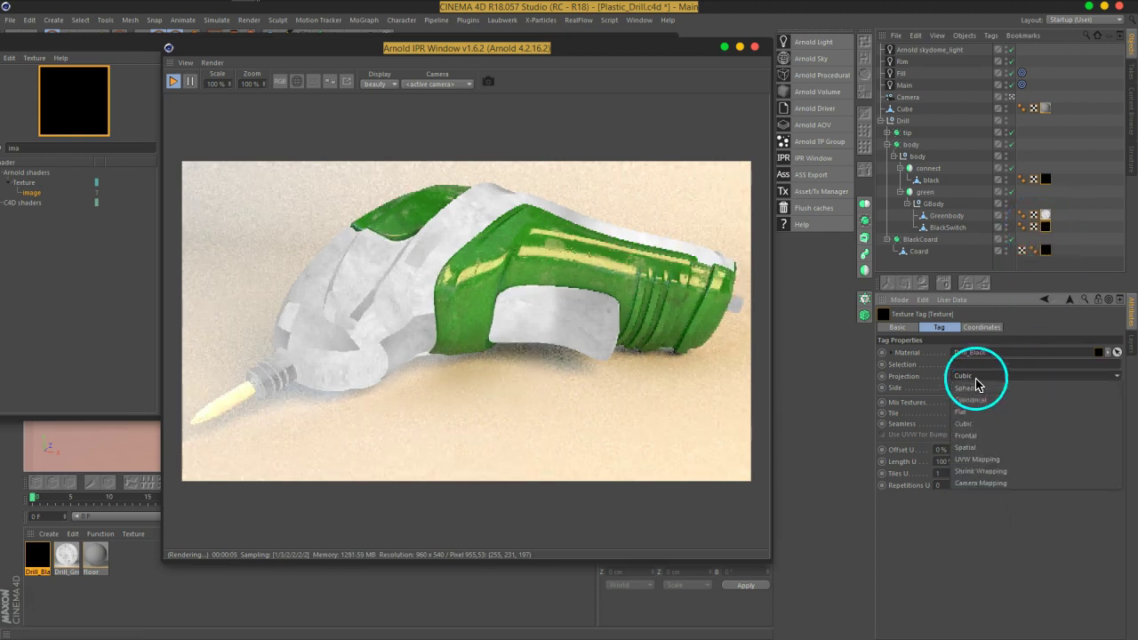
click(985, 456)
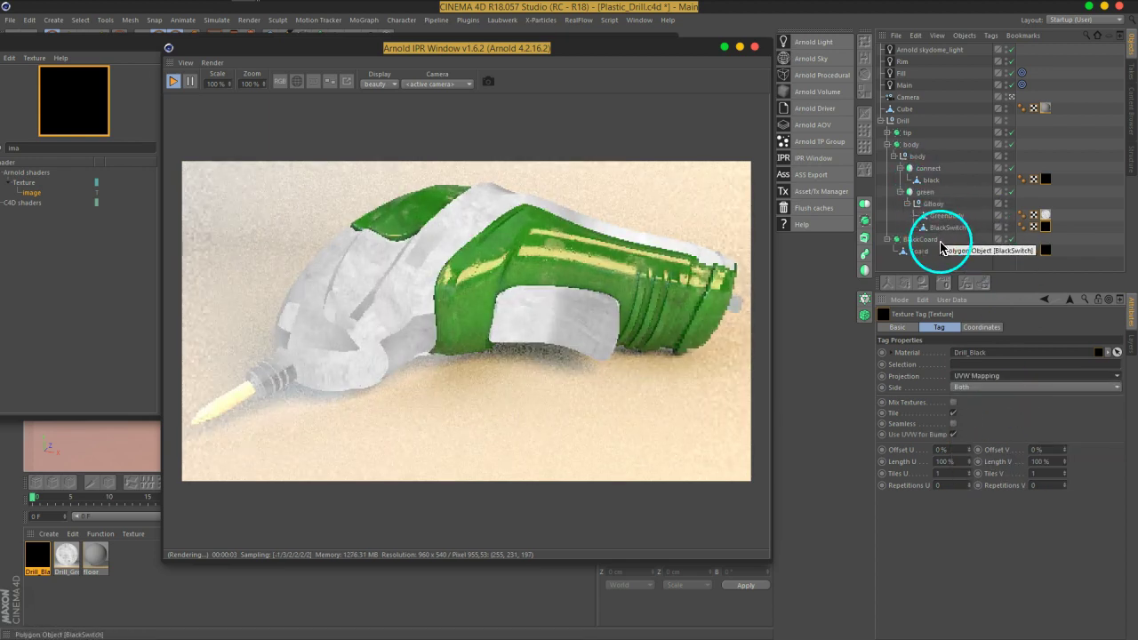
click(1033, 180)
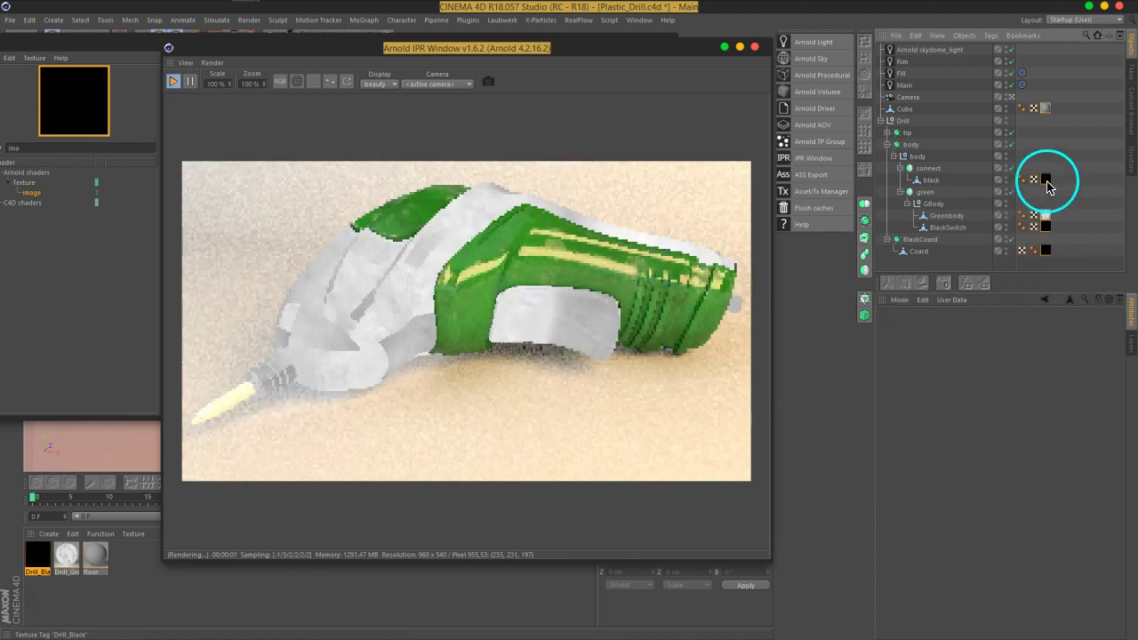
click(986, 376)
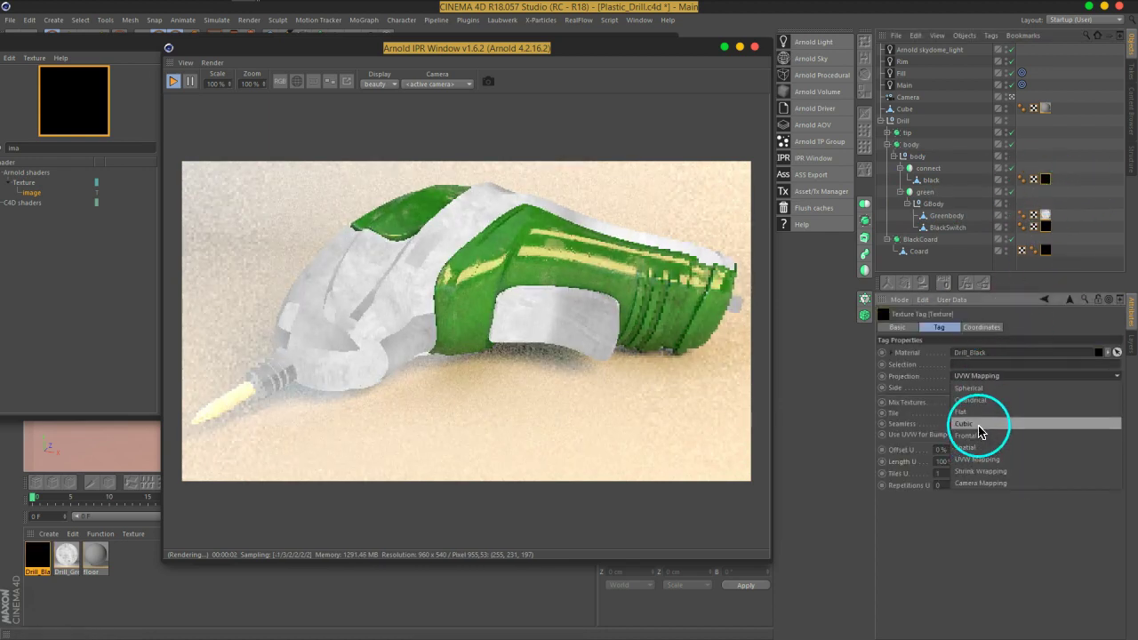
click(981, 432)
Delete the extra tag on the black object and move the Drill_Black tag onto connect.
click(1033, 182)
key(Delete)
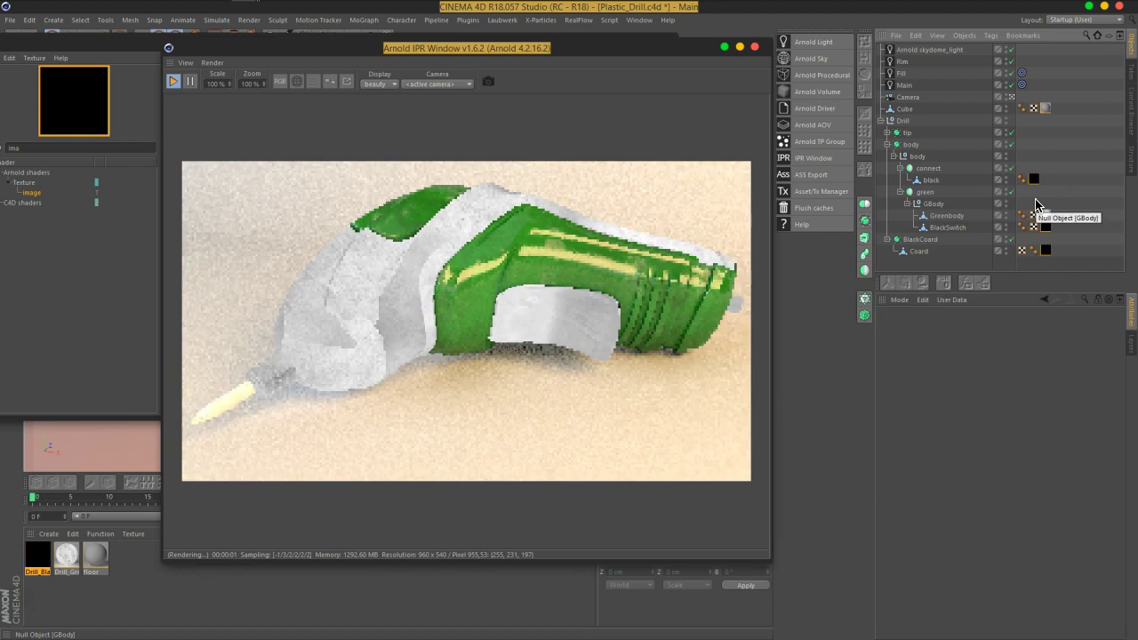
click(1034, 183)
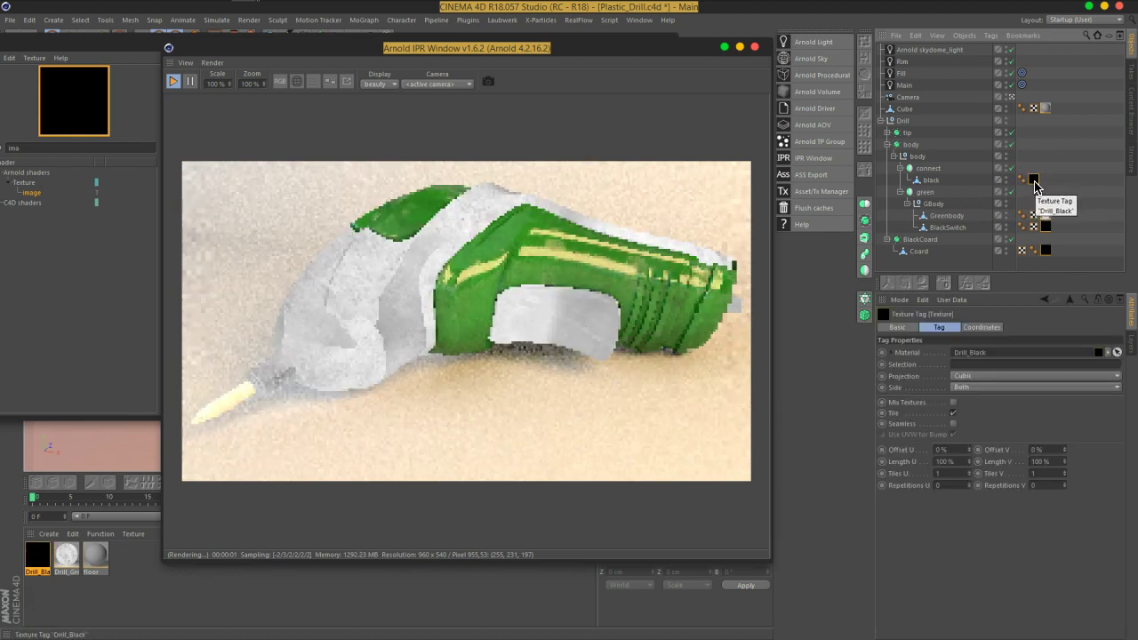
mouse_move(1034, 183)
mouse_down()
mouse_move(931, 190)
mouse_move(1035, 183)
mouse_move(1023, 169)
mouse_move(978, 178)
mouse_up()
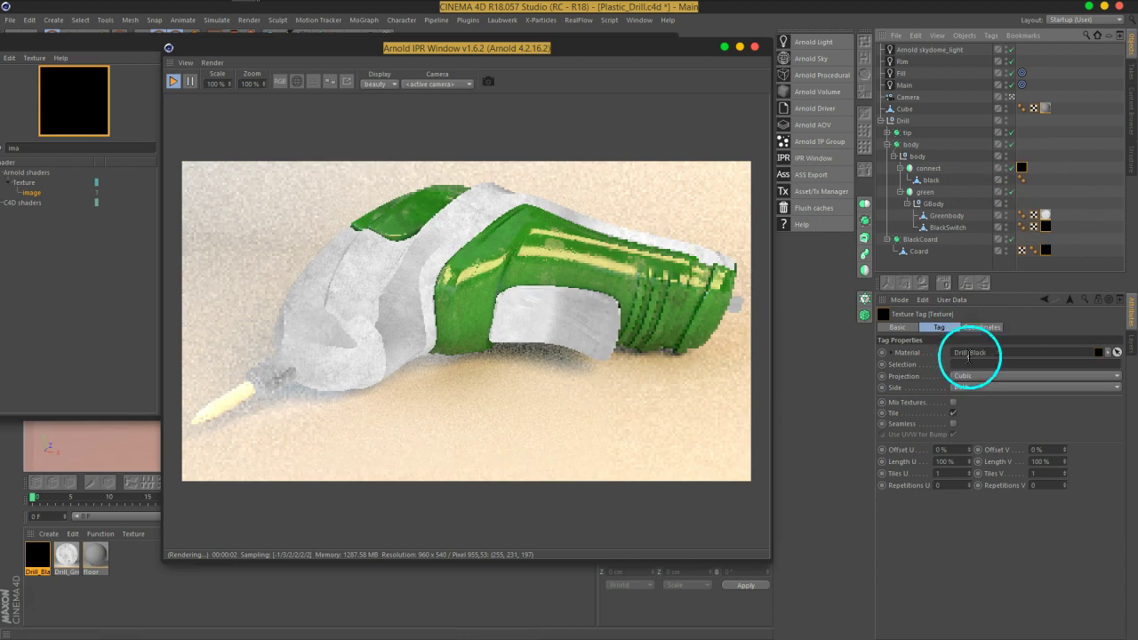
Move the Drill_Black texture tag from connect back onto the black object.
right_click(1026, 171)
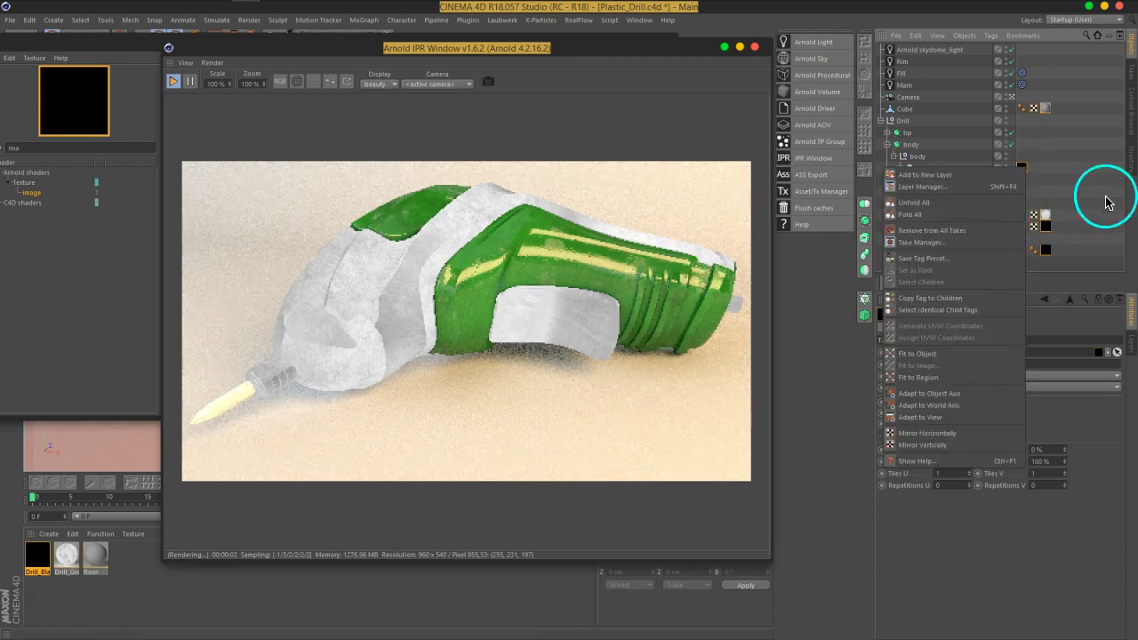
click(939, 167)
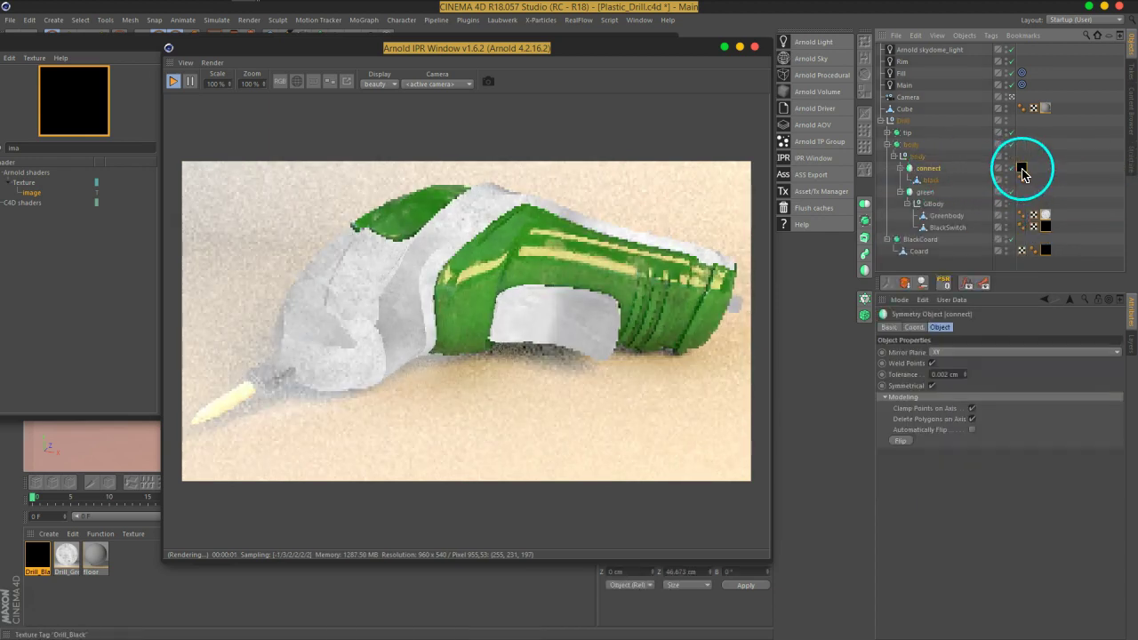
right_click(1019, 169)
click(953, 310)
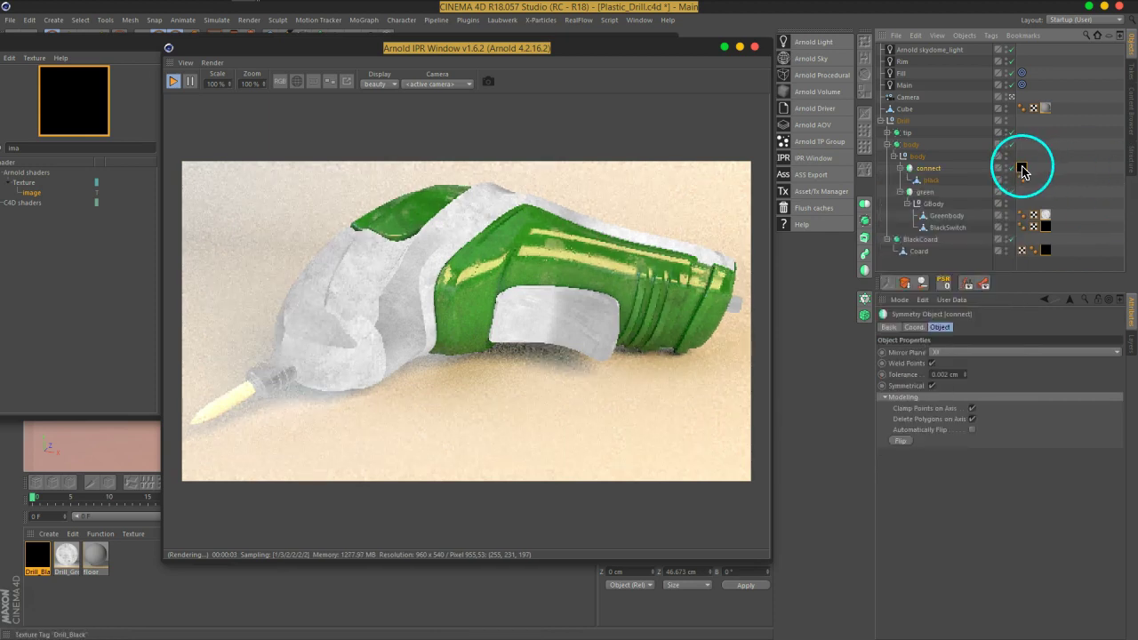
click(1022, 169)
drag(1030, 184, 1023, 182)
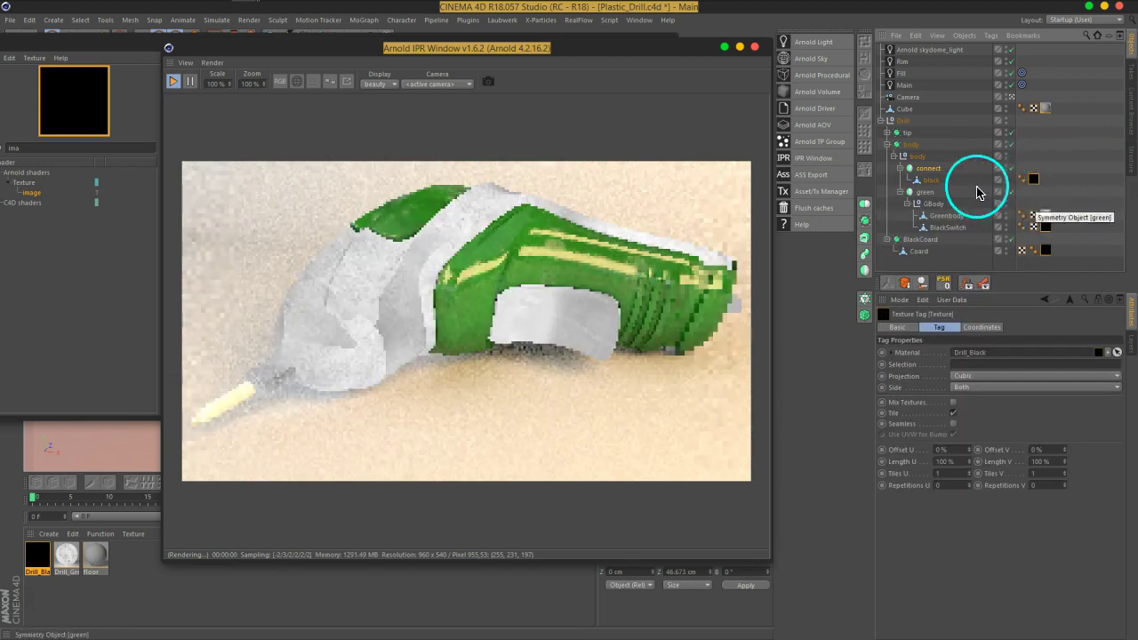
Generate UVW coordinates from the black object's Drill_Black tag.
right_click(1032, 180)
click(957, 346)
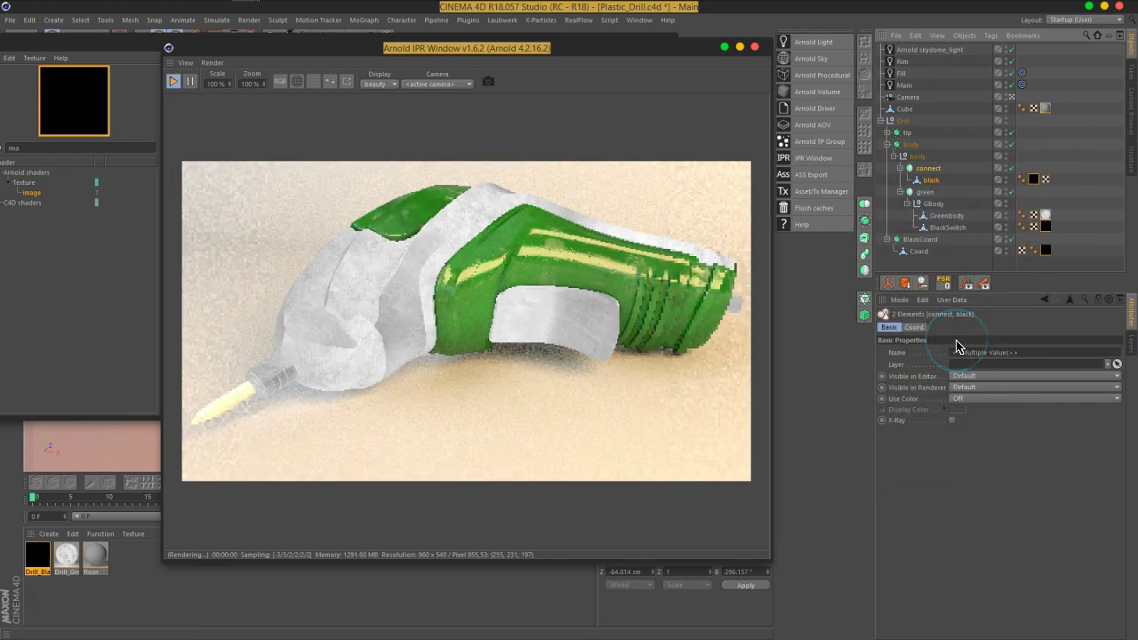
click(1031, 180)
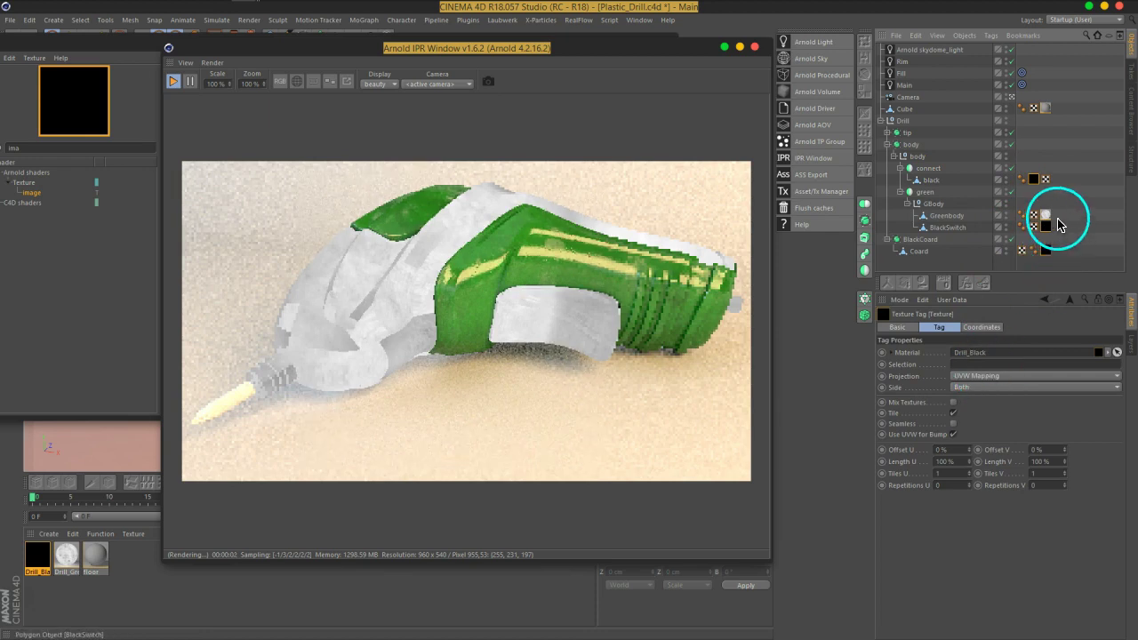
mouse_move(555, 71)
mouse_down()
mouse_move(862, 44)
mouse_move(843, 193)
mouse_move(877, 172)
mouse_up()
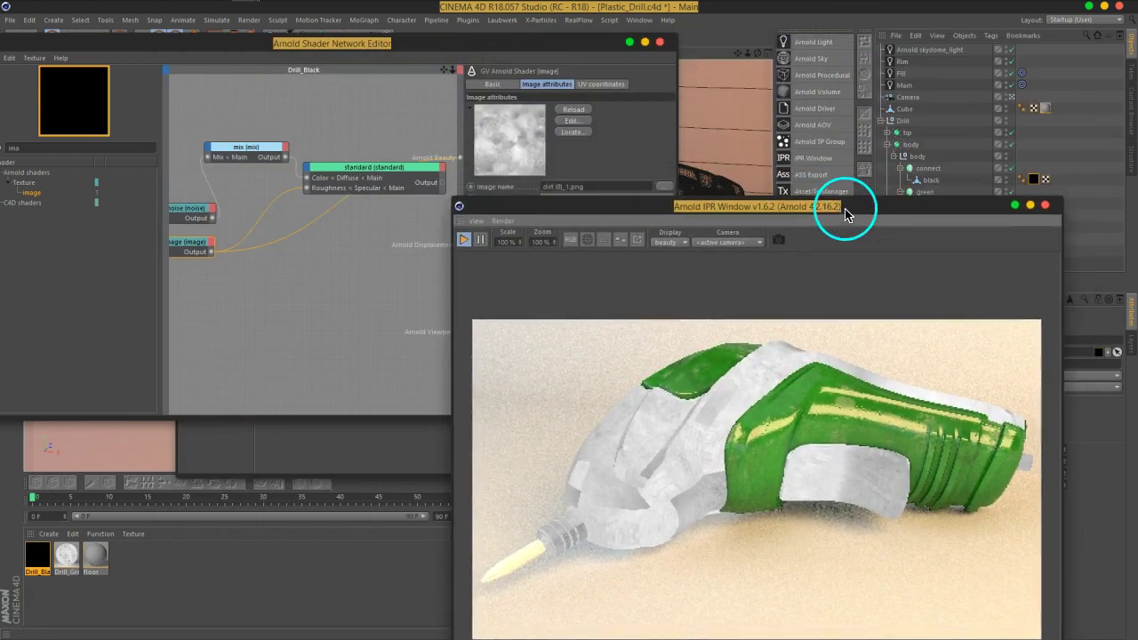
Set the dirt image node's UV Scale U and Scale V to 5 for a denser grunge pattern.
click(570, 159)
click(533, 150)
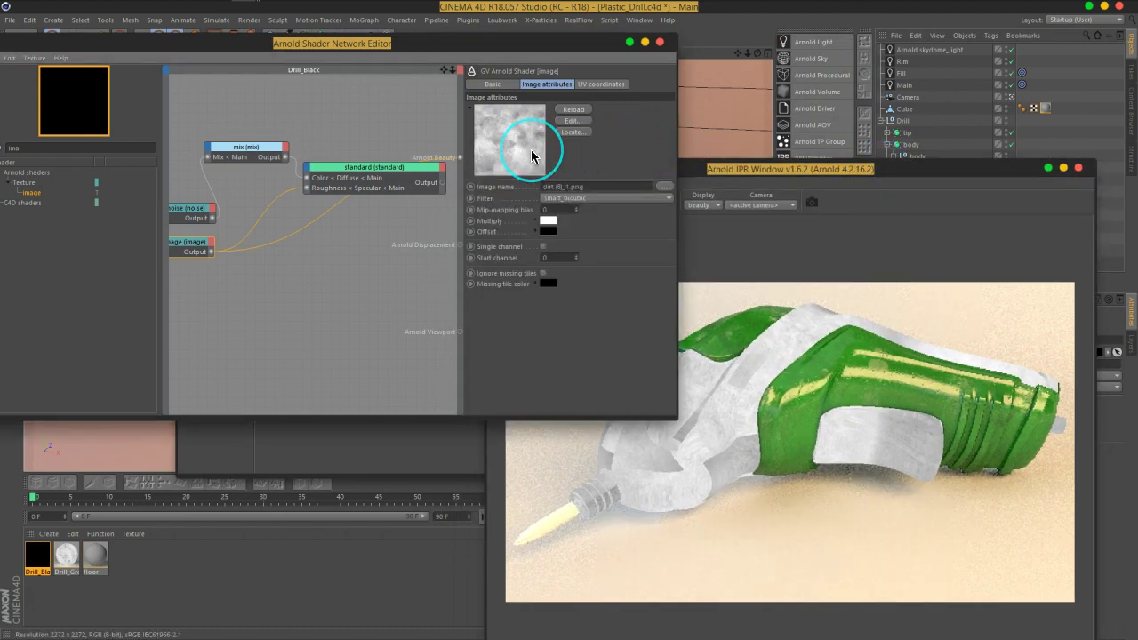
click(601, 84)
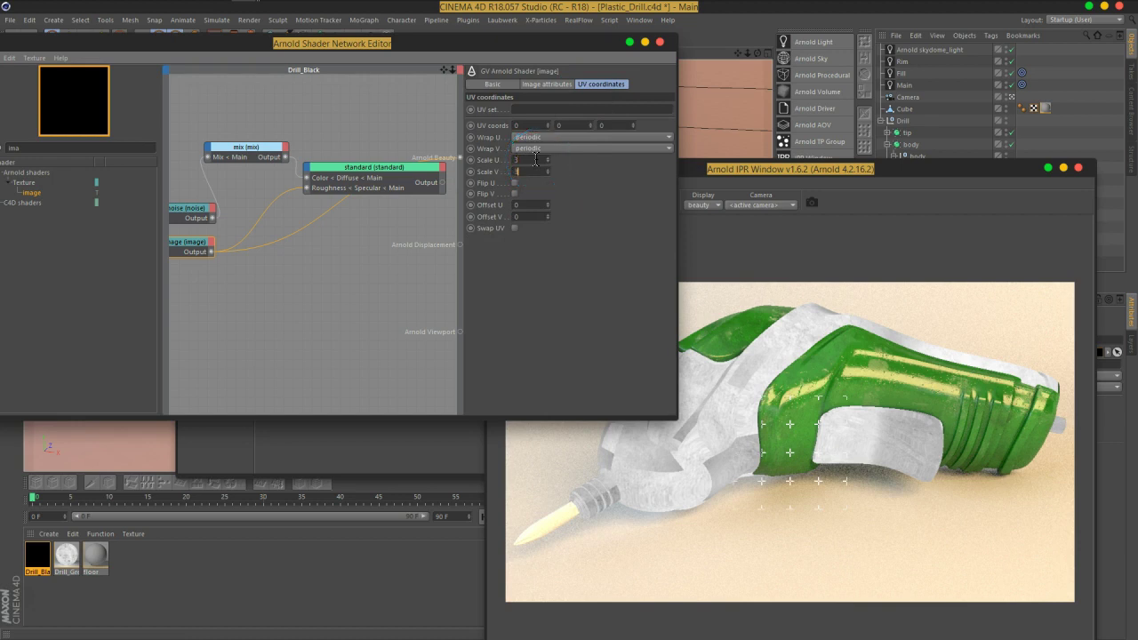
text(3)
key(Return)
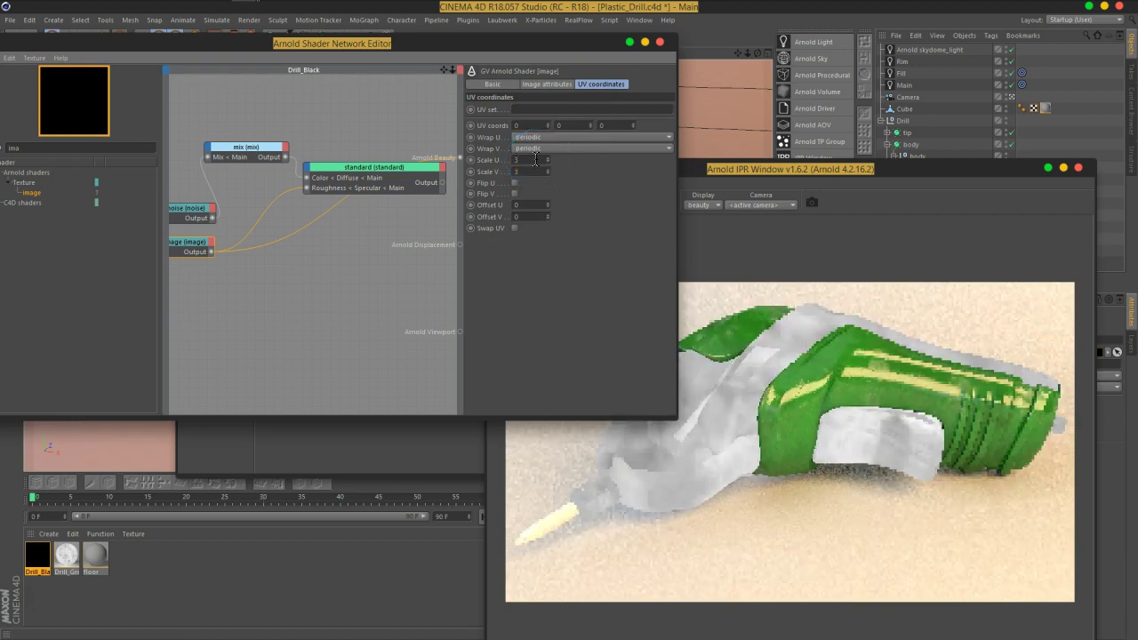
double_click(531, 159)
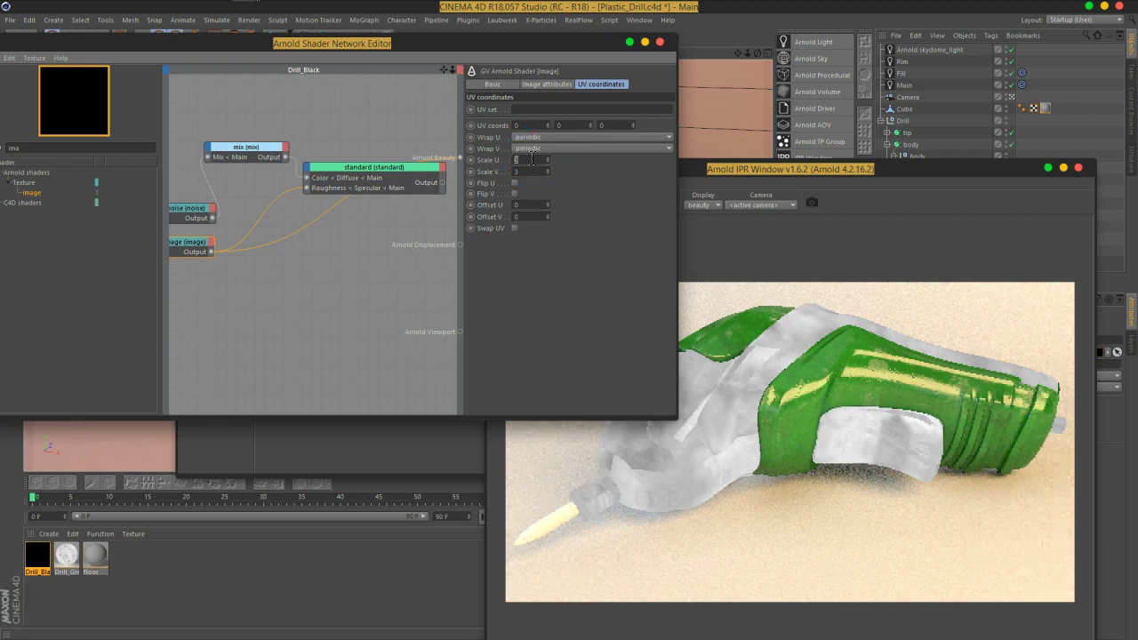
text(5)
key(Return)
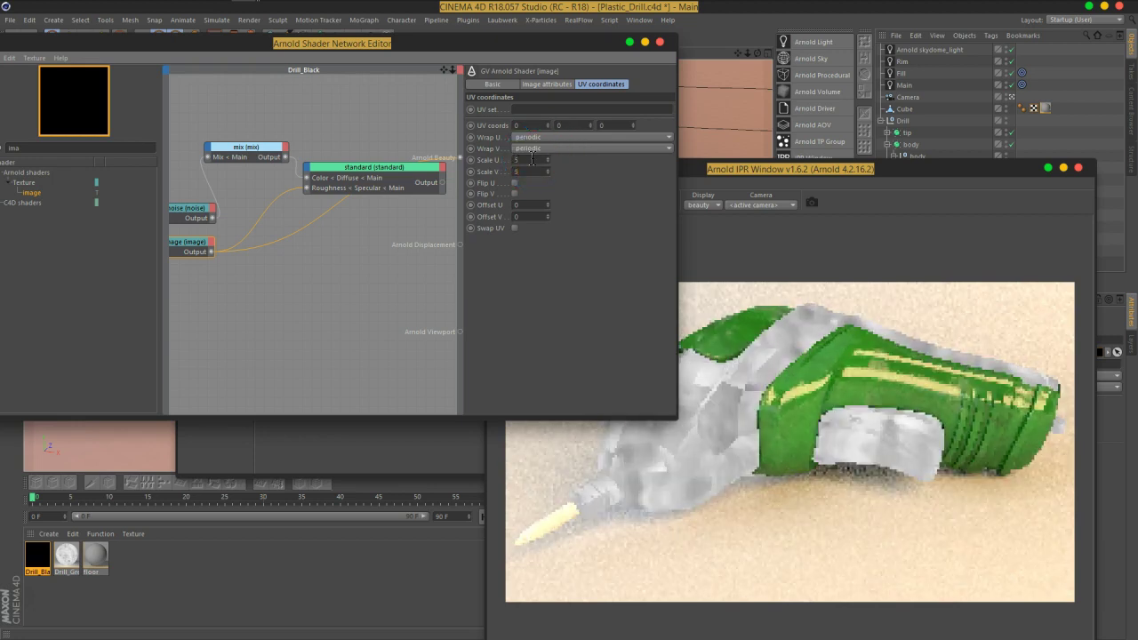
drag(816, 169, 662, 148)
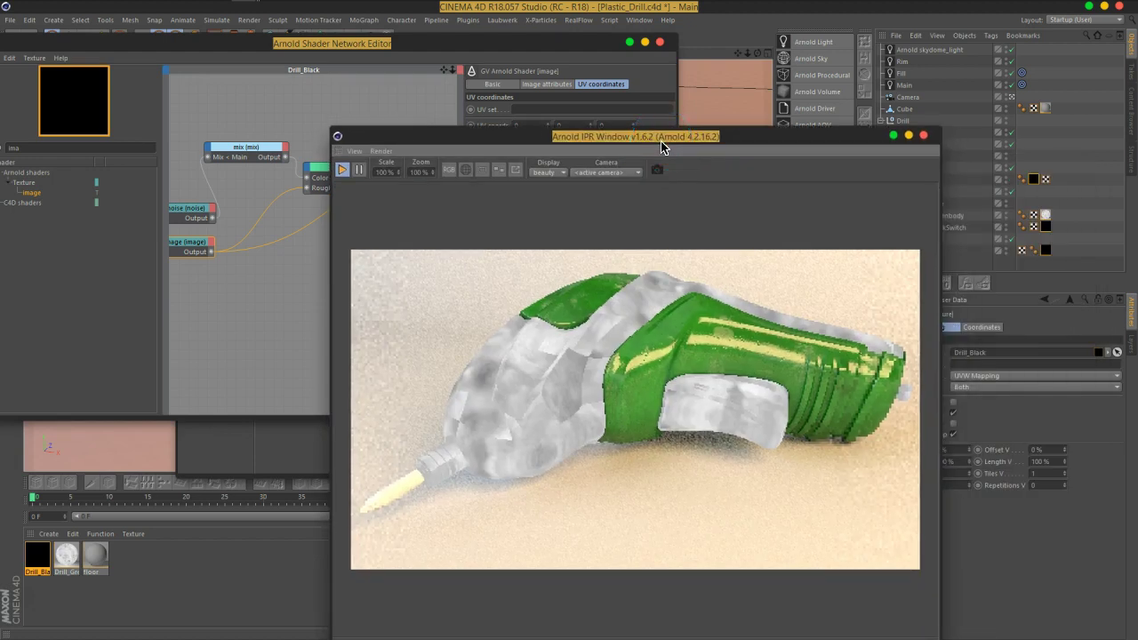
mouse_move(659, 147)
mouse_down()
mouse_move(463, 110)
mouse_move(628, 217)
mouse_up()
click(359, 189)
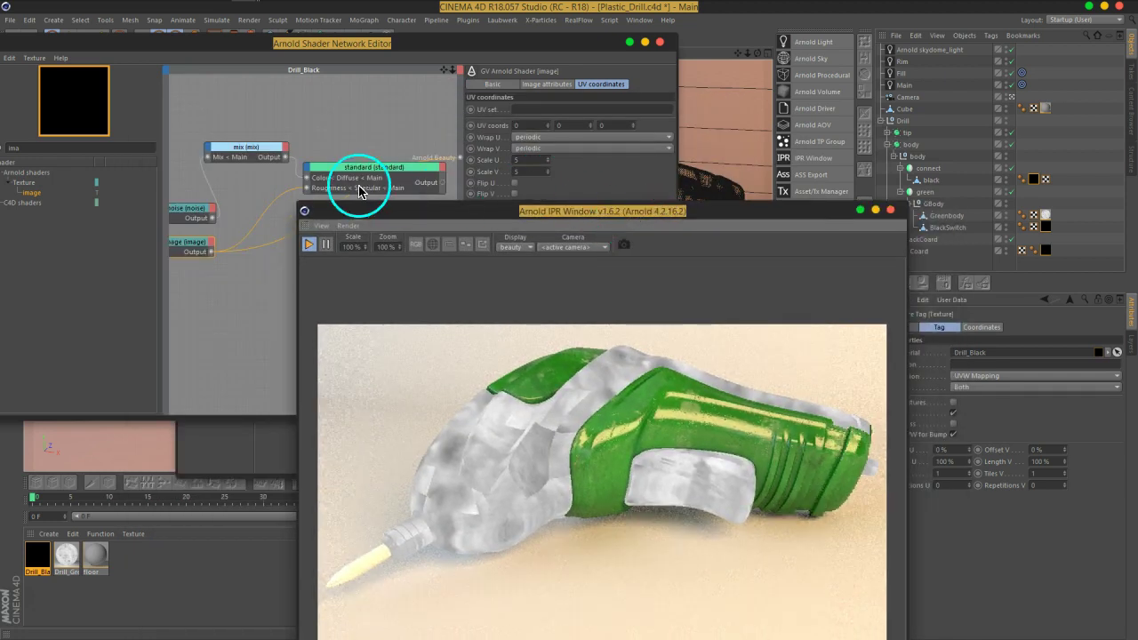
click(205, 287)
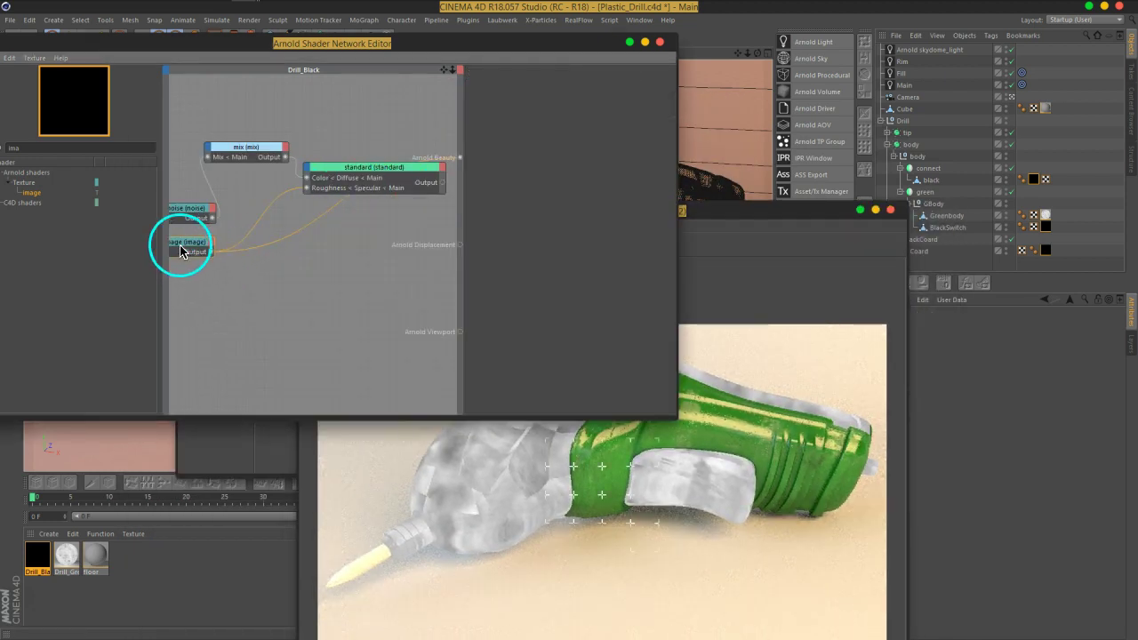
Replace the image node's file with BW1.png, answer the copy prompt, and view the preview.
click(180, 252)
click(546, 83)
click(661, 187)
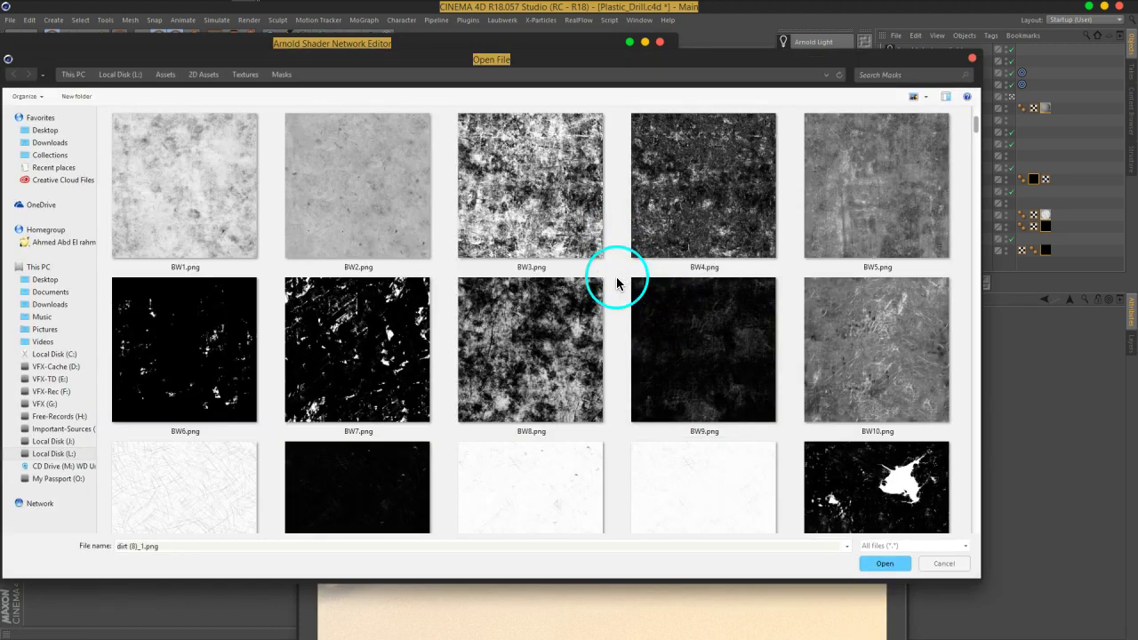
click(212, 206)
click(883, 563)
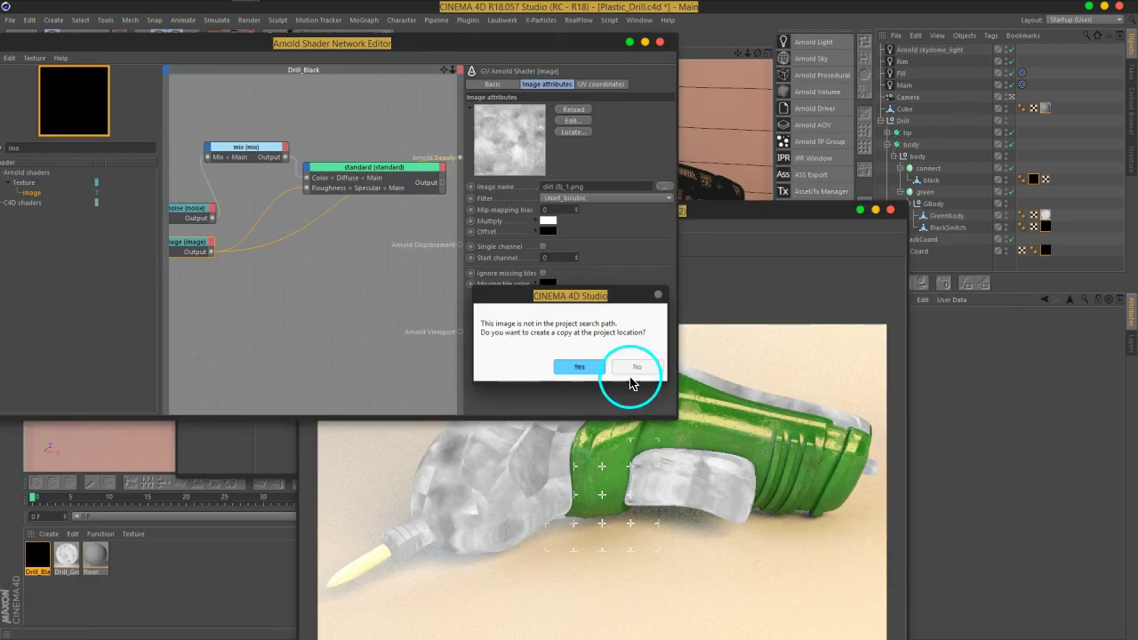
click(583, 366)
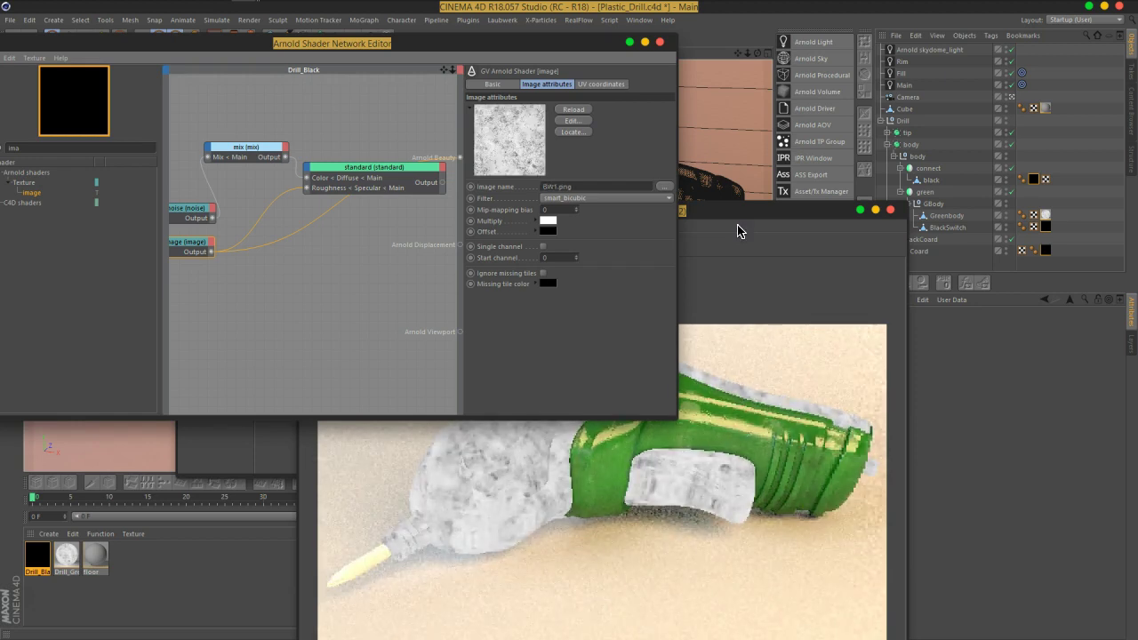
click(745, 226)
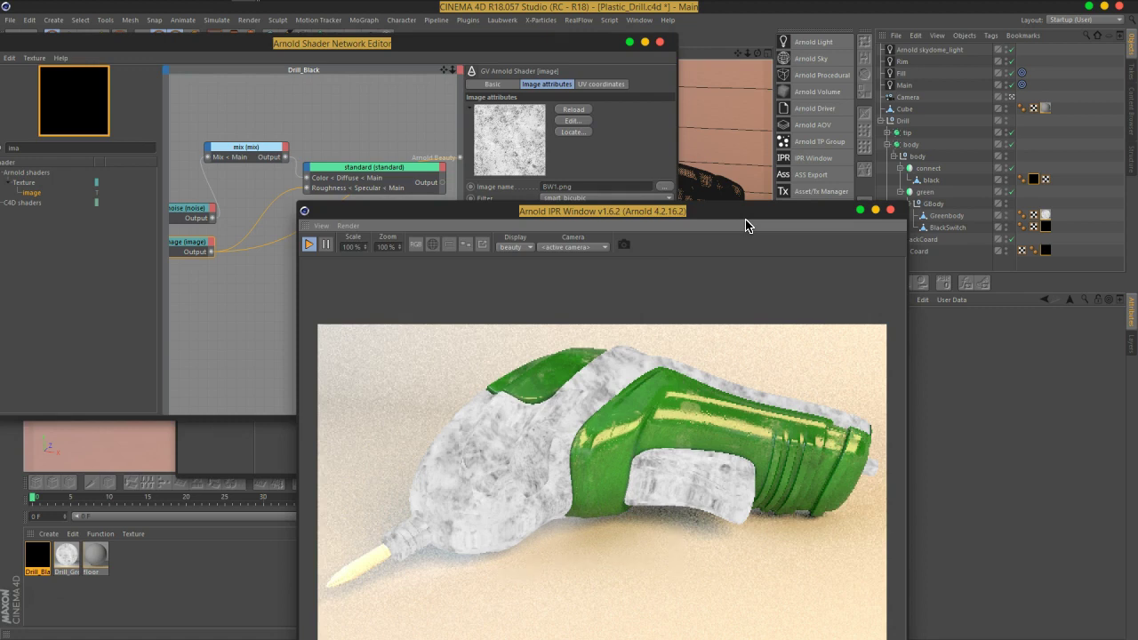
Set the grunge image's UV scale to 2 and unplug it from Arnold Beauty.
click(589, 146)
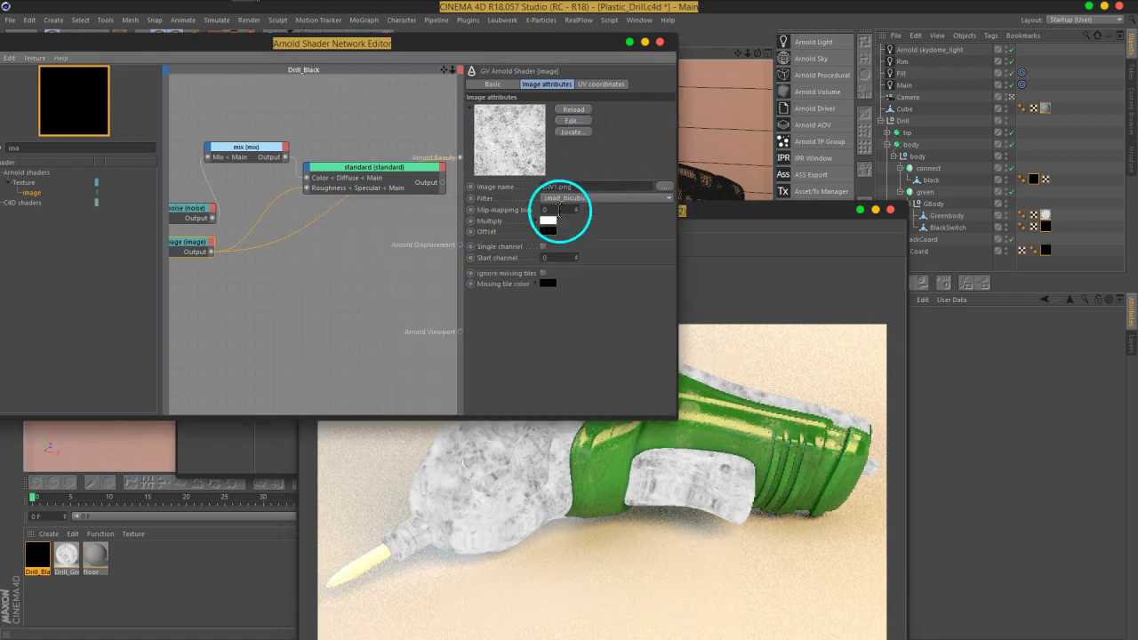
click(601, 83)
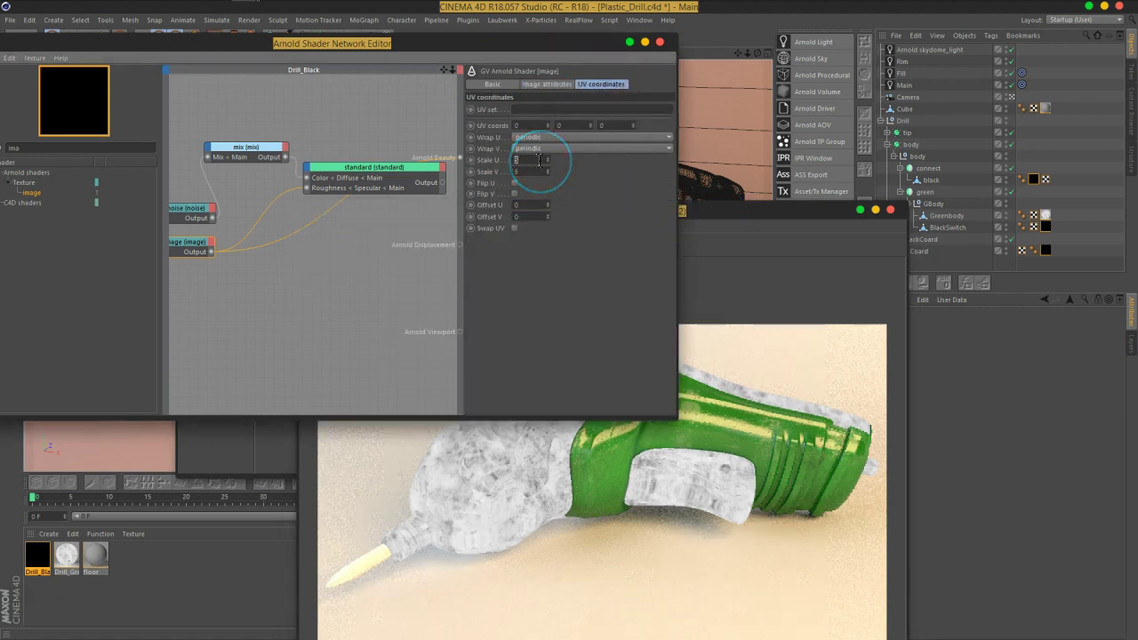
key(Return)
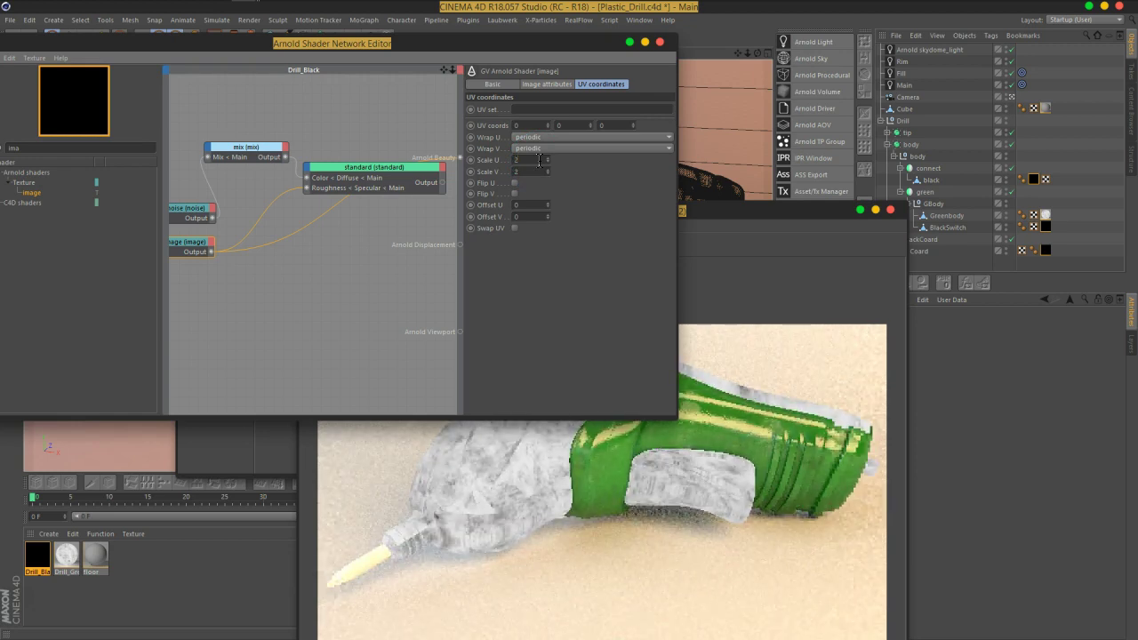
mouse_move(210, 252)
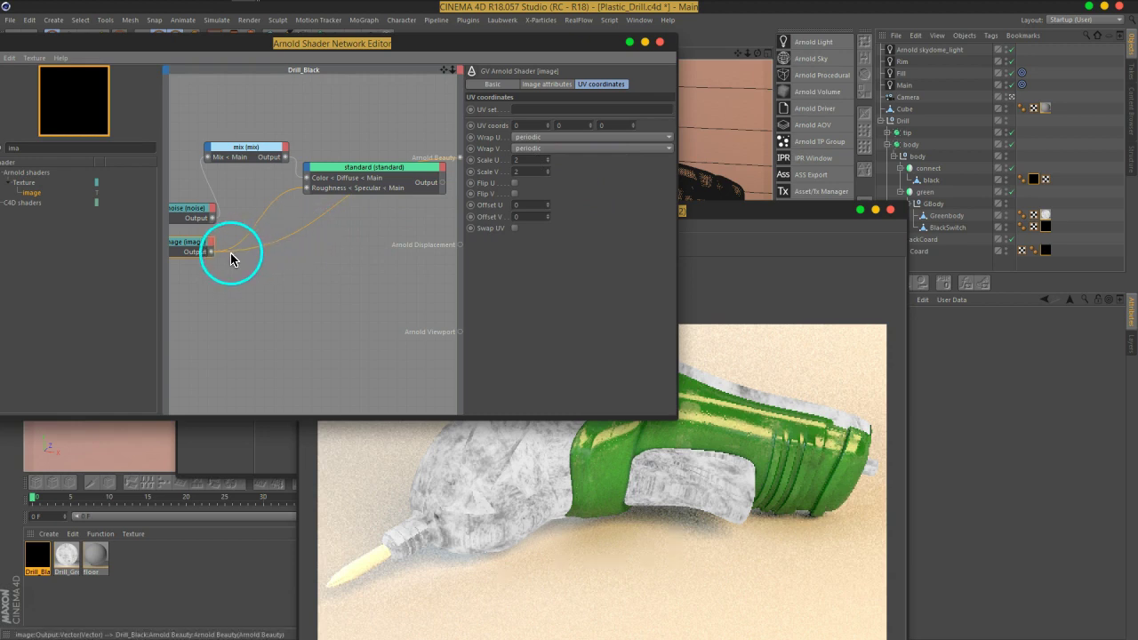
drag(257, 253, 452, 180)
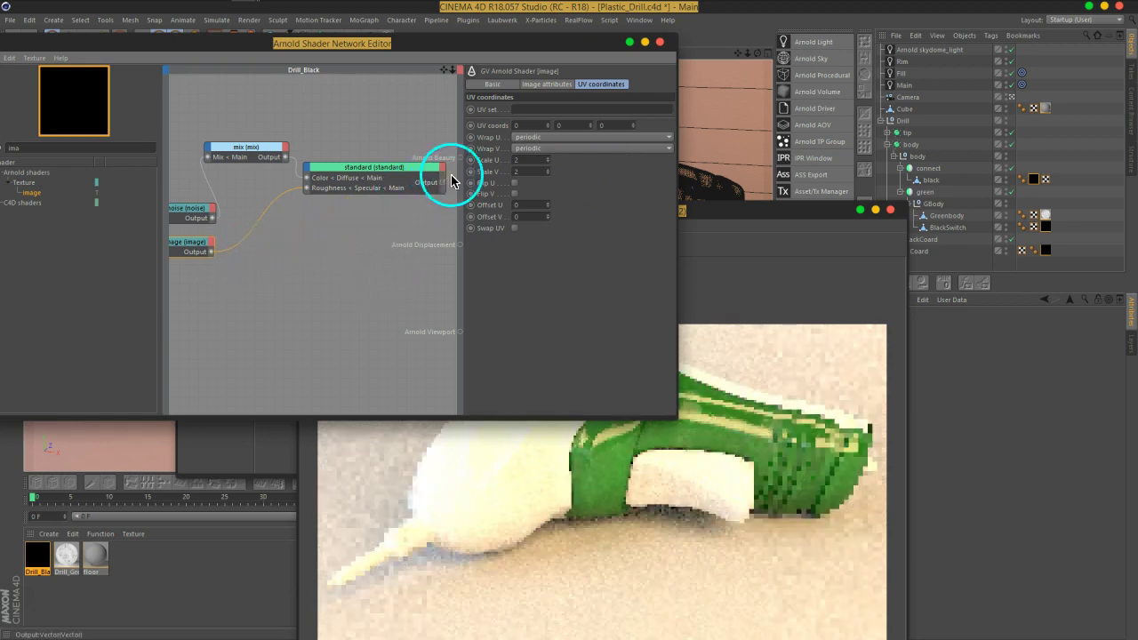
mouse_move(694, 215)
mouse_down()
mouse_move(732, 211)
mouse_move(867, 96)
mouse_up()
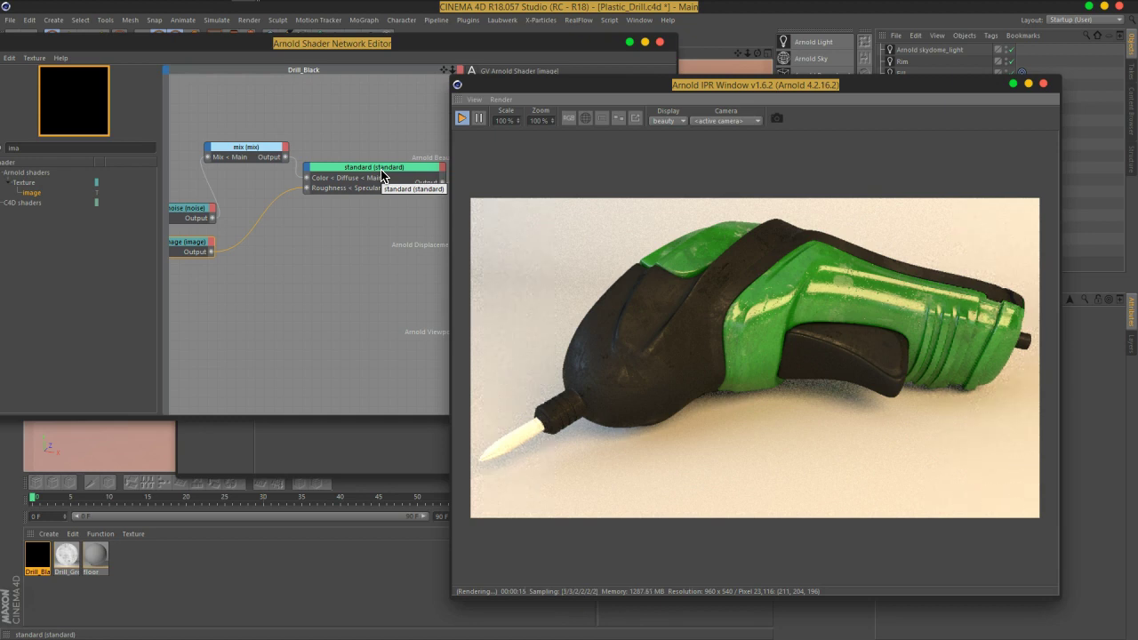
Add a ramp_float node and feed the BW1 image into its Input.
drag(185, 252, 227, 260)
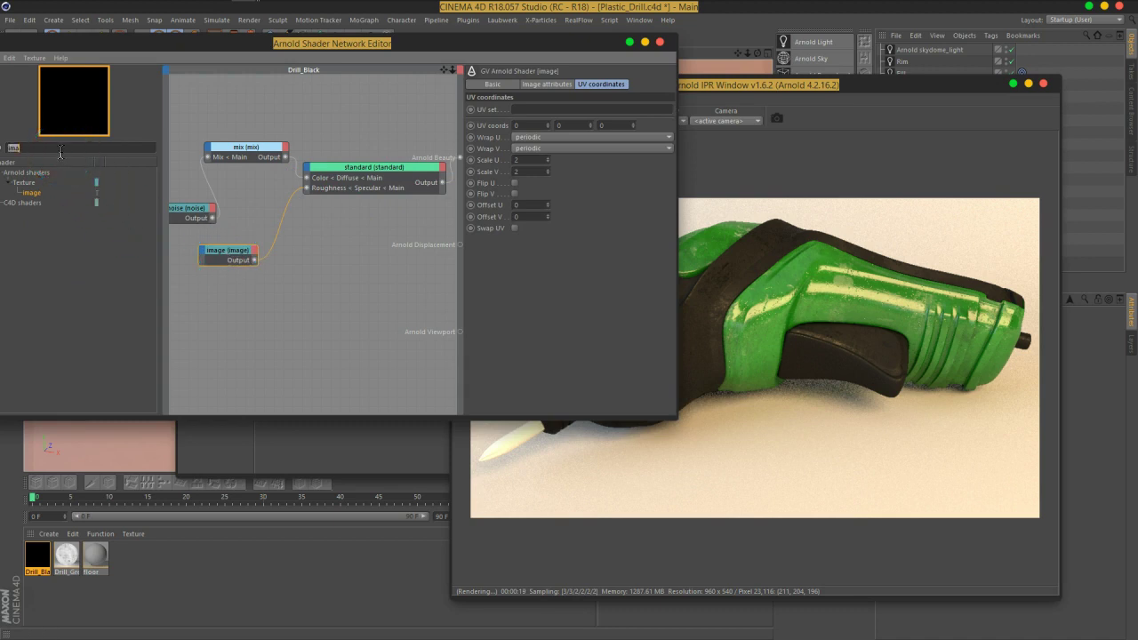
text(ramp)
click(56, 193)
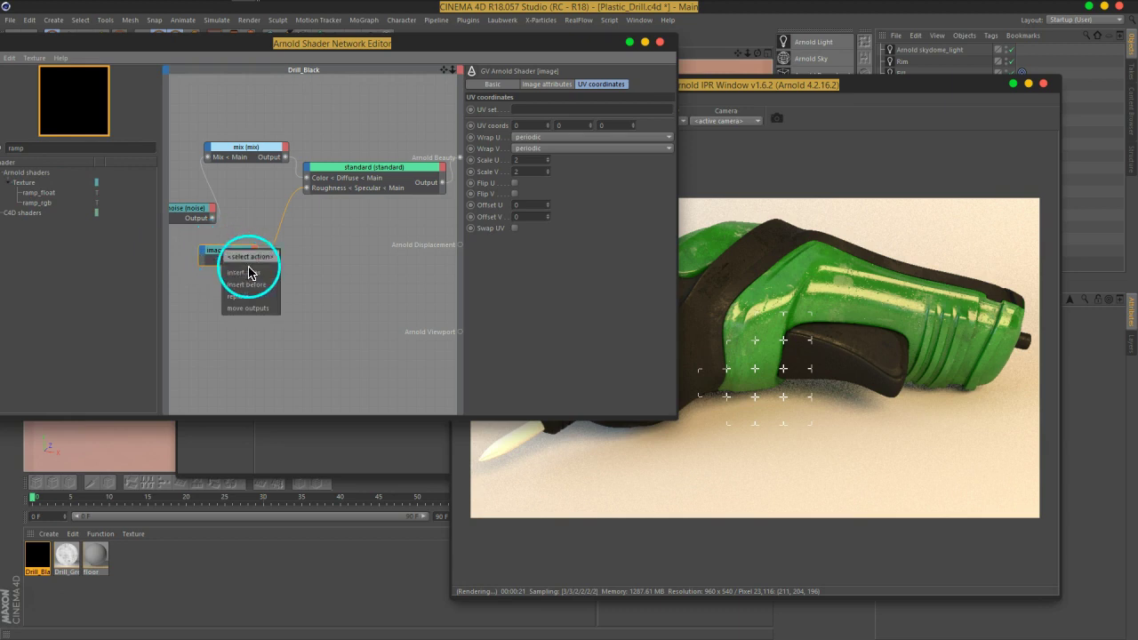
drag(50, 199, 249, 278)
click(222, 253)
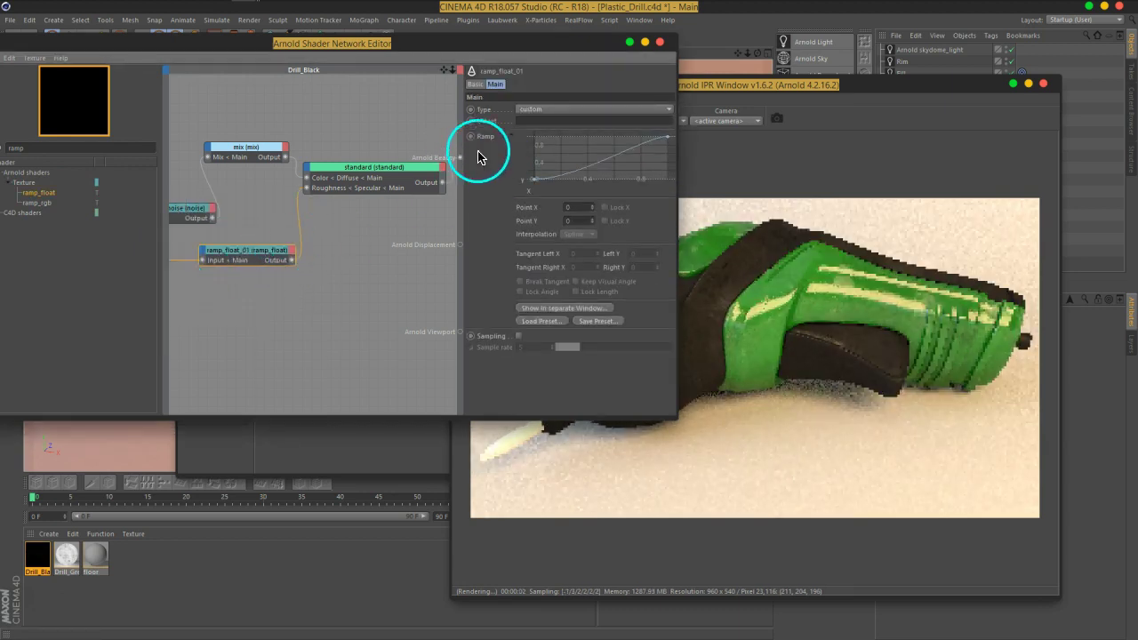
drag(513, 50, 449, 56)
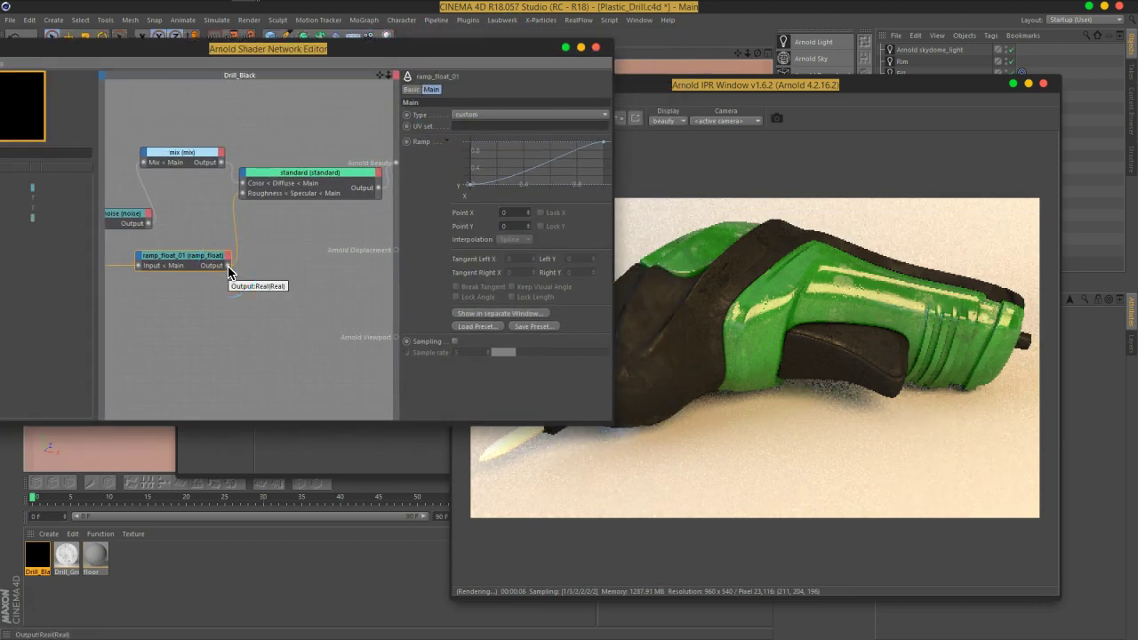
drag(229, 265, 242, 193)
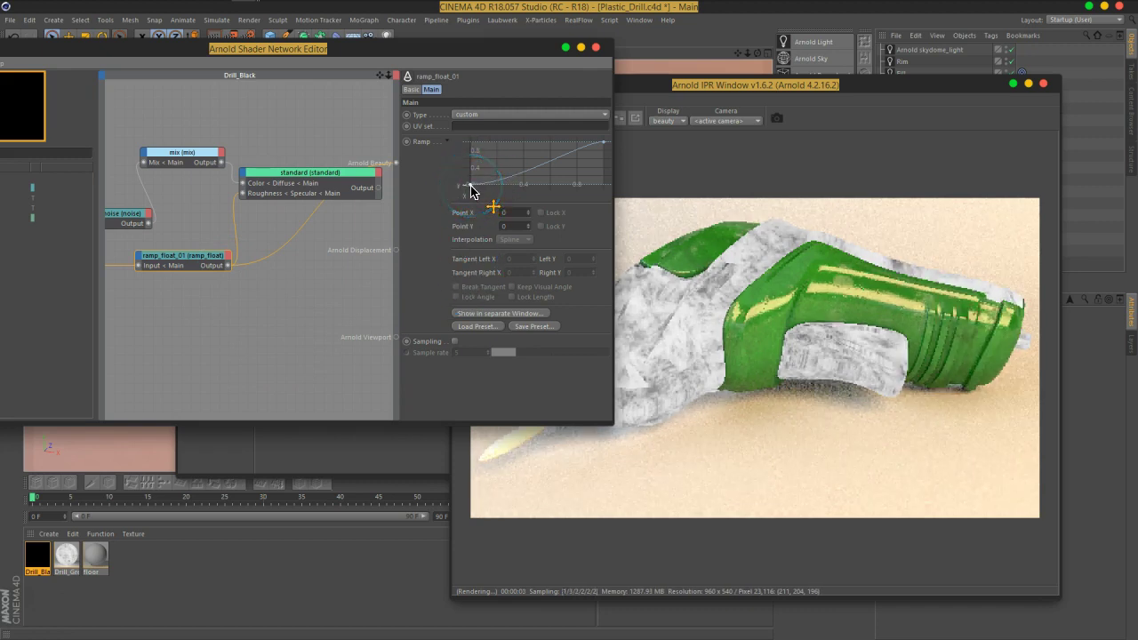
Shape the ramp curve to descend from about 0.611 at the start to 0 at the end.
mouse_move(572, 171)
mouse_down()
mouse_move(609, 156)
mouse_move(613, 169)
mouse_up()
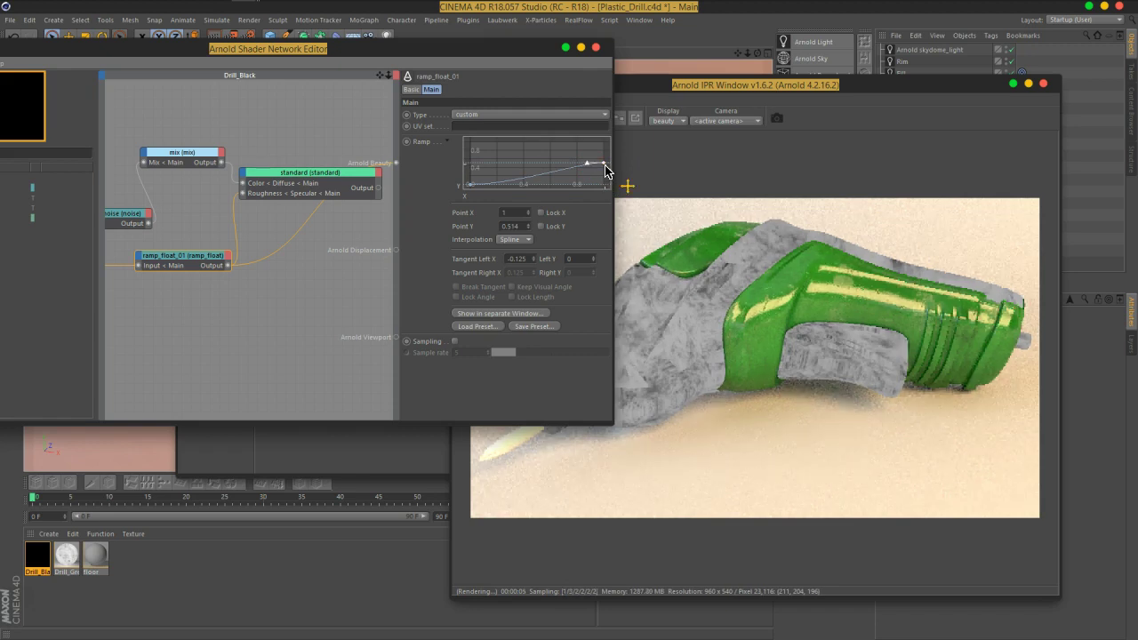
drag(610, 161, 610, 143)
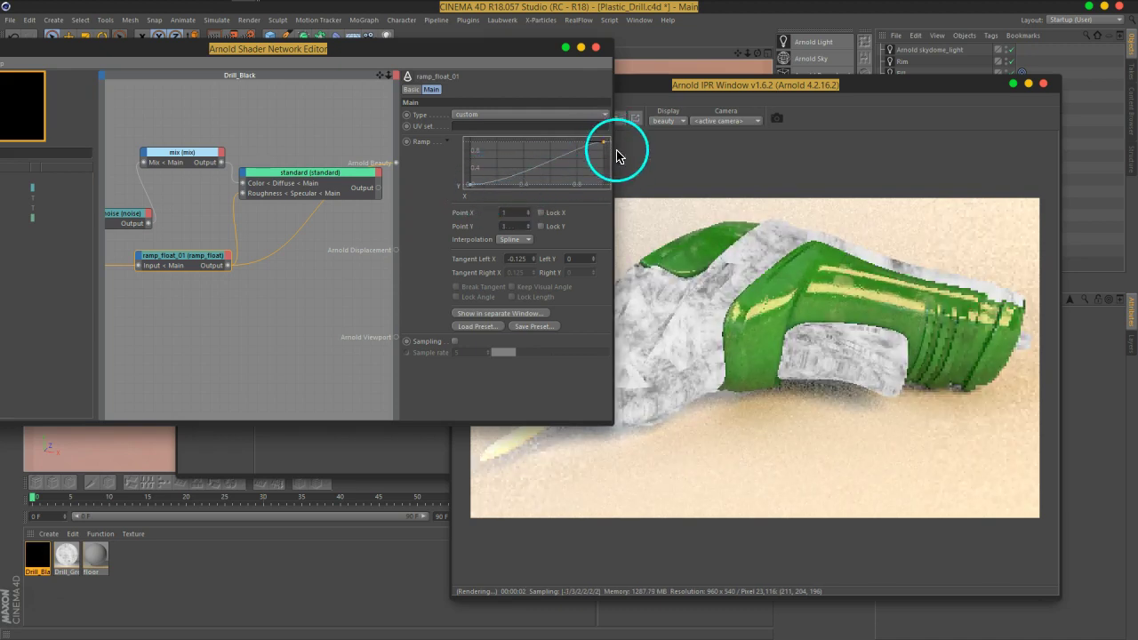
drag(605, 142, 608, 210)
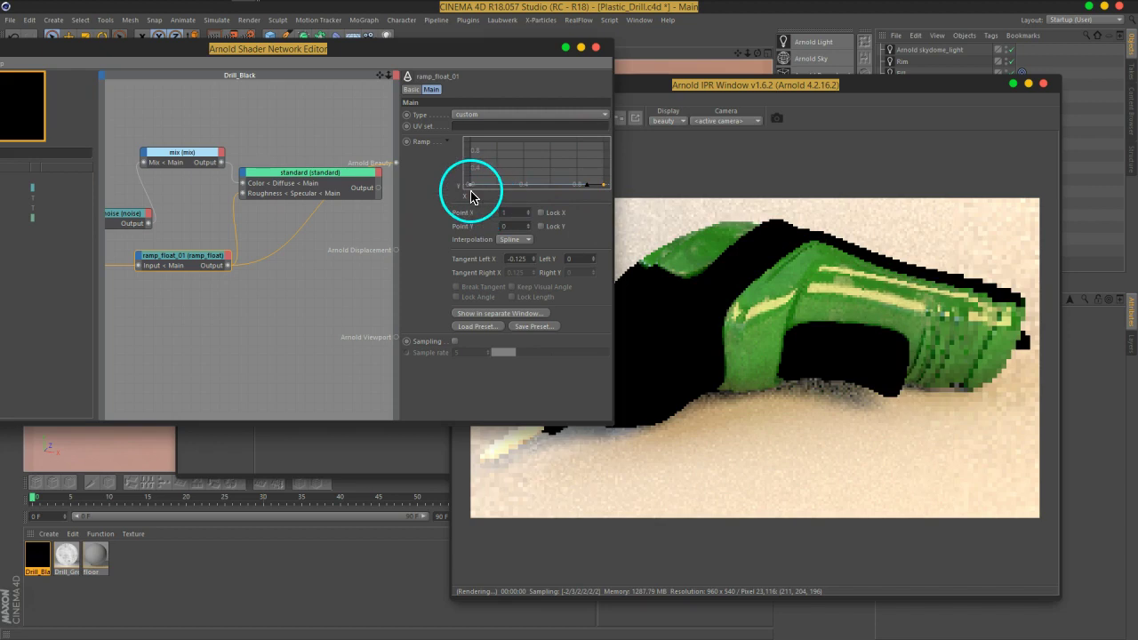
drag(469, 186, 457, 127)
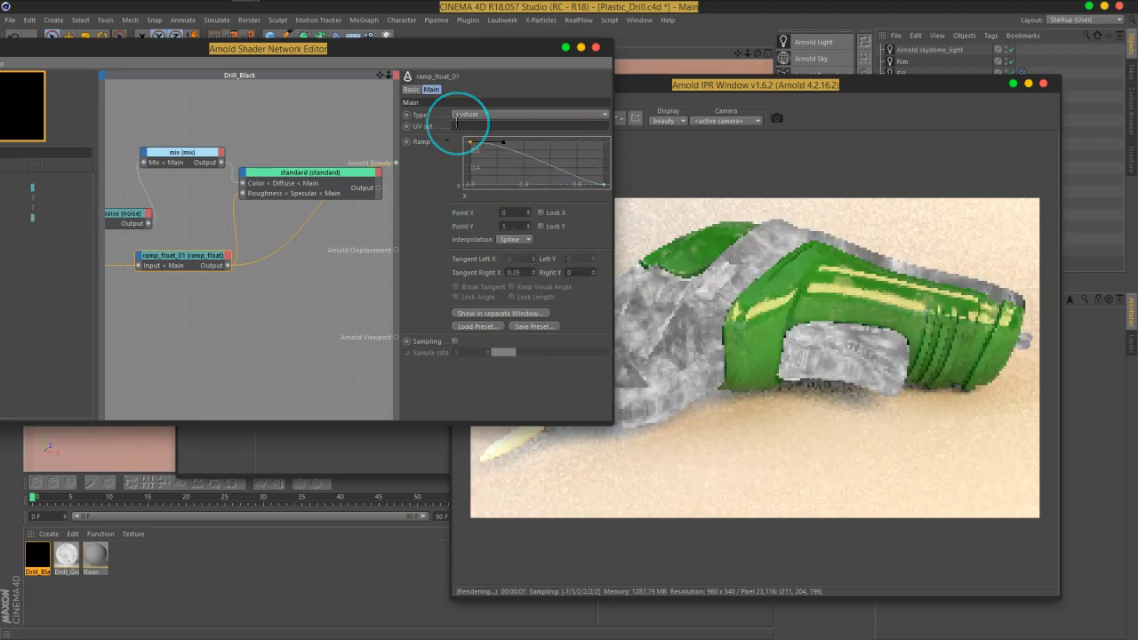
click(603, 186)
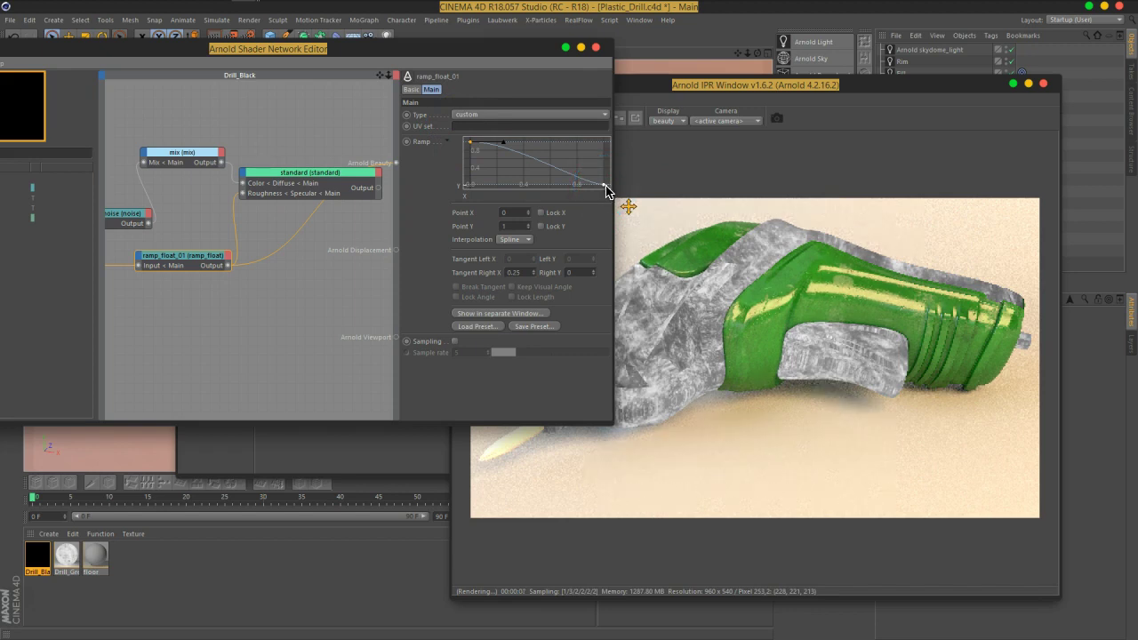
drag(606, 187, 604, 138)
drag(471, 144, 460, 190)
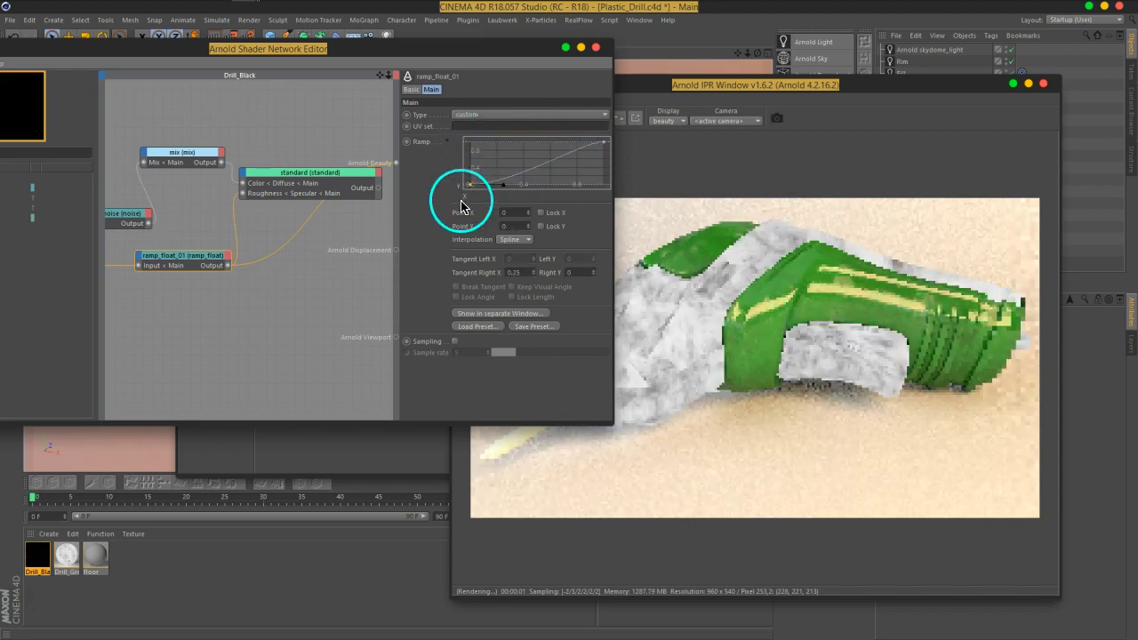
mouse_move(460, 189)
mouse_down()
mouse_move(604, 151)
mouse_move(610, 201)
mouse_up()
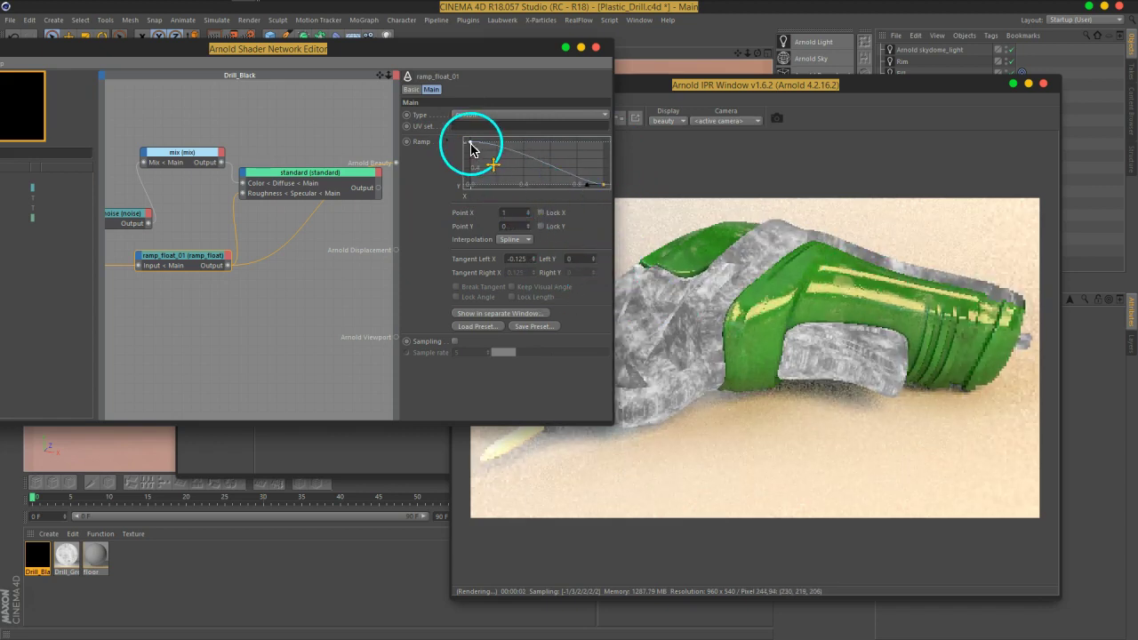
drag(471, 149, 470, 162)
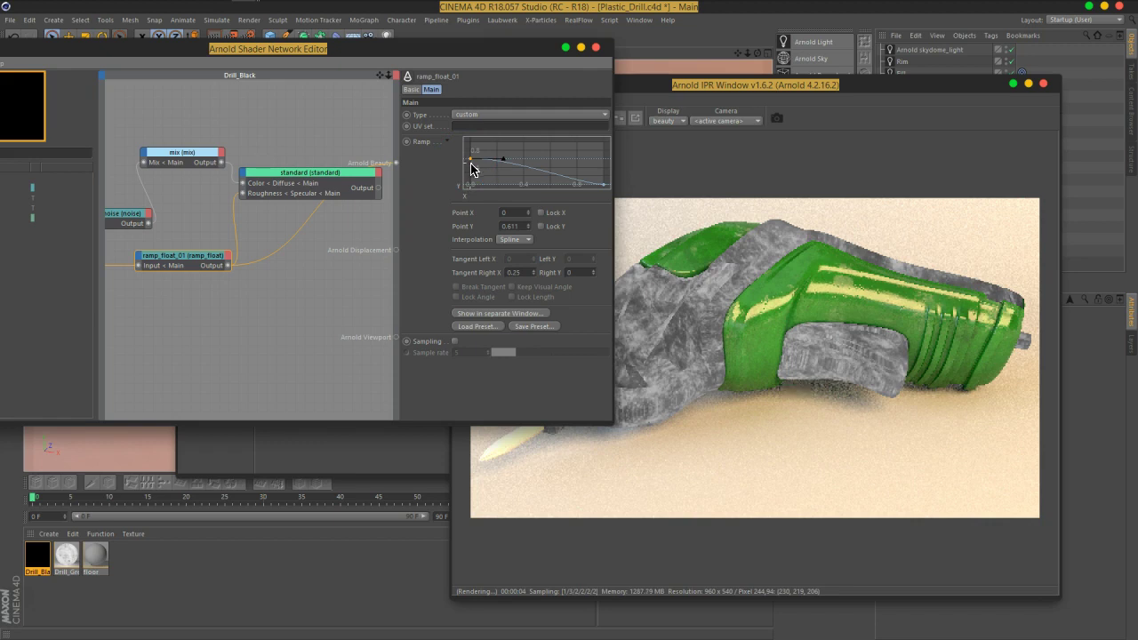
Connect the ramp output to the standard shader's roughness, restoring the glossy black plastic look.
drag(658, 236, 725, 279)
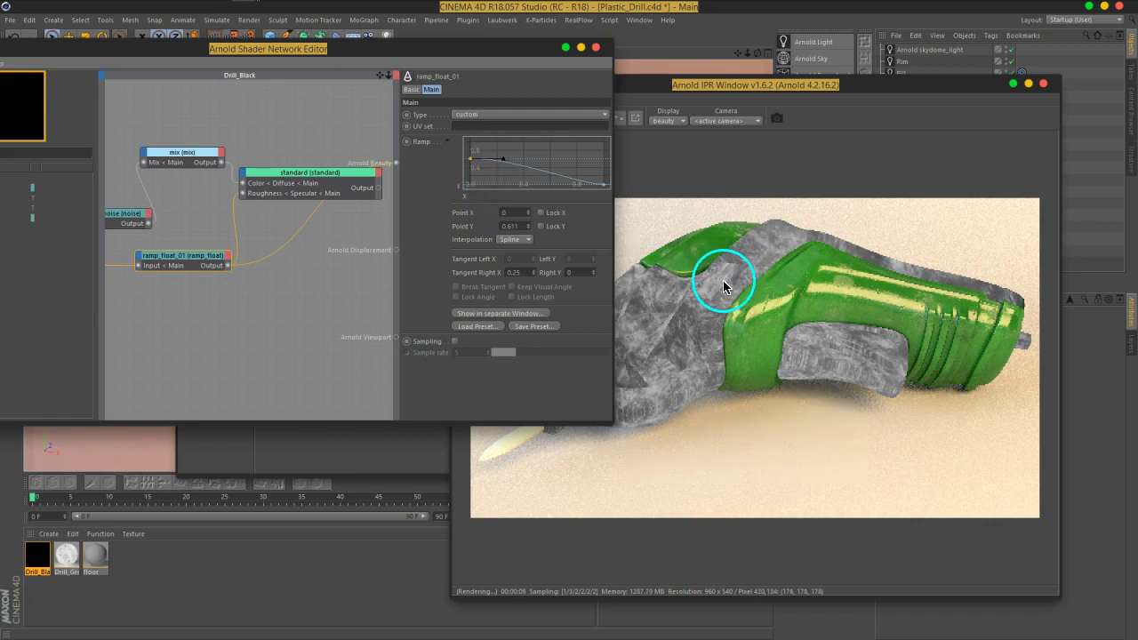
drag(720, 290, 337, 222)
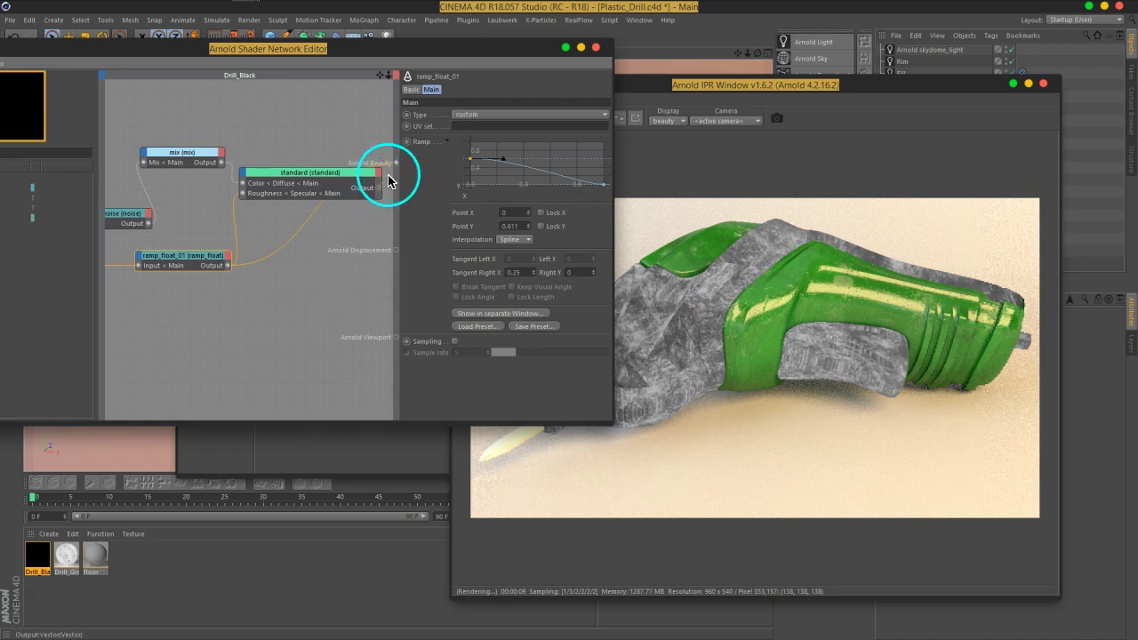
drag(396, 168, 363, 247)
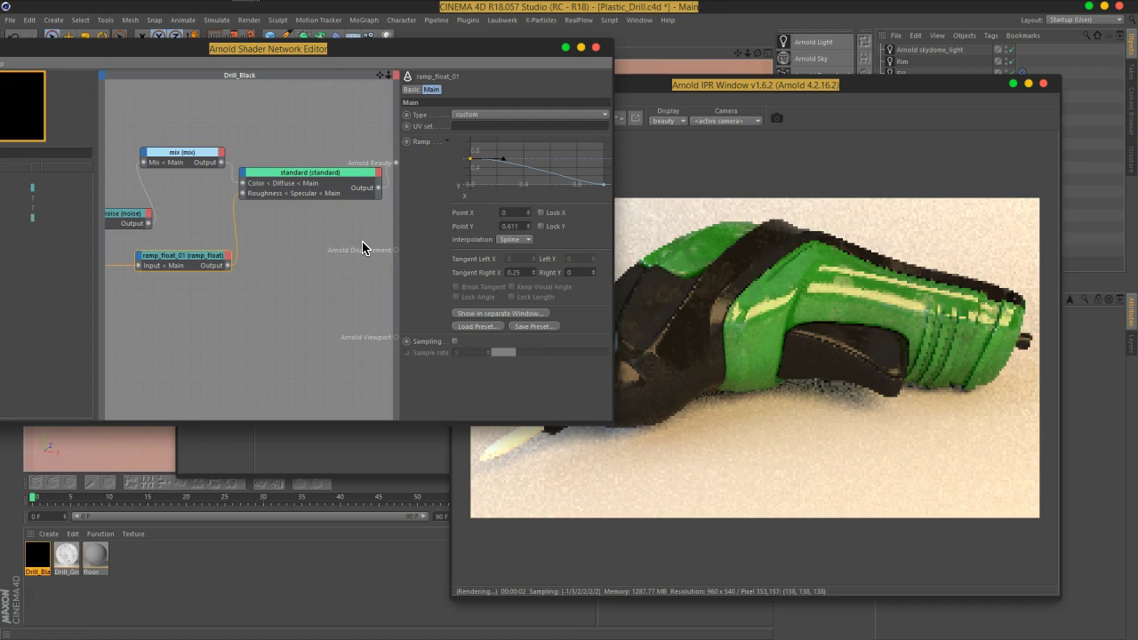
drag(485, 53, 392, 49)
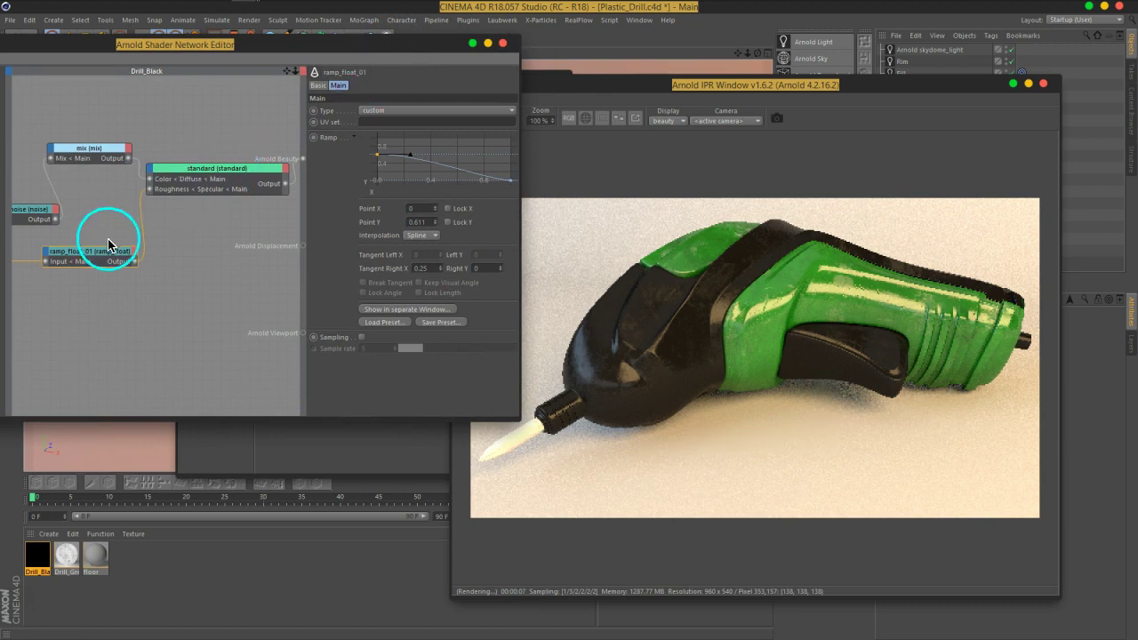
middle_drag(115, 280, 203, 279)
click(78, 259)
Set the grunge image node's UV tiling scale back to 1 by 1.
click(369, 190)
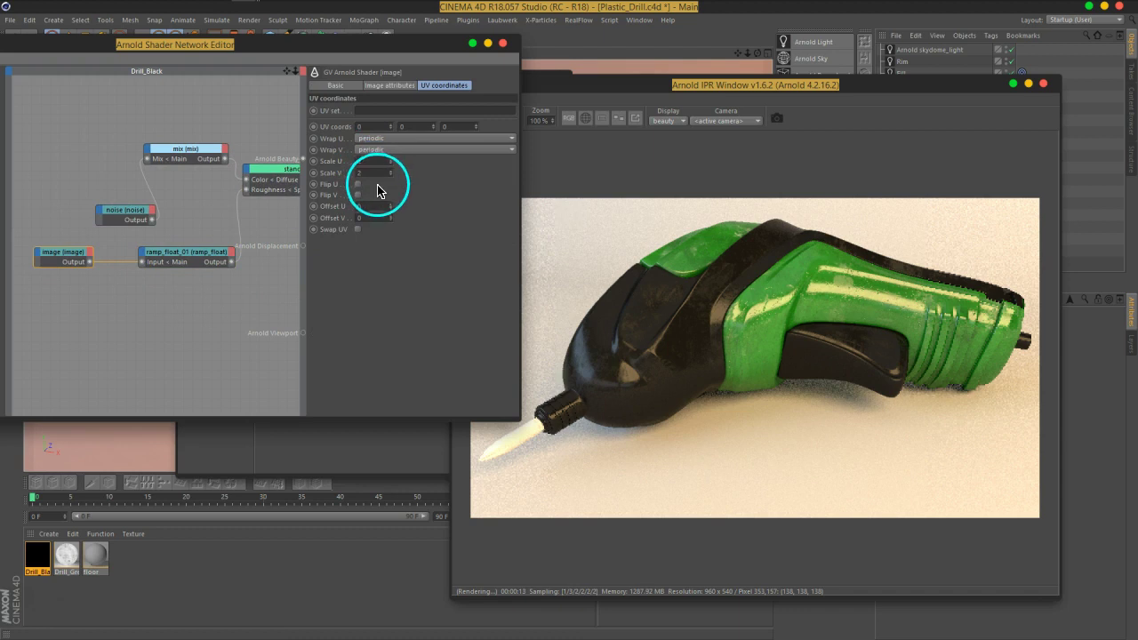
text(1)
key(Return)
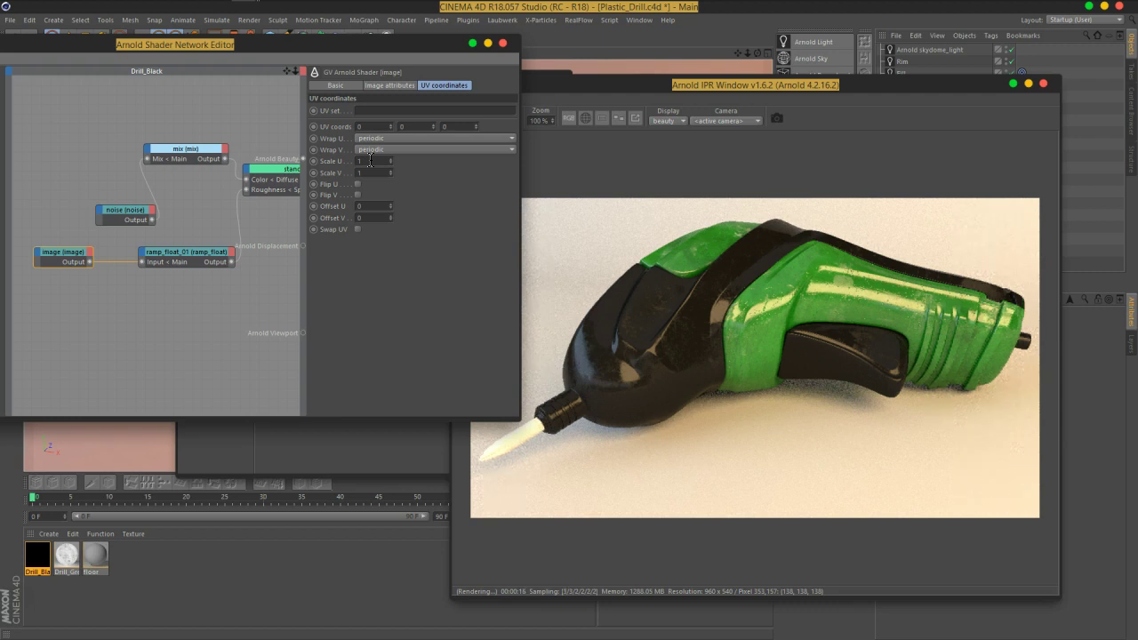
Check the grunge texture's resolution, reload it, and open BW1.png in an external viewer.
mouse_move(276, 267)
middle_down()
mouse_move(200, 277)
mouse_move(226, 266)
middle_up()
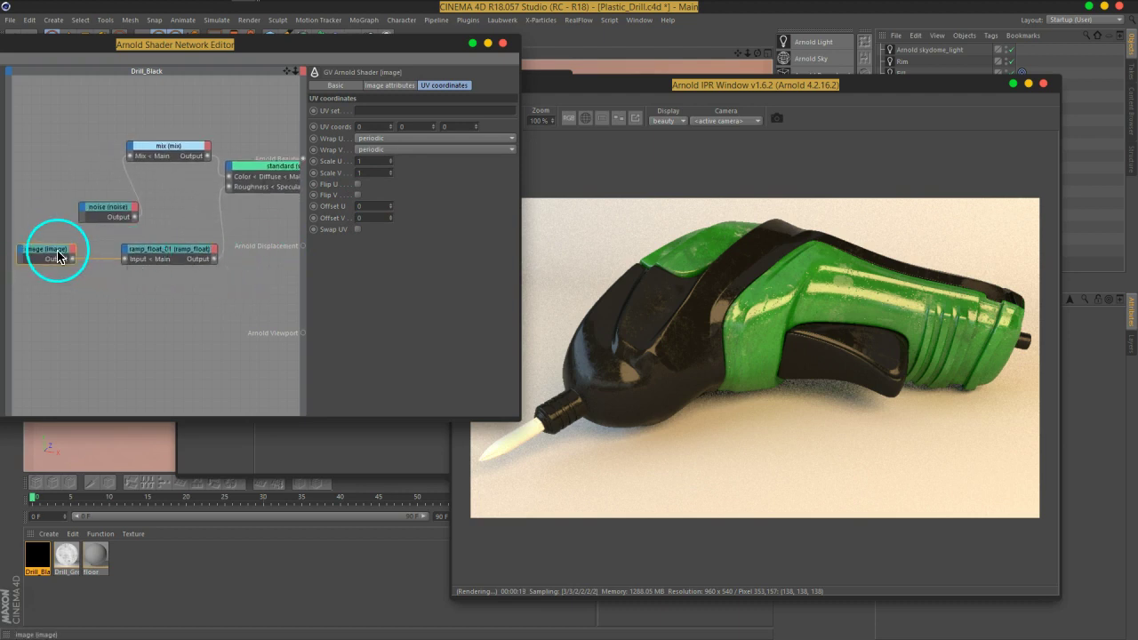
click(389, 84)
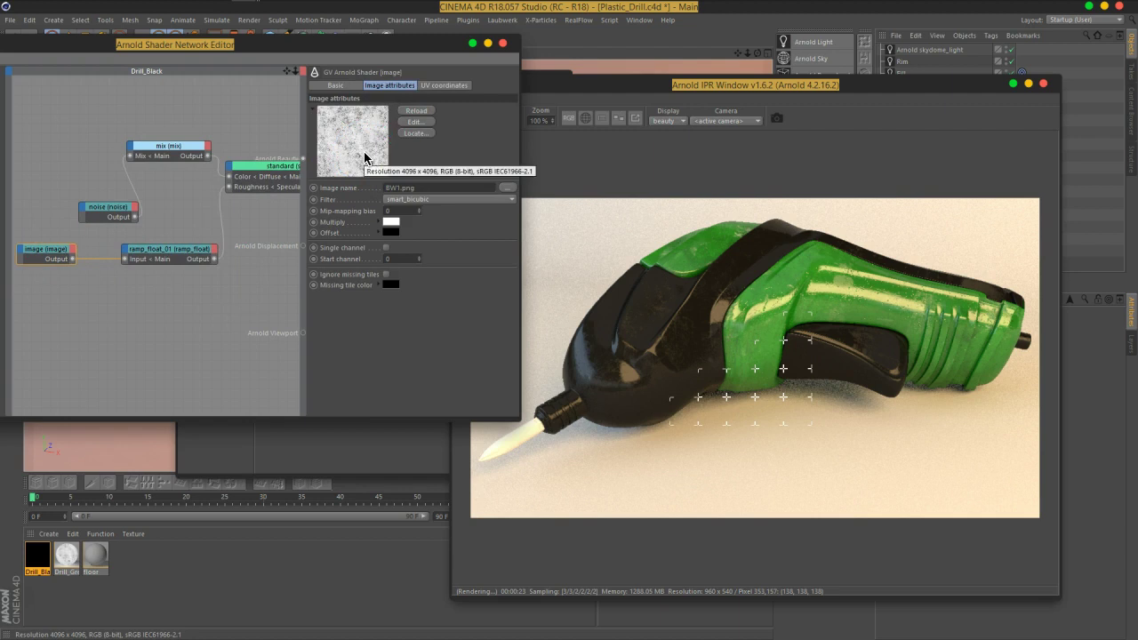
click(411, 159)
click(361, 142)
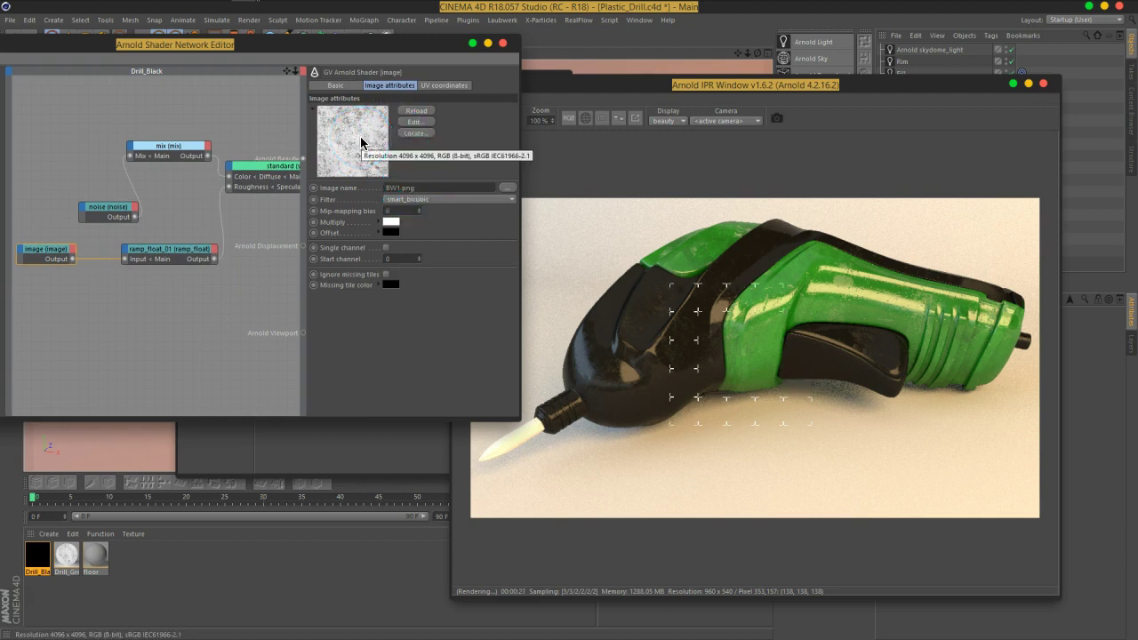
click(414, 113)
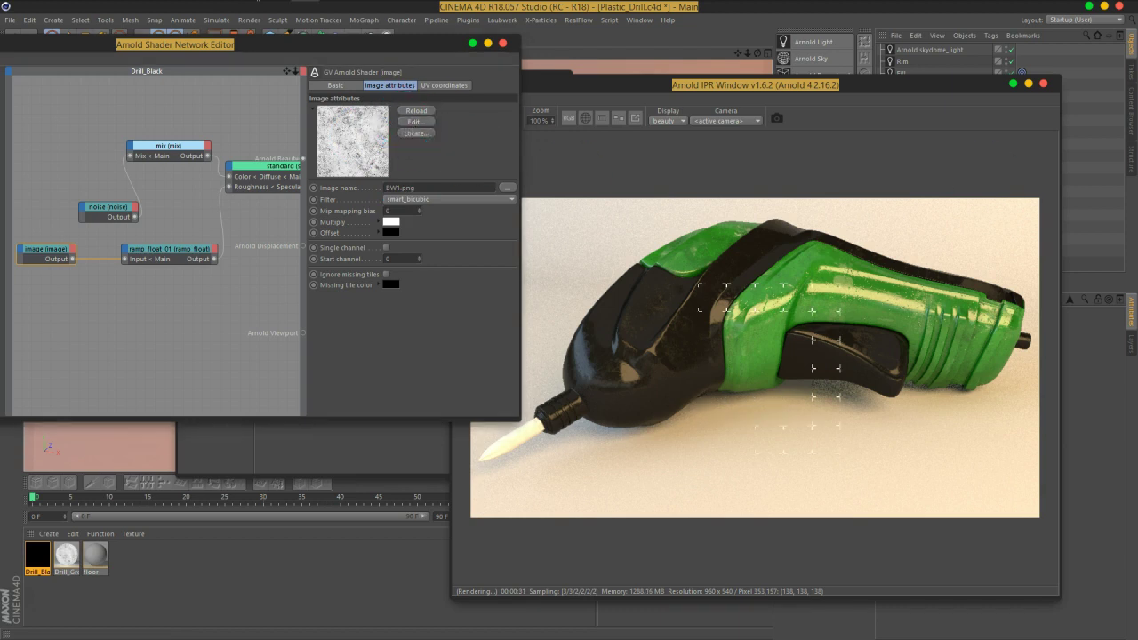
click(415, 121)
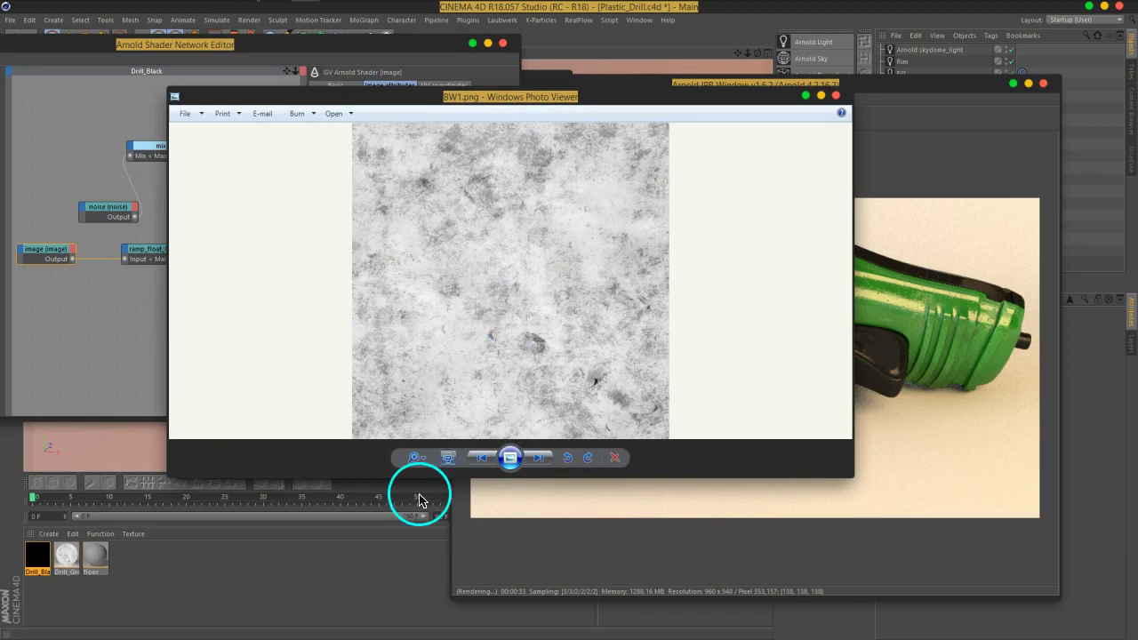
Inspect BW1.png at actual size in Windows Photo Viewer, panning across it, then close the viewer.
click(448, 457)
mouse_move(473, 364)
mouse_down()
mouse_move(528, 275)
mouse_move(430, 301)
mouse_move(564, 241)
mouse_move(406, 297)
mouse_move(374, 252)
mouse_move(569, 357)
mouse_move(540, 317)
mouse_move(622, 386)
mouse_move(343, 249)
mouse_move(569, 335)
mouse_up()
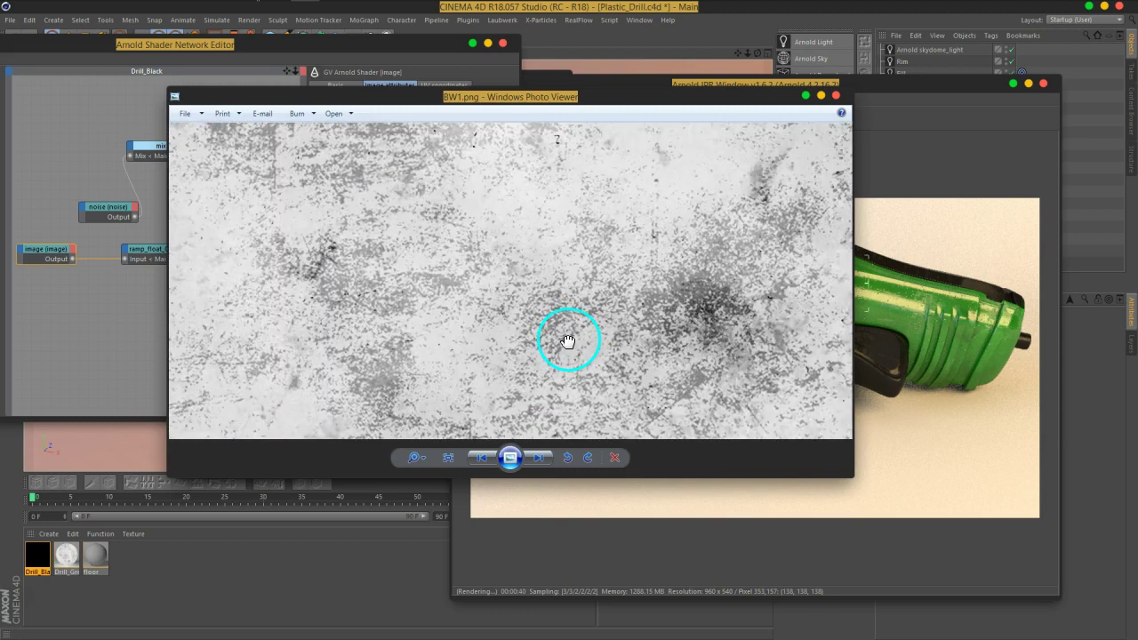
click(836, 95)
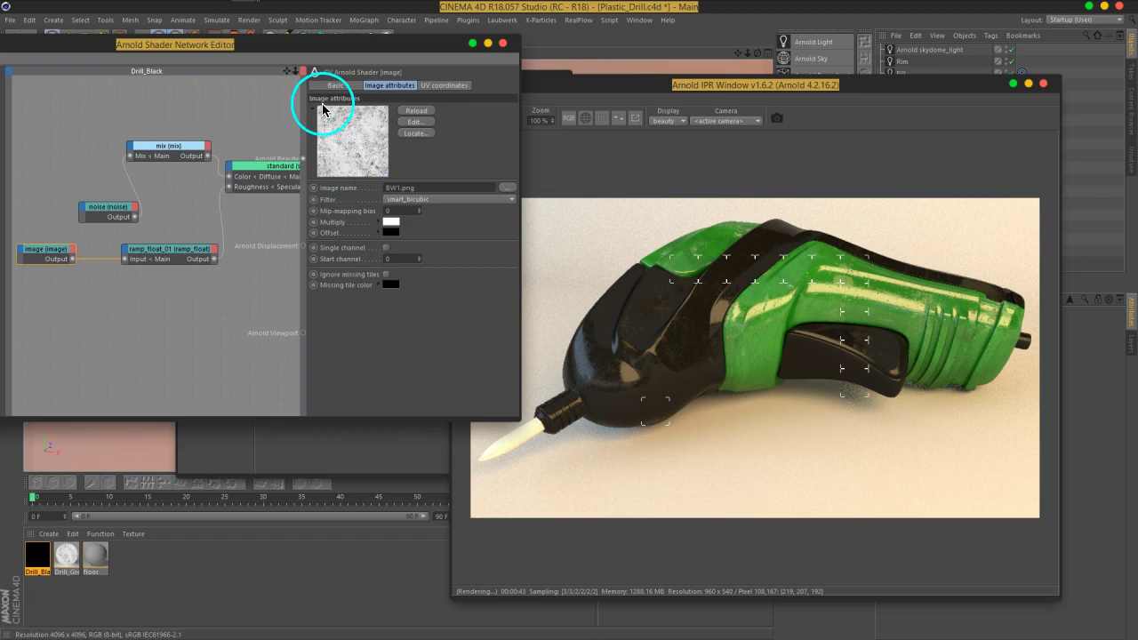
Duplicate the grunge image node below the original and wire the copy into the shader.
drag(327, 49, 443, 46)
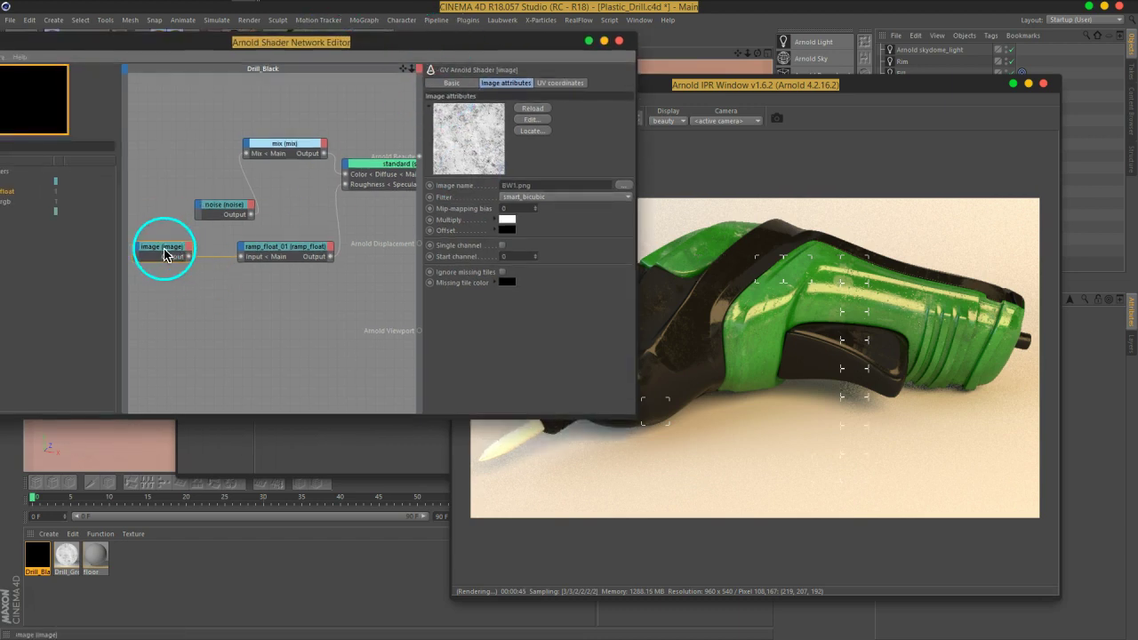
ctrl+drag(164, 255, 186, 320)
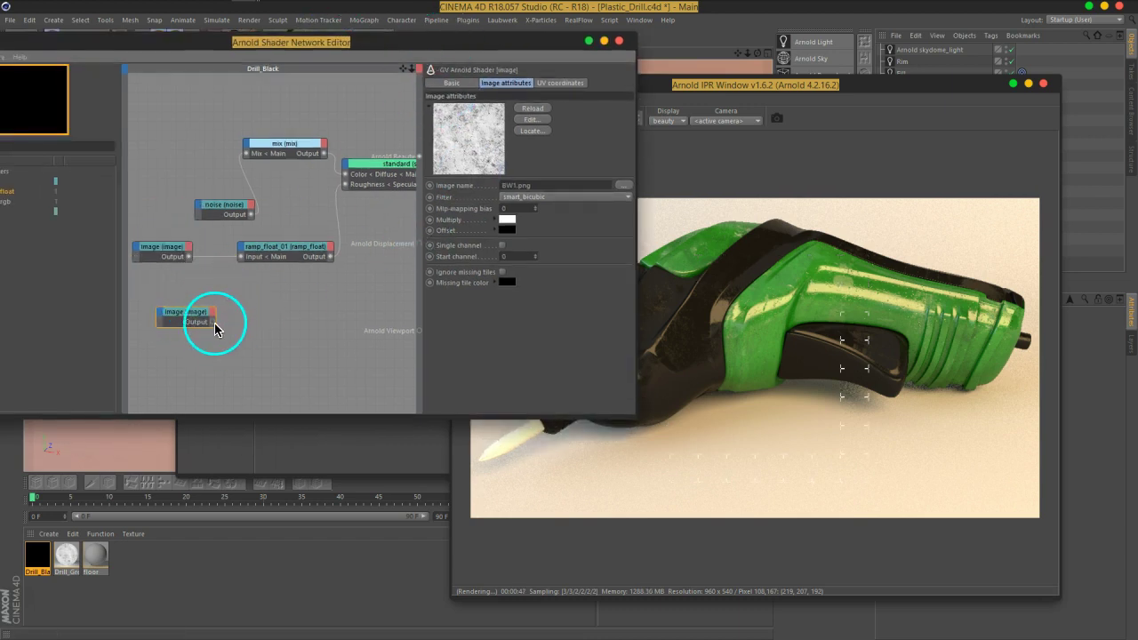
alt+middle_drag(368, 241, 326, 244)
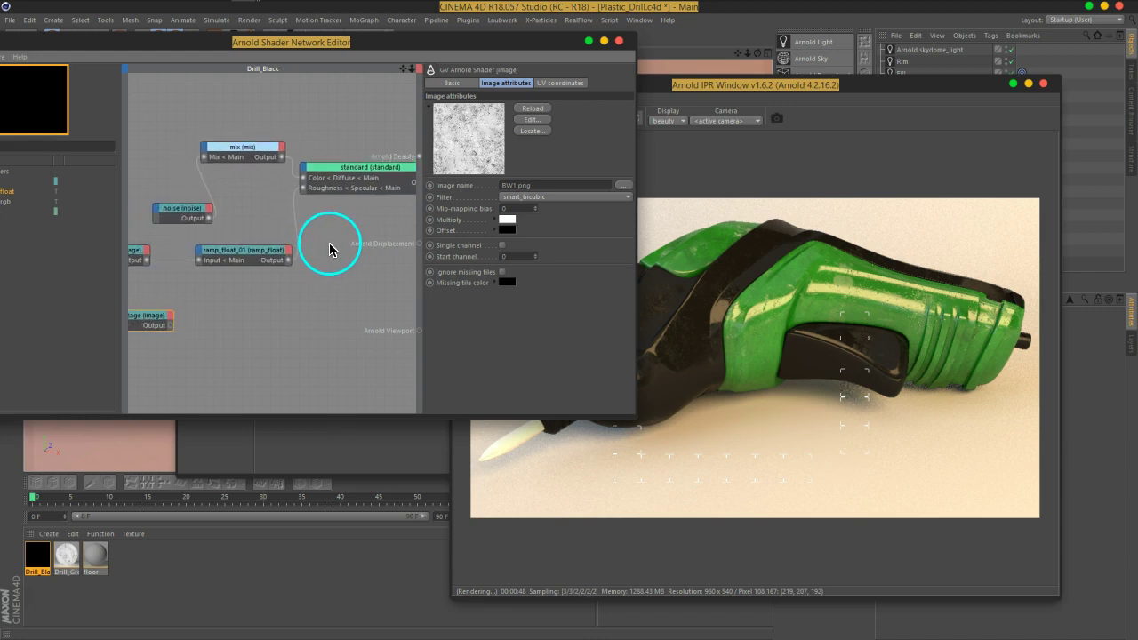
click(172, 330)
click(208, 327)
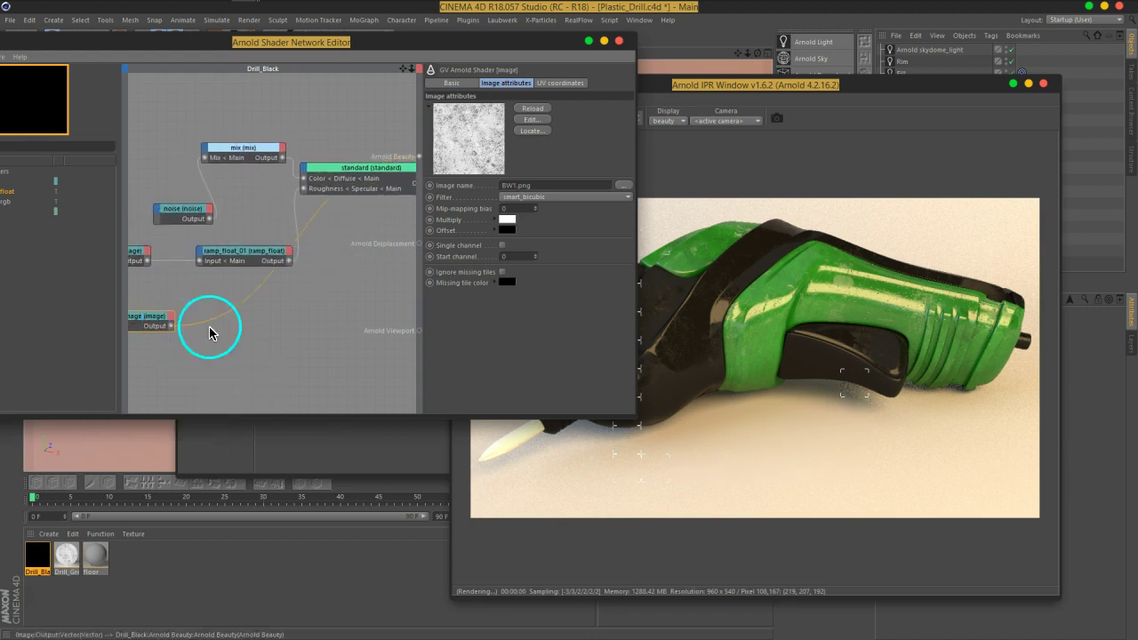
Load BW10.png into the new image node, copying it into the project.
click(625, 186)
click(597, 307)
click(846, 262)
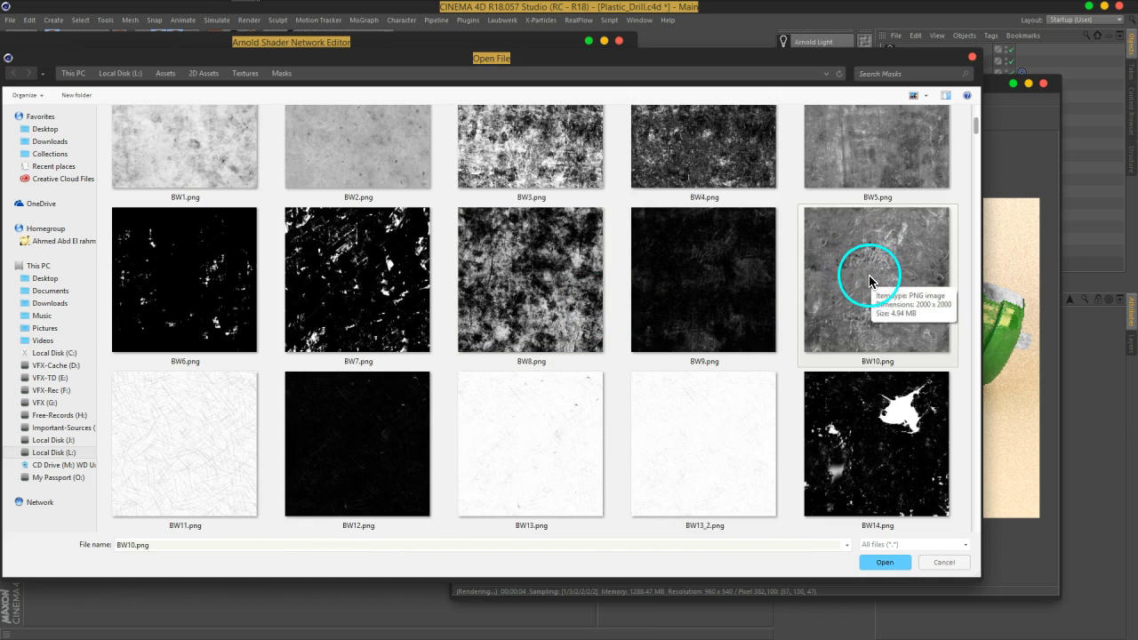
mouse_move(530, 445)
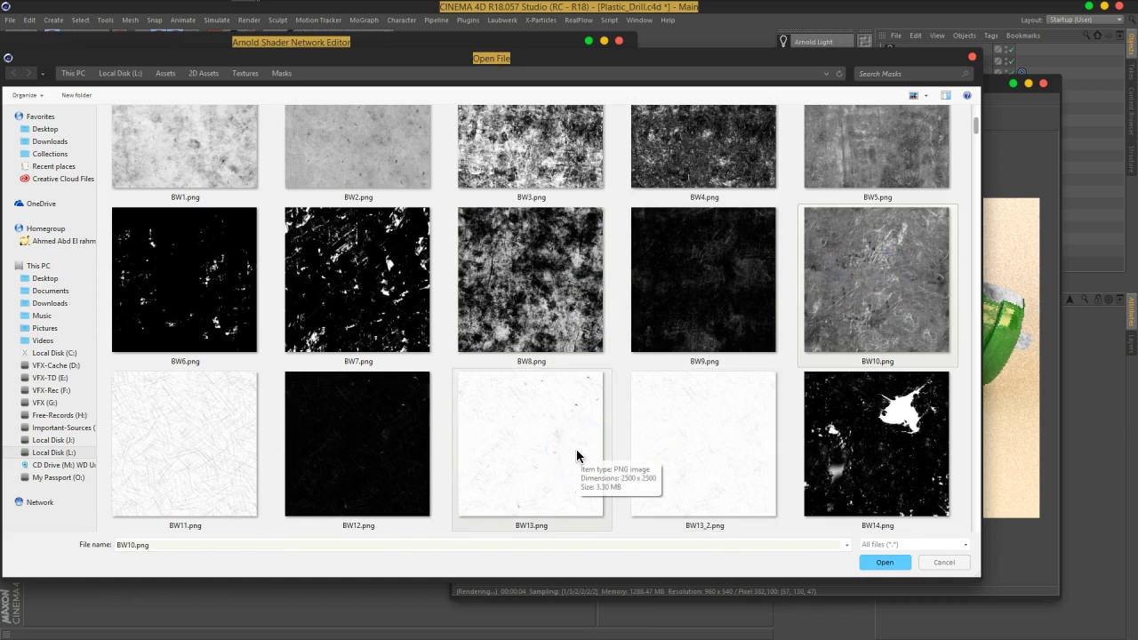
click(627, 432)
click(849, 307)
click(878, 312)
click(877, 480)
click(885, 561)
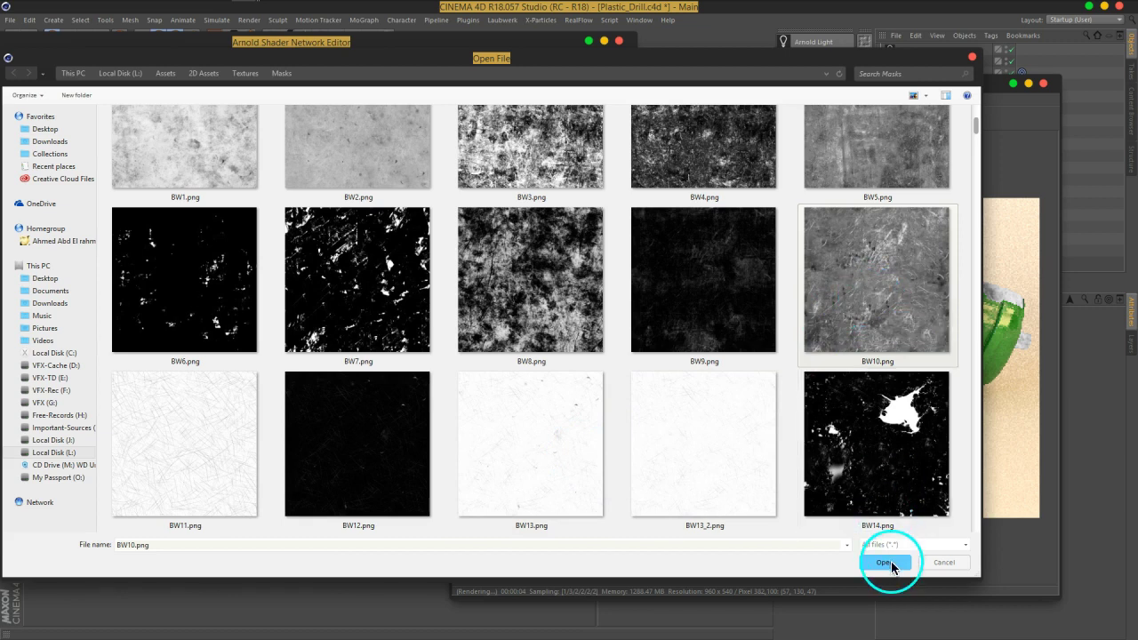
click(600, 372)
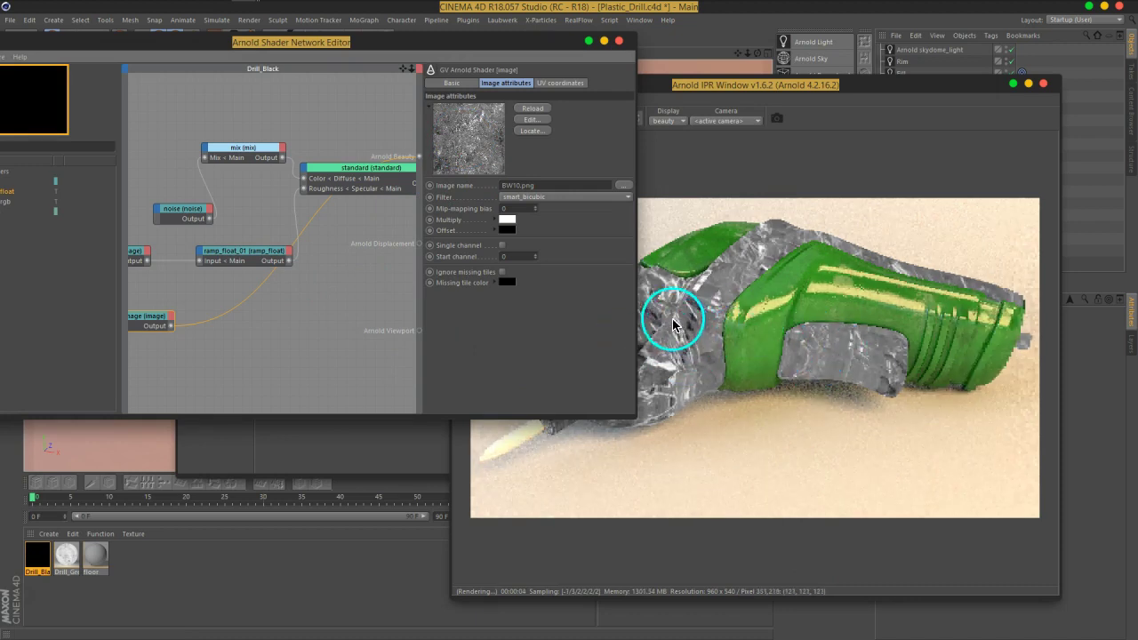
Tile the BW10.png texture 5 times in both U and V.
click(556, 82)
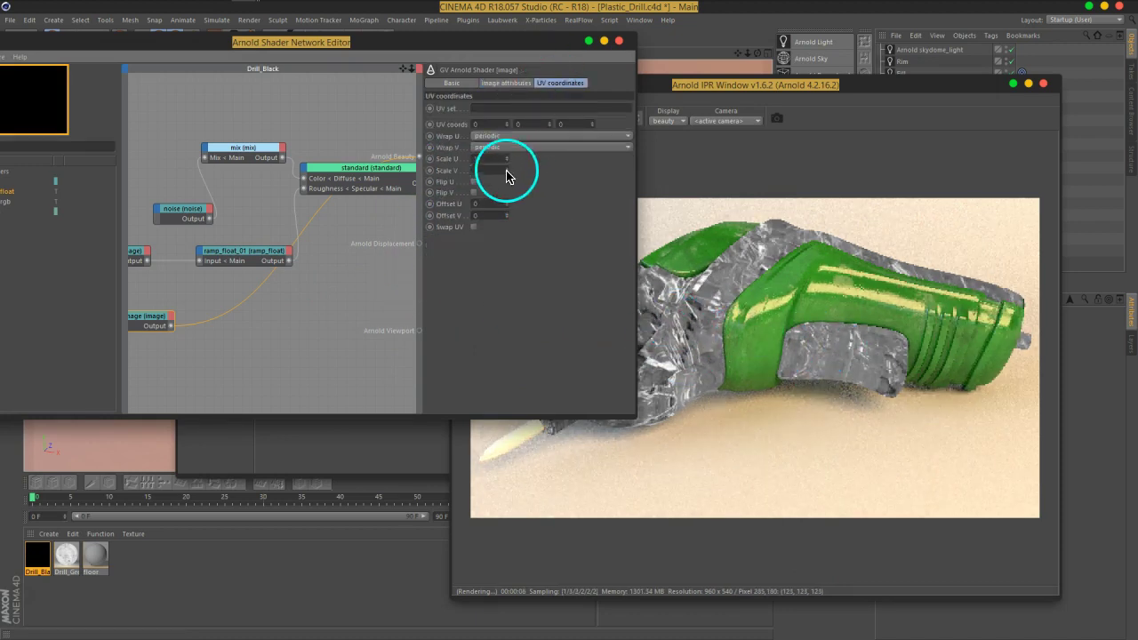
text(5)
key(Return)
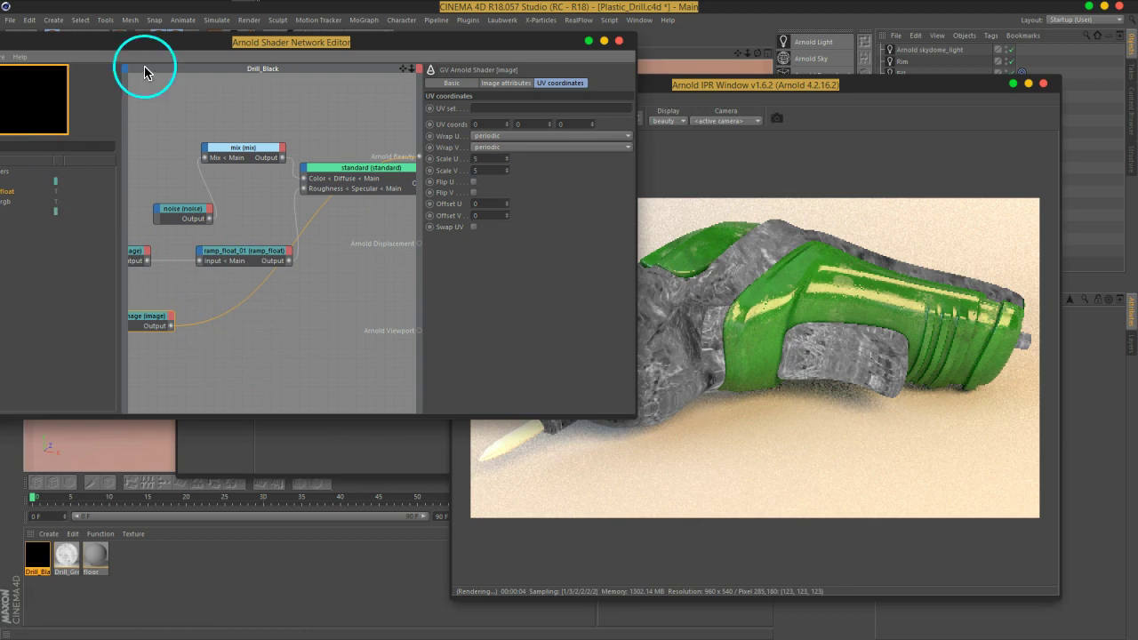
Feed the BW10 image into a new ramp_float_02 node and invert its curve from high to low.
drag(215, 316, 183, 335)
click(145, 320)
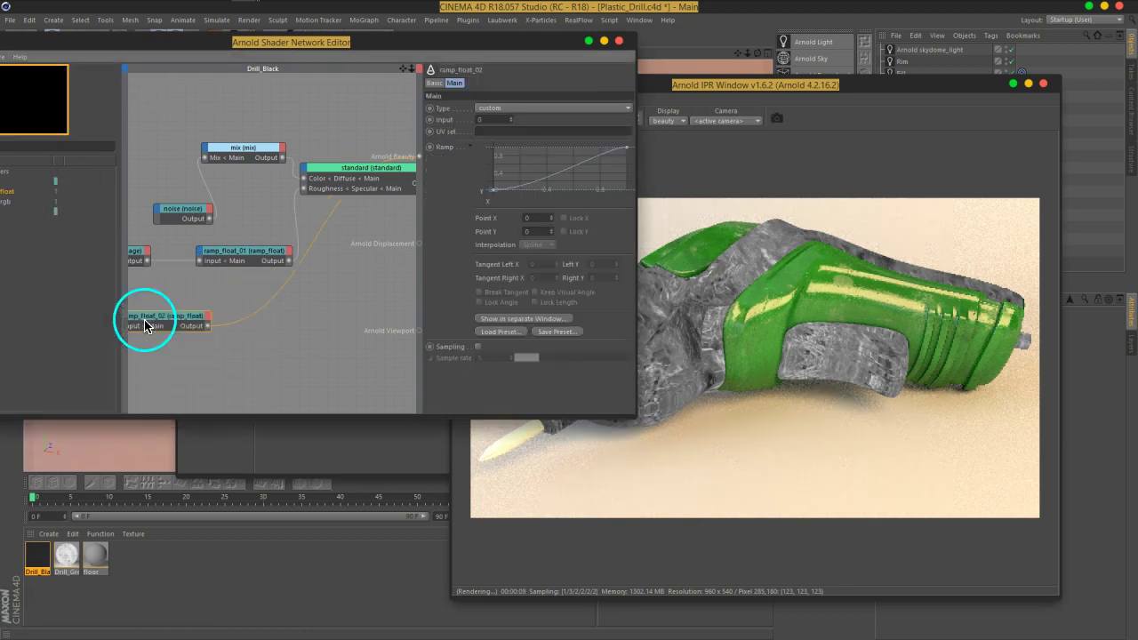
mouse_move(630, 133)
mouse_down()
mouse_move(635, 216)
mouse_move(628, 135)
mouse_move(495, 185)
mouse_move(474, 122)
mouse_up()
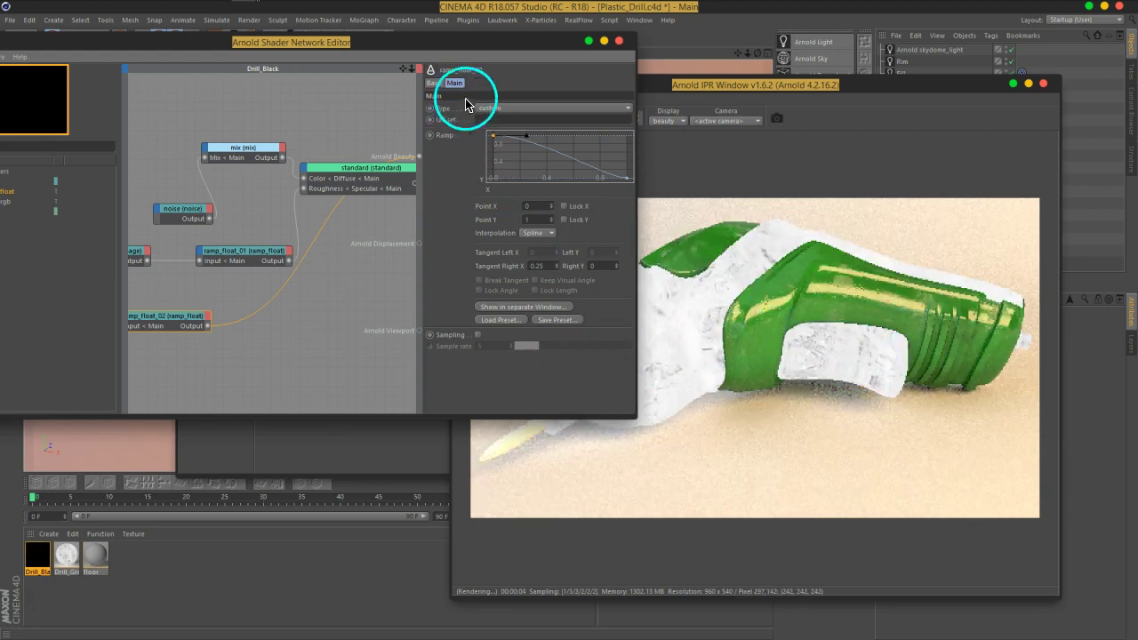
drag(472, 45, 345, 64)
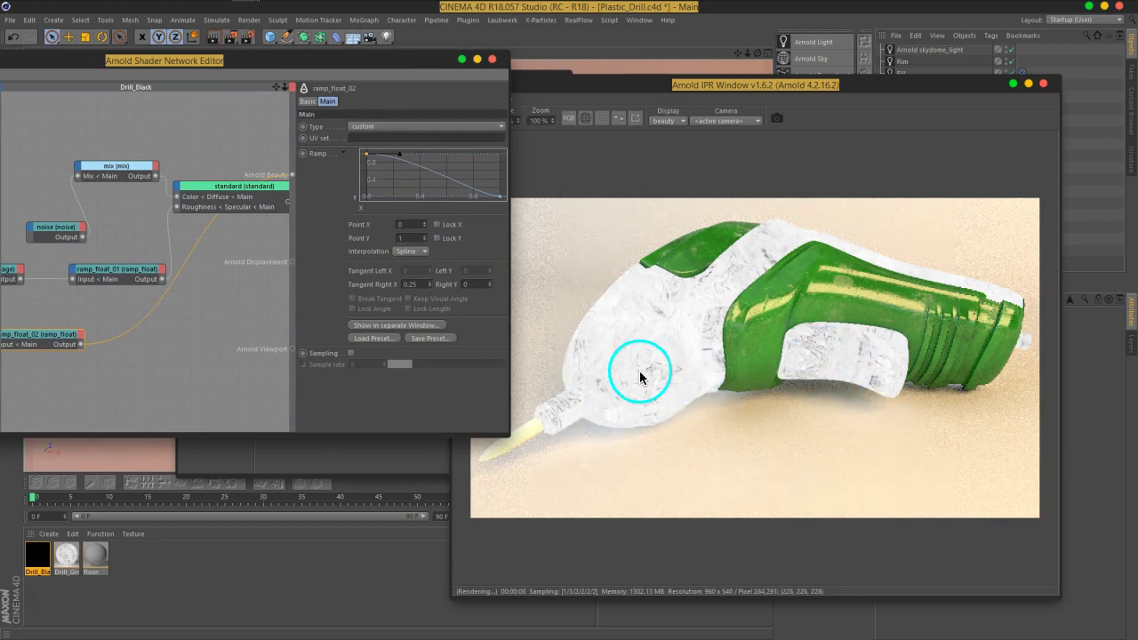
mouse_move(318, 60)
mouse_down()
mouse_move(558, 79)
mouse_move(527, 78)
mouse_up()
middle_drag(376, 223, 310, 208)
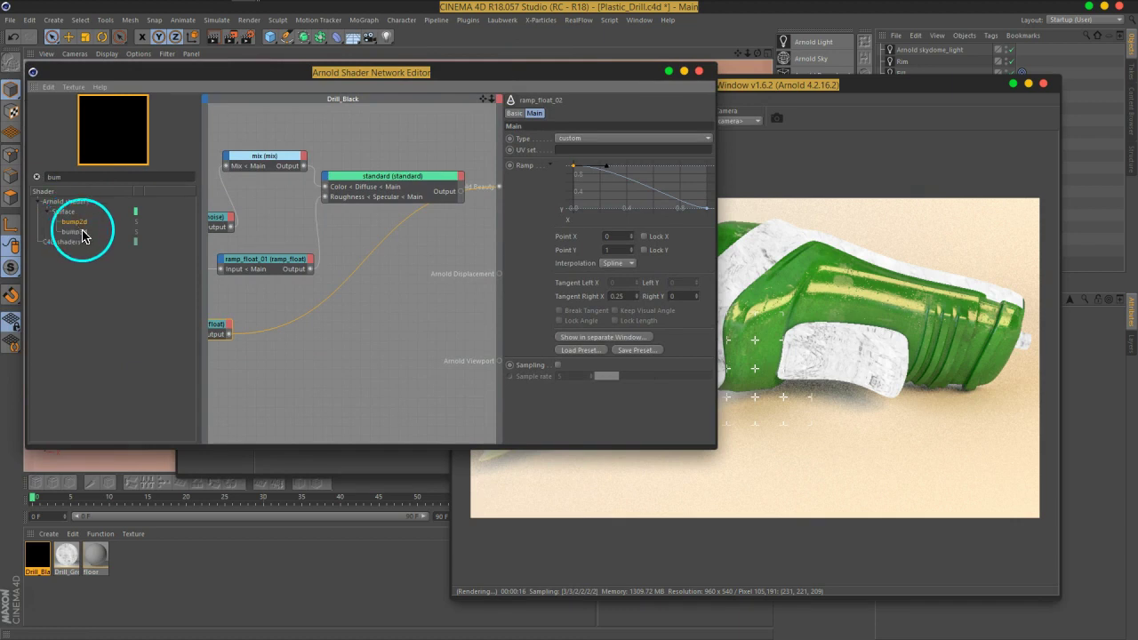
Route a new bump2d node to Beauty, with standard as Shader and ramp_float_02 as Bump map.
mouse_move(75, 221)
mouse_down()
mouse_move(245, 322)
mouse_move(381, 287)
mouse_up()
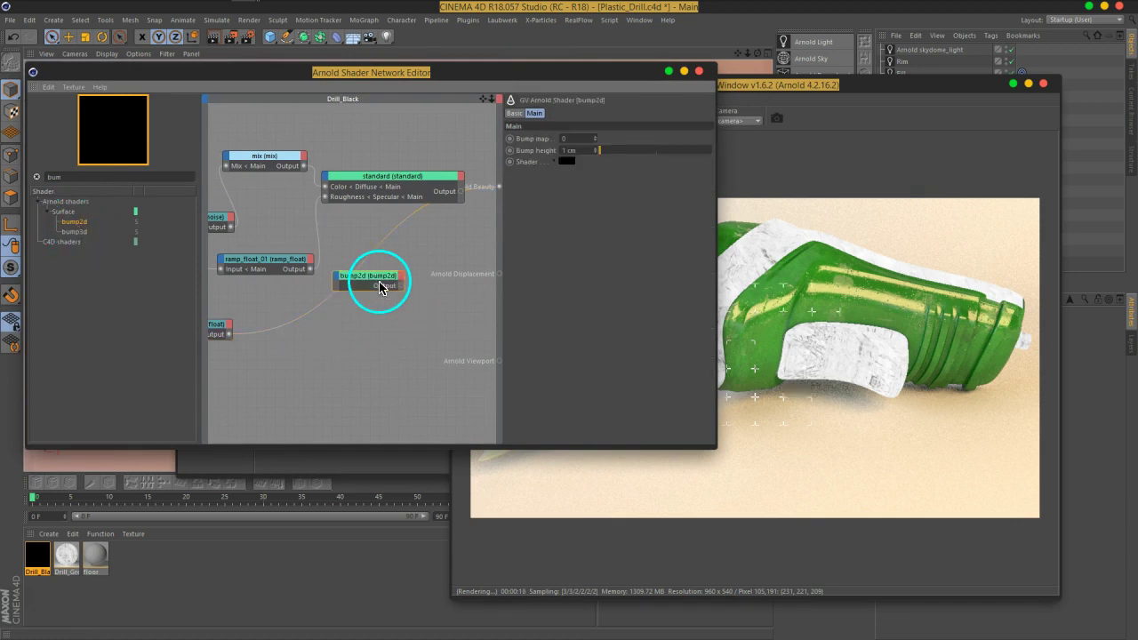
drag(474, 238, 499, 189)
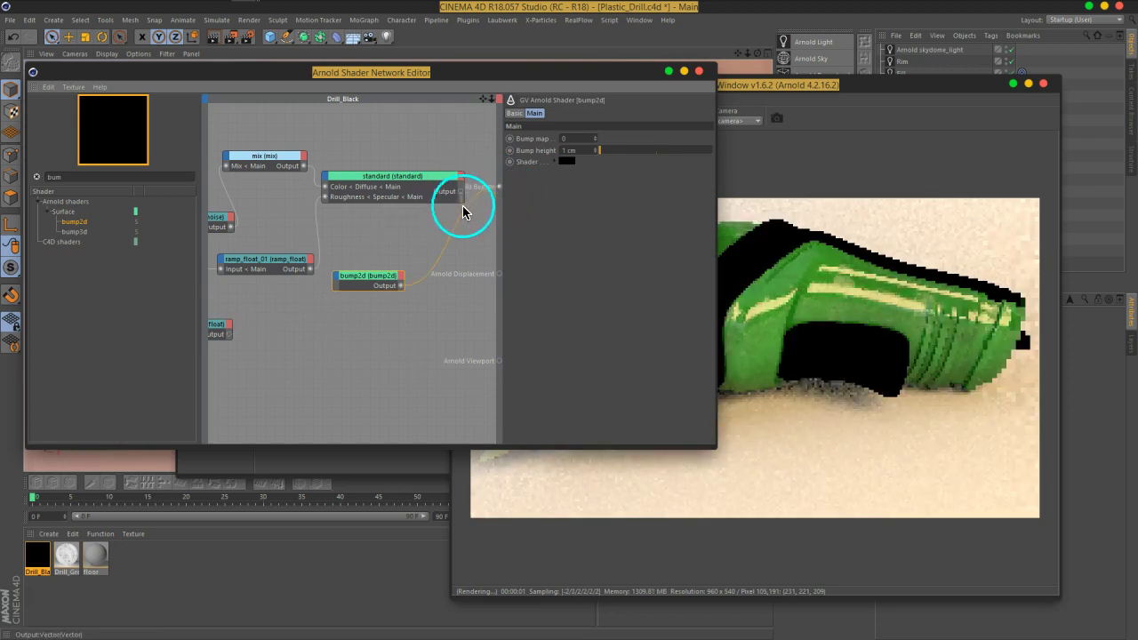
click(337, 280)
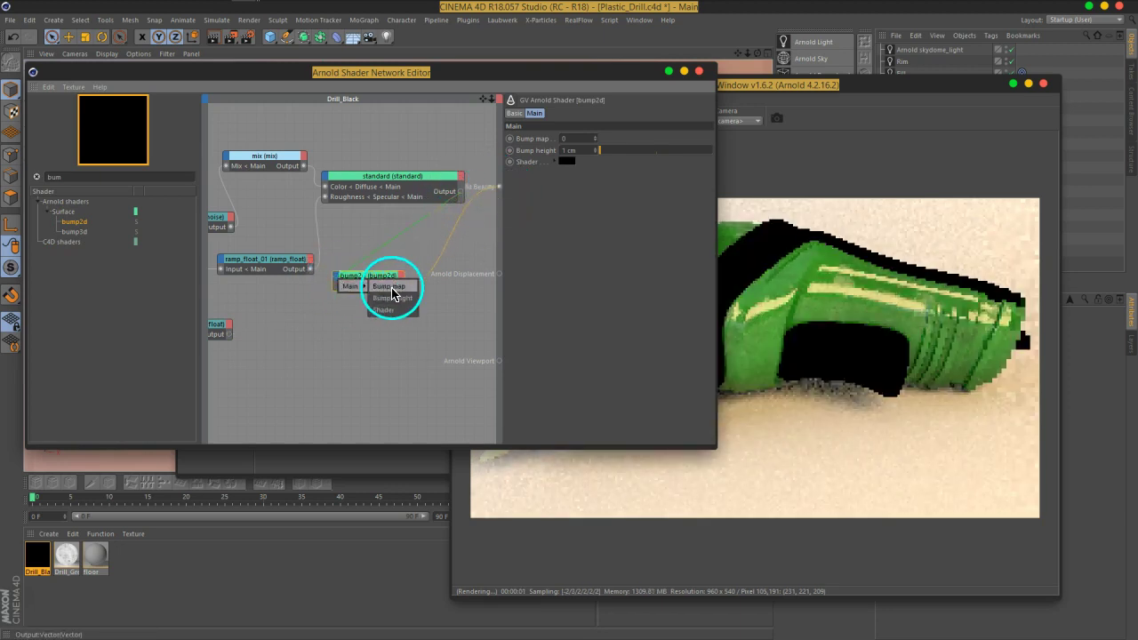
drag(384, 310, 230, 333)
drag(336, 321, 342, 281)
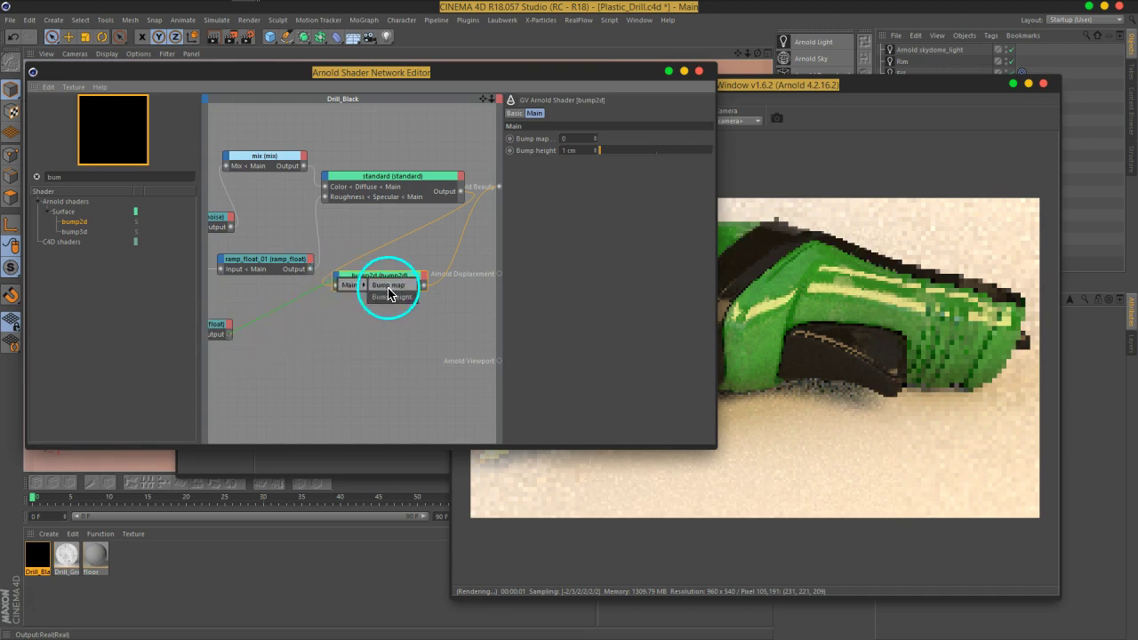
click(388, 284)
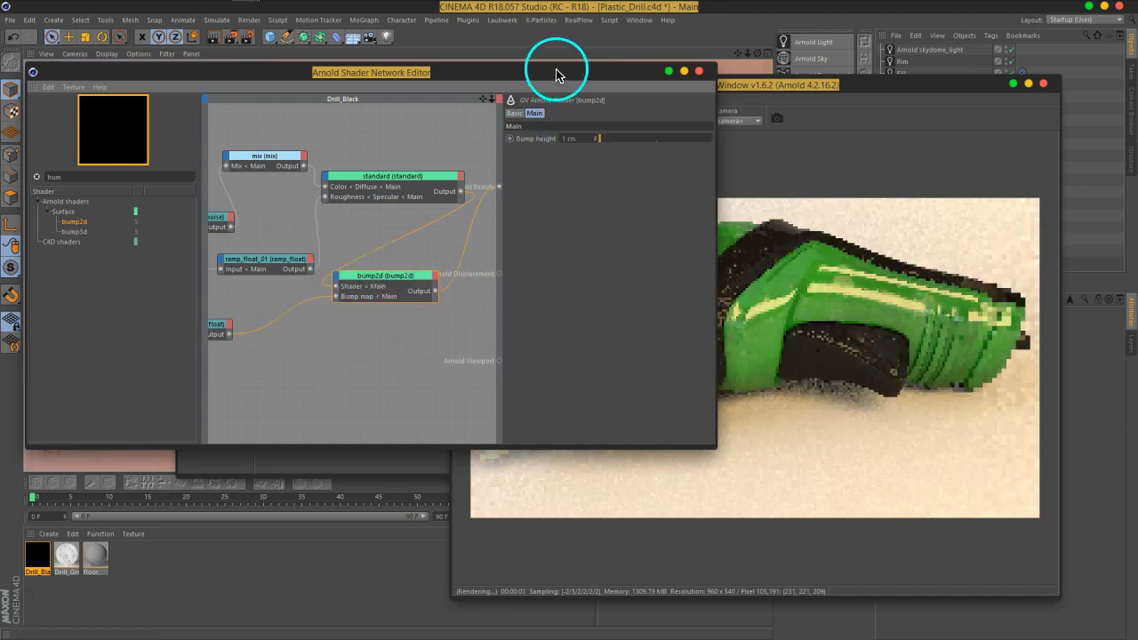
drag(557, 72, 353, 73)
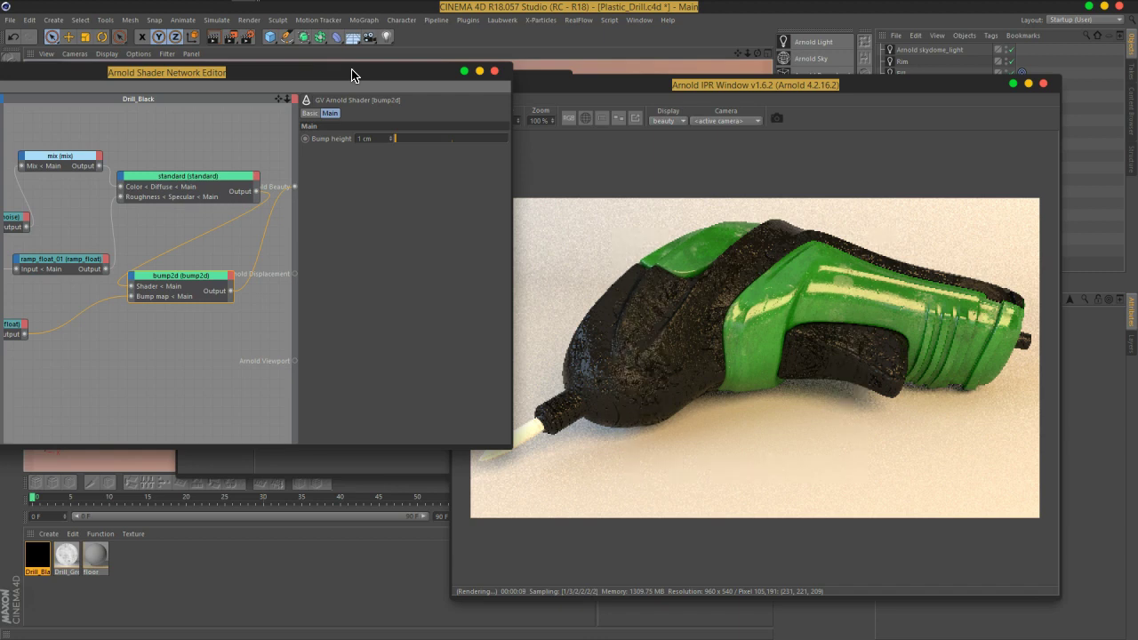
Lower the bump2d Bump height from 1 cm to 0.02 cm, trying 0.1 cm first.
double_click(377, 138)
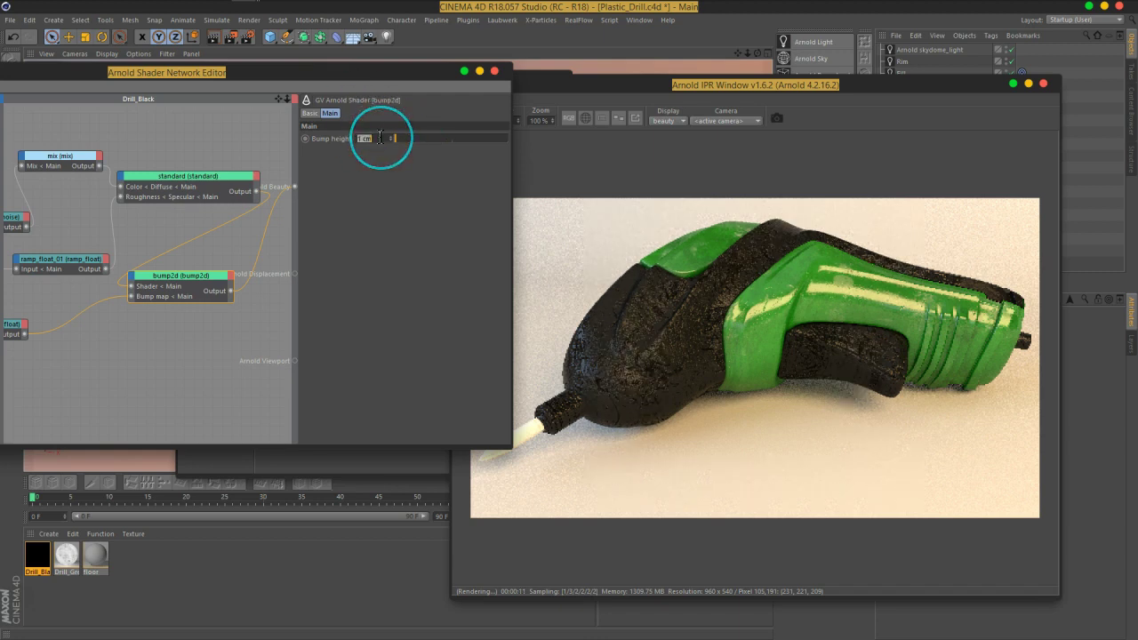
text(0.1)
key(Return)
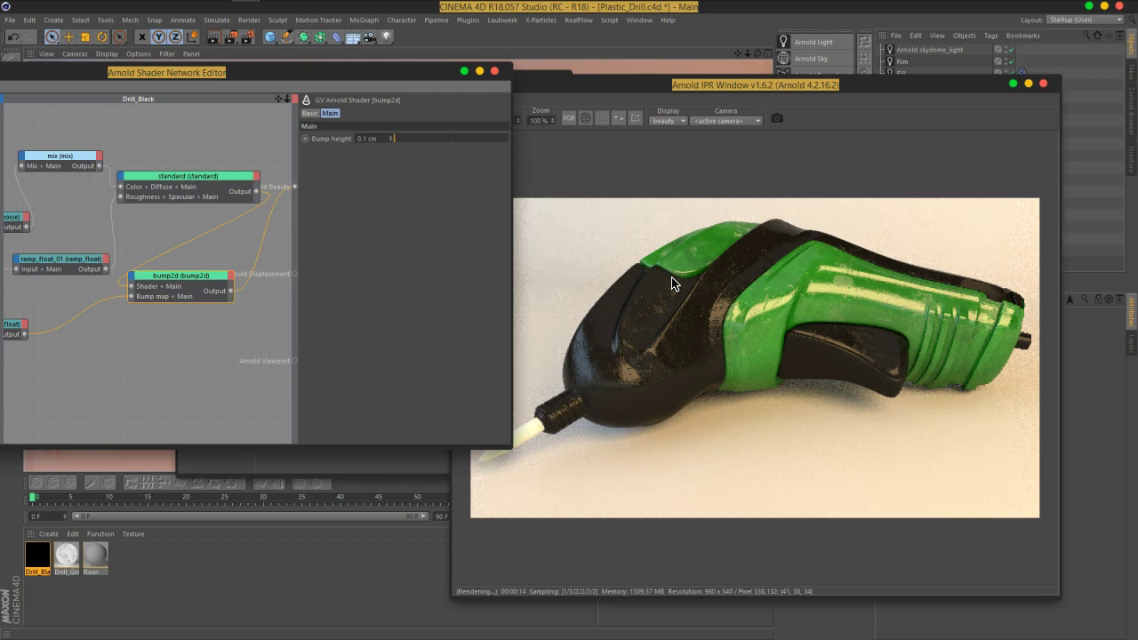
click(681, 303)
click(383, 139)
text(0.02)
key(Return)
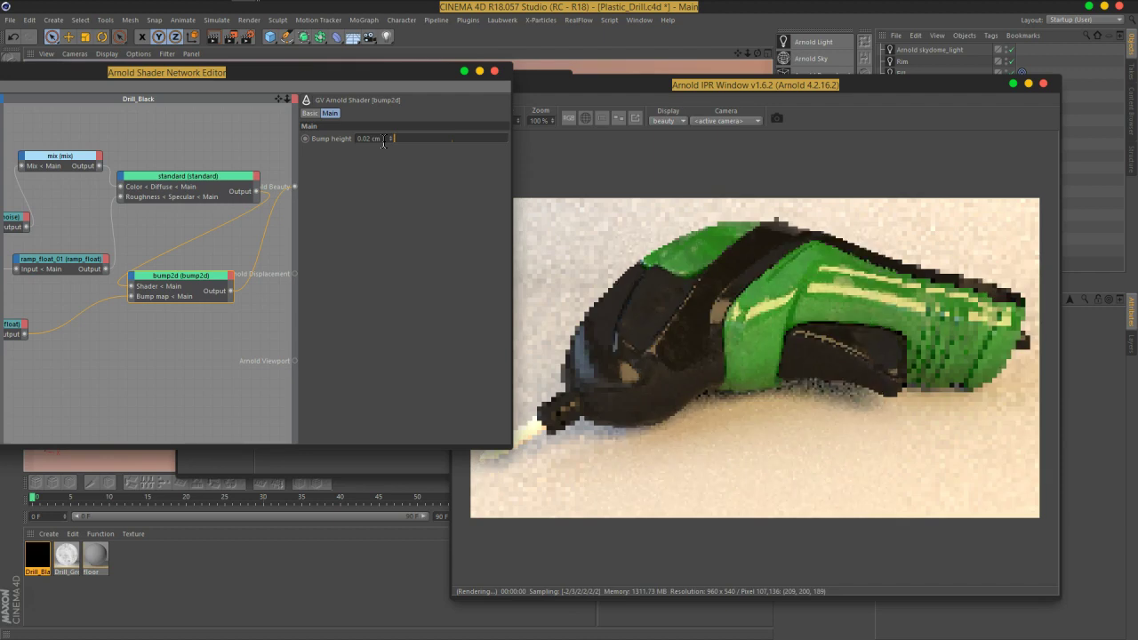
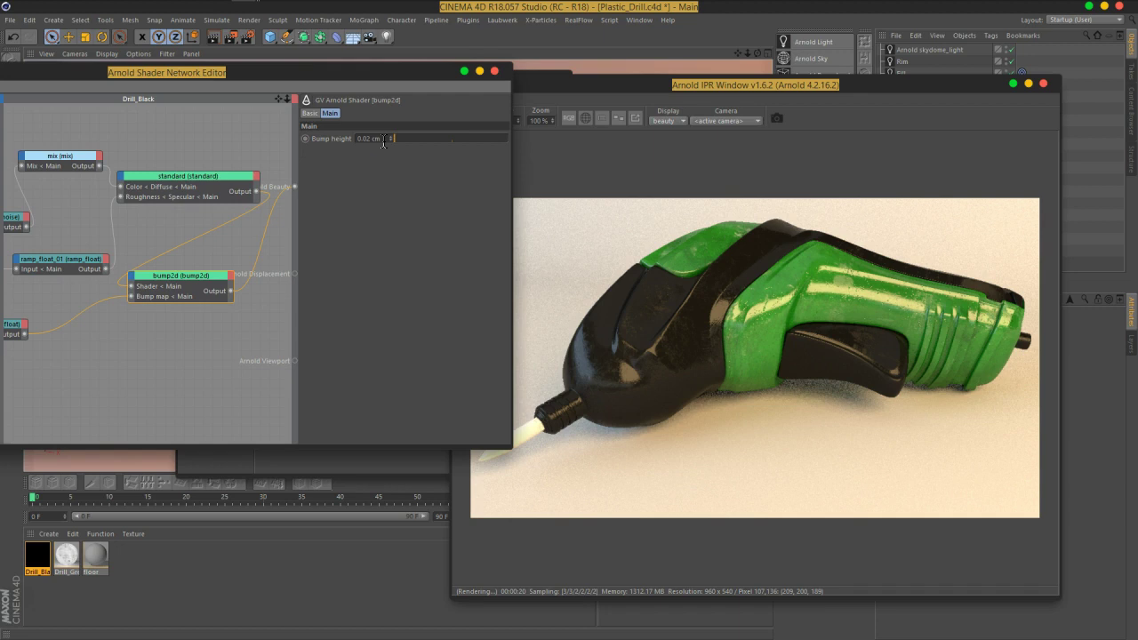
Move the Arnold IPR window to the top right and open the Material Manager's Create menu.
drag(779, 91, 824, 47)
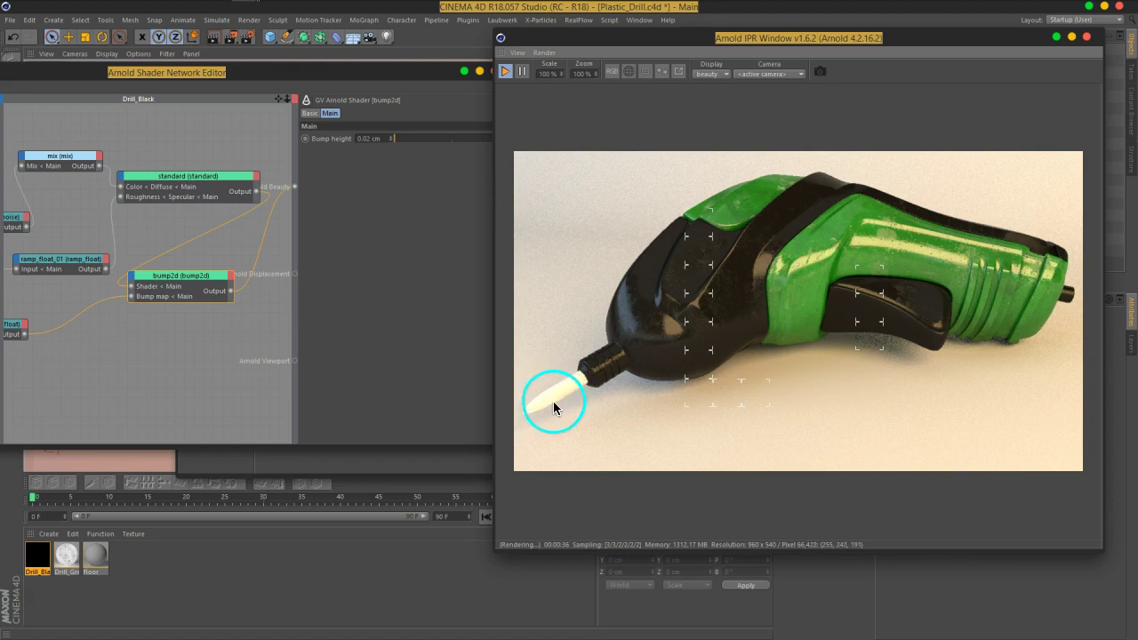
click(211, 561)
Create a new Arnold material and apply it to the drill tip.
click(48, 534)
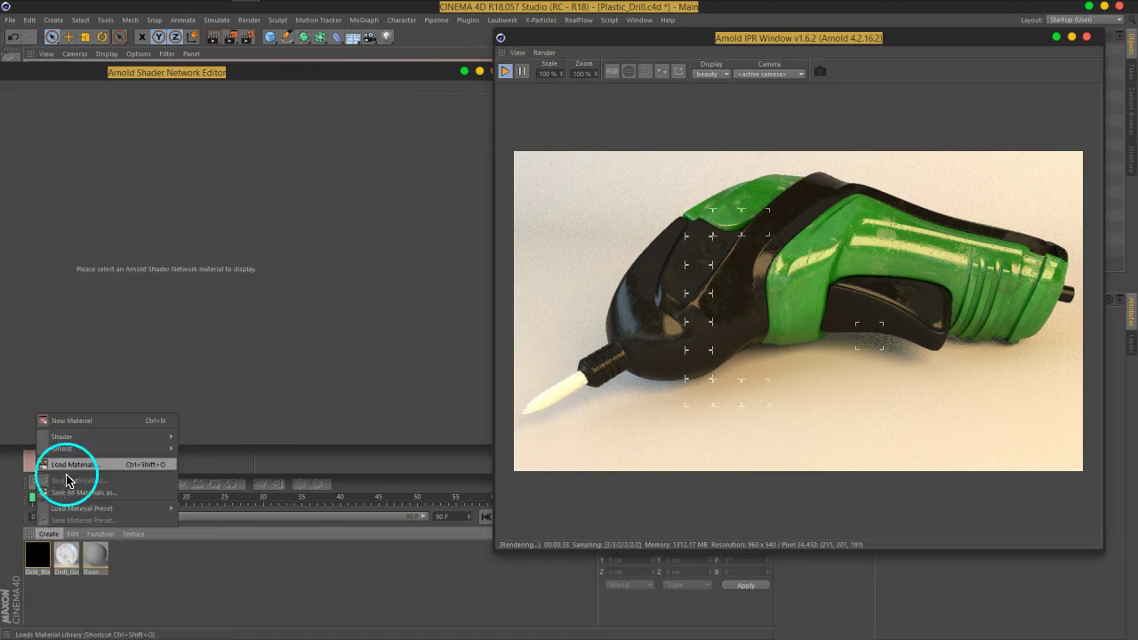
click(205, 427)
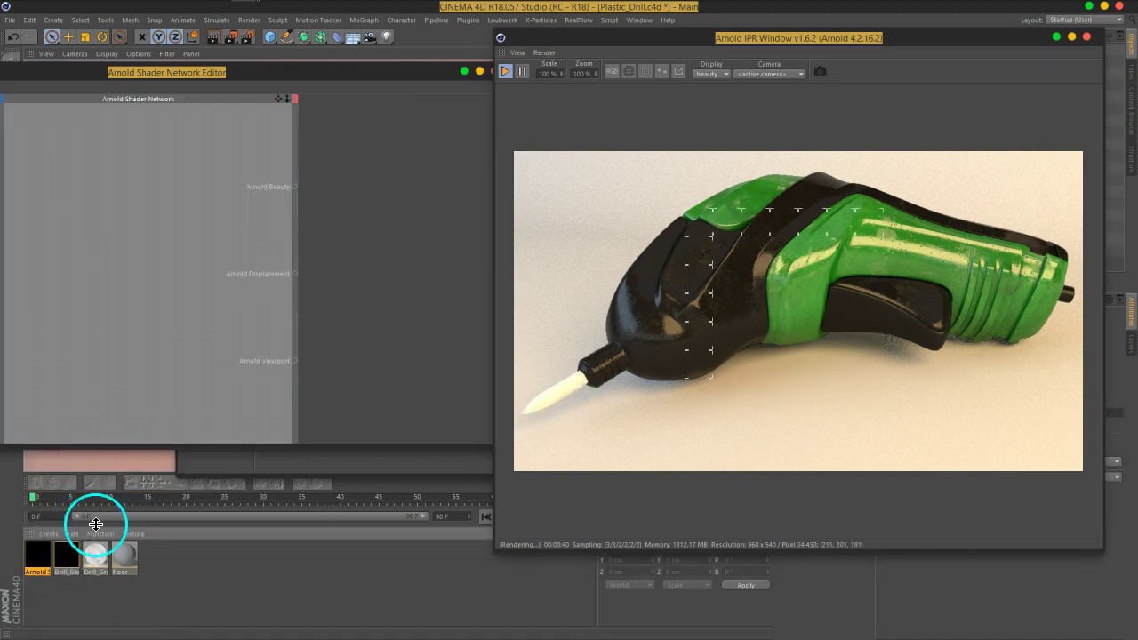
drag(673, 39, 638, 483)
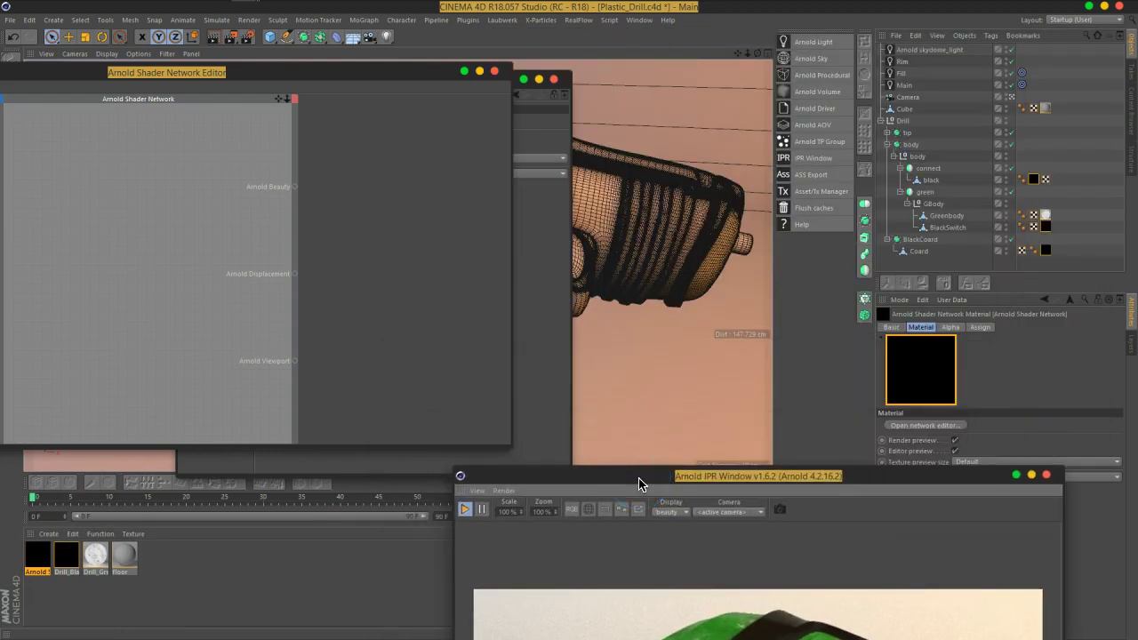
mouse_move(38, 555)
mouse_down()
mouse_move(327, 487)
mouse_move(908, 132)
mouse_up()
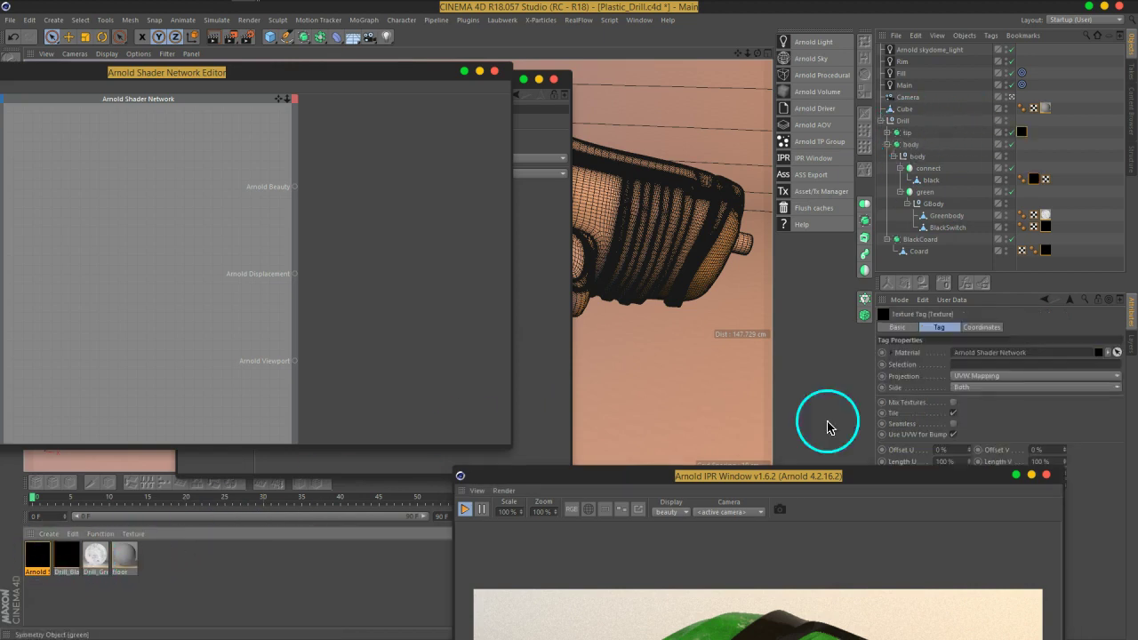
drag(765, 483, 855, 53)
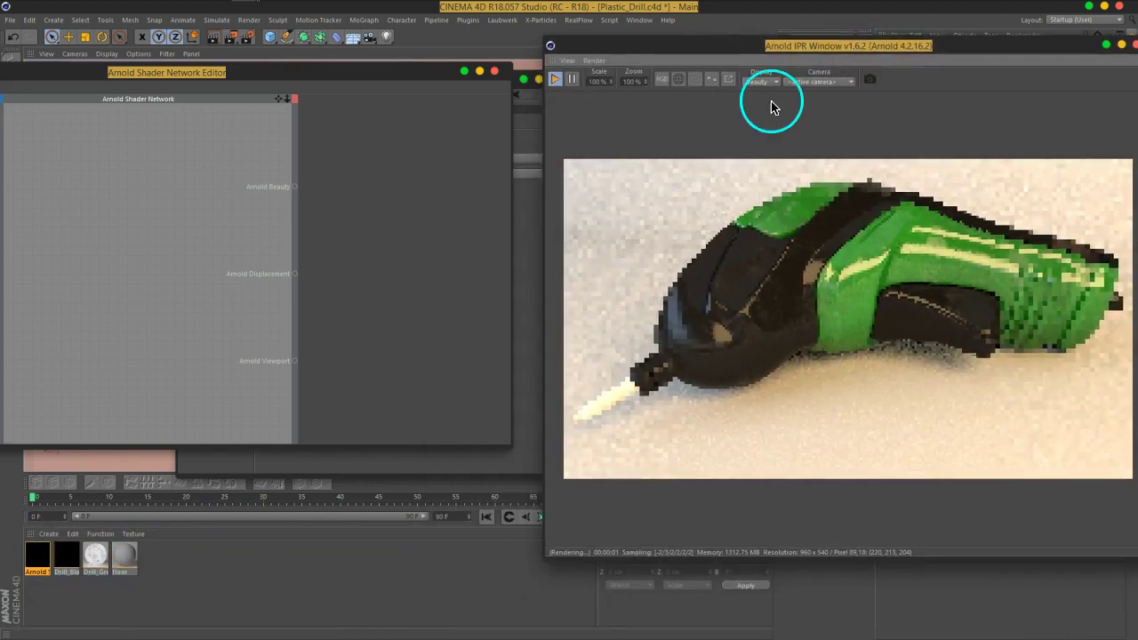
Open the Arnold material's empty shader network with its shader list visible.
click(521, 254)
click(551, 80)
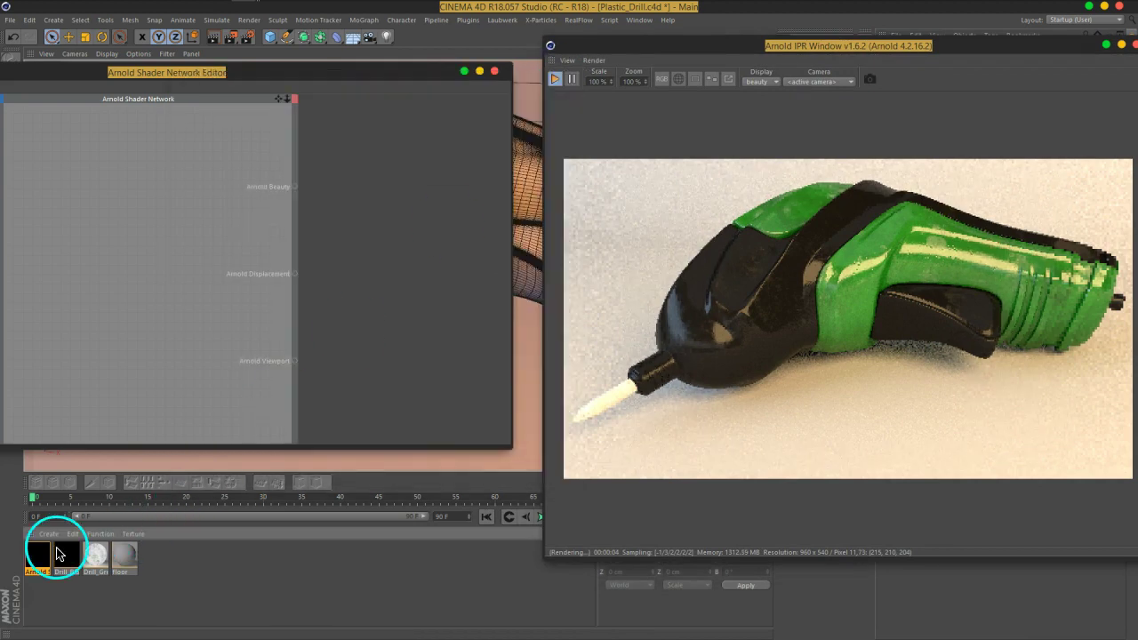
double_click(38, 558)
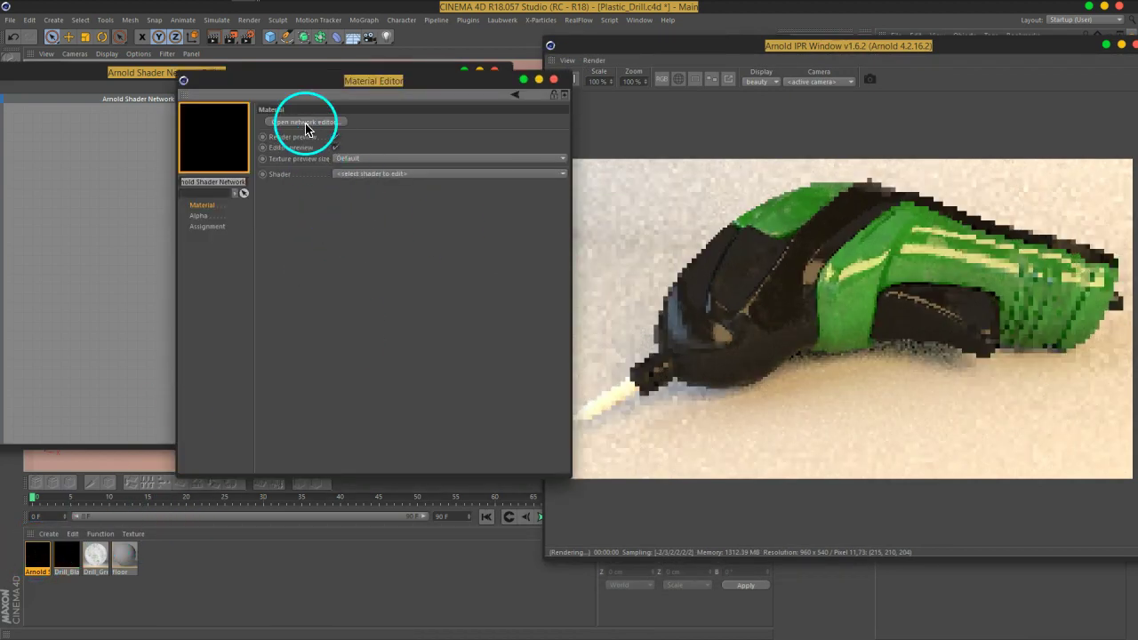
click(480, 104)
click(553, 79)
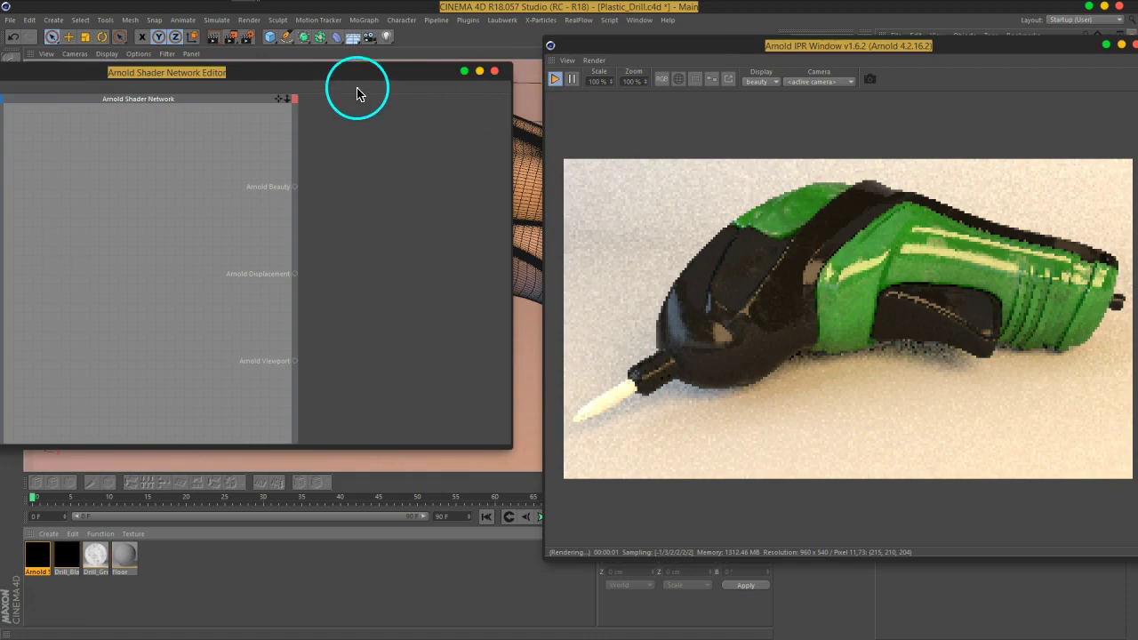
drag(356, 83, 558, 71)
Add a standard shader node wired to the Arnold beauty output.
double_click(85, 164)
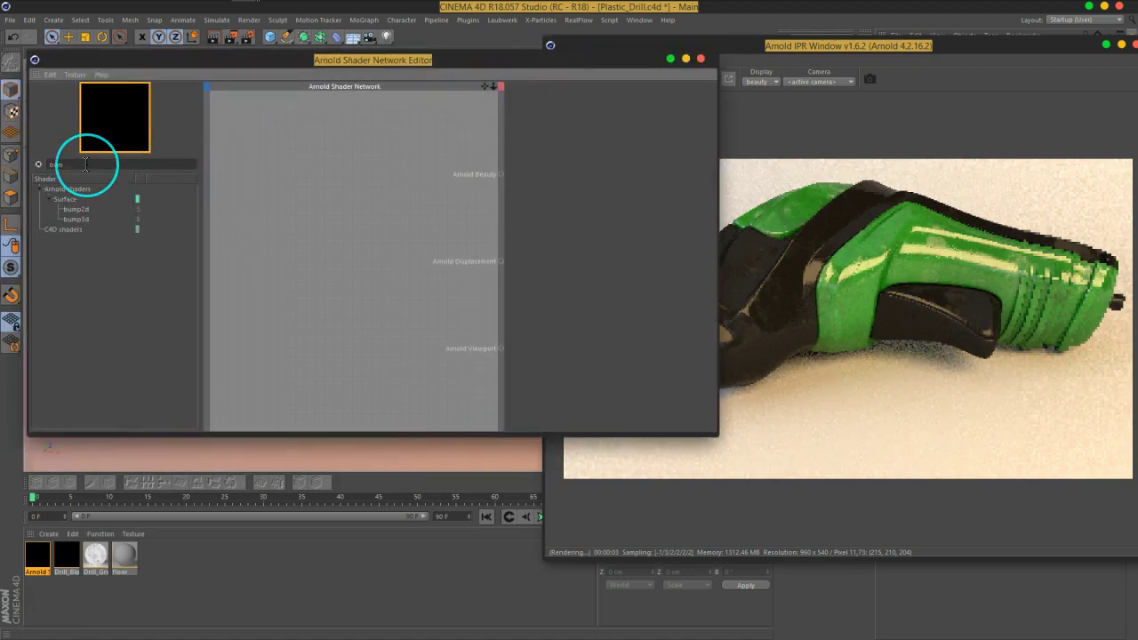
text(stan)
click(61, 189)
drag(76, 211, 347, 208)
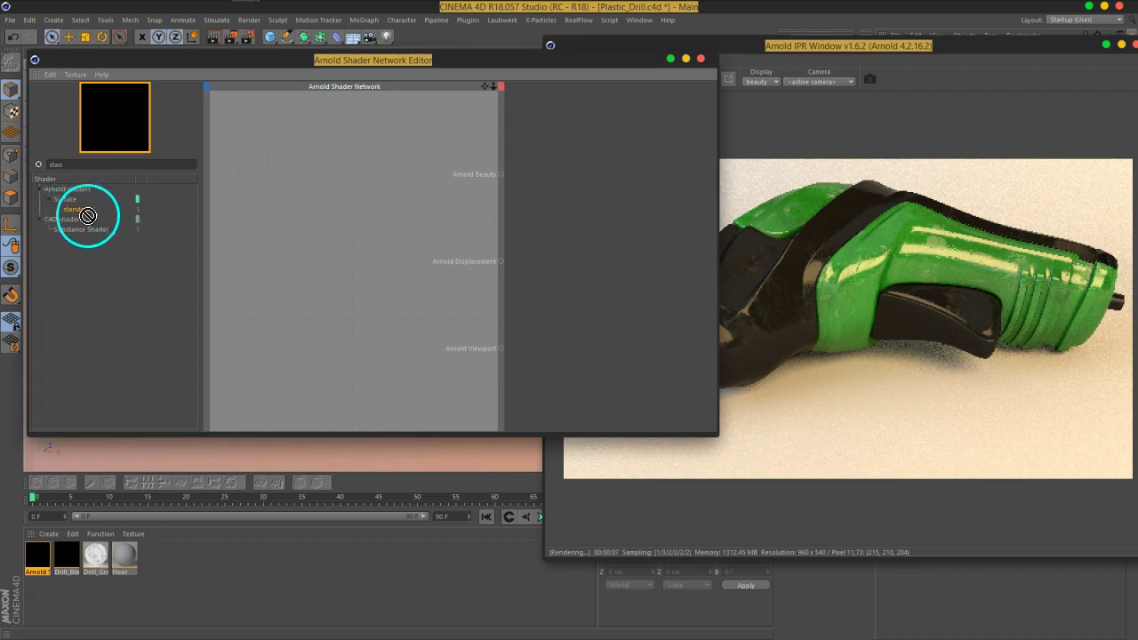
Set diffuse weight 0, specular roughness 0.11, and IOR-based Fresnel with IOR 25.
drag(658, 146, 498, 160)
drag(607, 64, 438, 59)
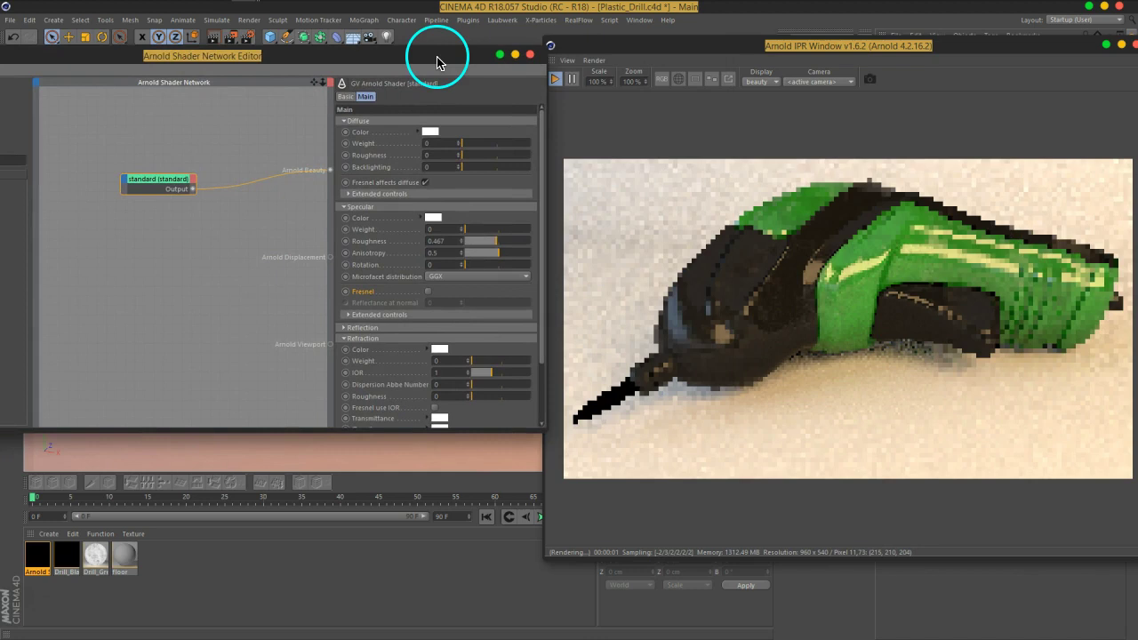
mouse_move(496, 241)
mouse_down()
mouse_move(471, 248)
mouse_move(526, 229)
mouse_move(576, 235)
mouse_up()
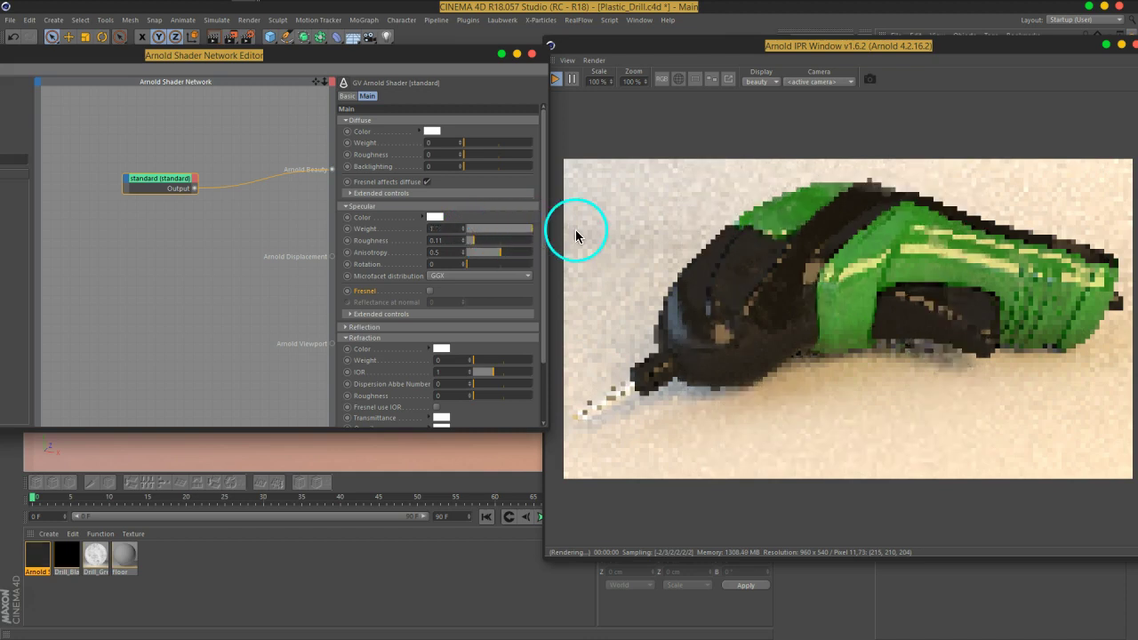
click(430, 292)
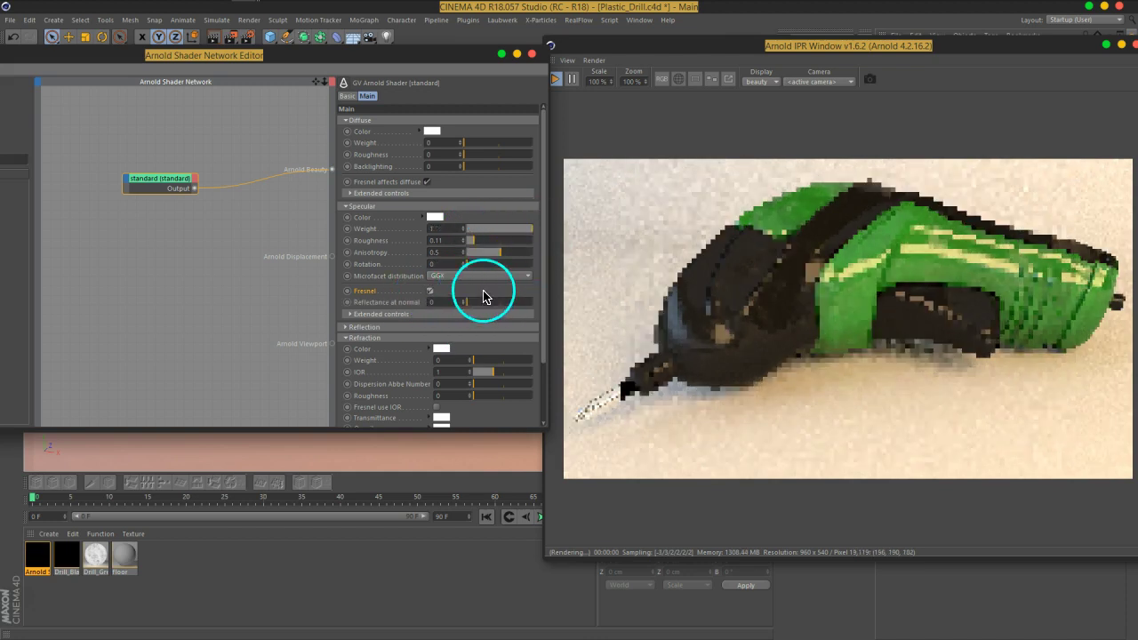
scroll(494, 338, down, 3)
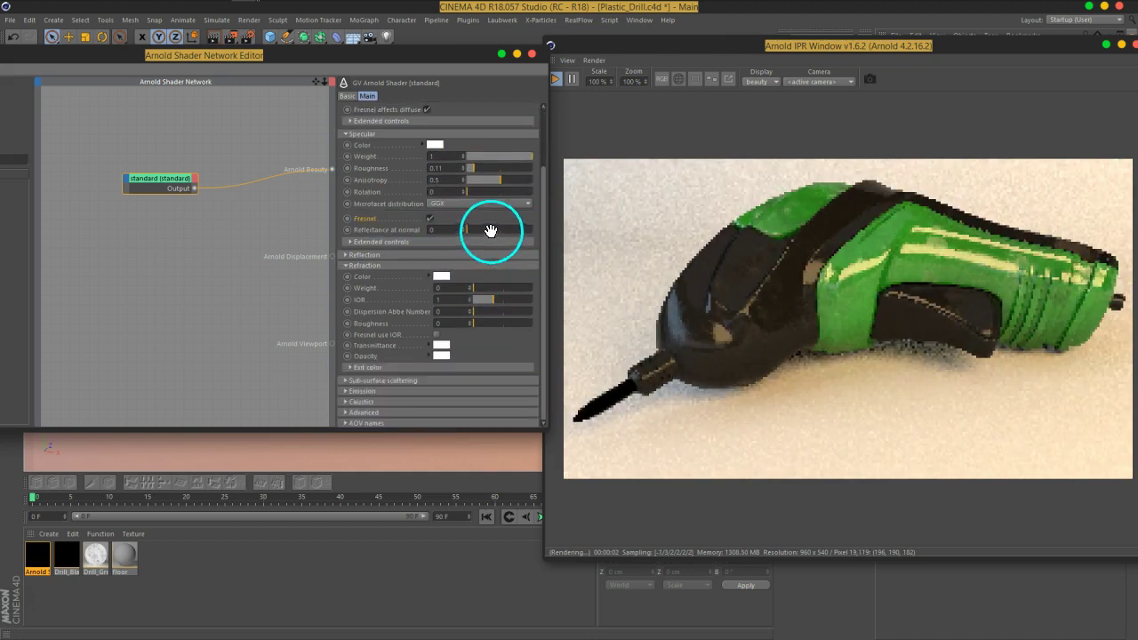
click(436, 335)
click(459, 298)
text(25)
key(Return)
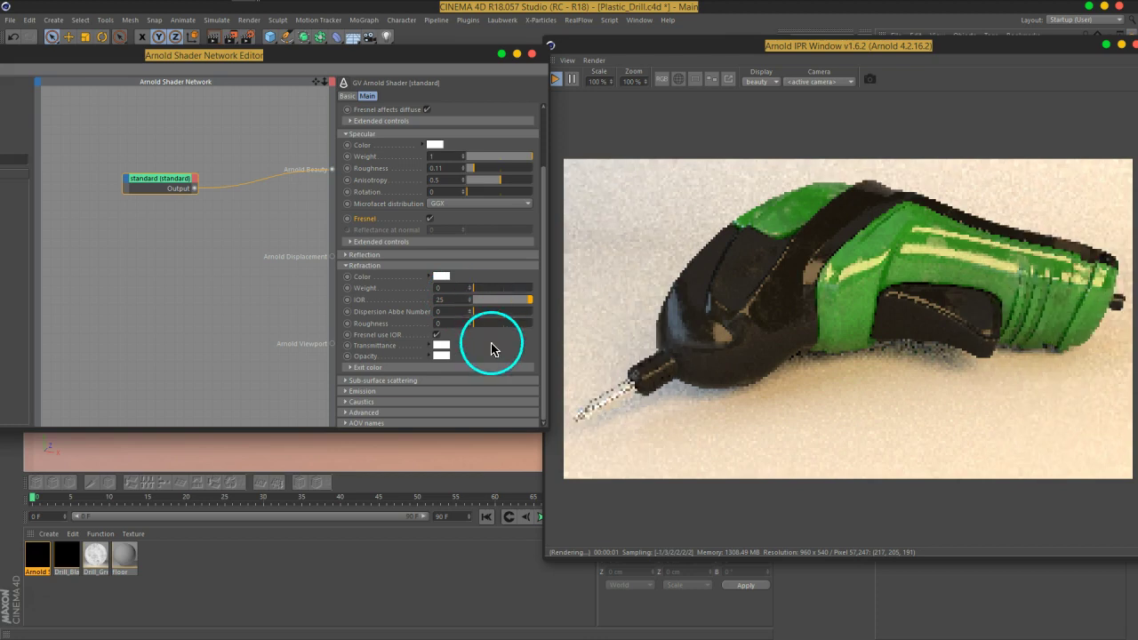
Set the standard shader's diffuse colour to black.
scroll(481, 153, up, 1)
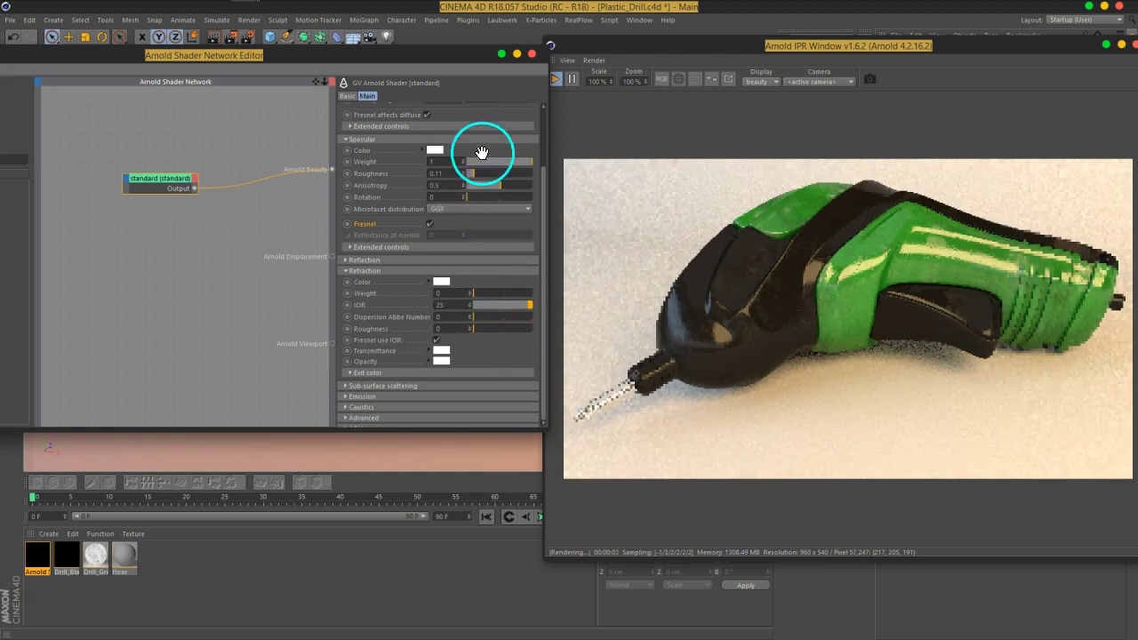
scroll(482, 195, up, 4)
click(435, 129)
drag(407, 157, 386, 157)
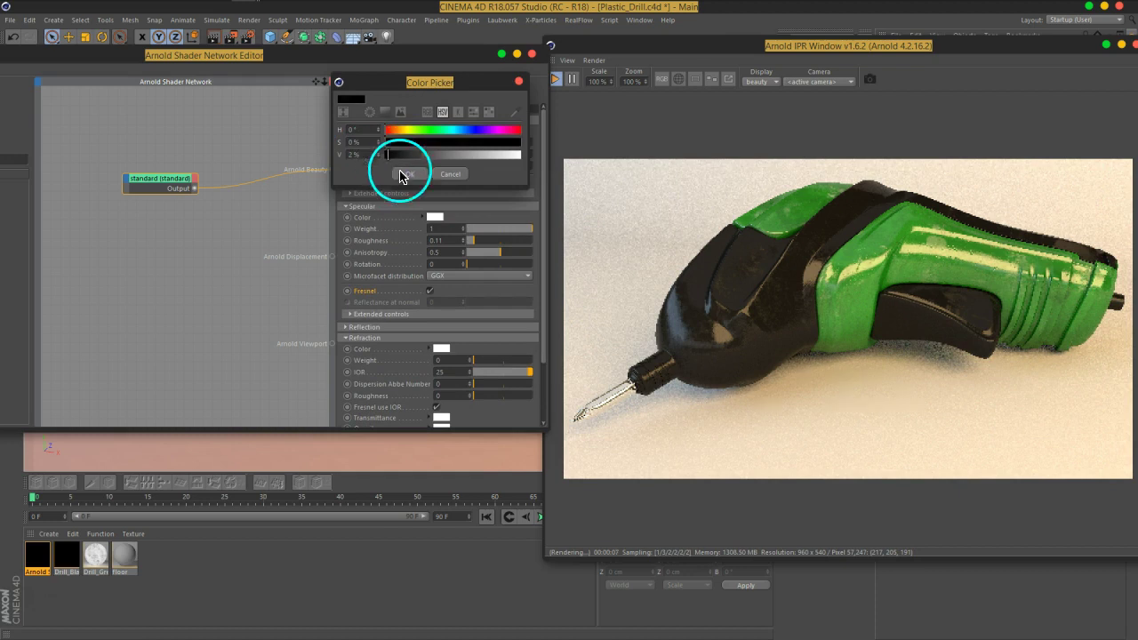
click(402, 175)
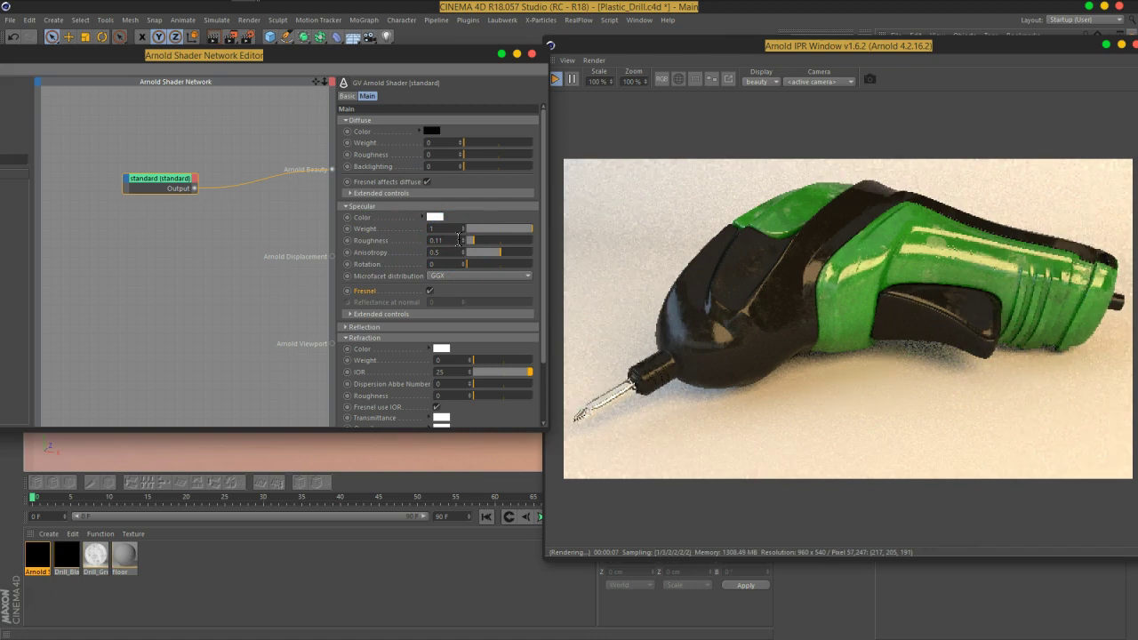
Limit the IPR render to a region around the drill bit and tune diffuse weight and roughness.
click(694, 82)
drag(974, 294, 608, 395)
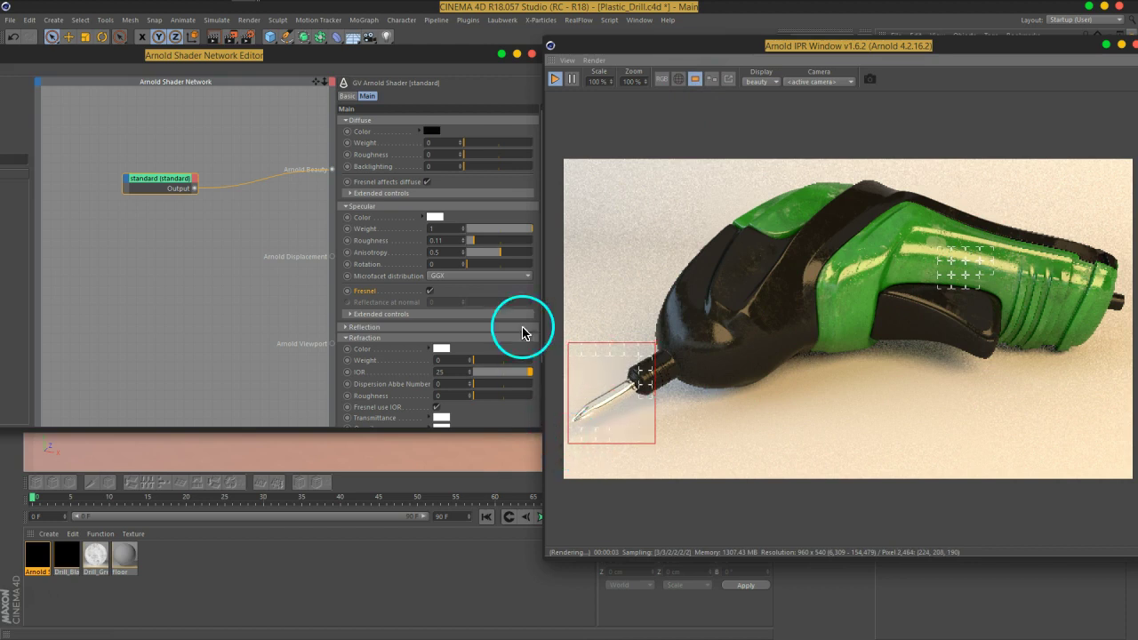
drag(462, 140, 476, 147)
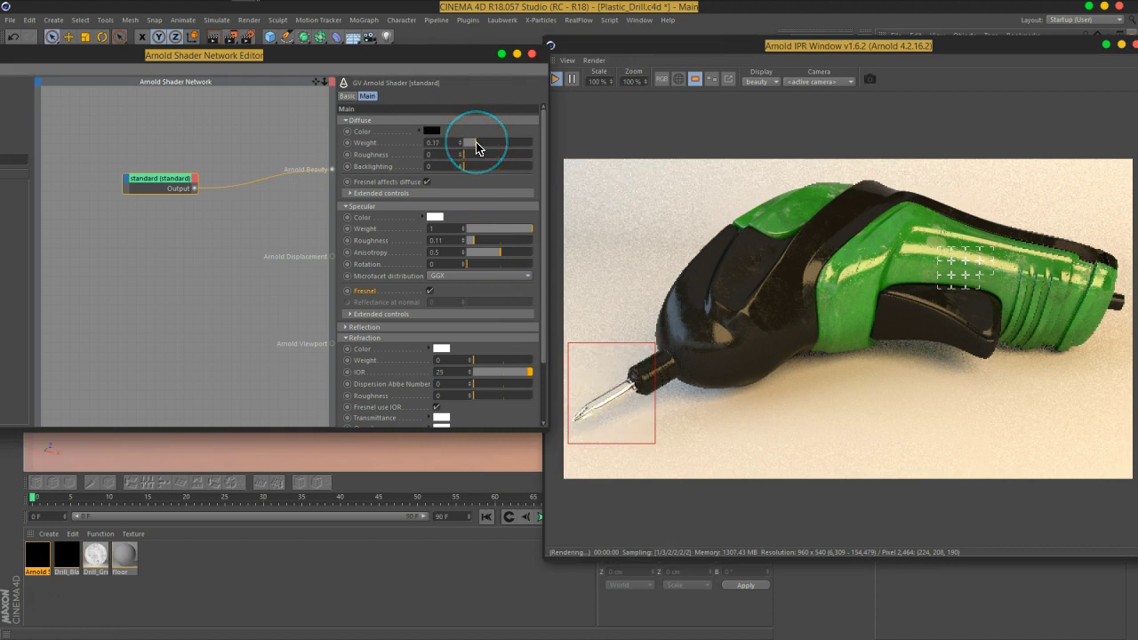
mouse_move(467, 229)
mouse_down()
mouse_move(520, 236)
mouse_move(507, 236)
mouse_up()
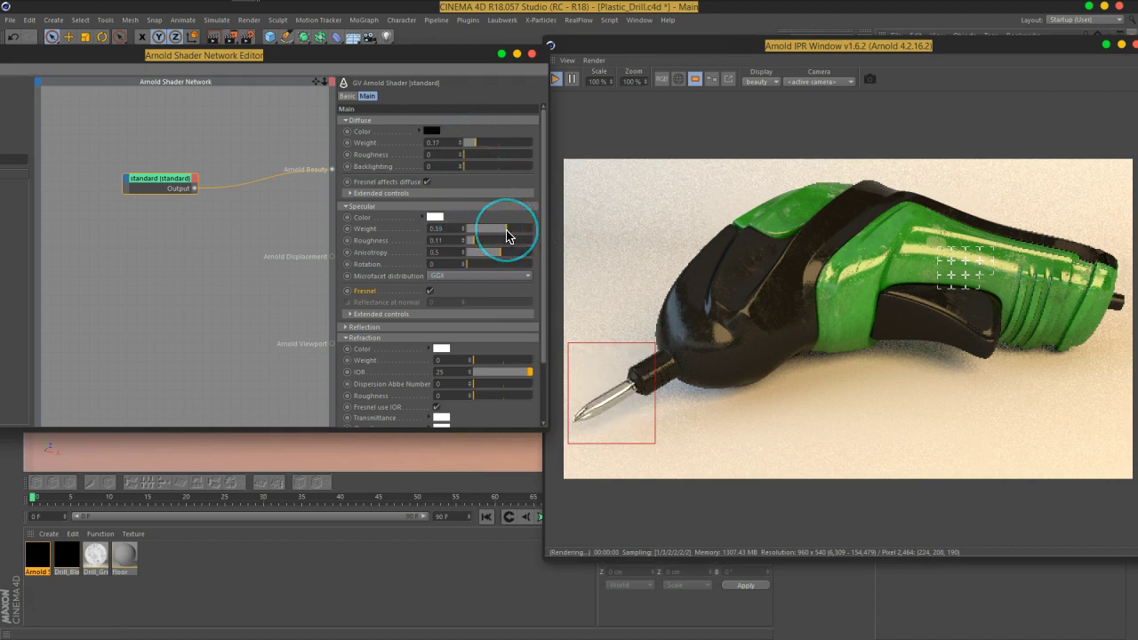
drag(474, 146, 469, 151)
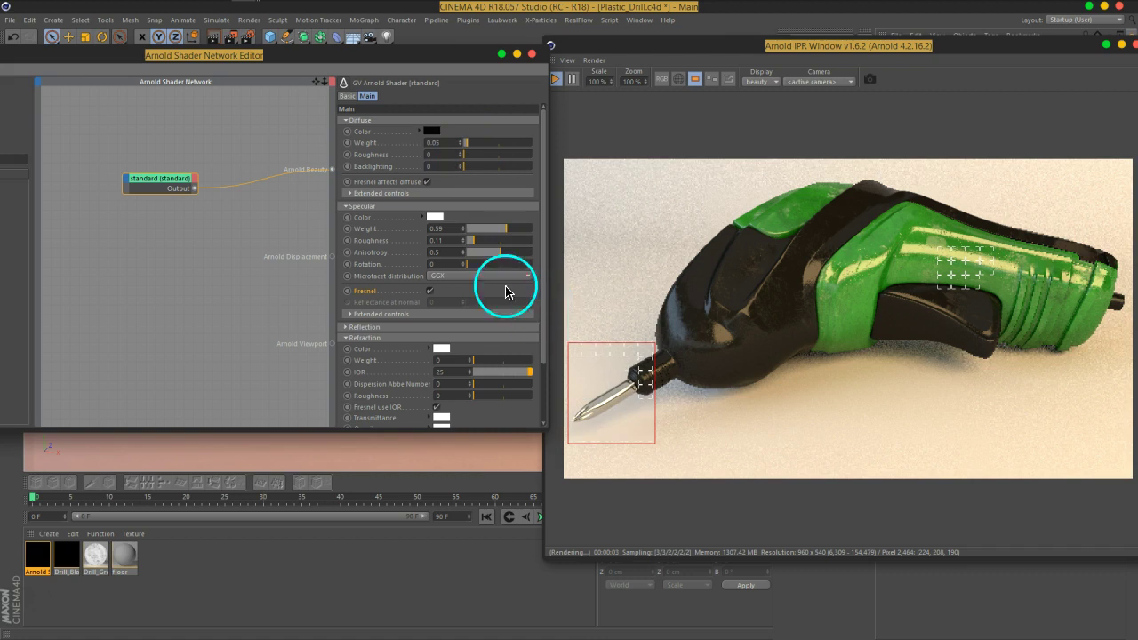
drag(471, 241, 478, 247)
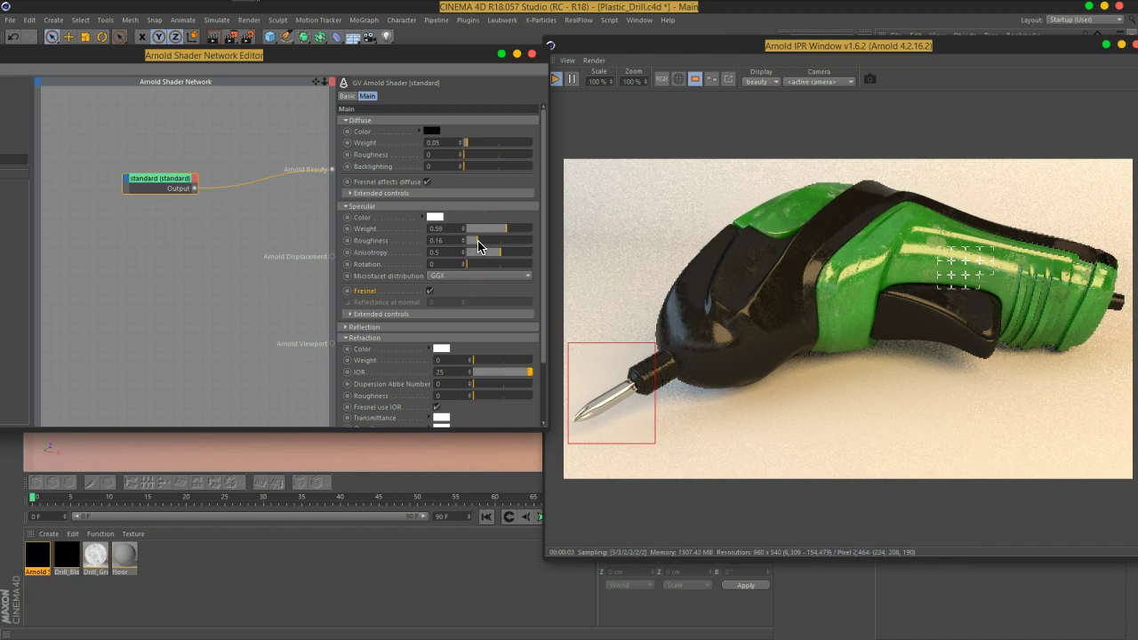
Set the tip's specular weight to 0.72 and refraction IOR to 20.
double_click(457, 372)
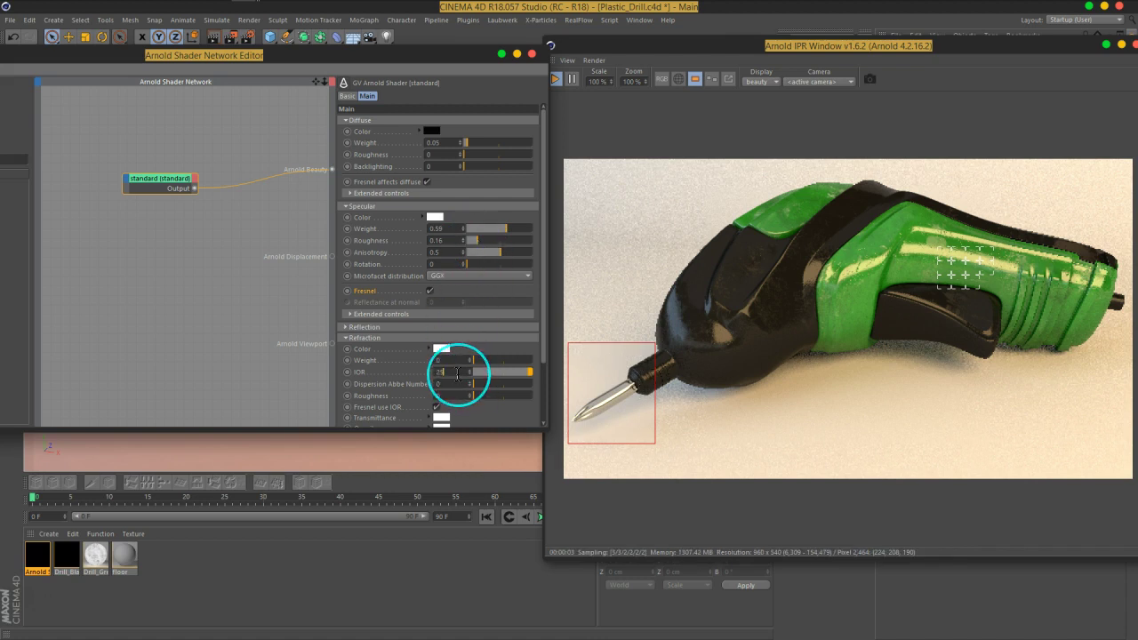
text(15)
key(Return)
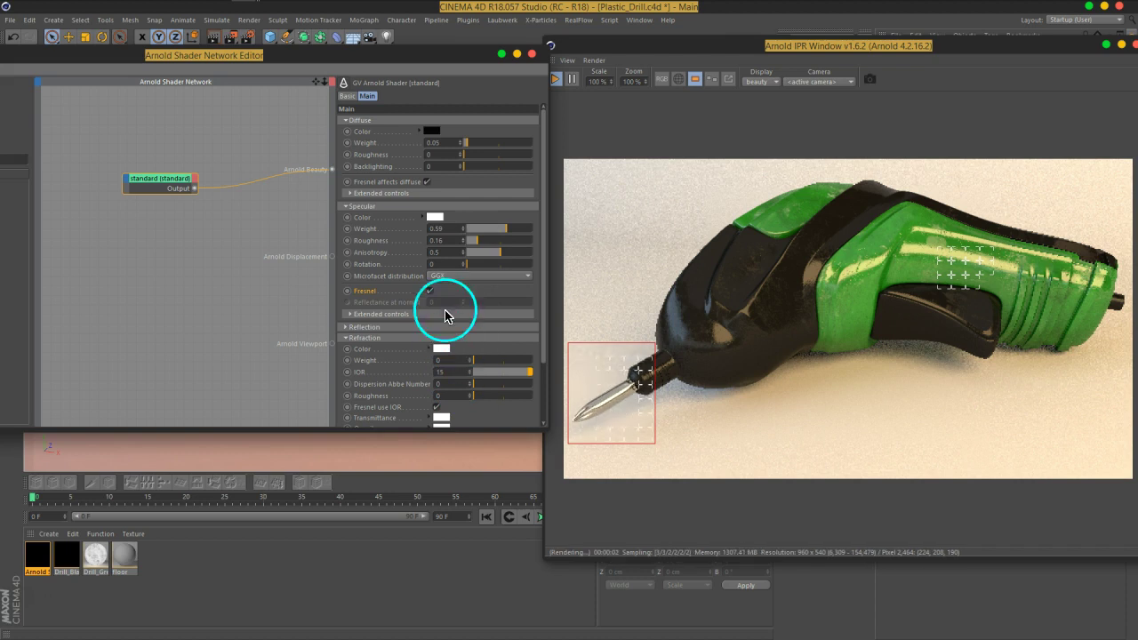
drag(504, 229, 485, 235)
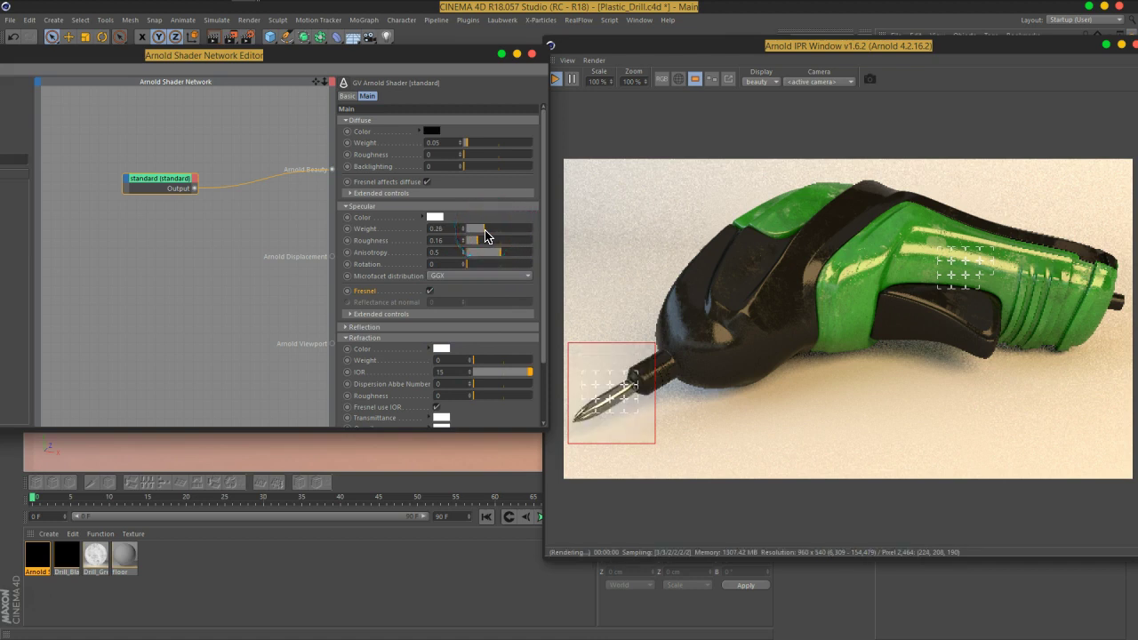
mouse_move(487, 236)
mouse_down()
mouse_move(511, 235)
mouse_move(498, 241)
mouse_up()
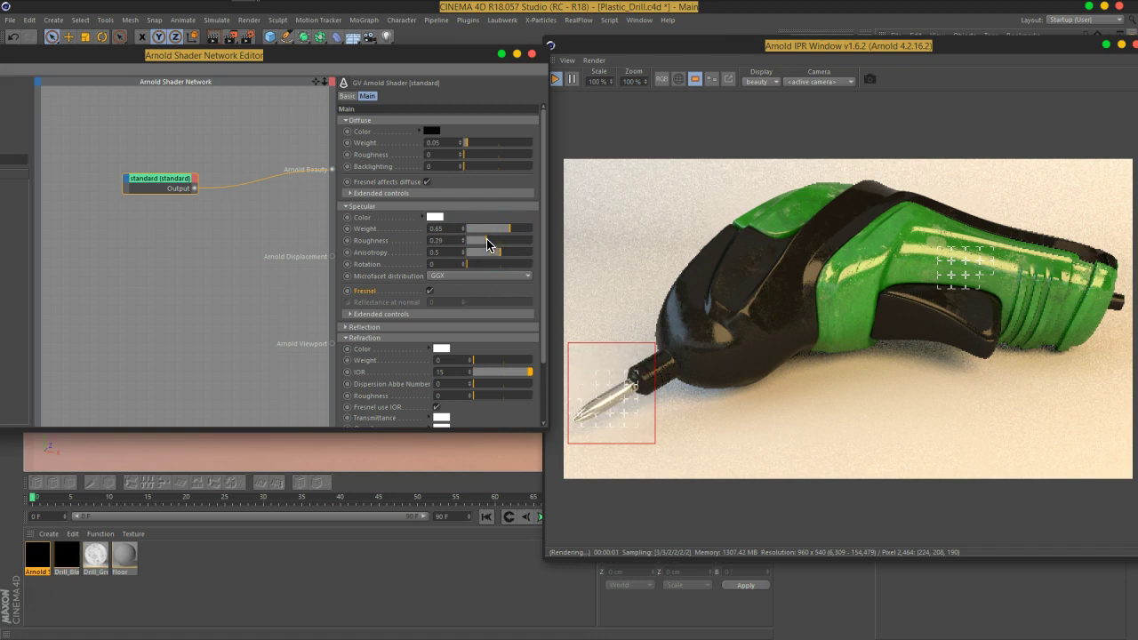
drag(500, 229, 550, 236)
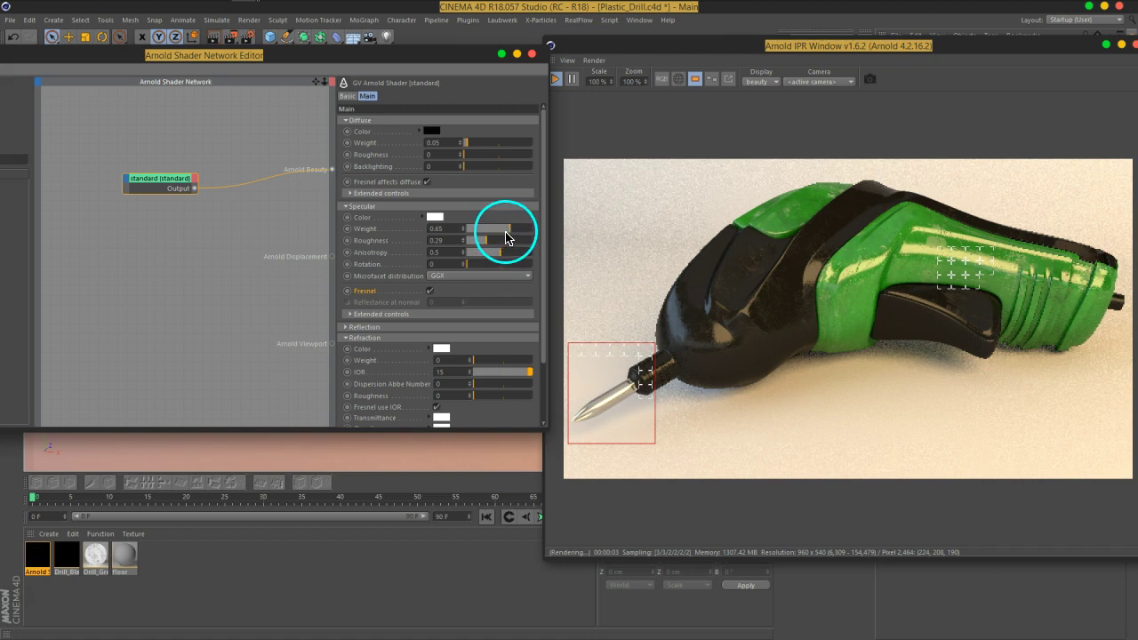
click(502, 259)
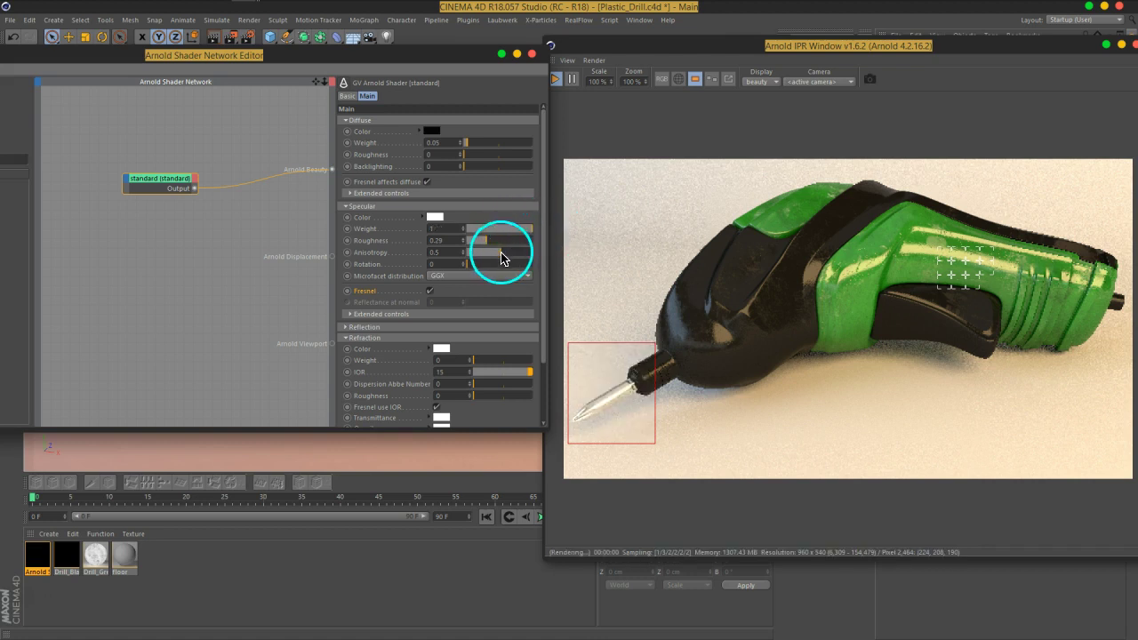
drag(498, 229, 487, 236)
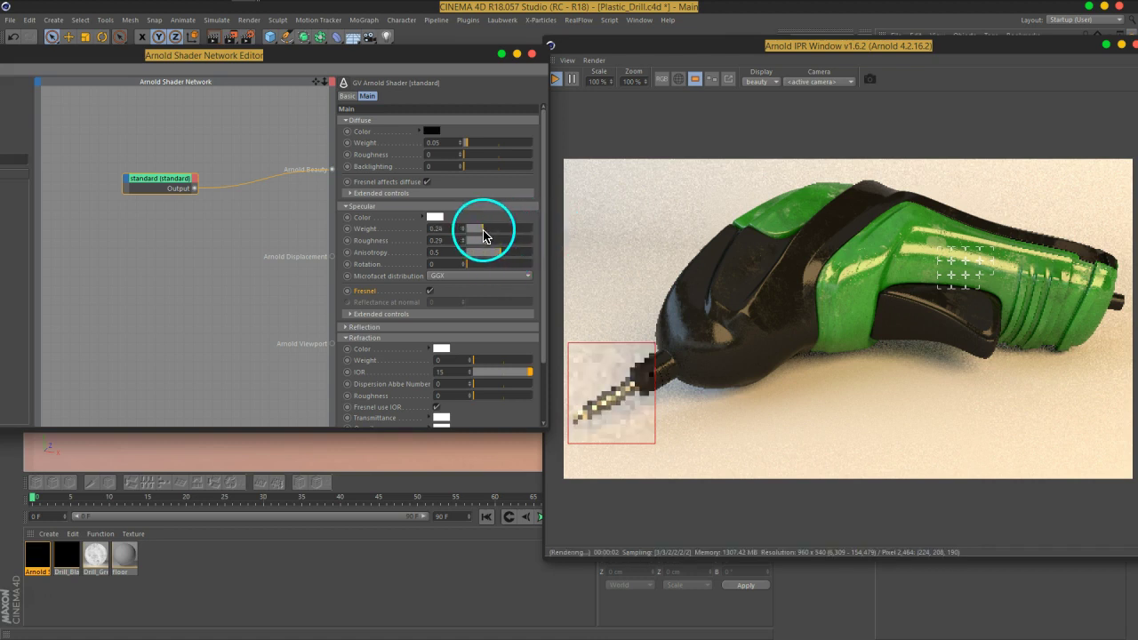
mouse_move(487, 235)
mouse_down()
mouse_move(477, 248)
mouse_move(510, 229)
mouse_up()
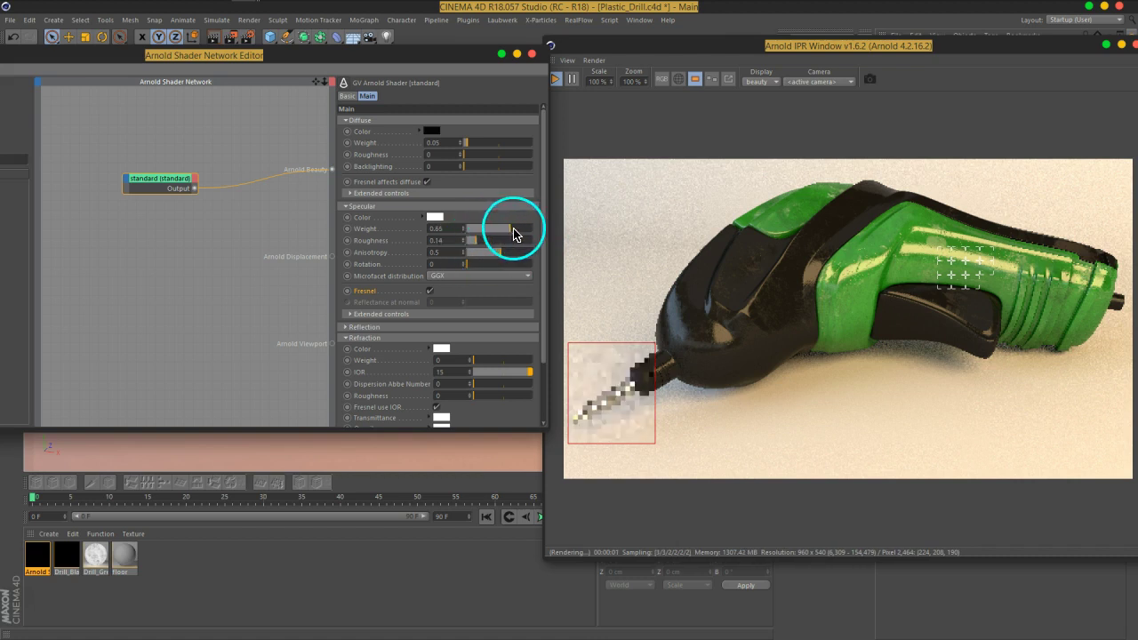
double_click(452, 371)
text(20)
key(Return)
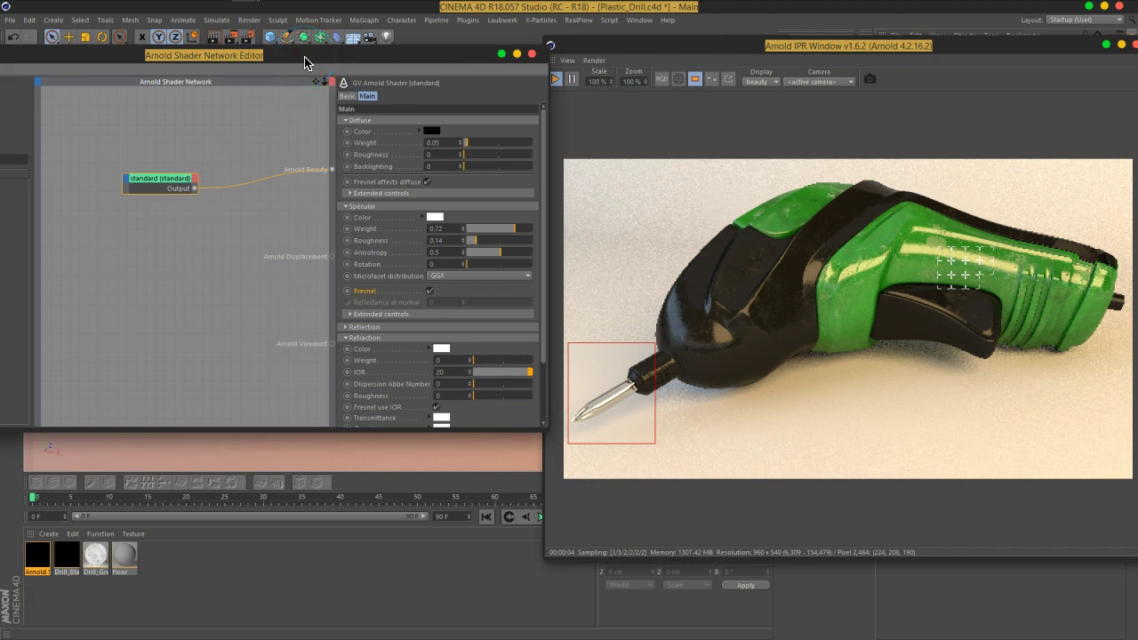
drag(304, 62, 512, 64)
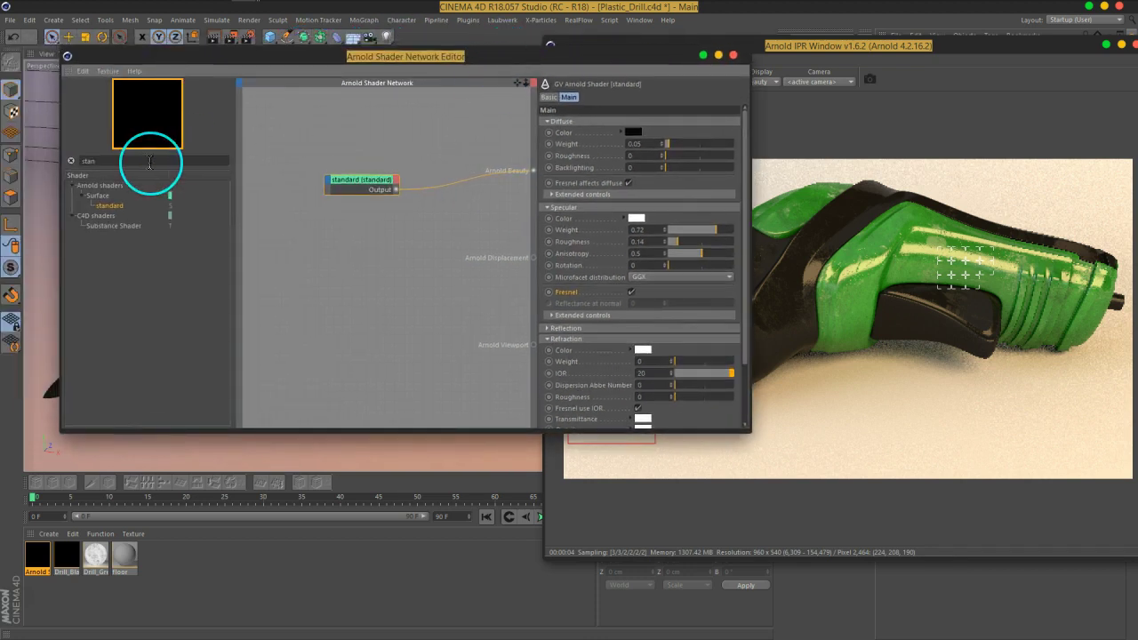
Add a bump2d node and an image node to the tip's shader network.
text(bum)
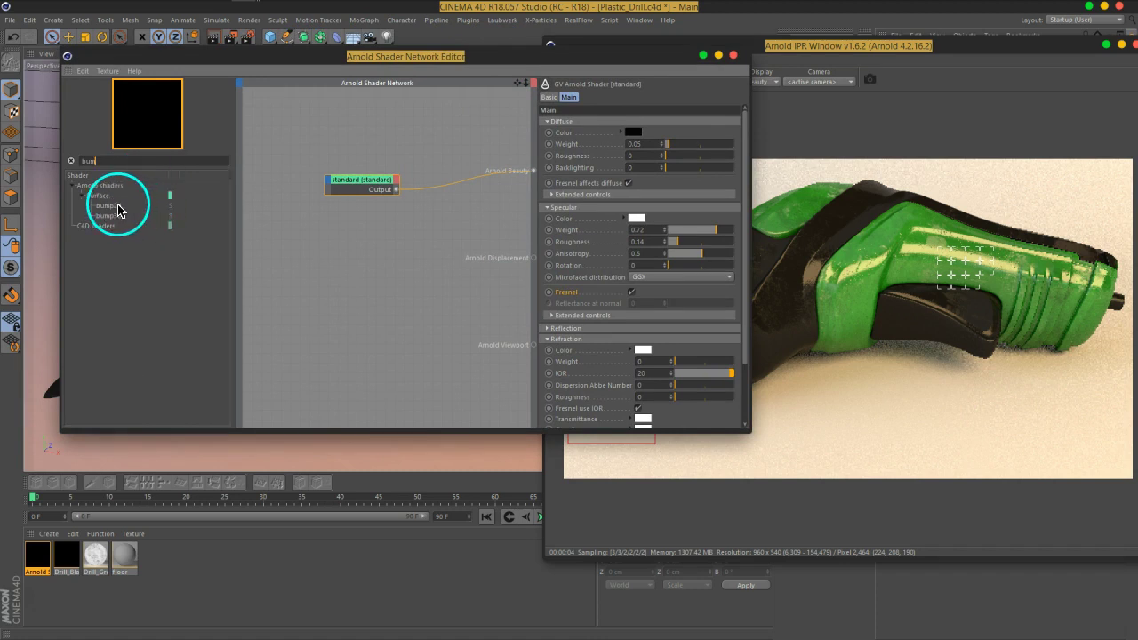
drag(111, 206, 397, 258)
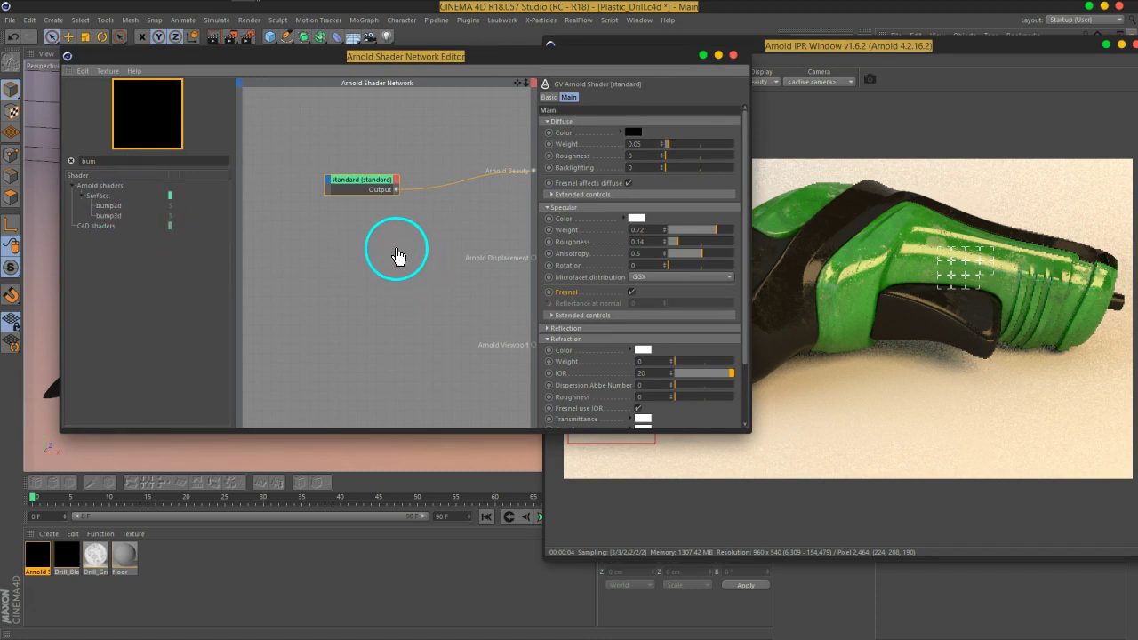
click(116, 161)
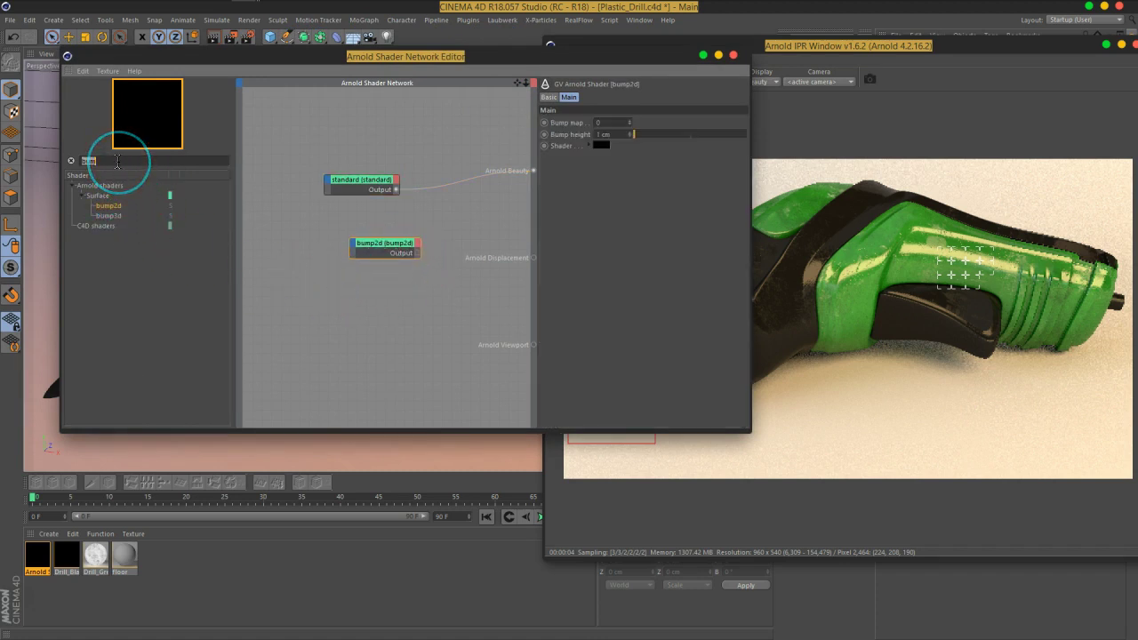
text(ima)
drag(103, 206, 297, 277)
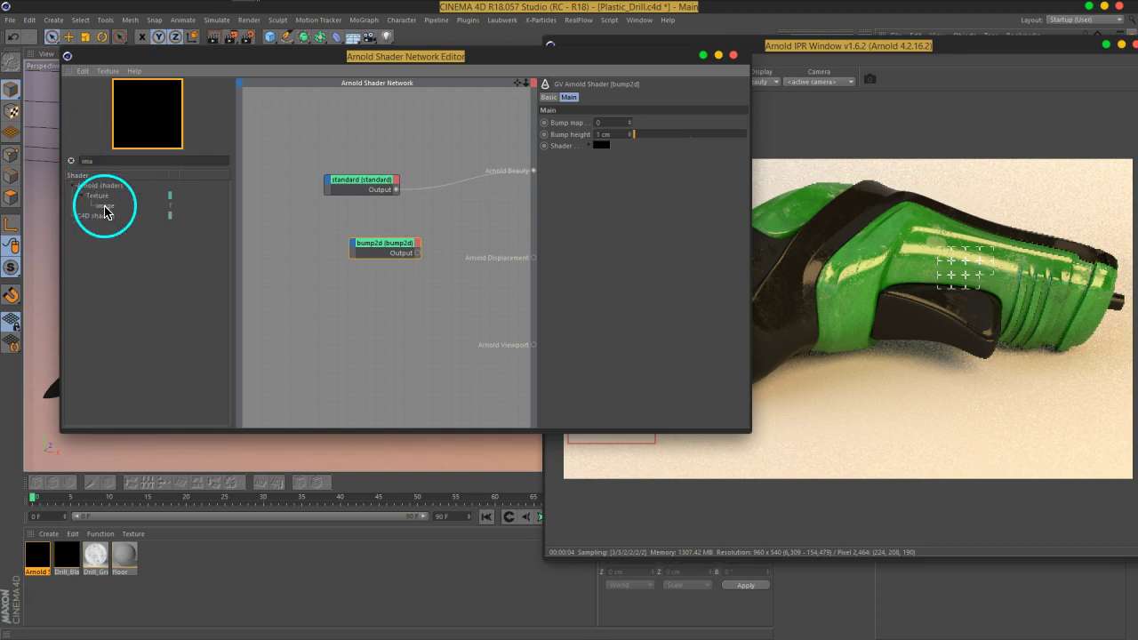
Load BW49.png from the tex folder into the image node and wire it to Arnold Beauty.
scroll(604, 336, down, 5)
scroll(603, 336, up, 5)
scroll(604, 336, down, 5)
scroll(603, 336, up, 4)
scroll(604, 336, up, 1)
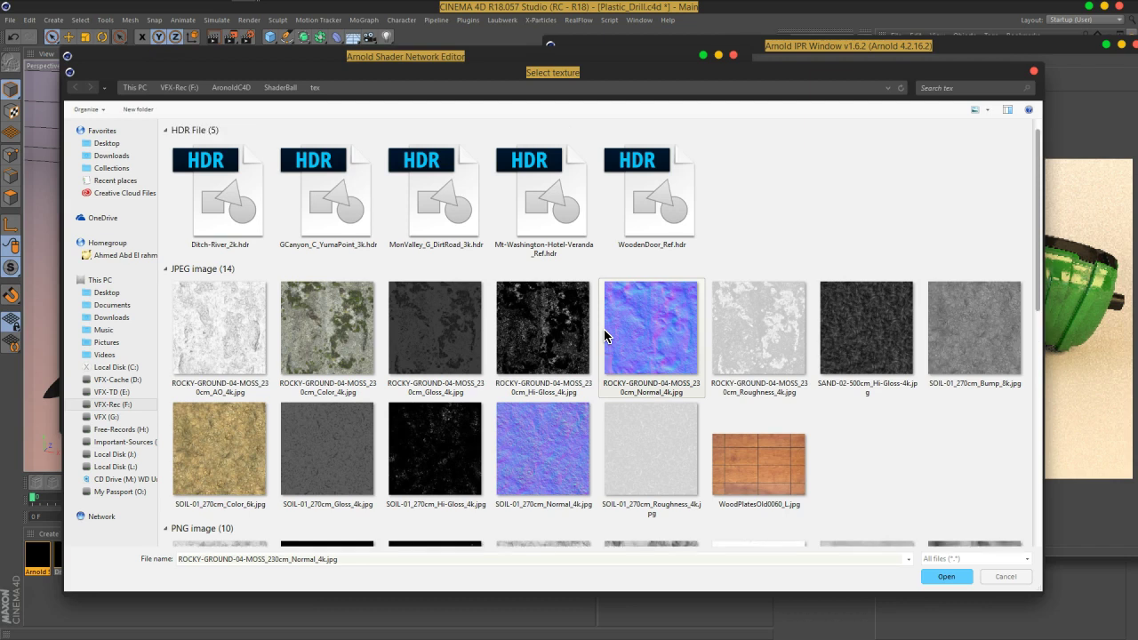
click(283, 88)
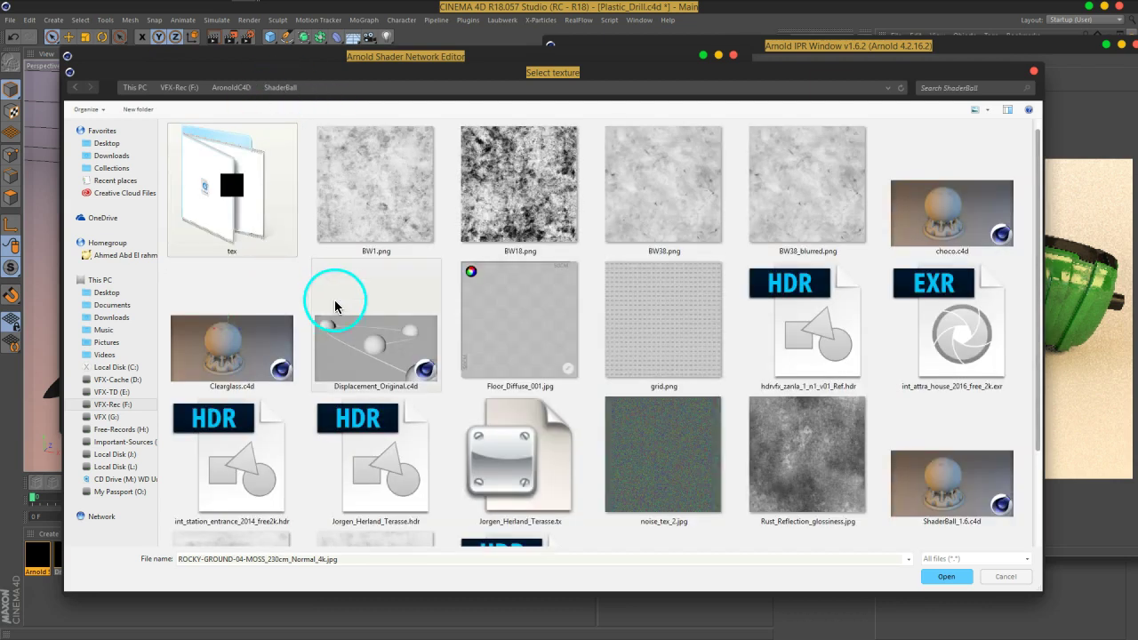
click(233, 89)
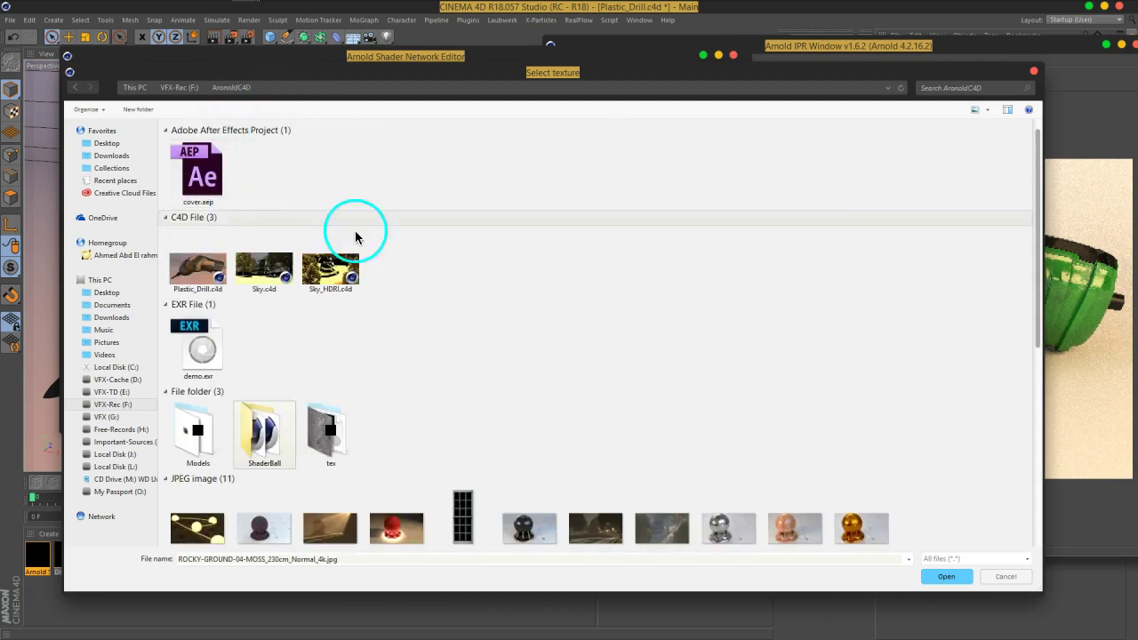
double_click(336, 420)
ctrl+scroll(509, 330, up, 2)
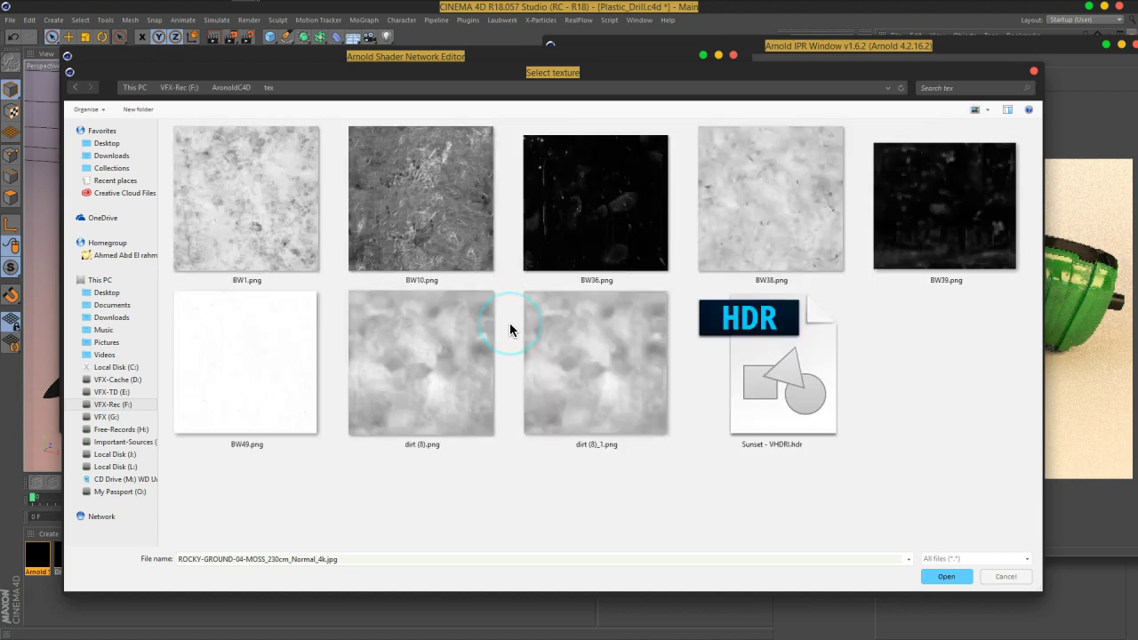
click(266, 399)
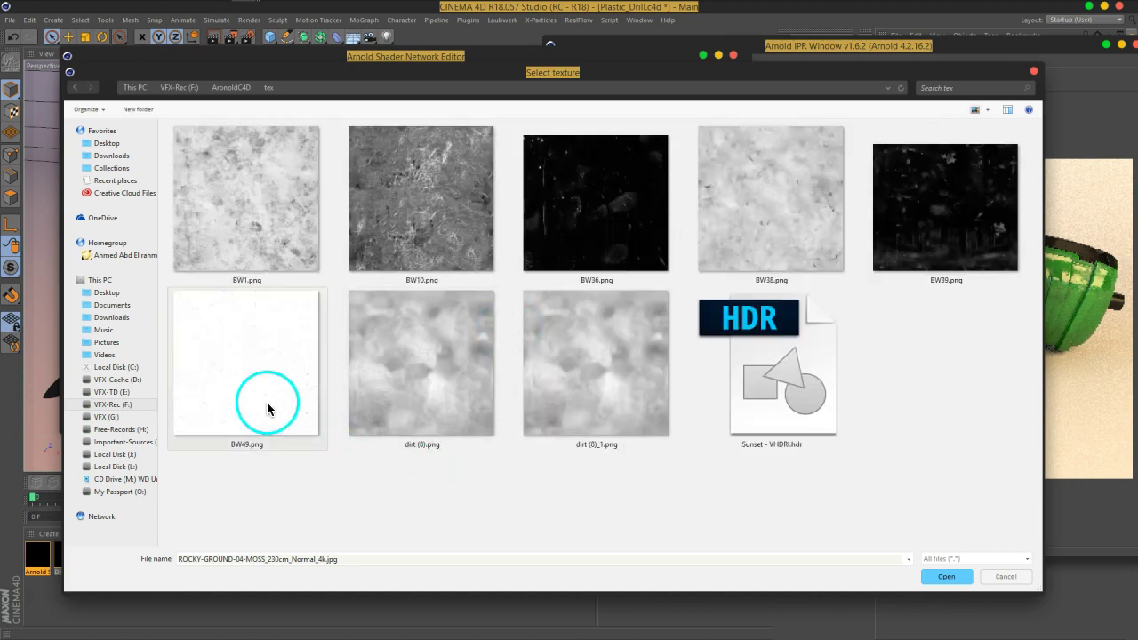
click(920, 570)
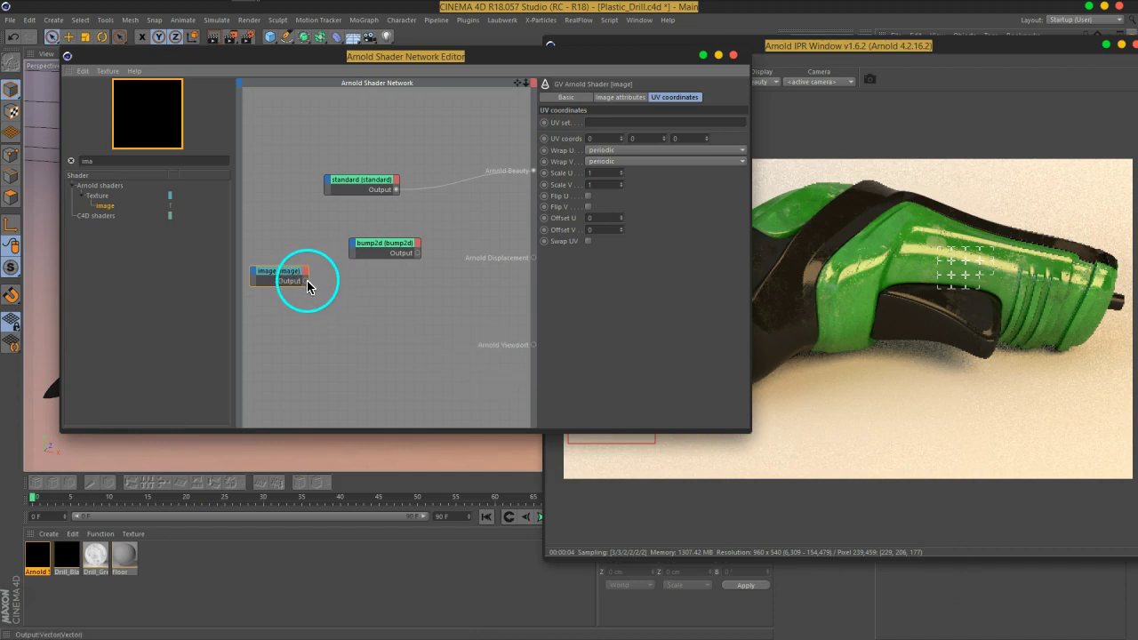
drag(305, 281, 531, 170)
drag(591, 63, 405, 49)
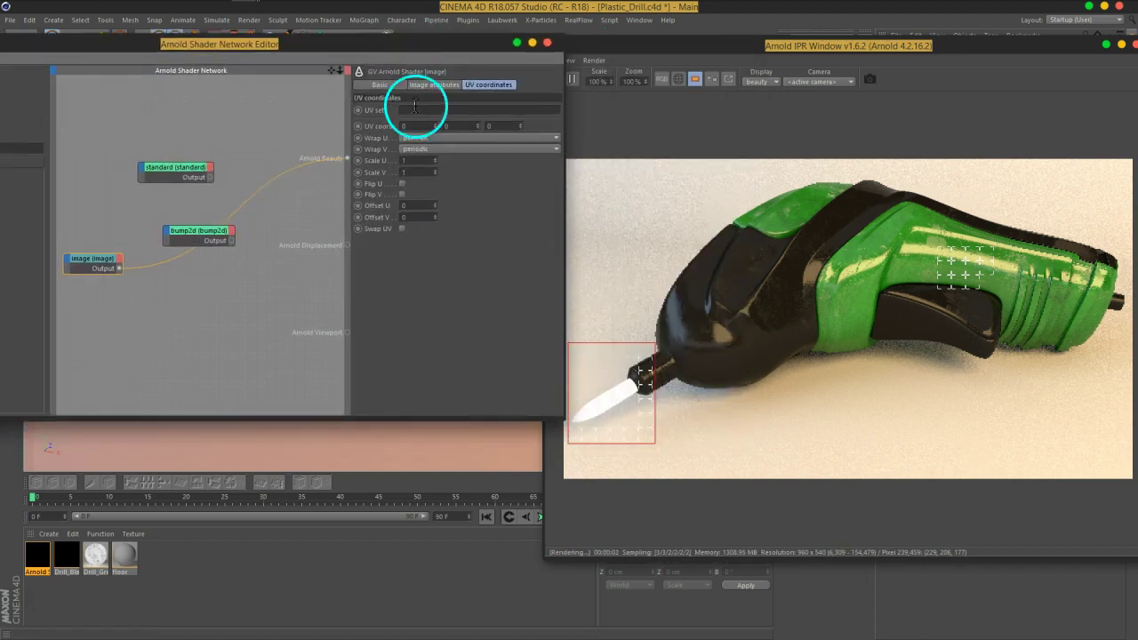
Set the image node's Scale U and V tiling to 10.
click(434, 85)
click(488, 85)
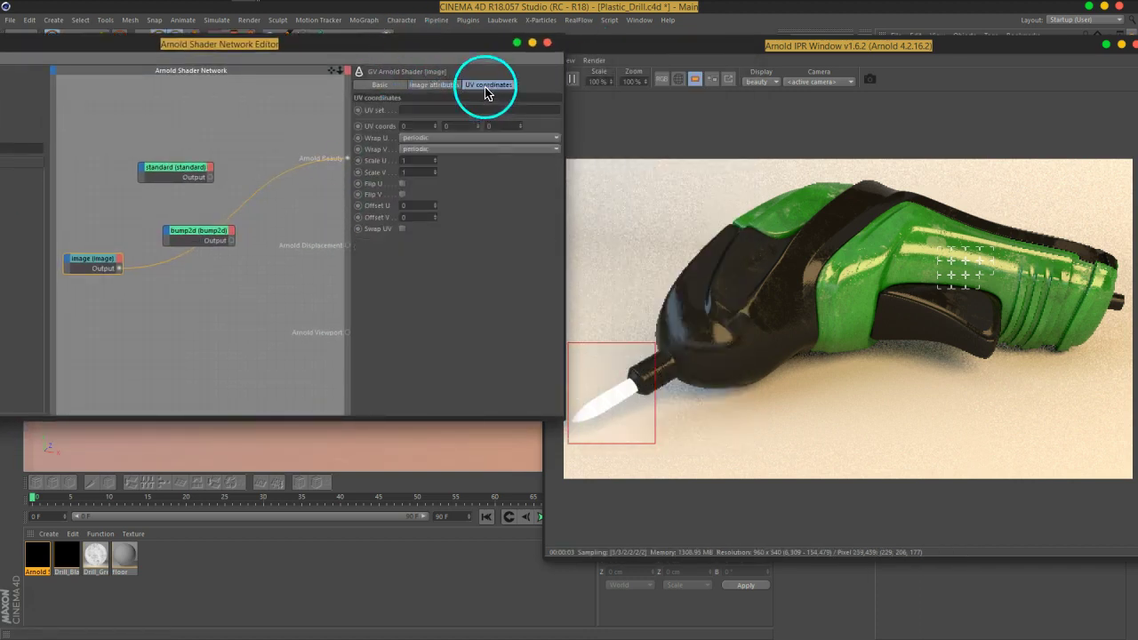
double_click(422, 160)
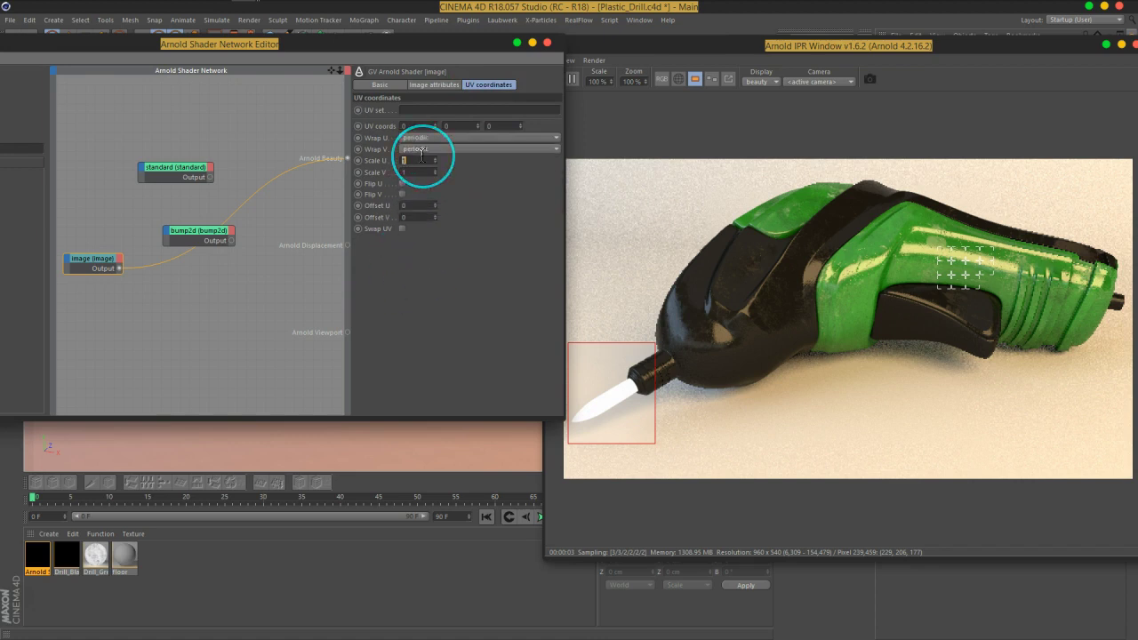
text(10)
key(Return)
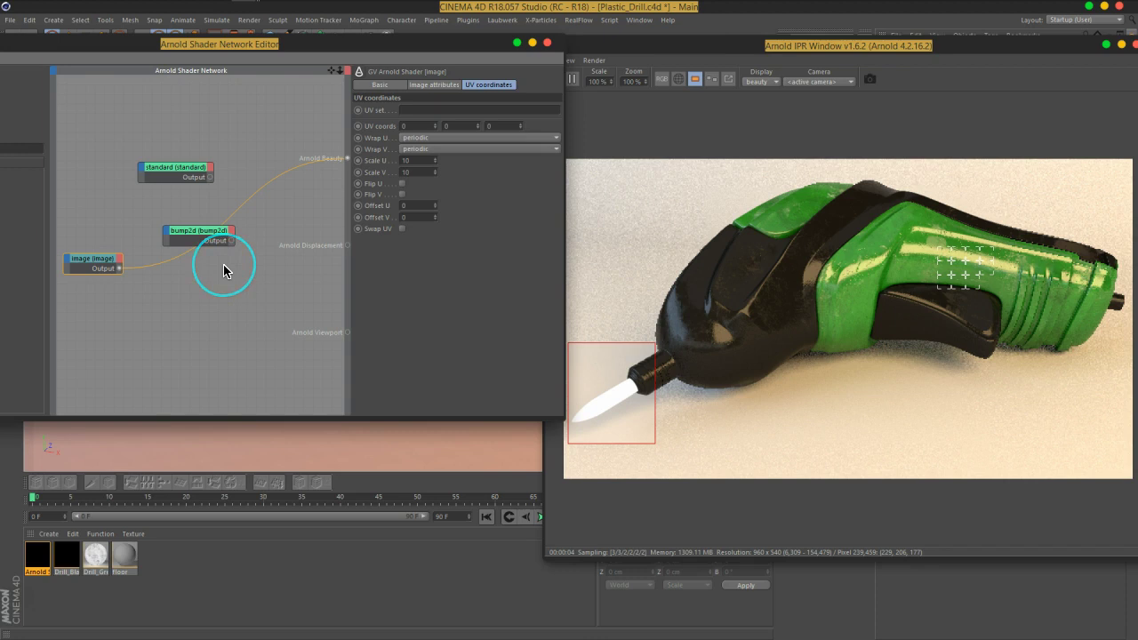
click(425, 86)
Load BW13_2.png into the image node, copy it to the project, and re-render the tip region.
click(552, 186)
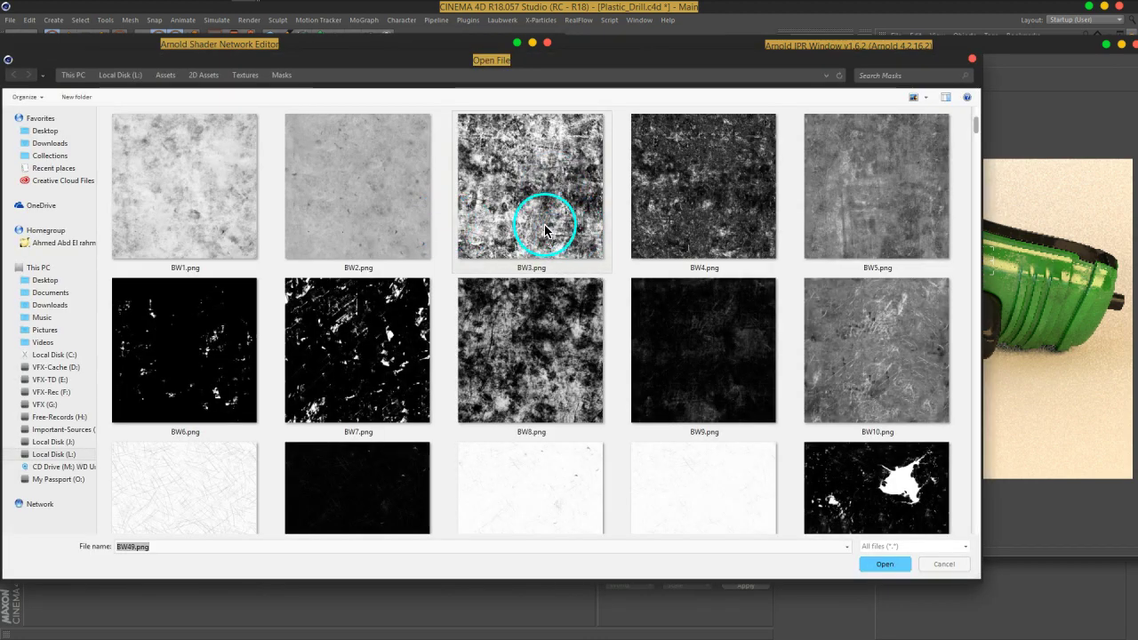
scroll(579, 427, down, 1)
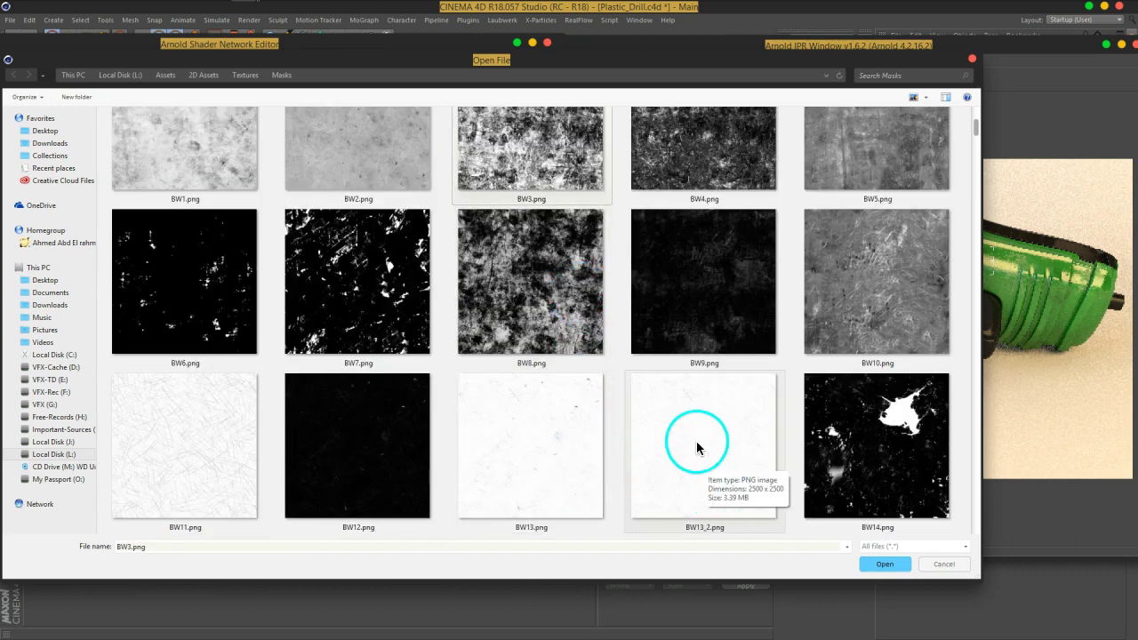
click(665, 463)
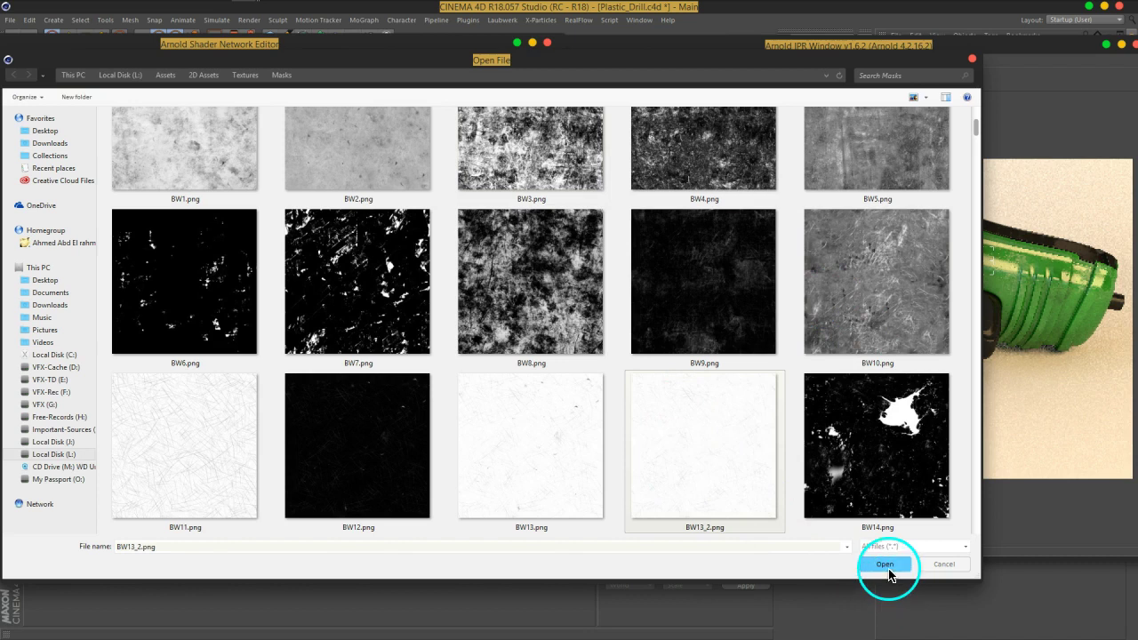
click(888, 564)
click(603, 377)
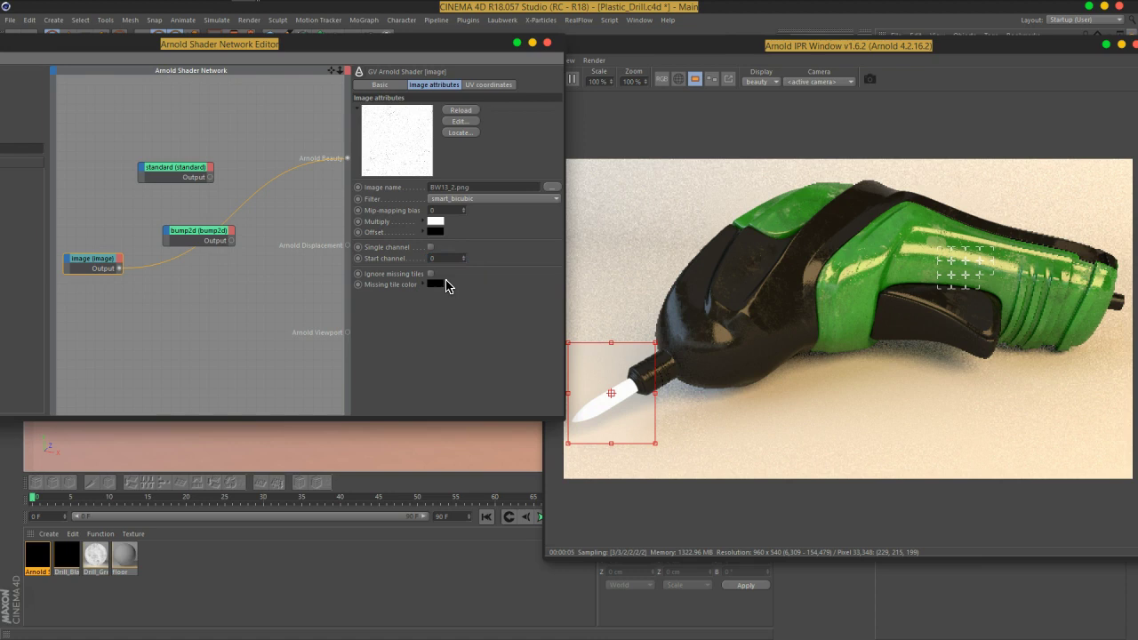
click(626, 385)
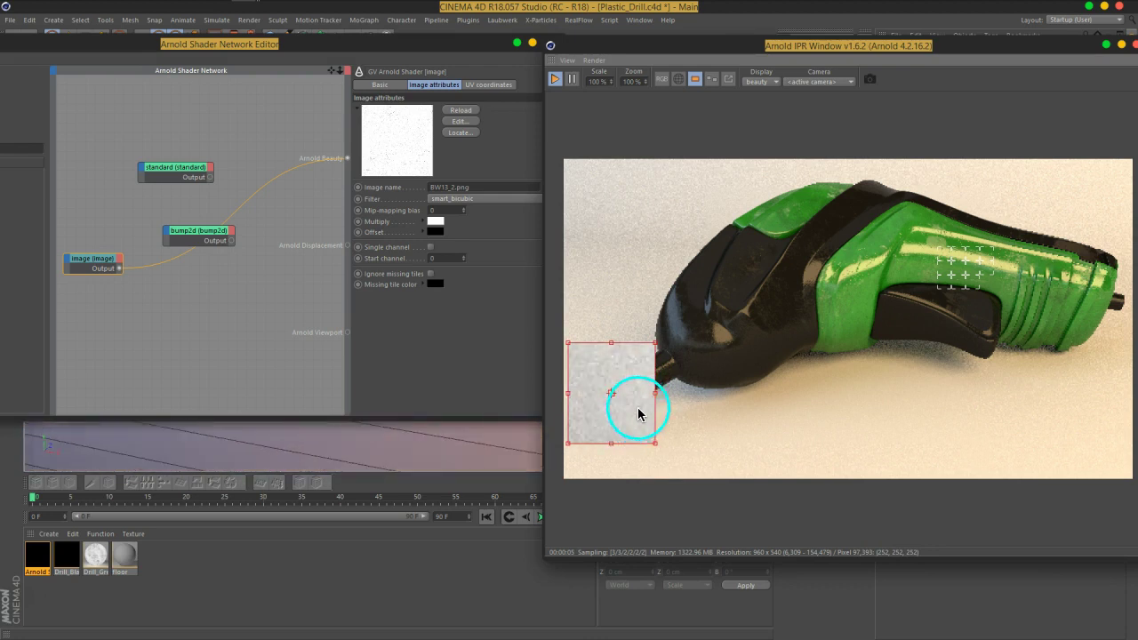
drag(662, 383, 649, 403)
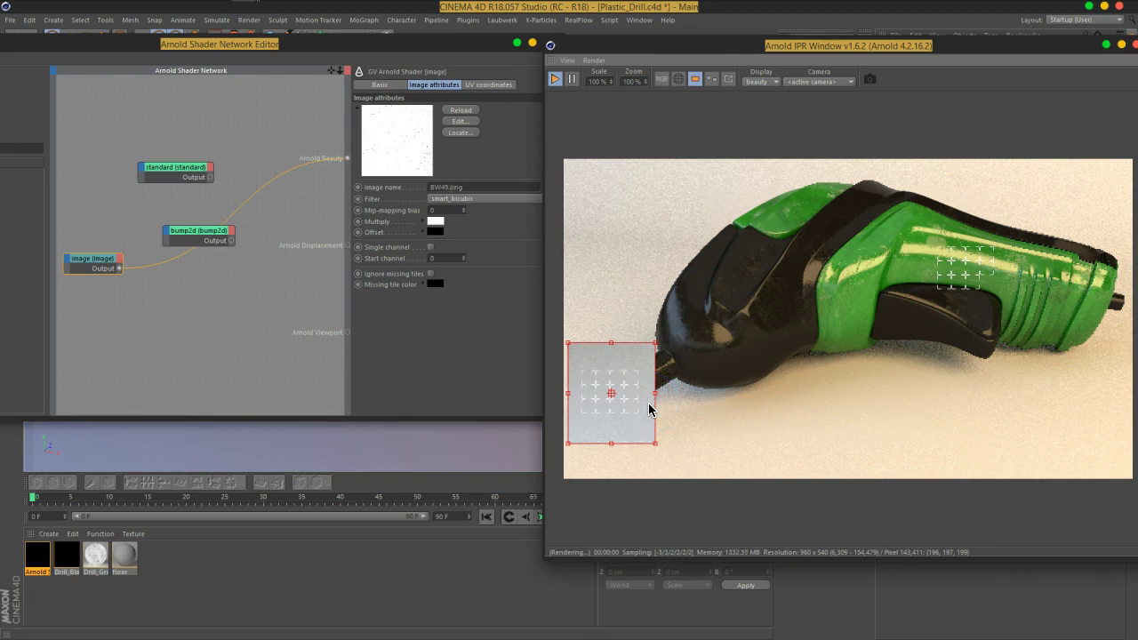
drag(610, 50, 444, 53)
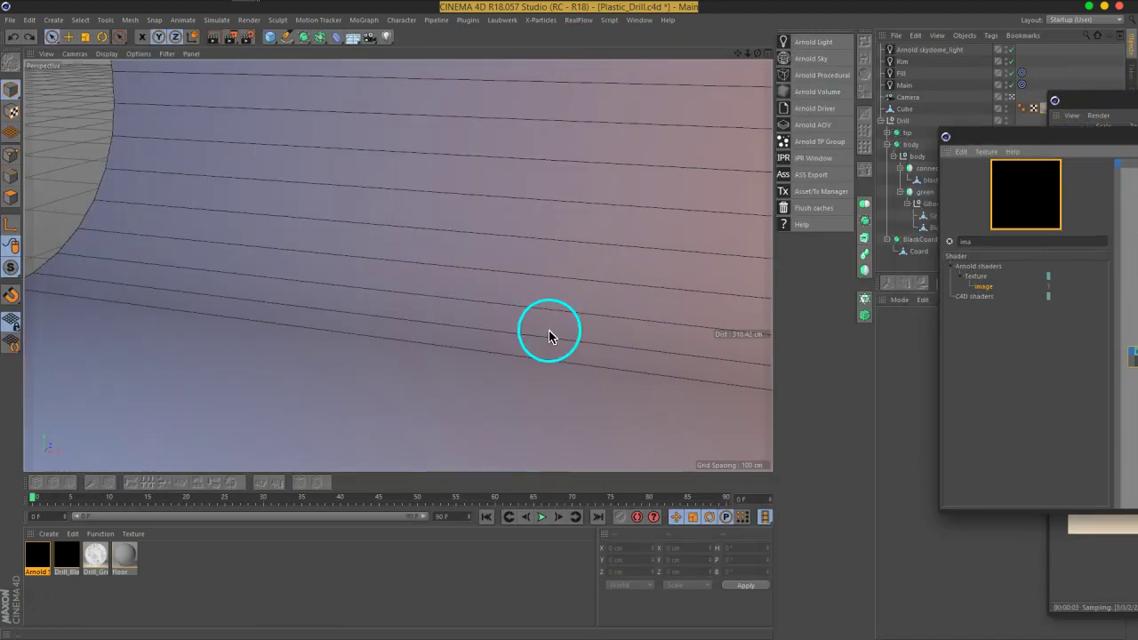
Load BW8.png into the image node and copy it into the project.
mouse_move(551, 330)
alt+mouse_down()
mouse_move(243, 262)
mouse_move(479, 317)
mouse_move(483, 262)
mouse_move(470, 317)
mouse_move(386, 249)
mouse_move(372, 251)
mouse_move(442, 286)
mouse_move(421, 261)
mouse_move(418, 284)
mouse_move(436, 281)
alt+mouse_up()
click(1056, 205)
mouse_move(1094, 99)
mouse_down()
mouse_move(337, 97)
mouse_move(407, 56)
mouse_move(323, 67)
mouse_move(275, 36)
mouse_up()
mouse_move(978, 133)
mouse_down()
mouse_move(559, 43)
mouse_move(345, 33)
mouse_move(306, 42)
mouse_up()
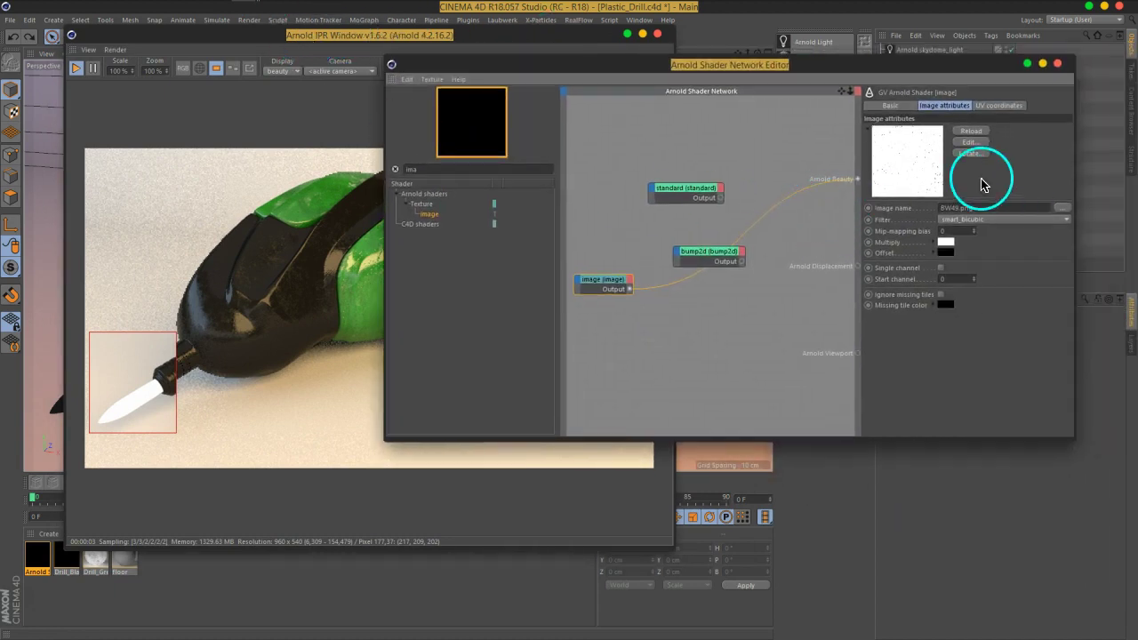
click(1057, 215)
click(919, 343)
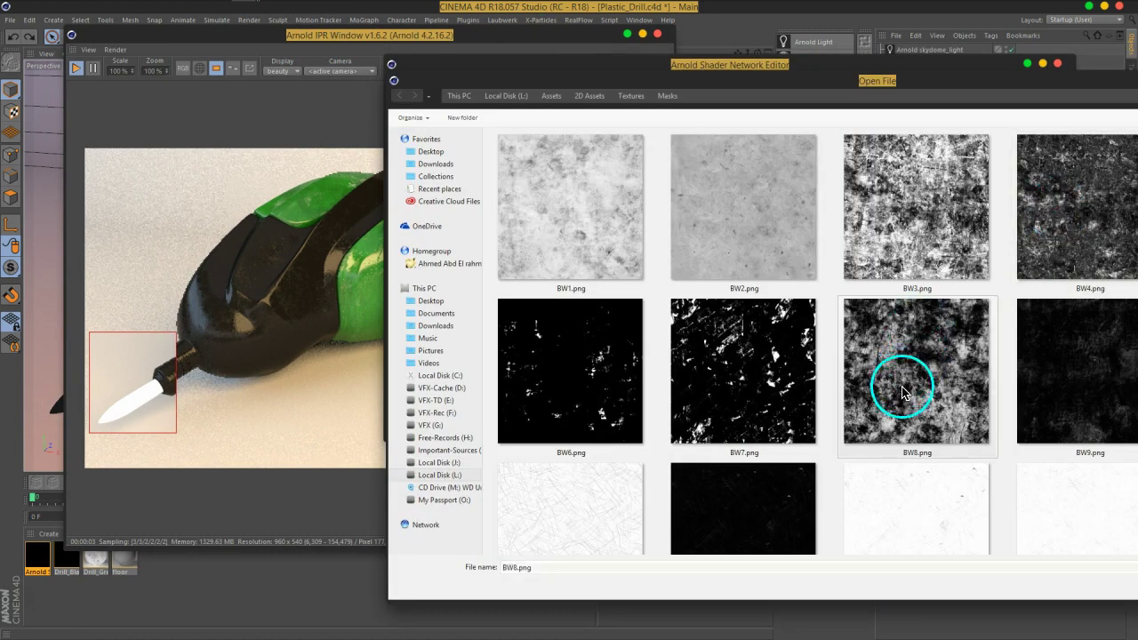
double_click(887, 345)
click(584, 364)
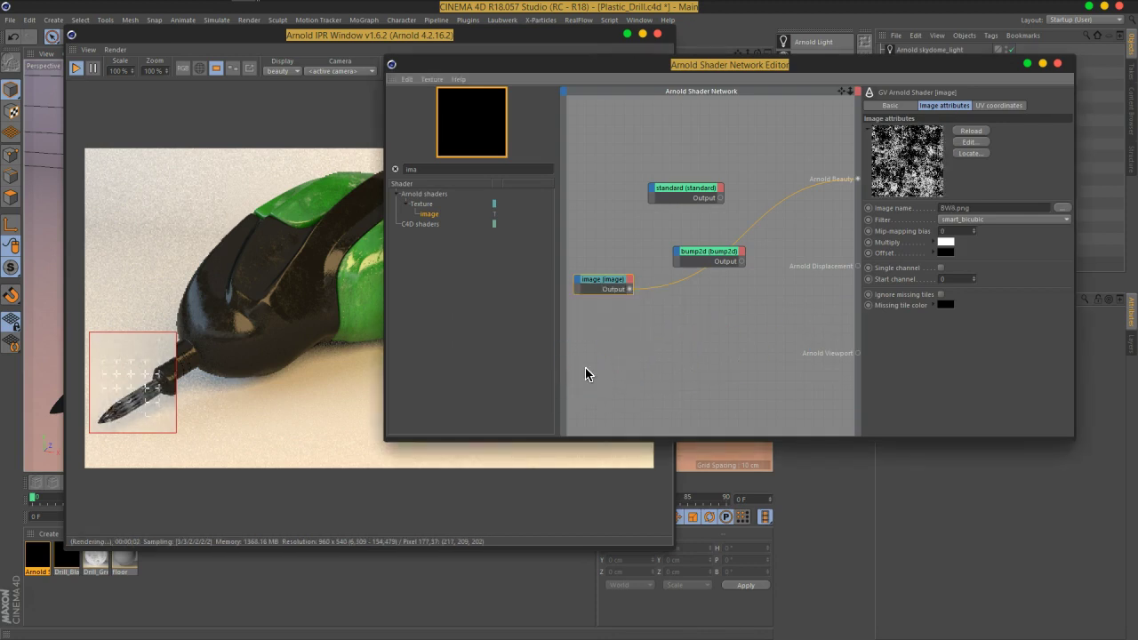
Set the image's Scale U and V tiling to 2.
click(999, 105)
double_click(935, 185)
text(2)
key(Return)
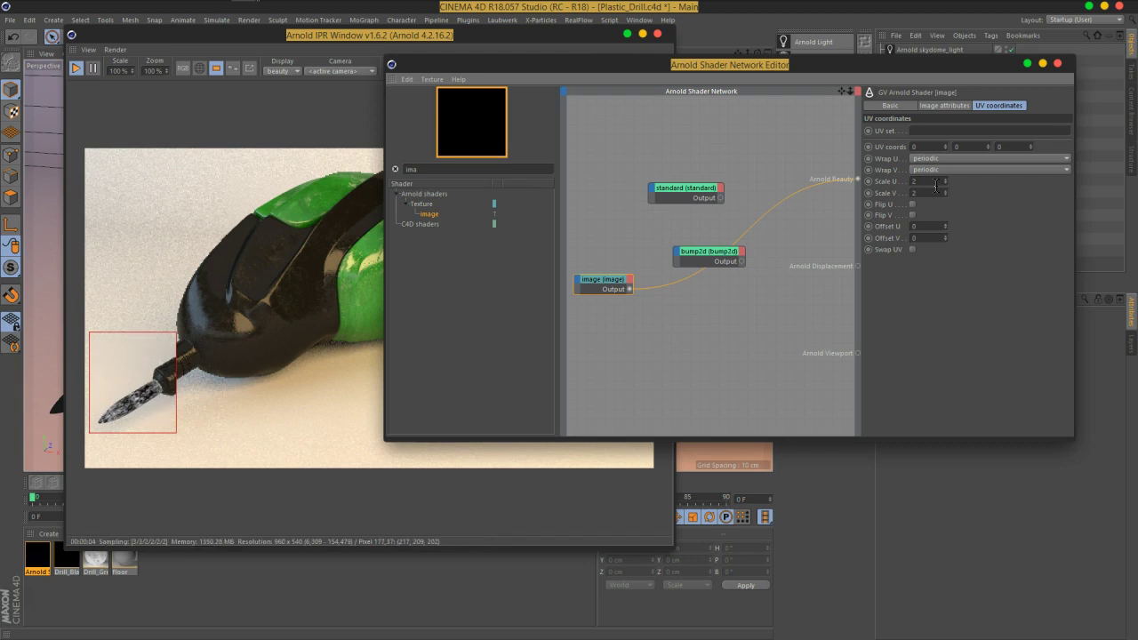
Assign the Arnold Shader Network material to the metal tip part and delete its old UVW tag.
drag(884, 64, 687, 502)
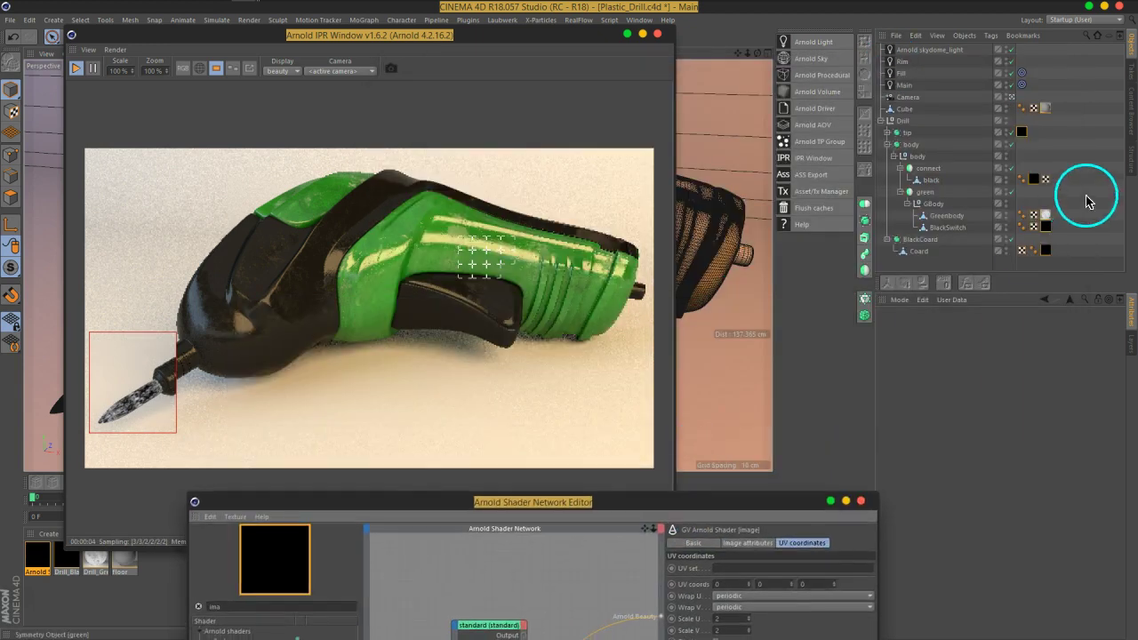
click(886, 132)
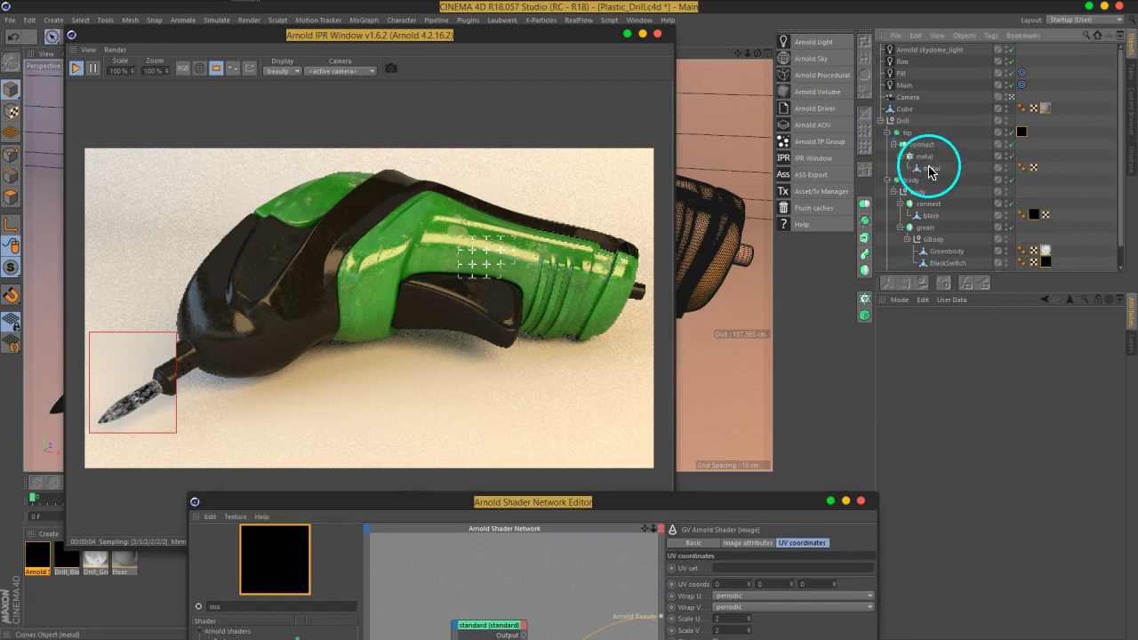
click(930, 169)
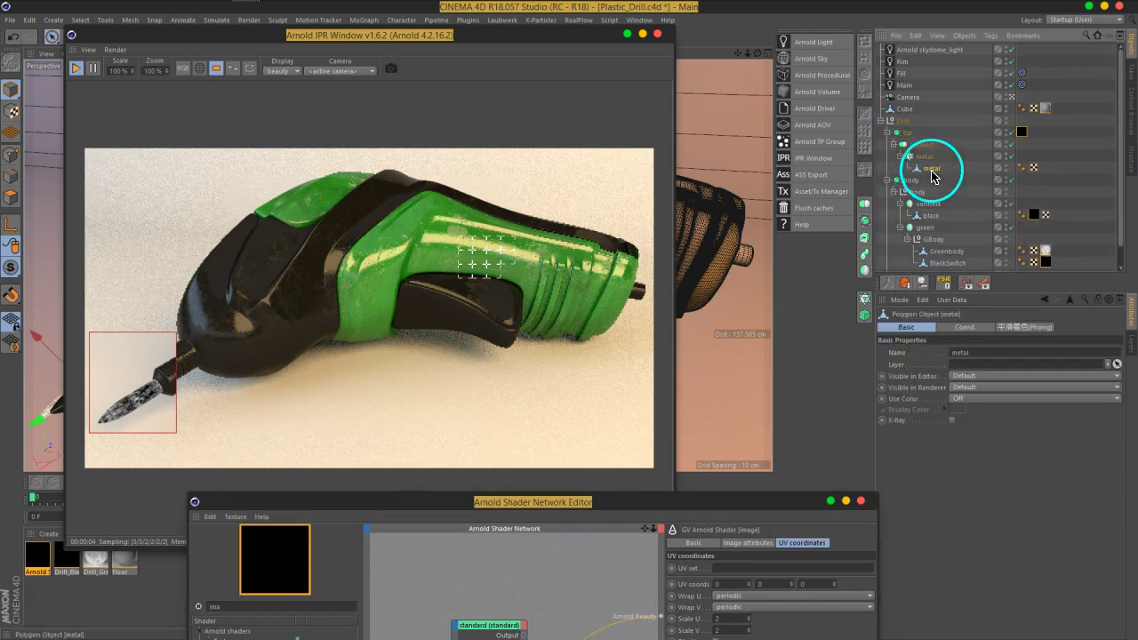
drag(1028, 153, 1048, 169)
click(1034, 171)
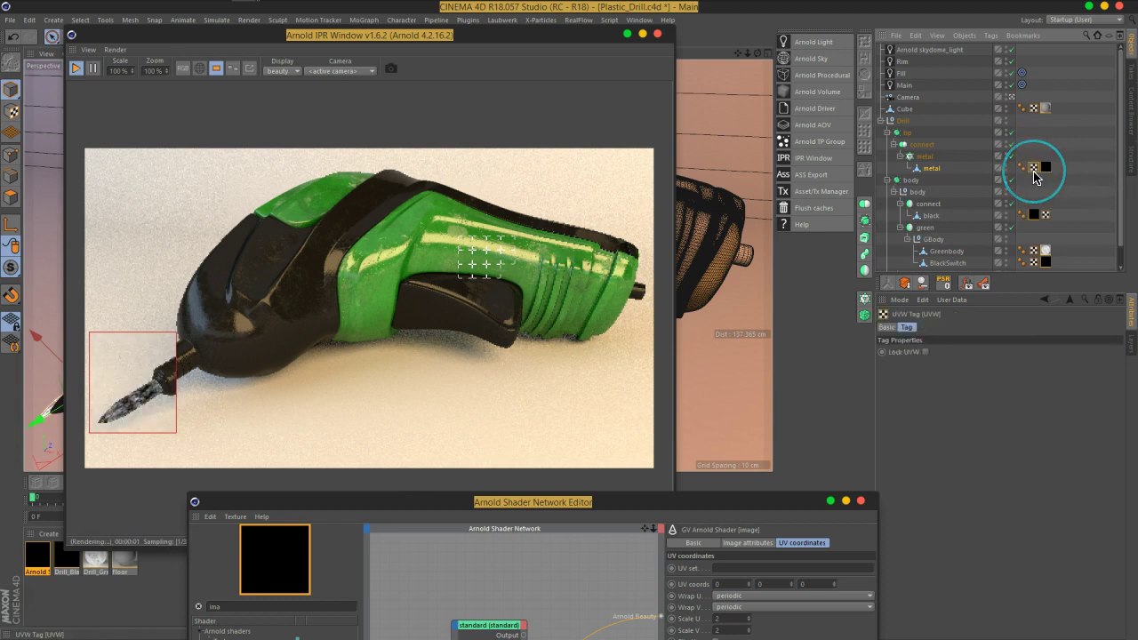
key(Delete)
Set the texture tag projection to Cubic, then generate new UVW coordinates for it.
click(1033, 169)
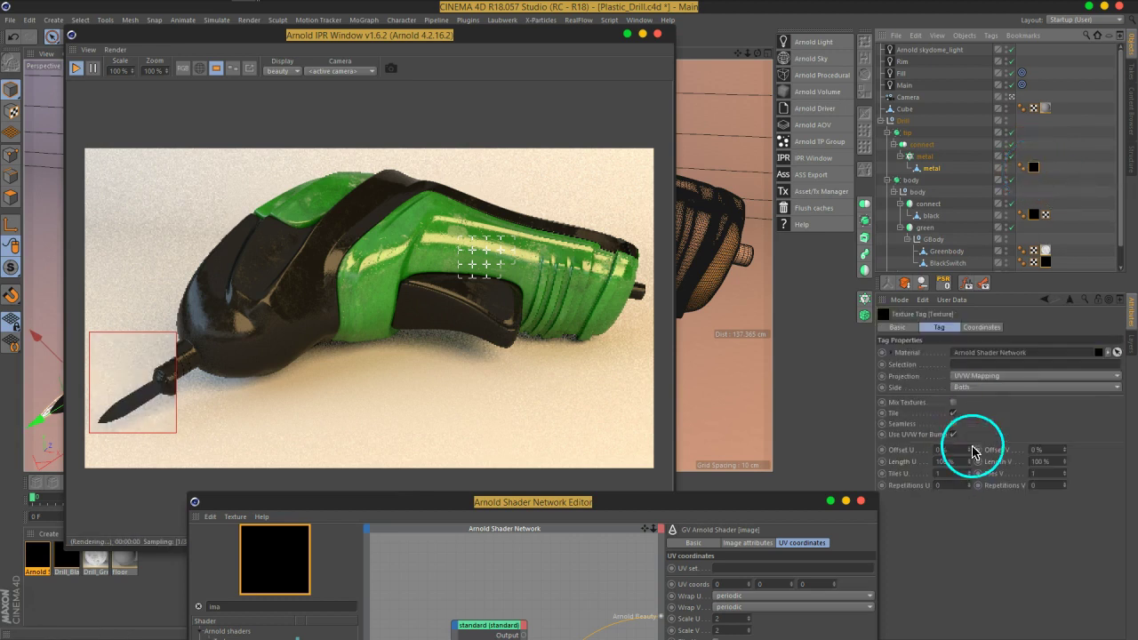
click(993, 376)
click(972, 432)
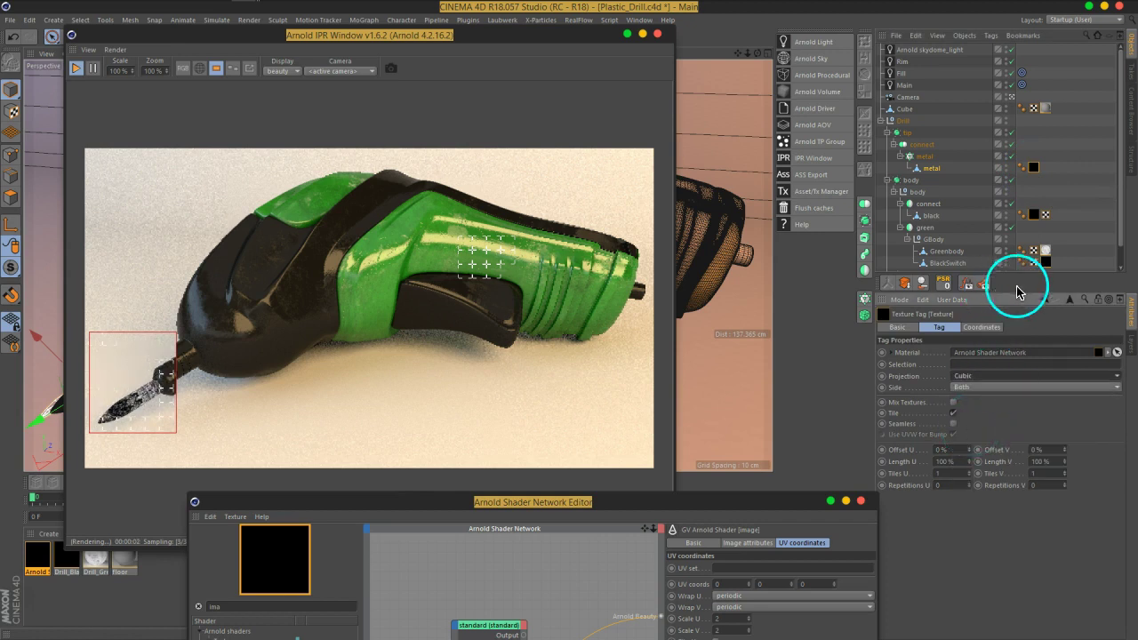
right_click(1033, 169)
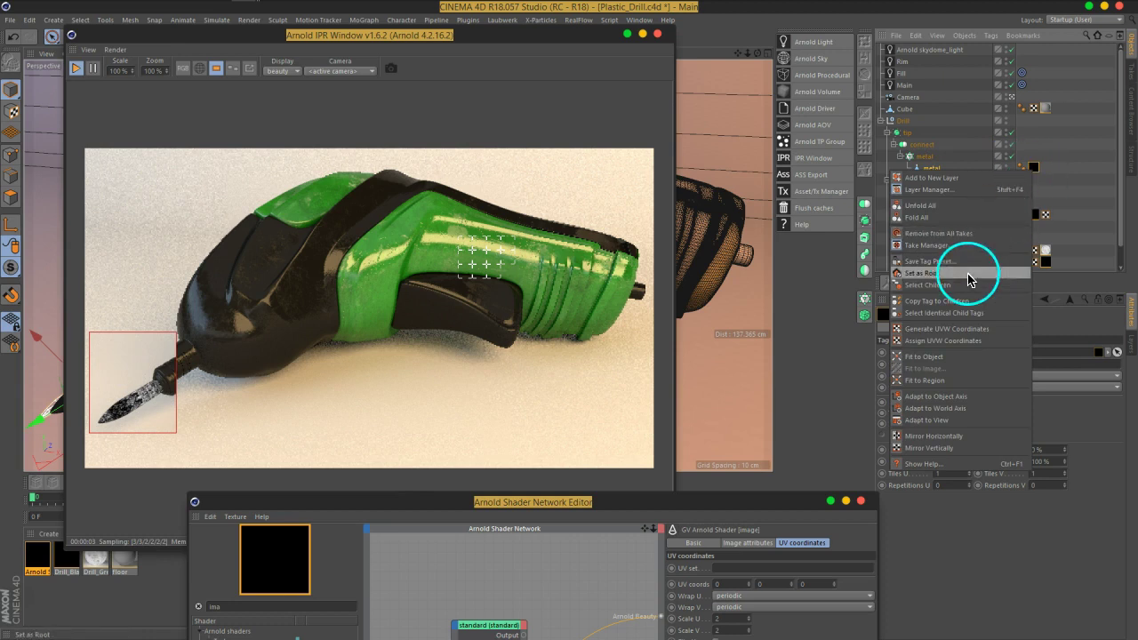
click(964, 341)
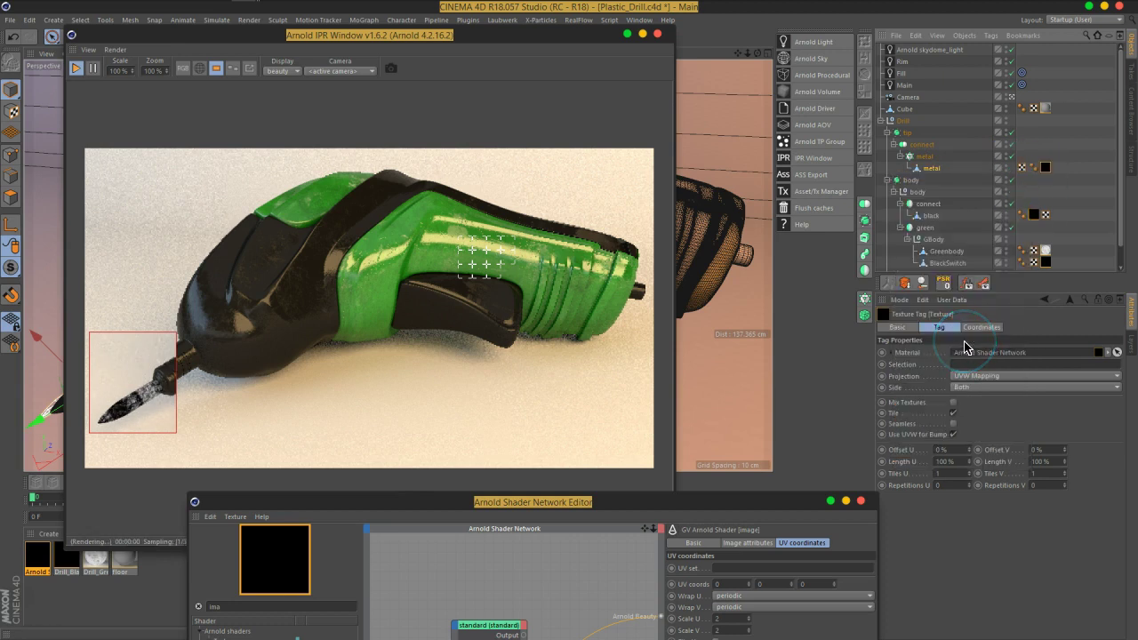
mouse_move(515, 503)
mouse_down()
mouse_move(620, 105)
mouse_move(649, 49)
mouse_up()
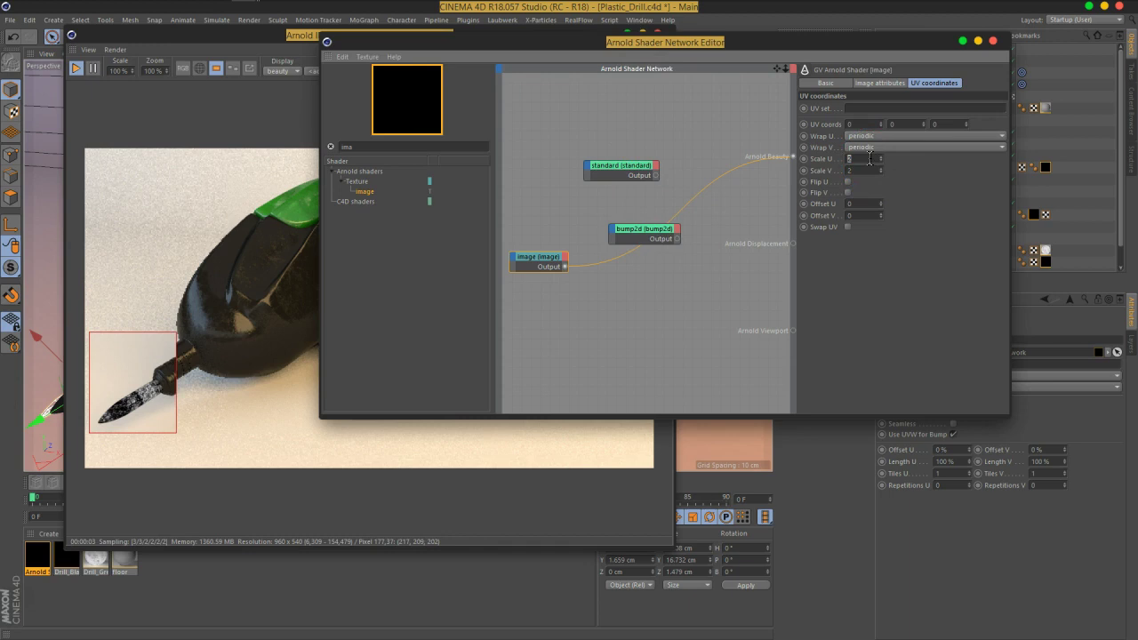
Load BW13_2.png into the image node and copy it into the project folder.
click(861, 83)
click(993, 191)
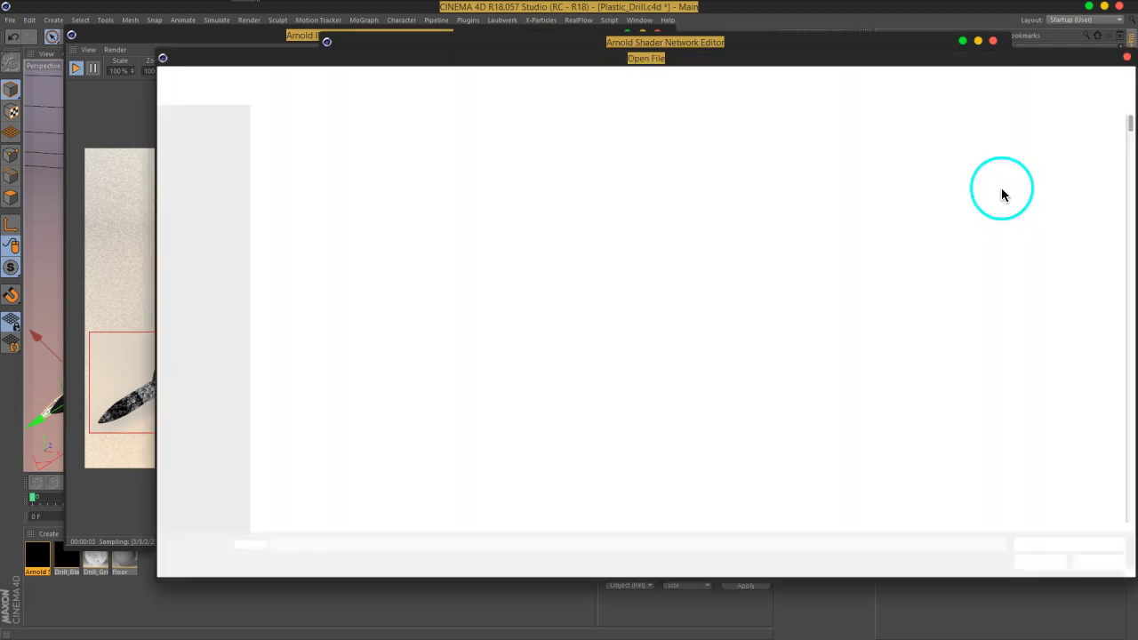
scroll(712, 334, down, 1)
scroll(713, 351, down, 3)
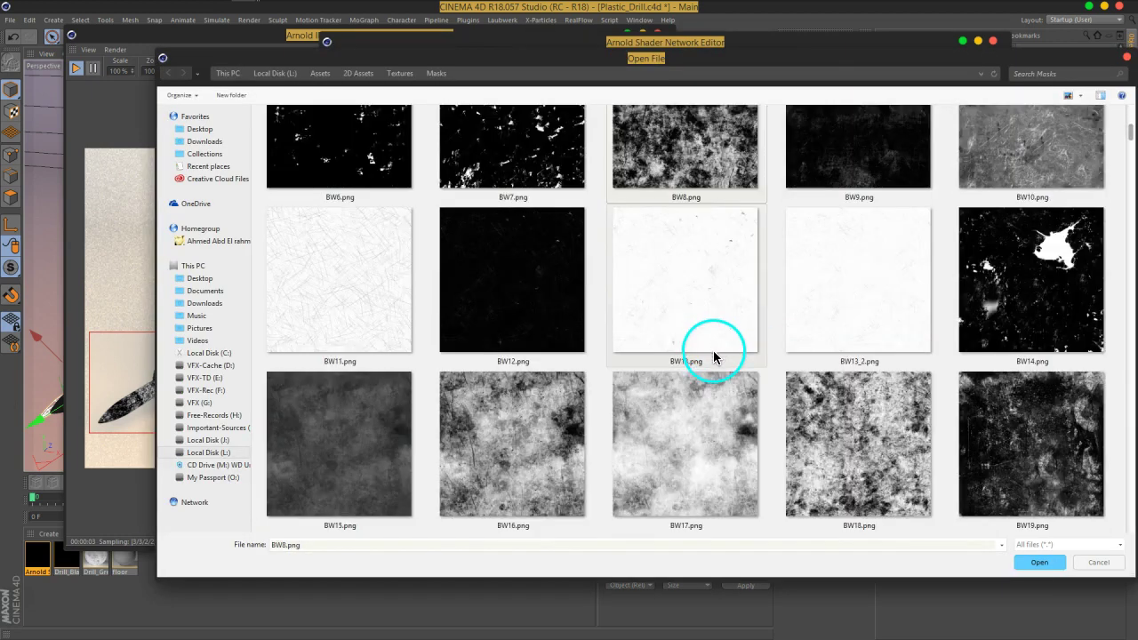
scroll(713, 356, down, 1)
mouse_move(686, 280)
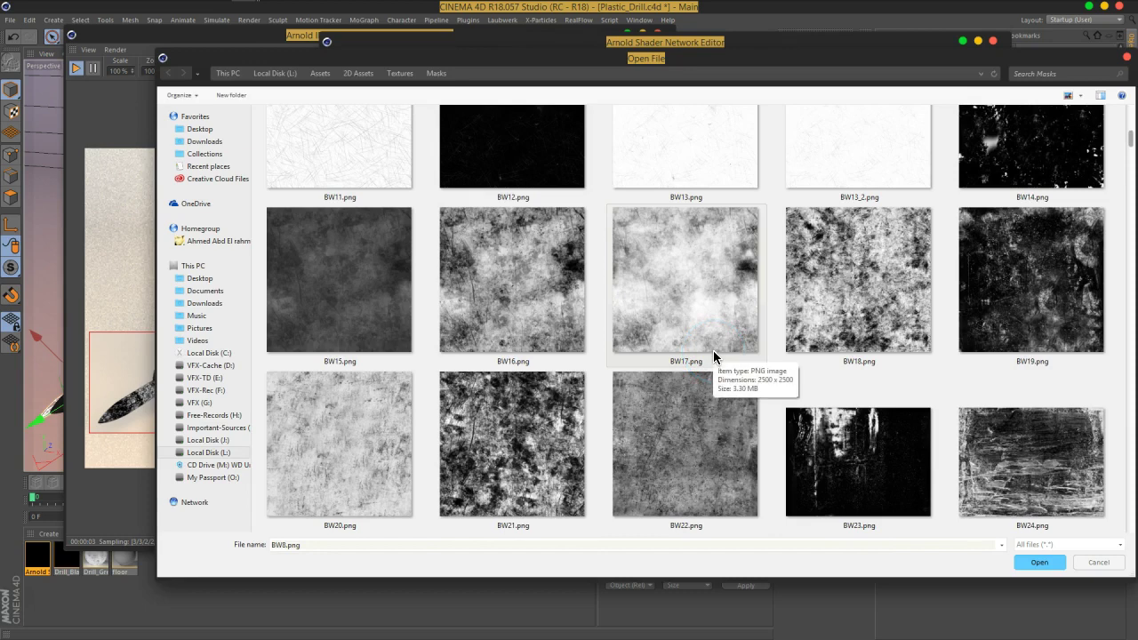
scroll(713, 356, up, 1)
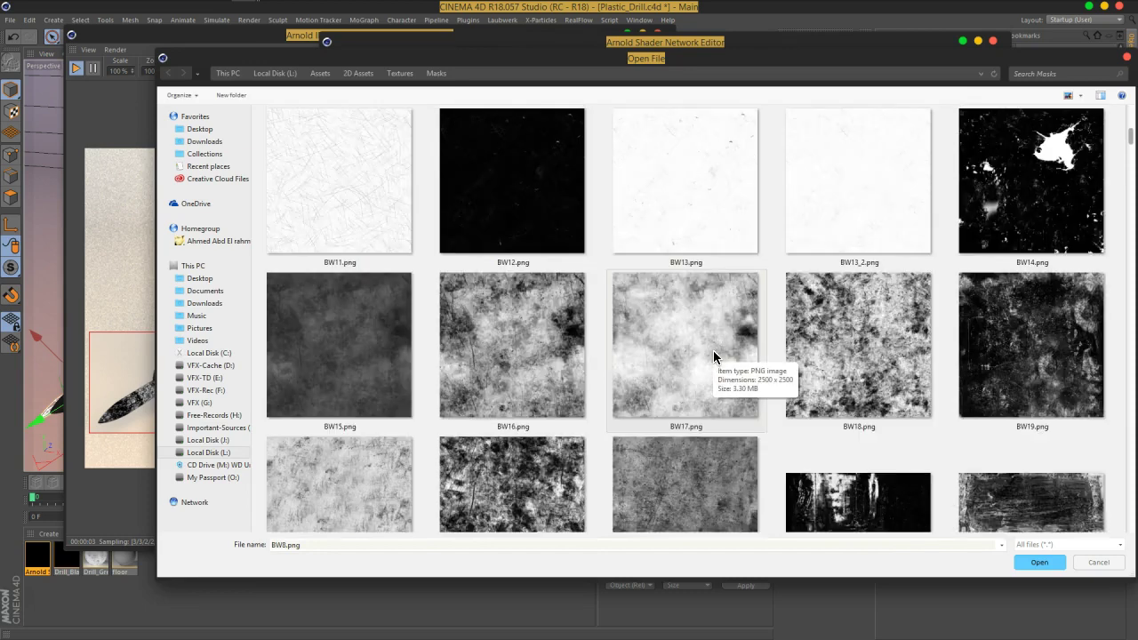
click(859, 190)
click(1042, 563)
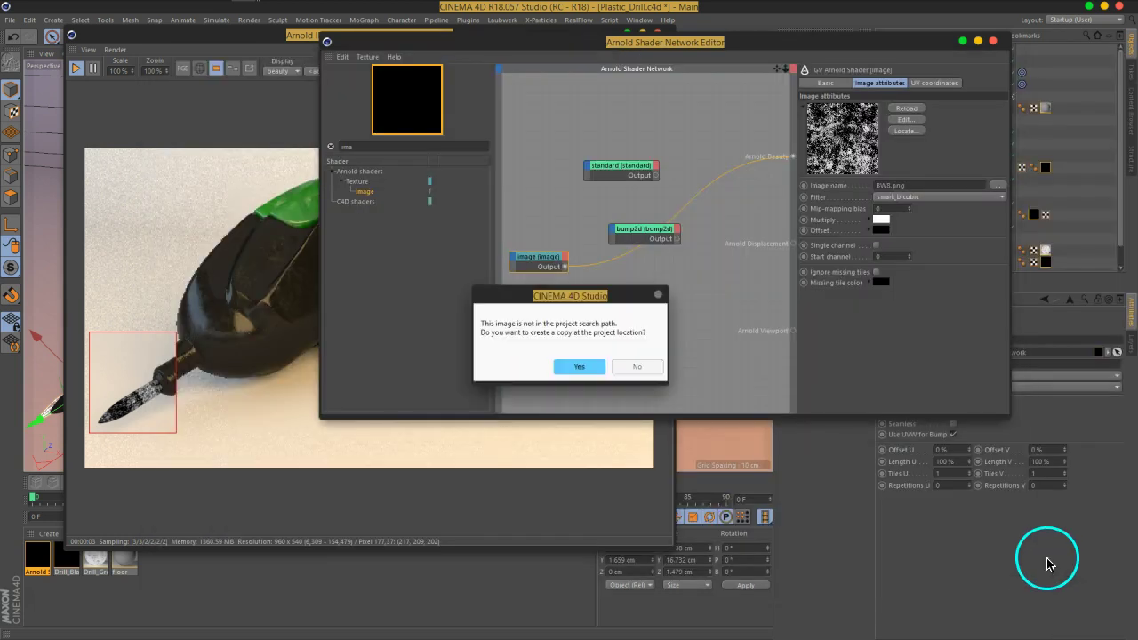
click(579, 368)
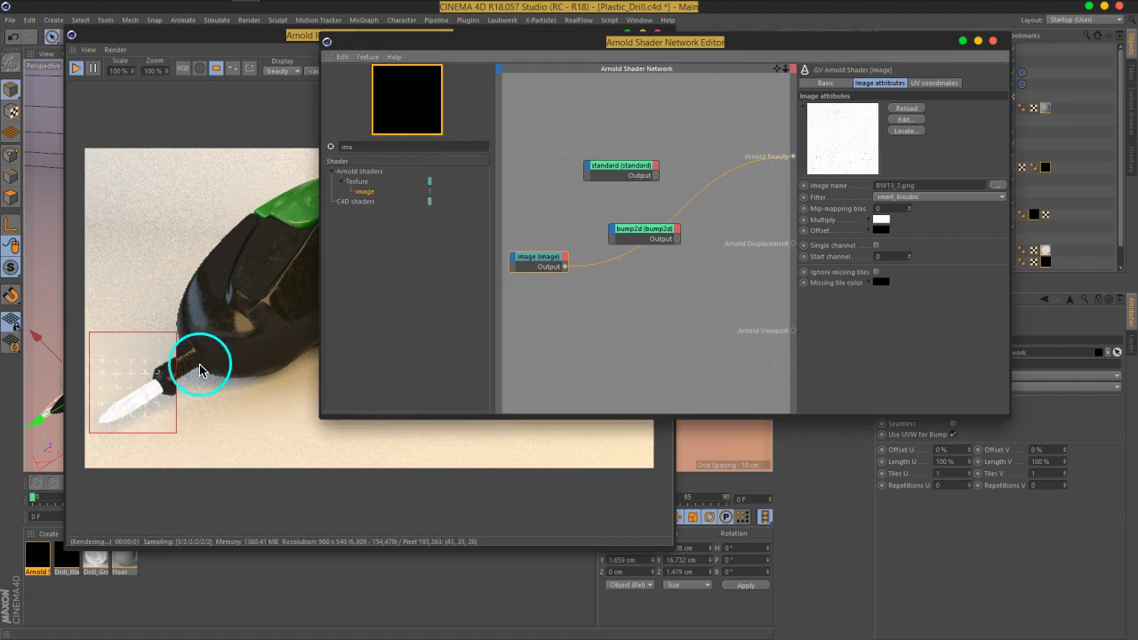
Tile the image 5 times in U and V and wire the standard shader into bump2d.
click(916, 84)
click(874, 159)
key(Tab)
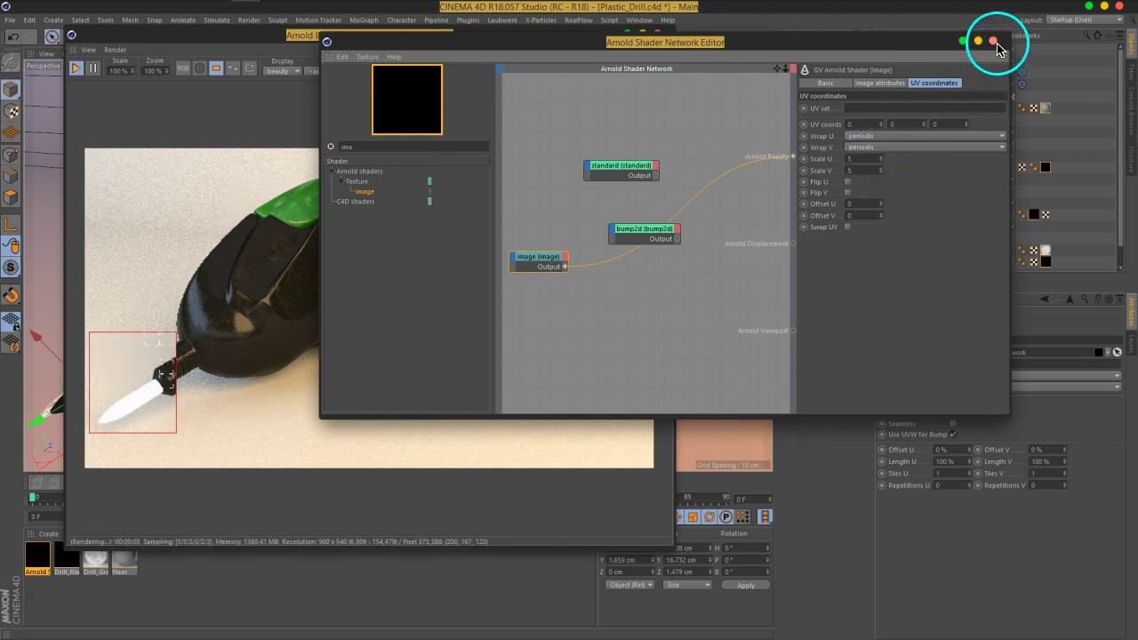
mouse_move(656, 176)
mouse_down()
mouse_move(794, 158)
mouse_move(613, 233)
mouse_up()
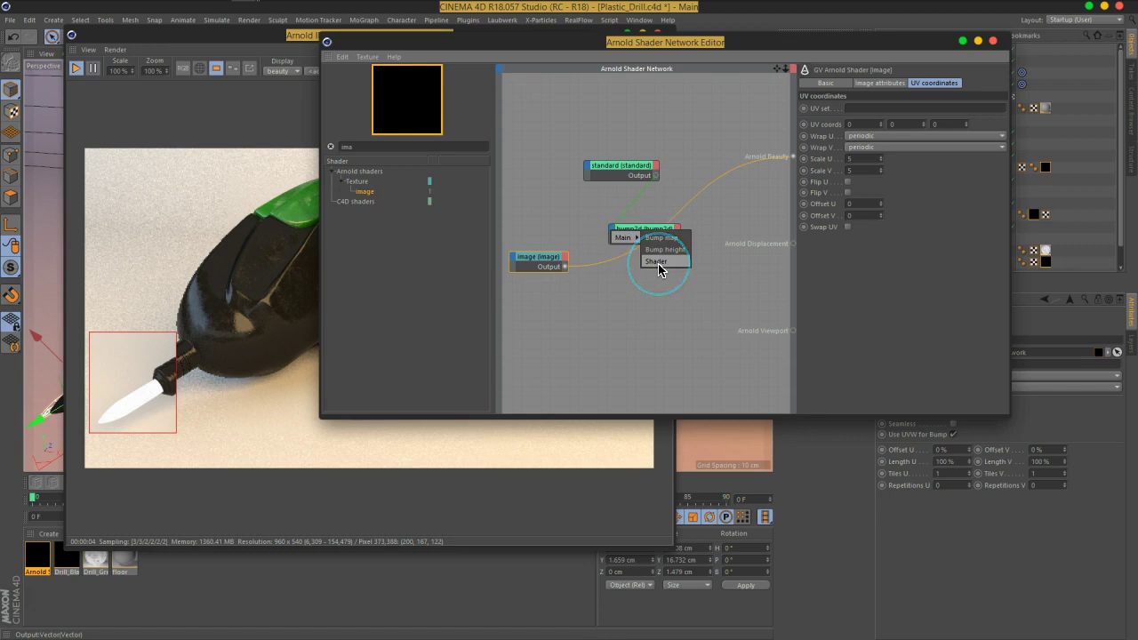
Wire standard into bump2d, bump2d into Arnold Beauty, and the image as a 0.05 cm bump map.
click(659, 261)
drag(701, 239, 798, 163)
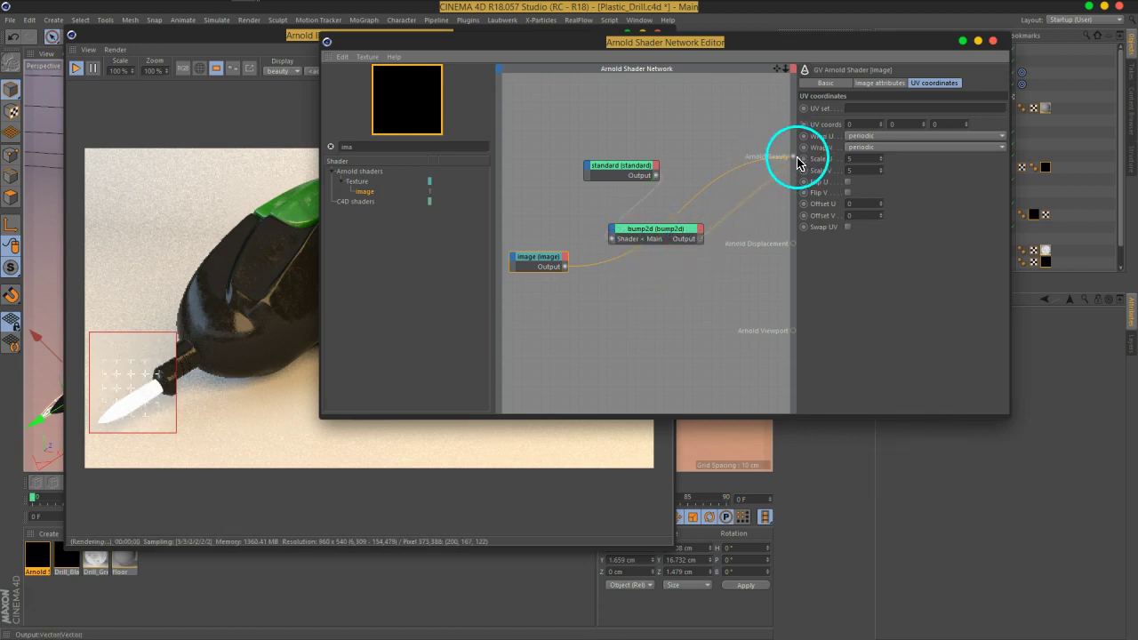
click(568, 263)
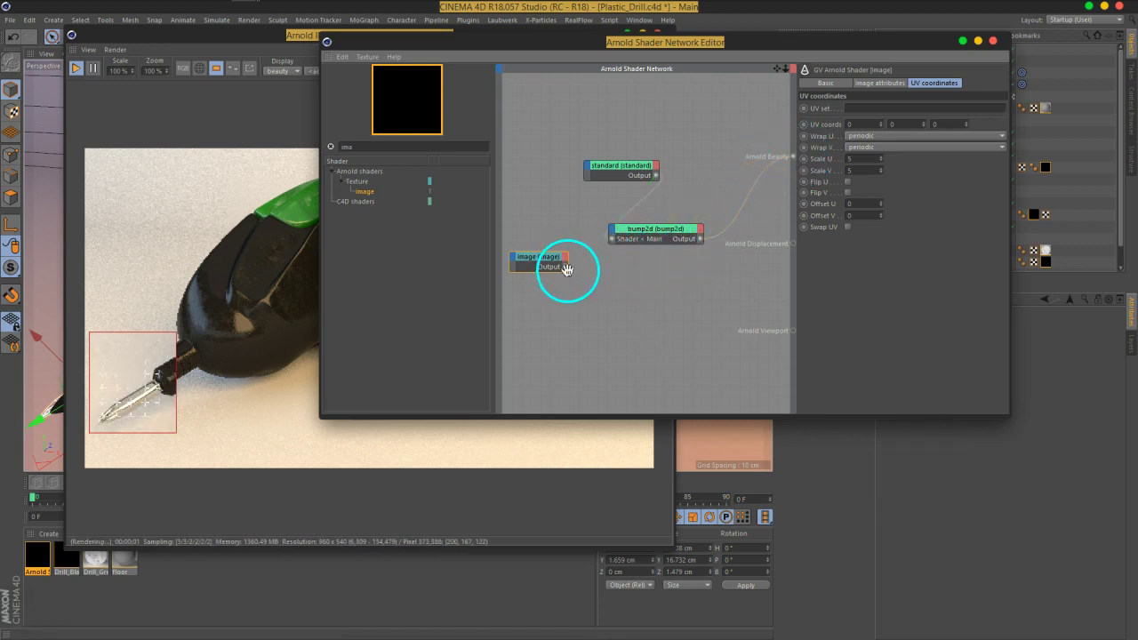
drag(573, 273, 650, 243)
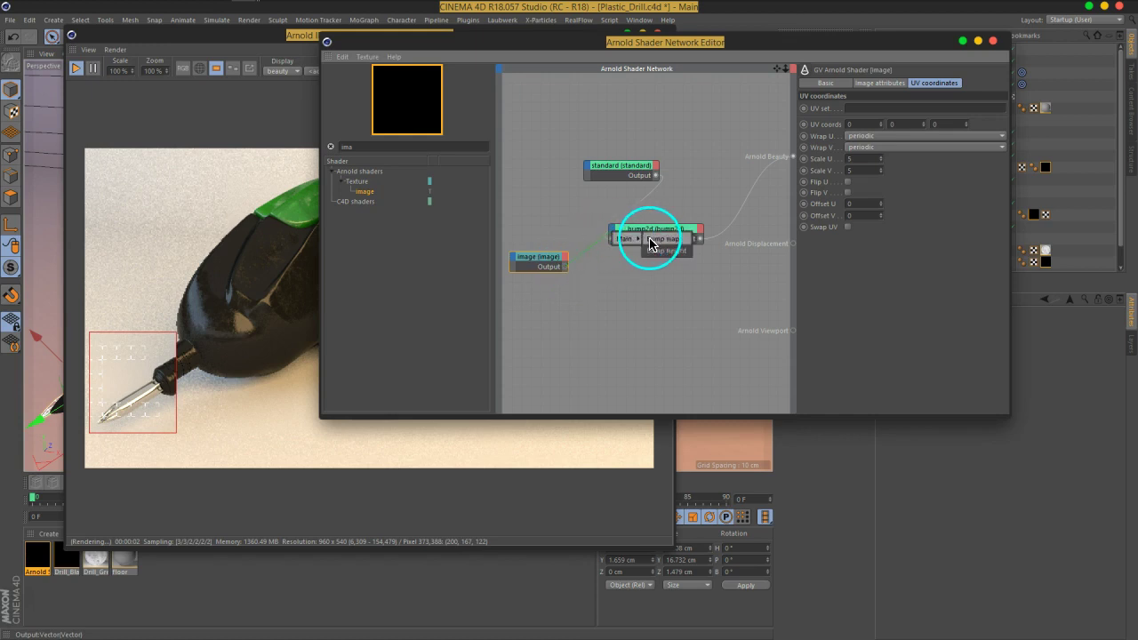
click(660, 242)
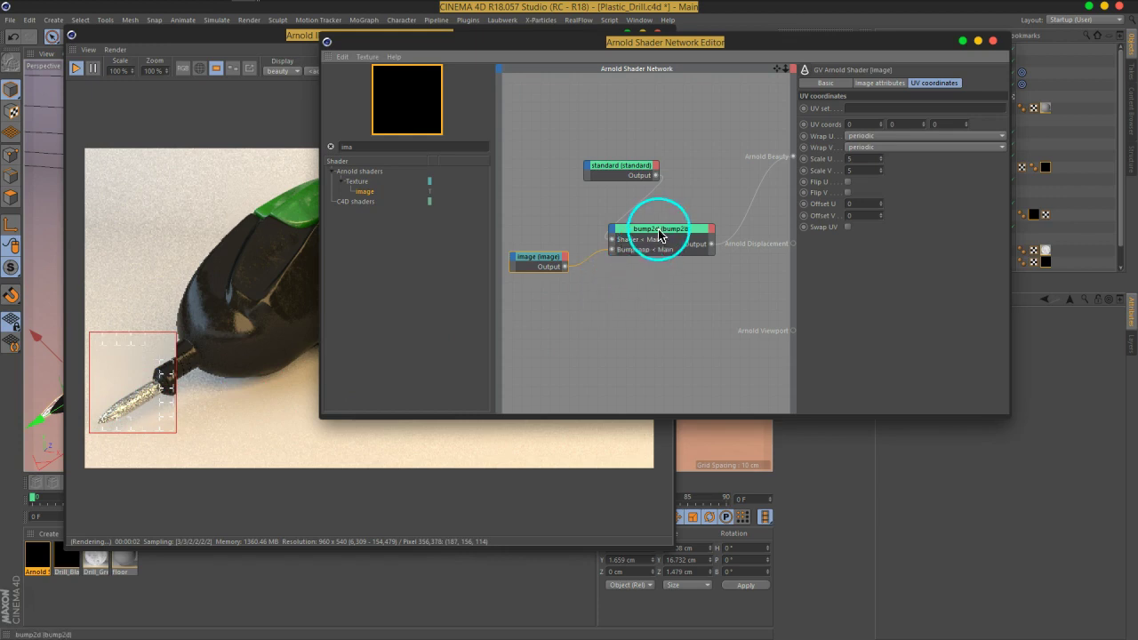
click(658, 229)
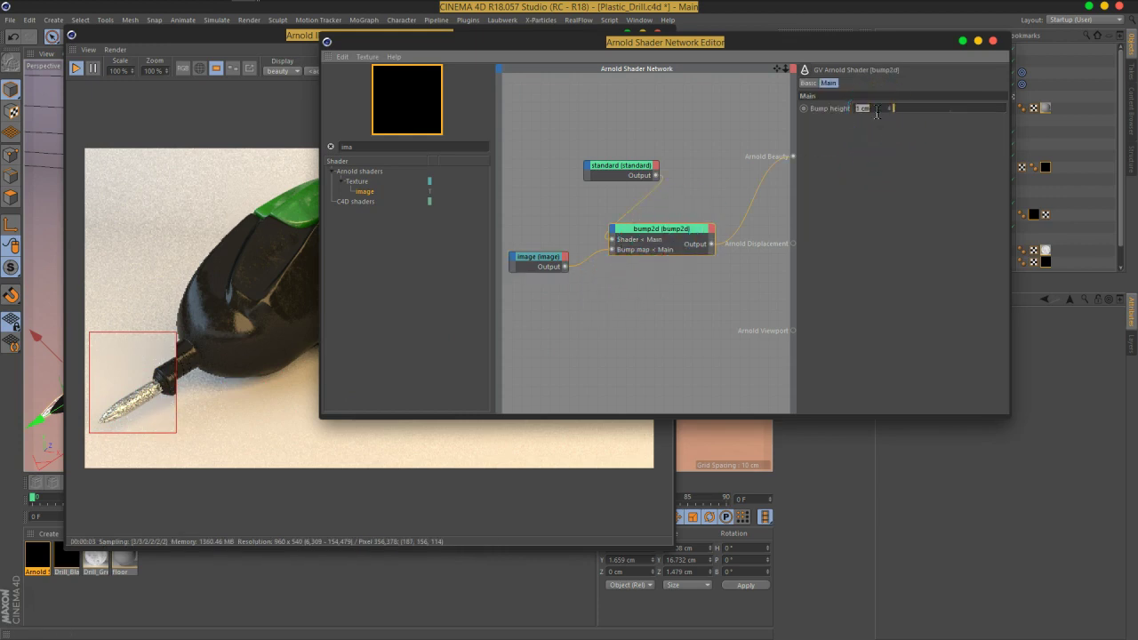
text(0.05)
key(Return)
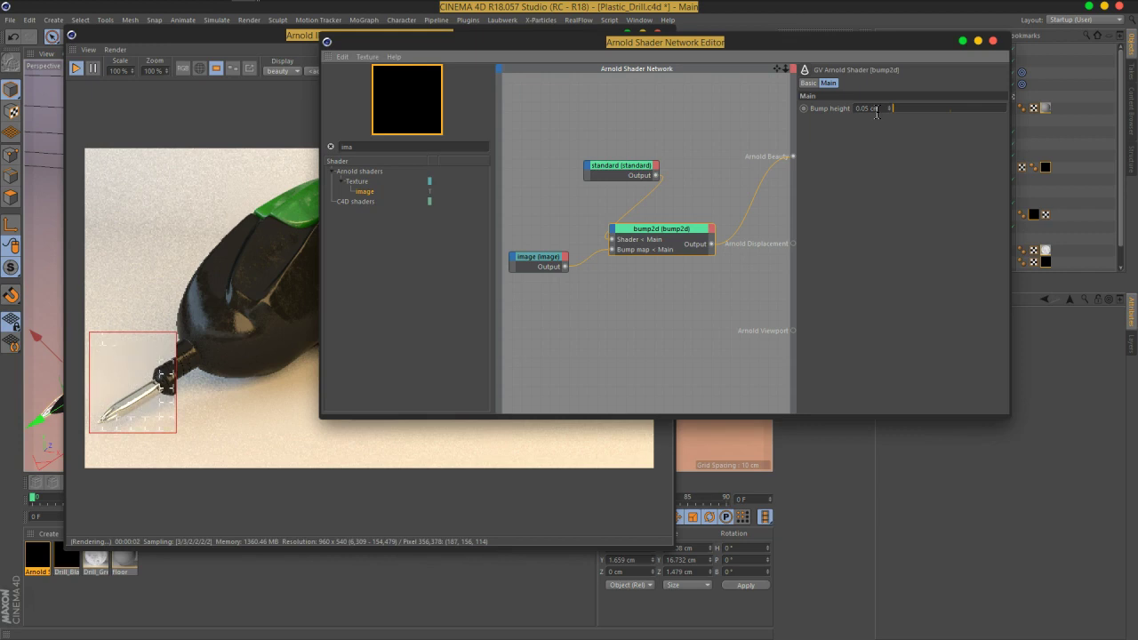
Set the tip standard shader's specular roughness to 0.2, then begin editing bump2d's bump height.
click(631, 166)
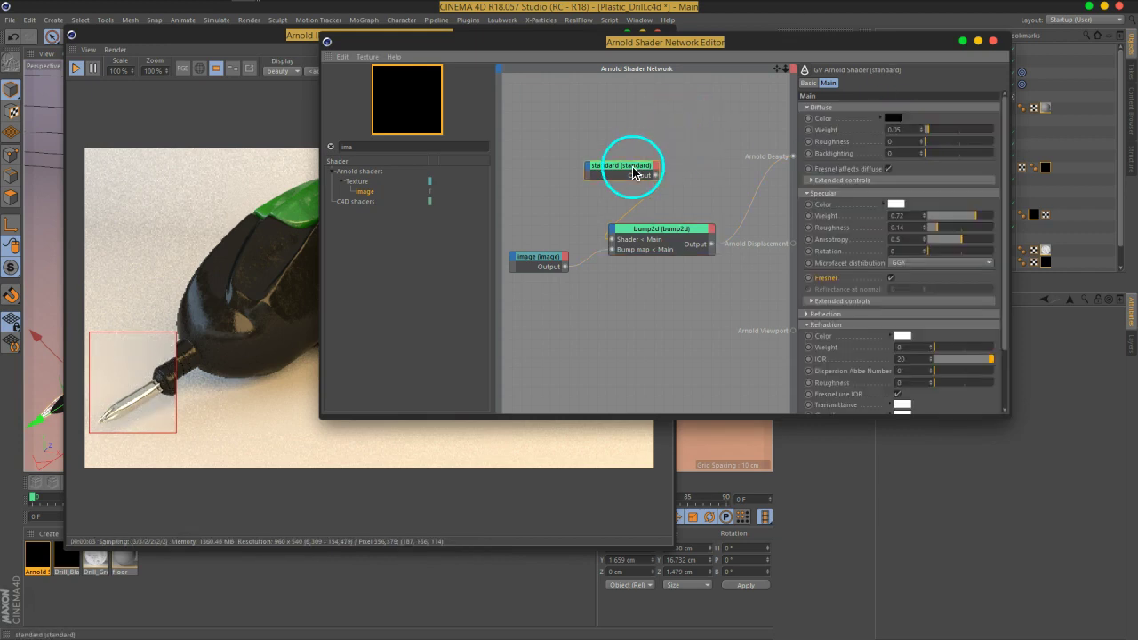
drag(941, 234, 945, 234)
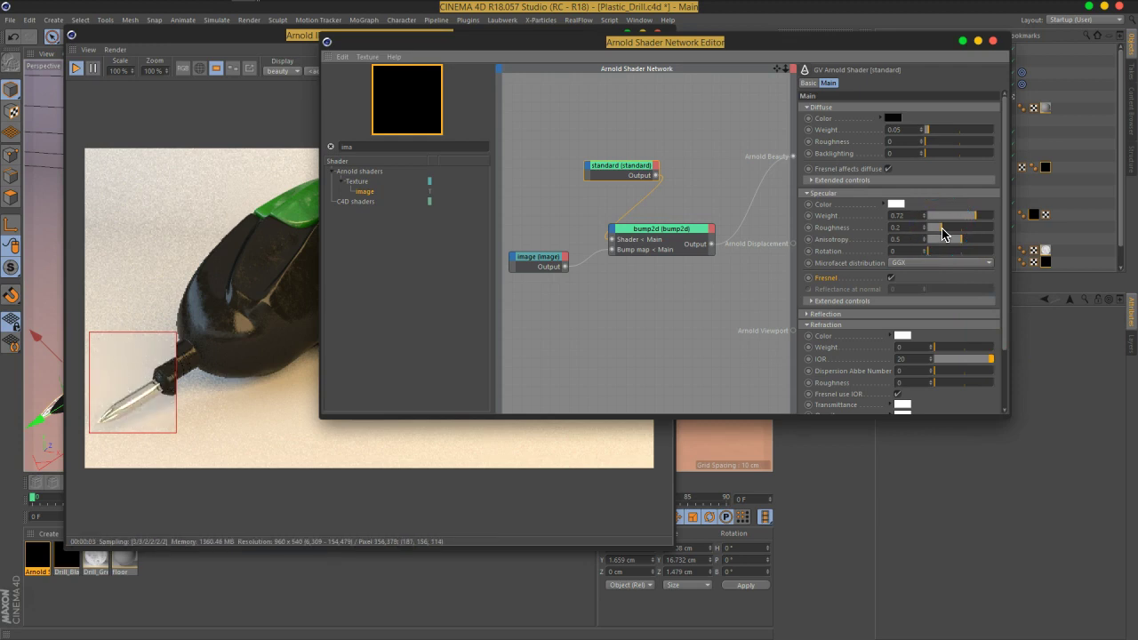
click(652, 234)
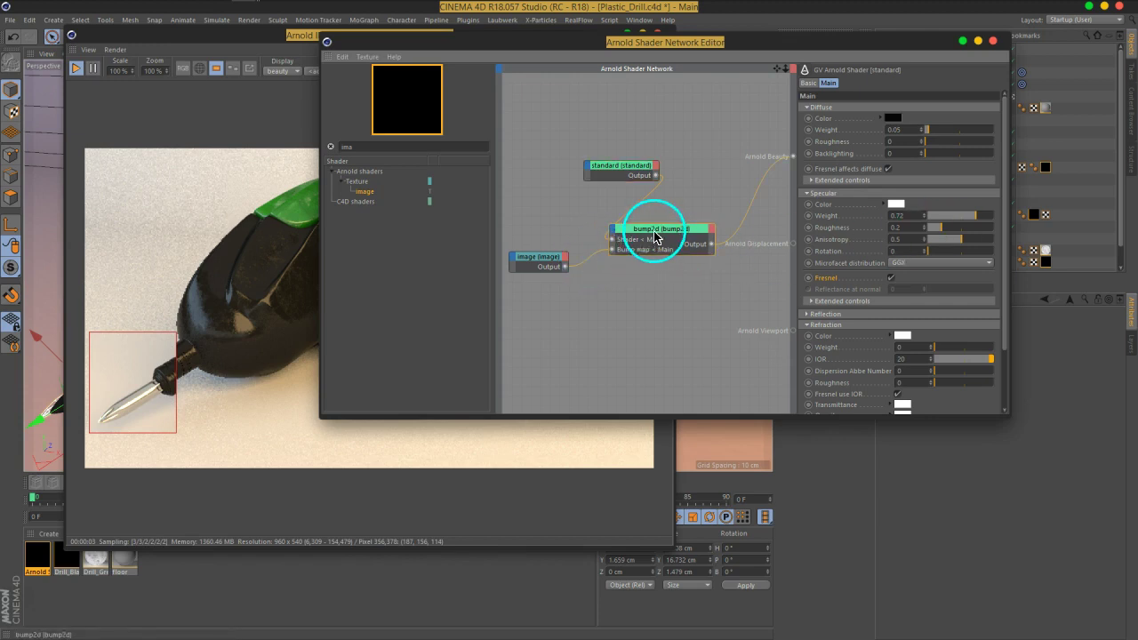
double_click(861, 108)
Raise bump height to 0.1 cm, close the network editor, and render the full frame in IPR.
text(0.1)
key(Return)
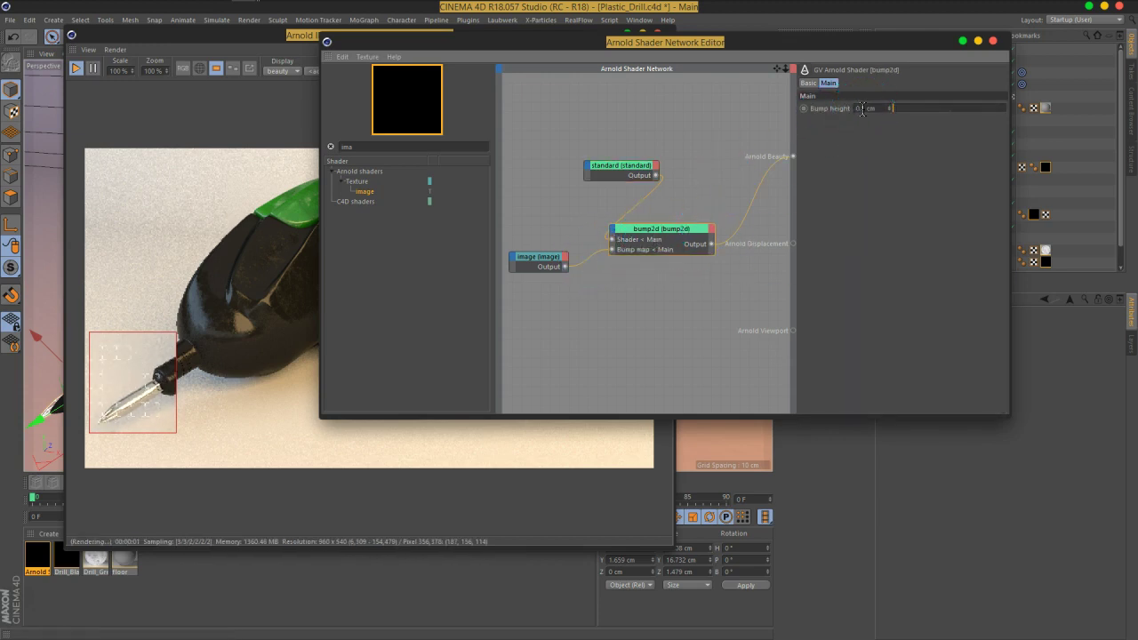
click(993, 41)
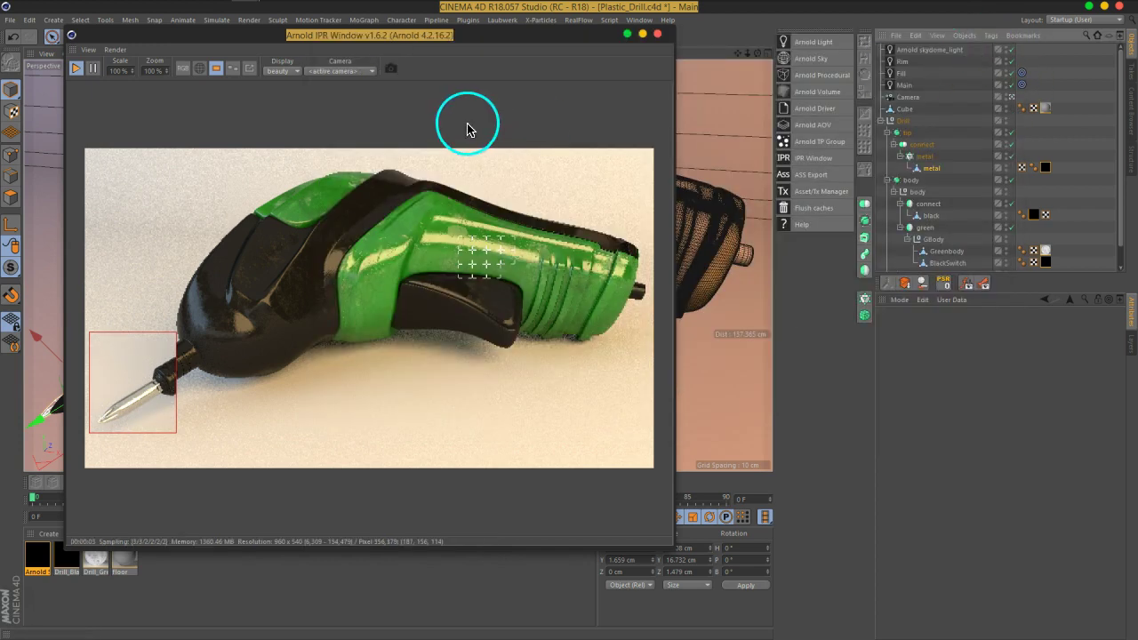
click(216, 71)
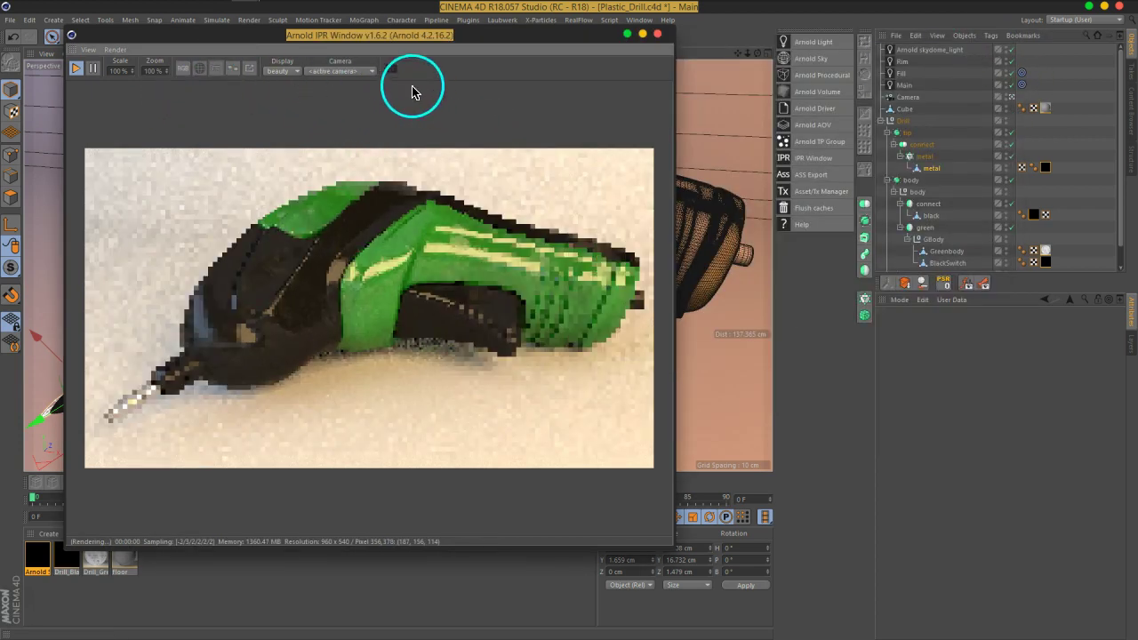
mouse_move(378, 40)
mouse_down()
mouse_move(571, 40)
mouse_move(534, 33)
mouse_up()
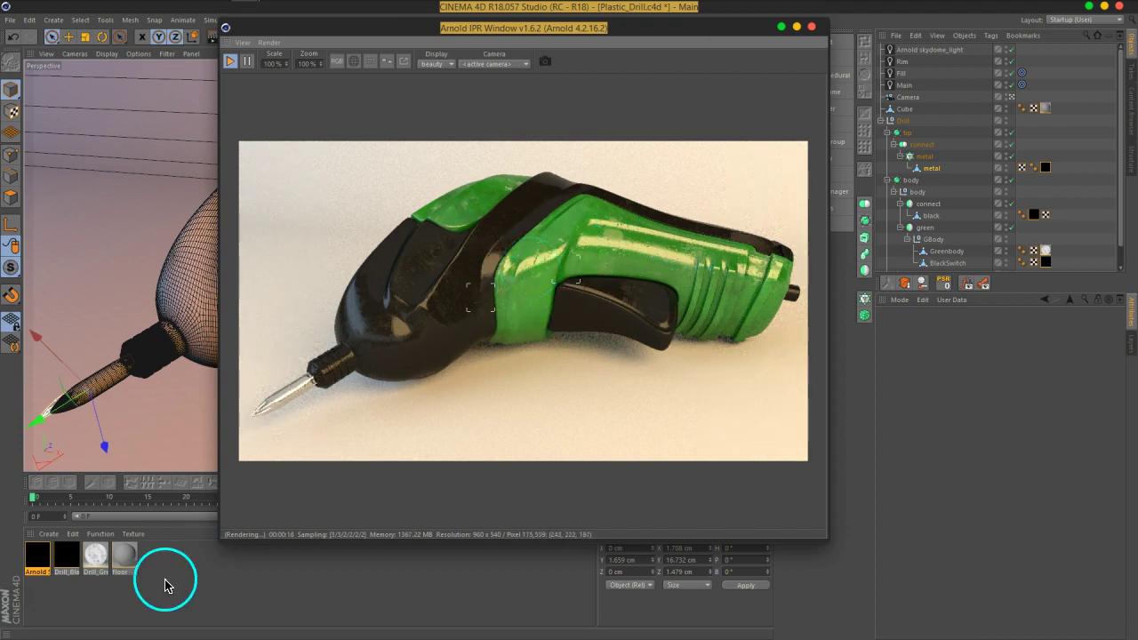
Open the Drill_Black material's shader network.
click(69, 562)
double_click(70, 564)
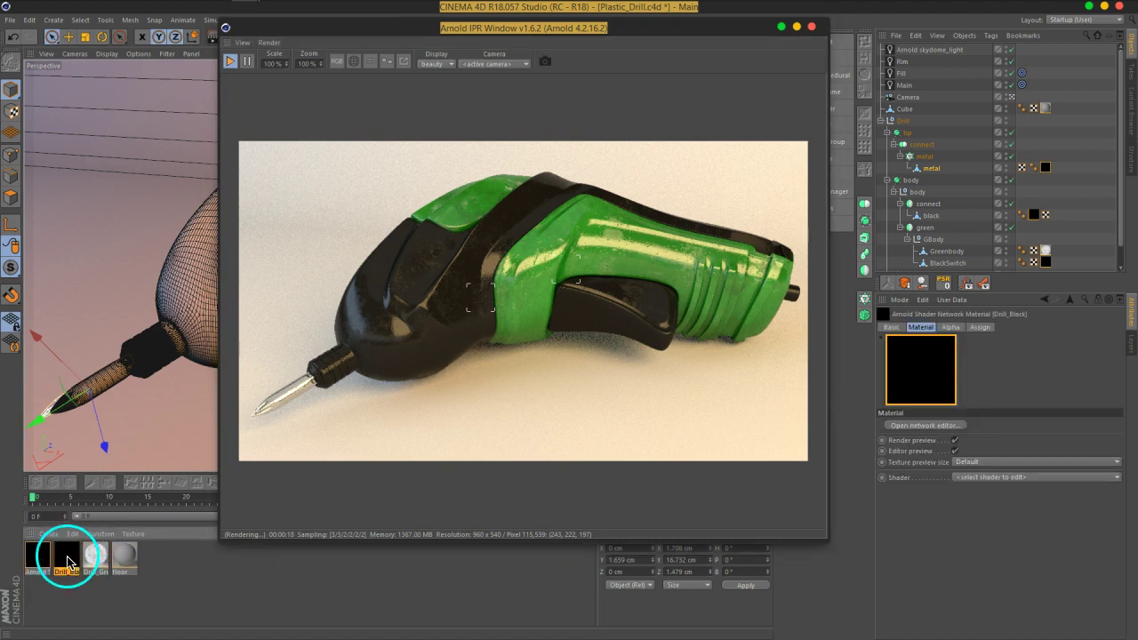
click(312, 122)
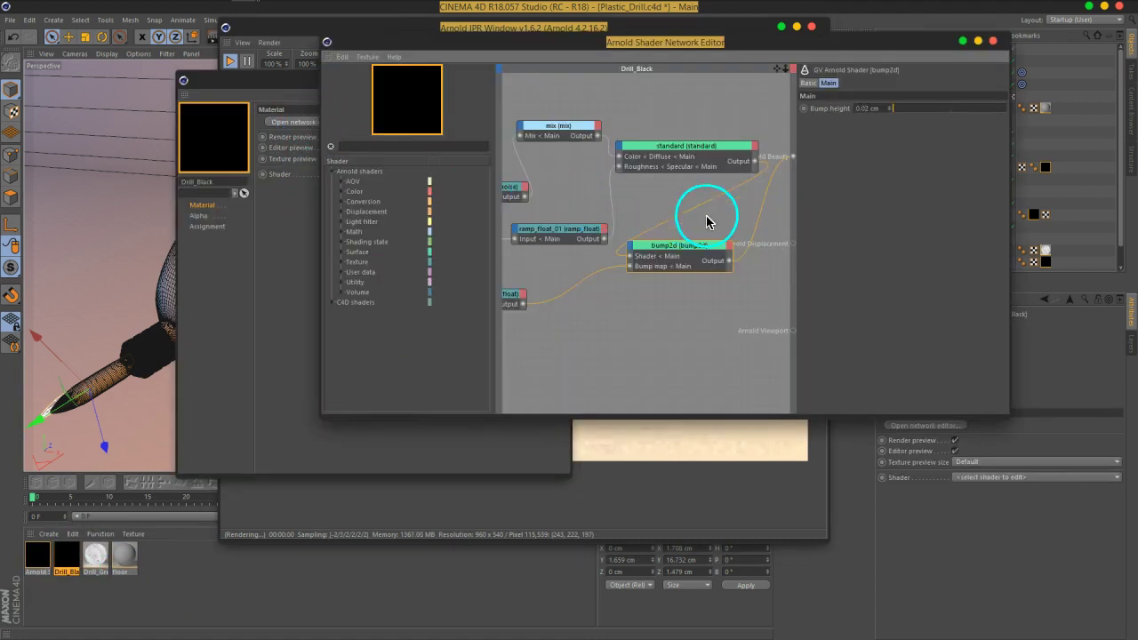
middle_drag(703, 216, 609, 221)
Add multiply and ambient_occlusion nodes to the Drill_Black network, keeping them apart.
click(402, 146)
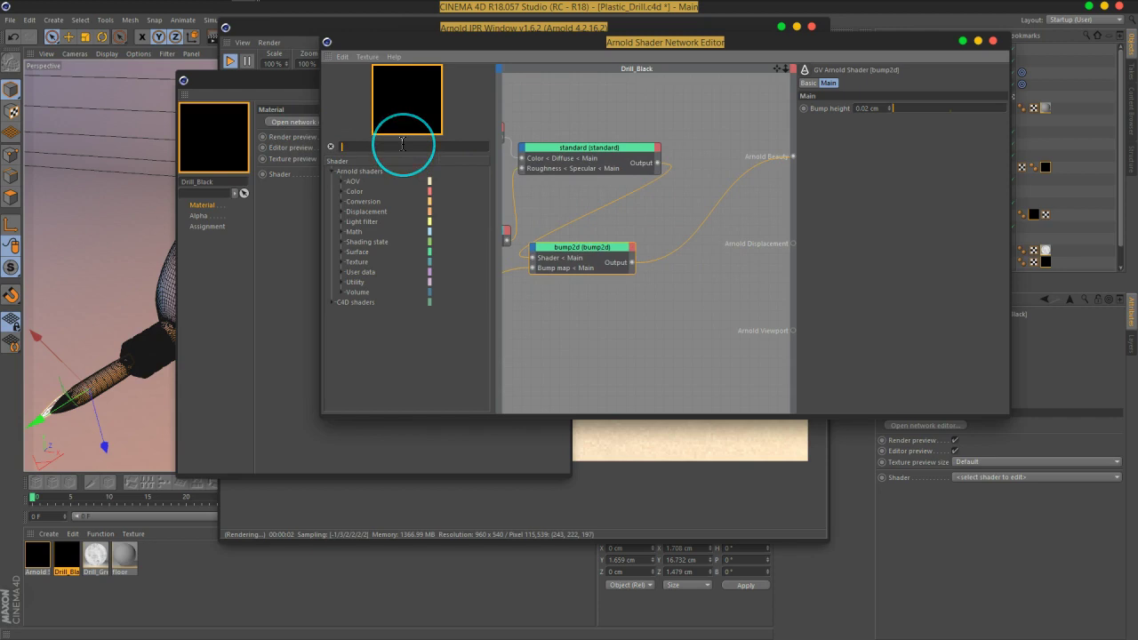
text(mul)
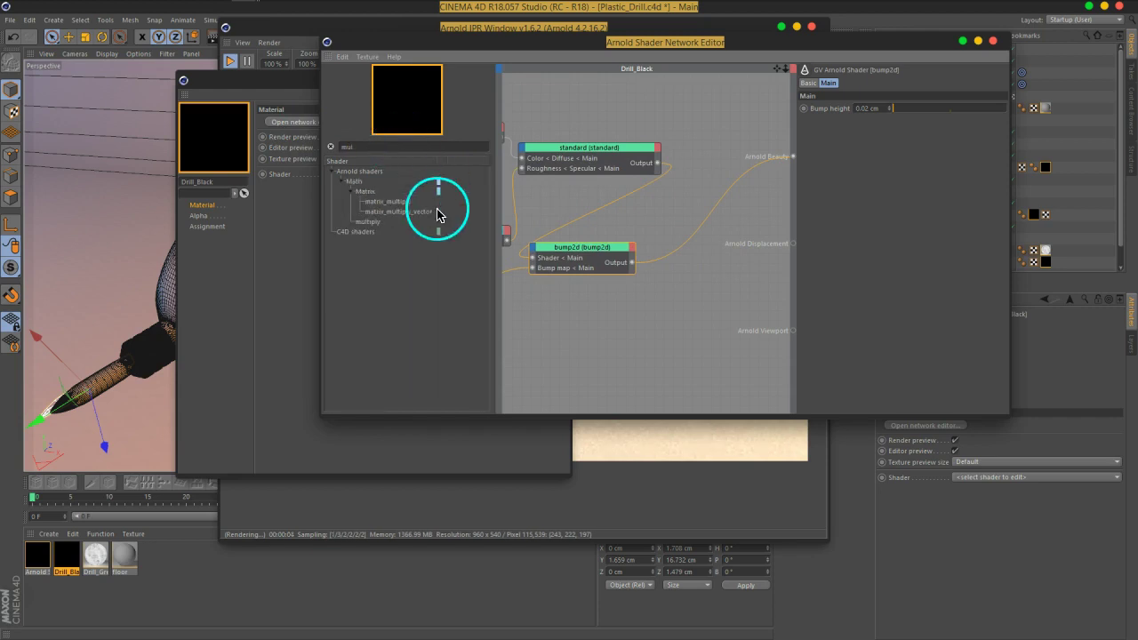
drag(367, 222, 683, 102)
double_click(367, 148)
text(am)
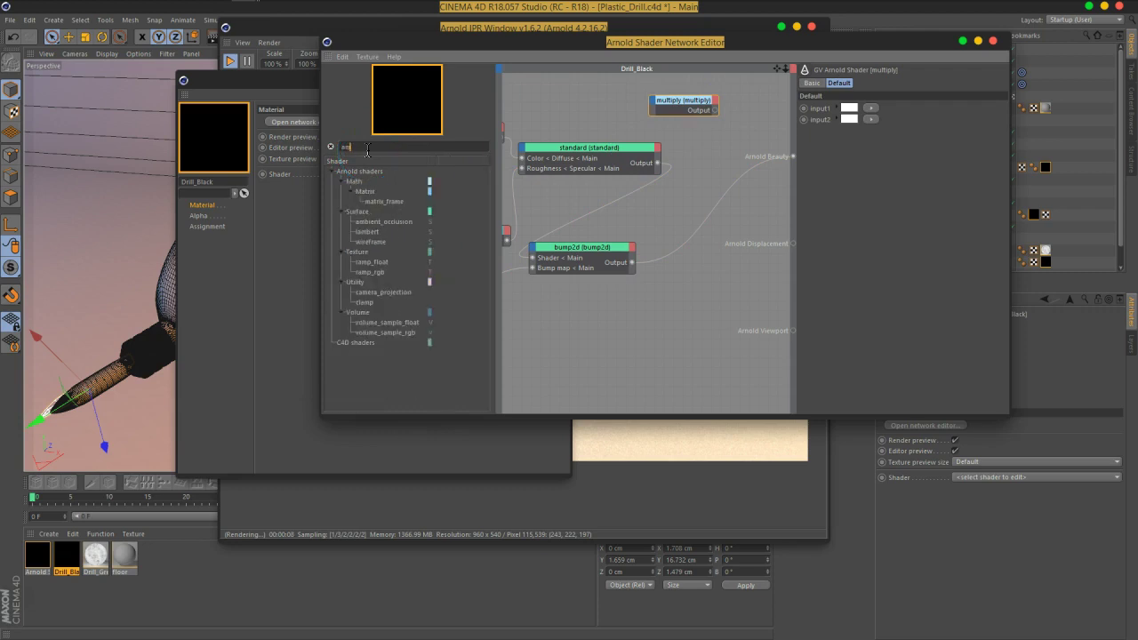
mouse_move(414, 243)
mouse_down()
mouse_move(402, 229)
mouse_move(582, 107)
mouse_up()
mouse_move(685, 109)
mouse_down()
mouse_move(712, 105)
mouse_move(796, 160)
mouse_up()
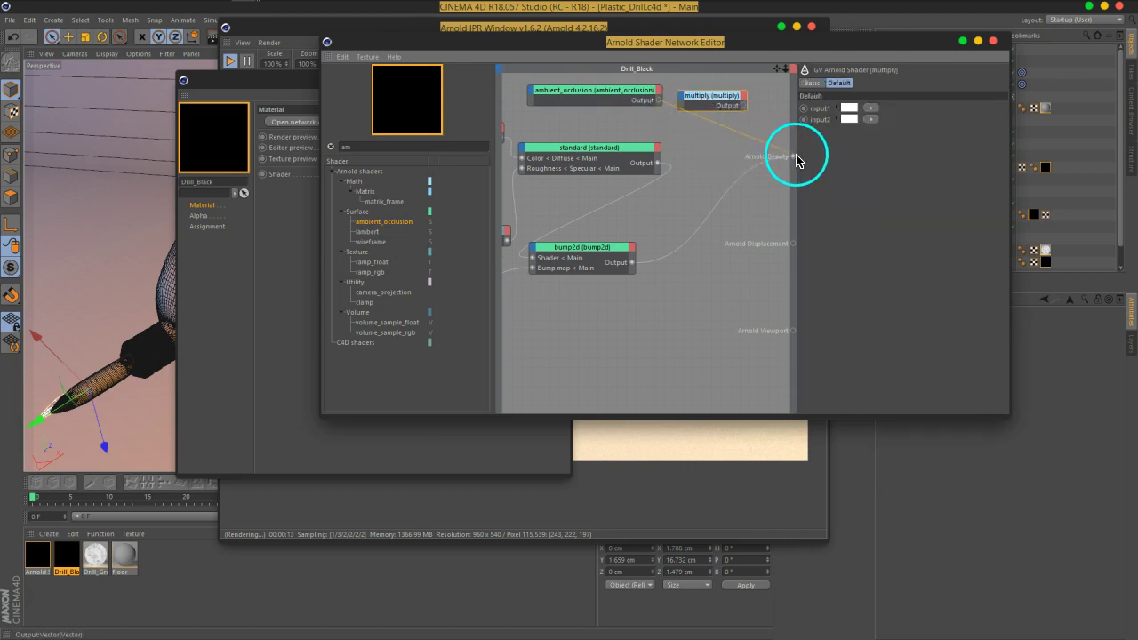
Close the material settings and place the shader network beside the live Arnold render.
click(436, 84)
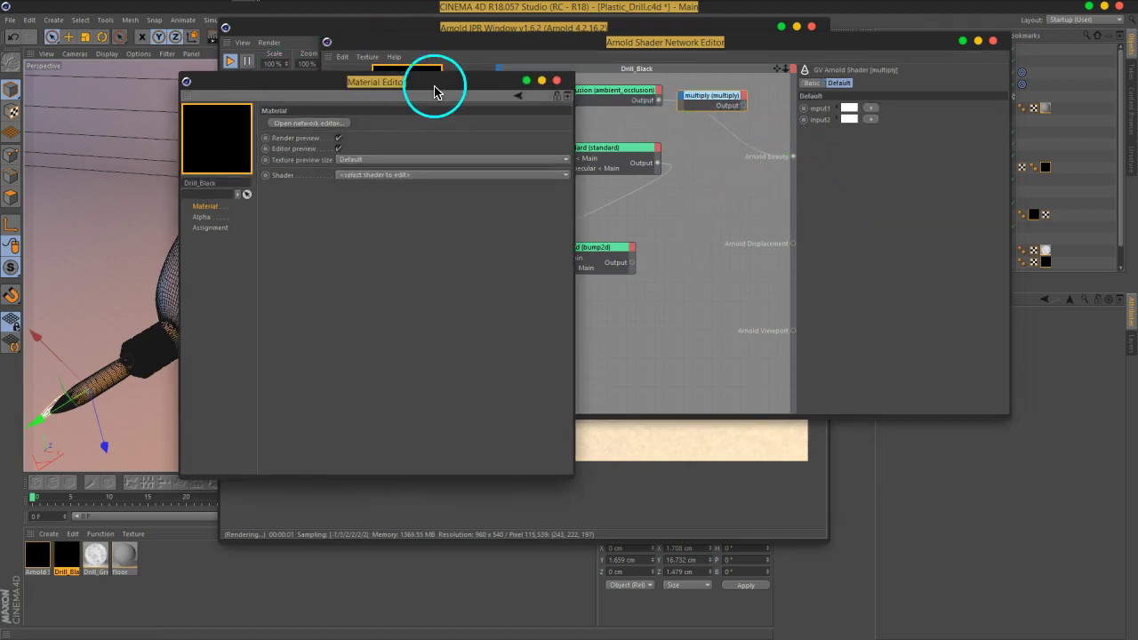
click(547, 82)
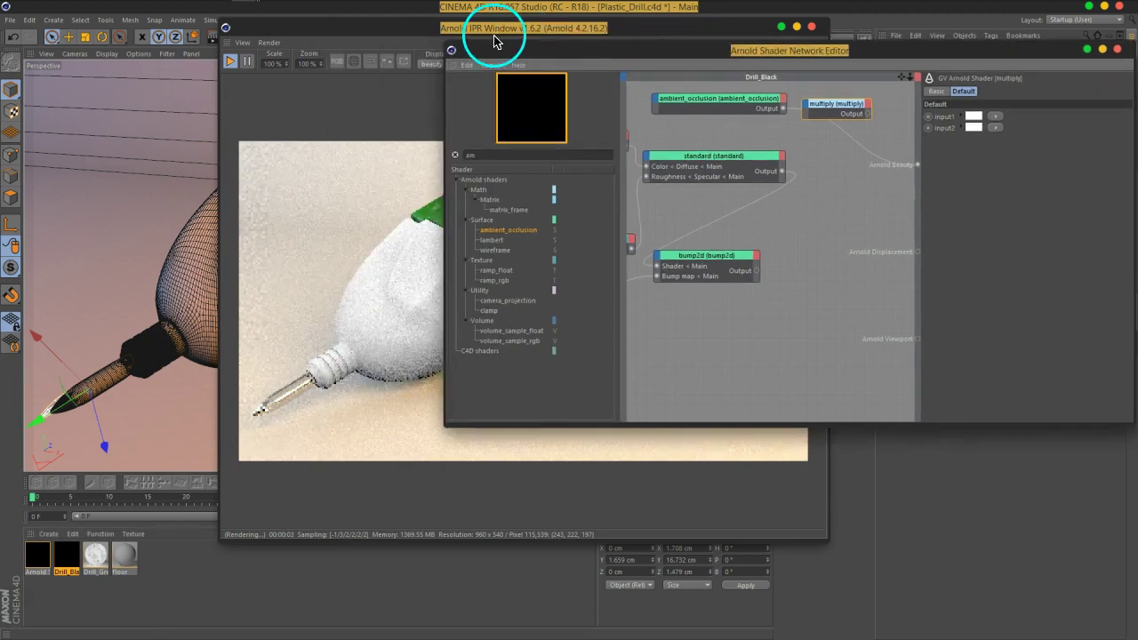
drag(501, 35, 279, 30)
drag(756, 45, 613, 27)
Adjust ambient_occlusion Falloff and Far clip, trying Far clip values of 50 and 400.
click(610, 75)
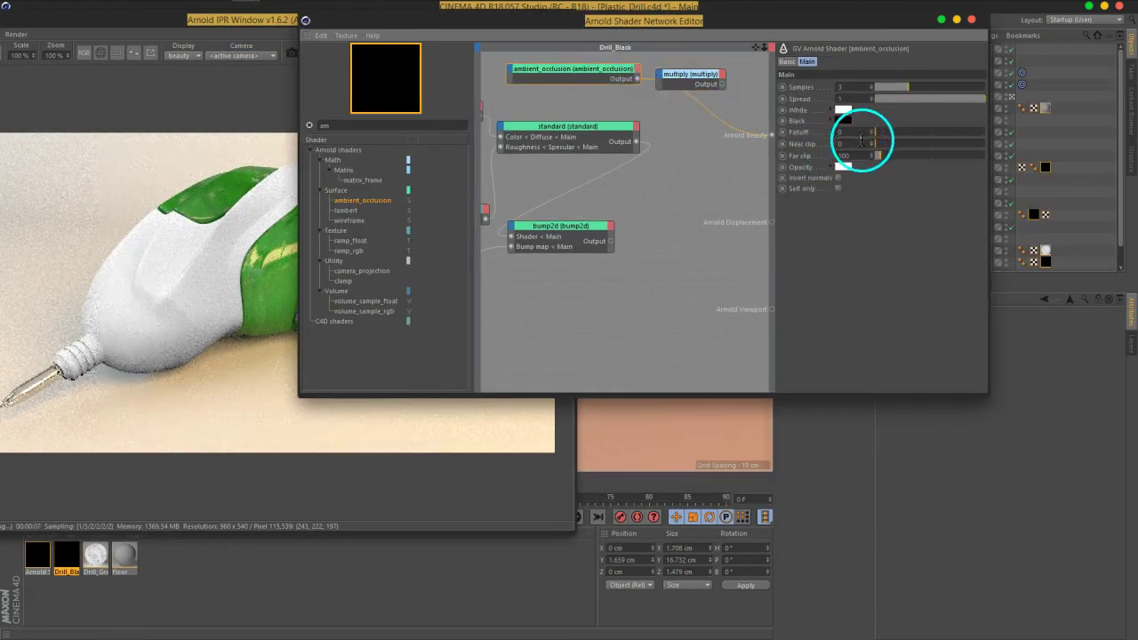
click(879, 134)
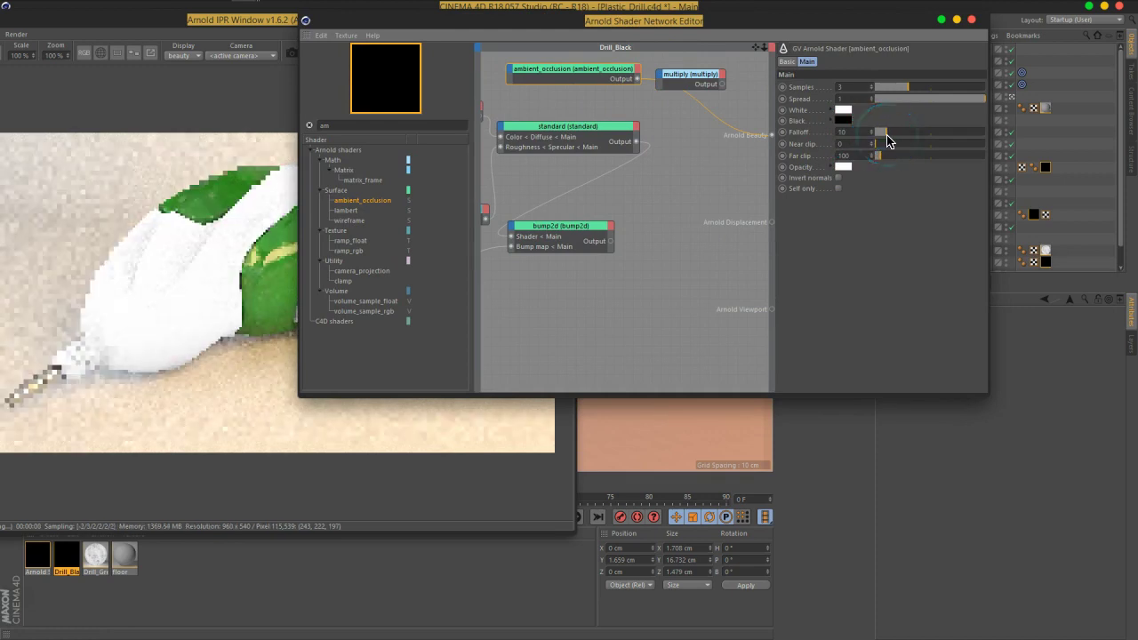
click(852, 156)
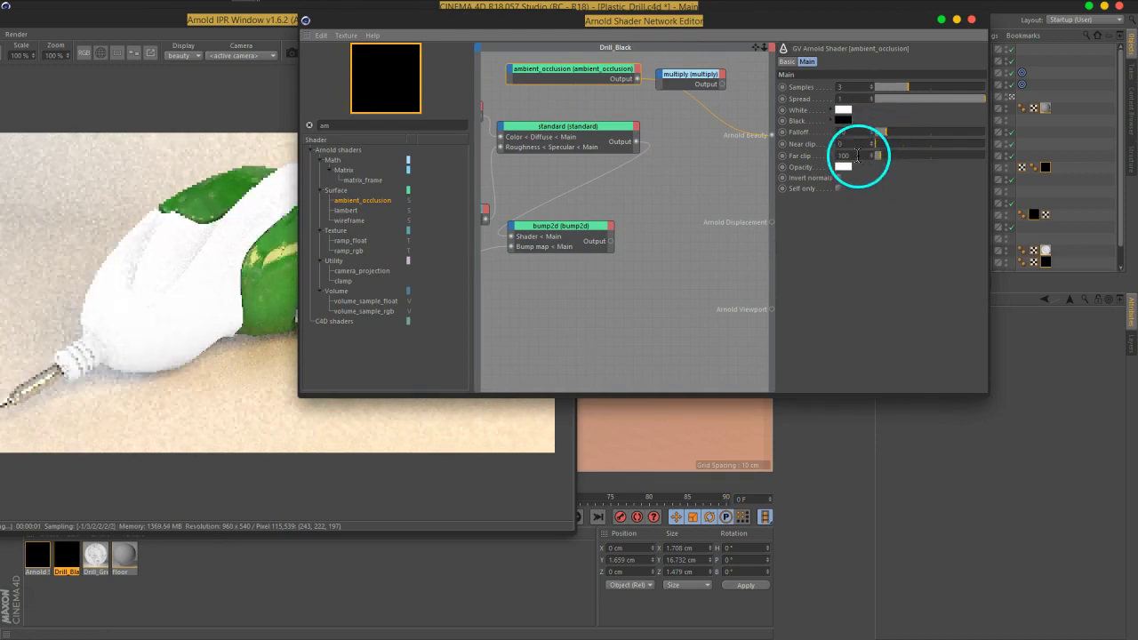
text(50)
key(Return)
click(774, 184)
drag(889, 132, 903, 139)
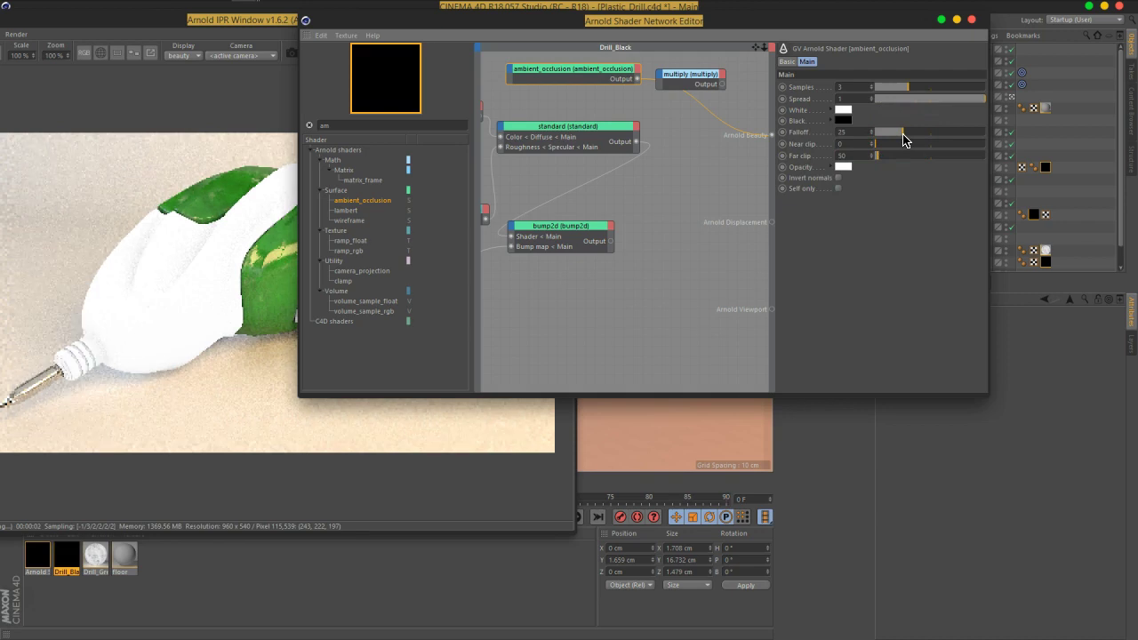
drag(878, 158, 899, 163)
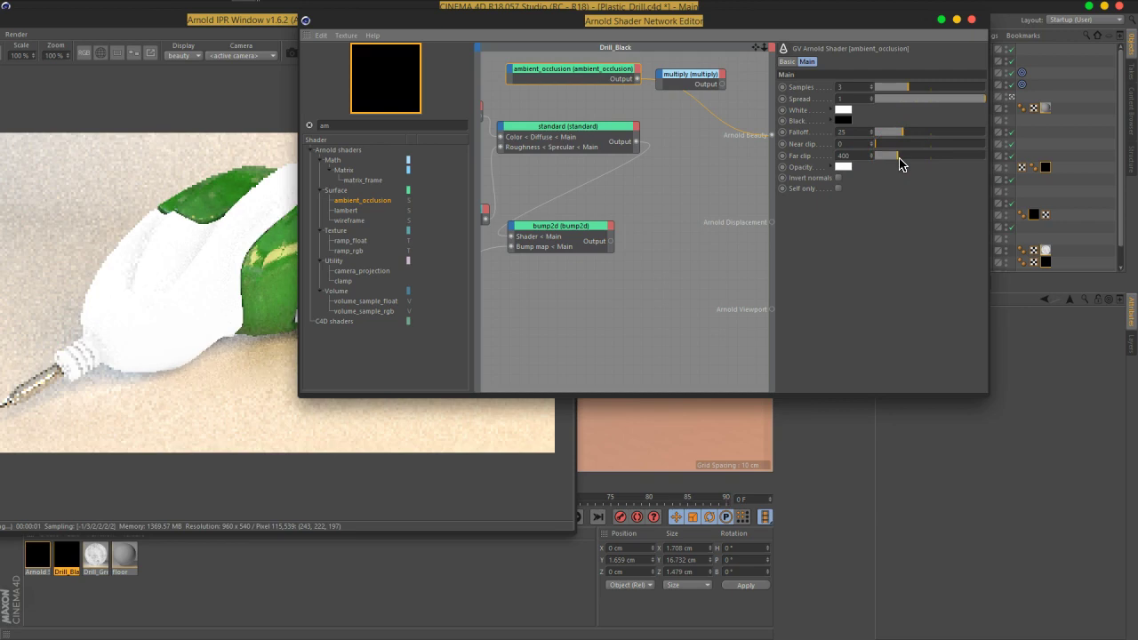
Set the ambient_occlusion Far clip to 20 and Falloff back to 10.
click(858, 162)
click(809, 157)
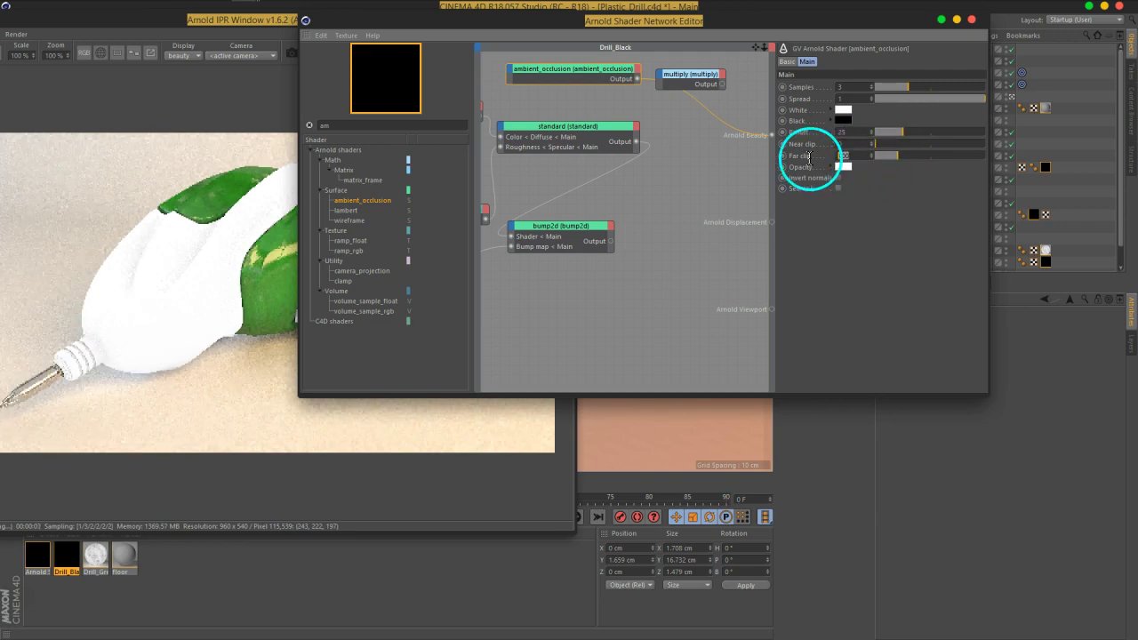
text(20)
key(Return)
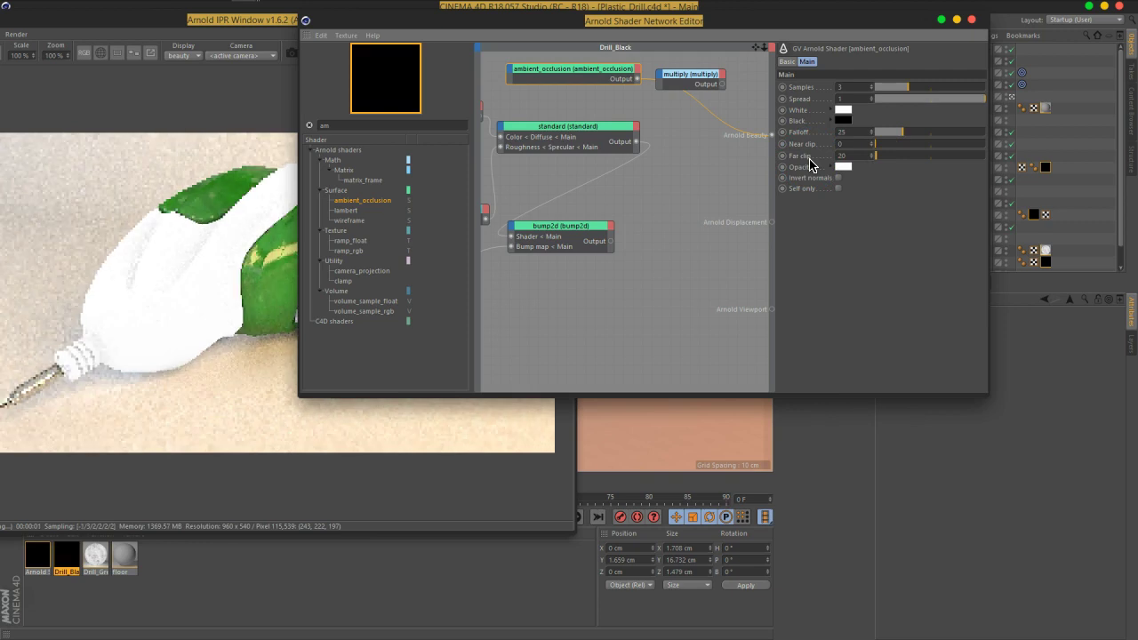
drag(895, 134, 887, 136)
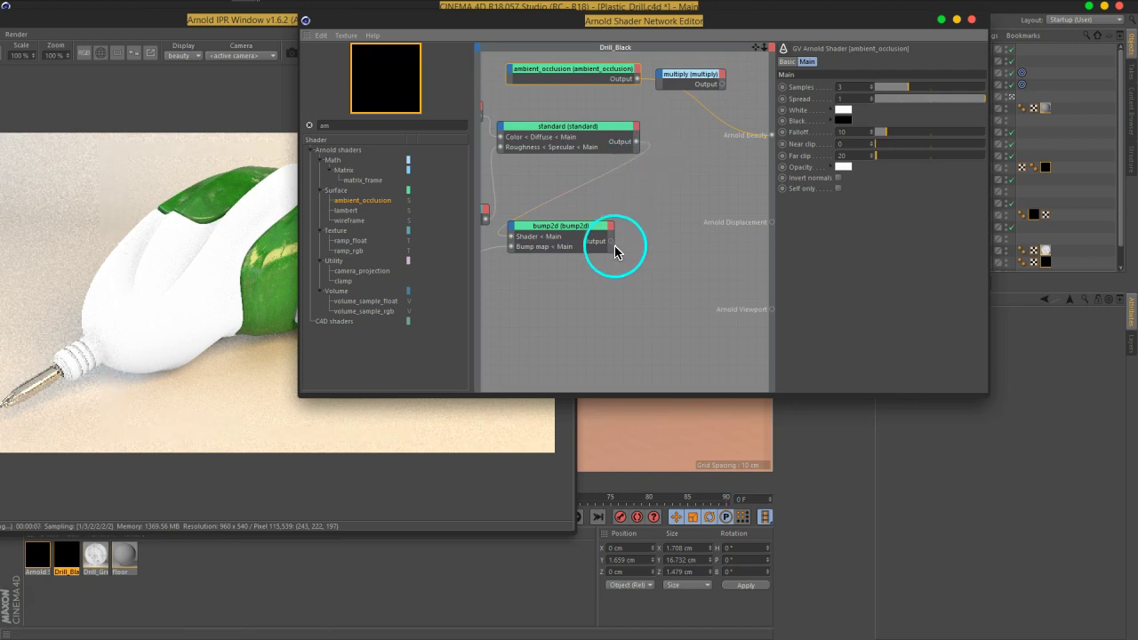
Feed bump2d into multiply input2 and ambient_occlusion into input1, then close the network editor.
drag(612, 247, 717, 102)
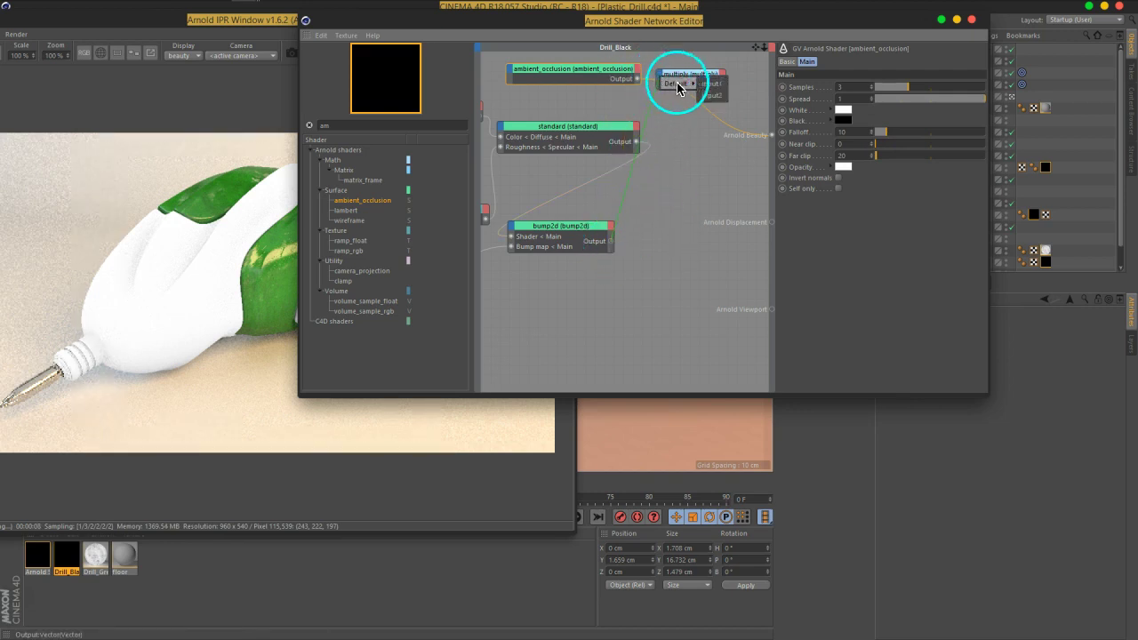
click(717, 98)
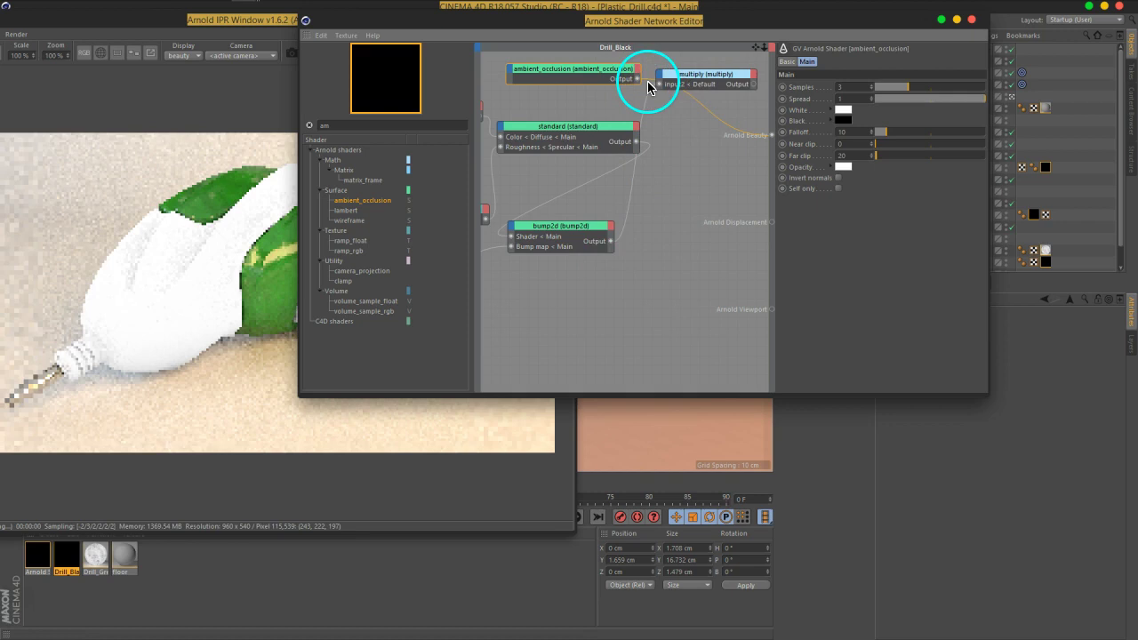
mouse_move(638, 79)
mouse_down()
mouse_move(702, 86)
mouse_move(769, 138)
mouse_up()
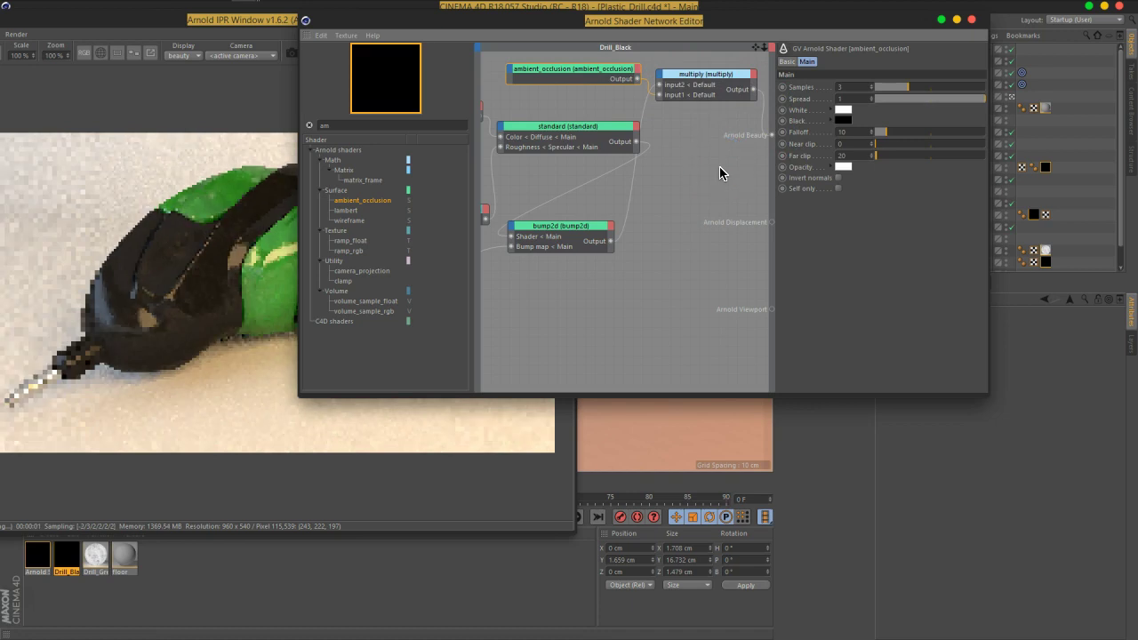
click(972, 19)
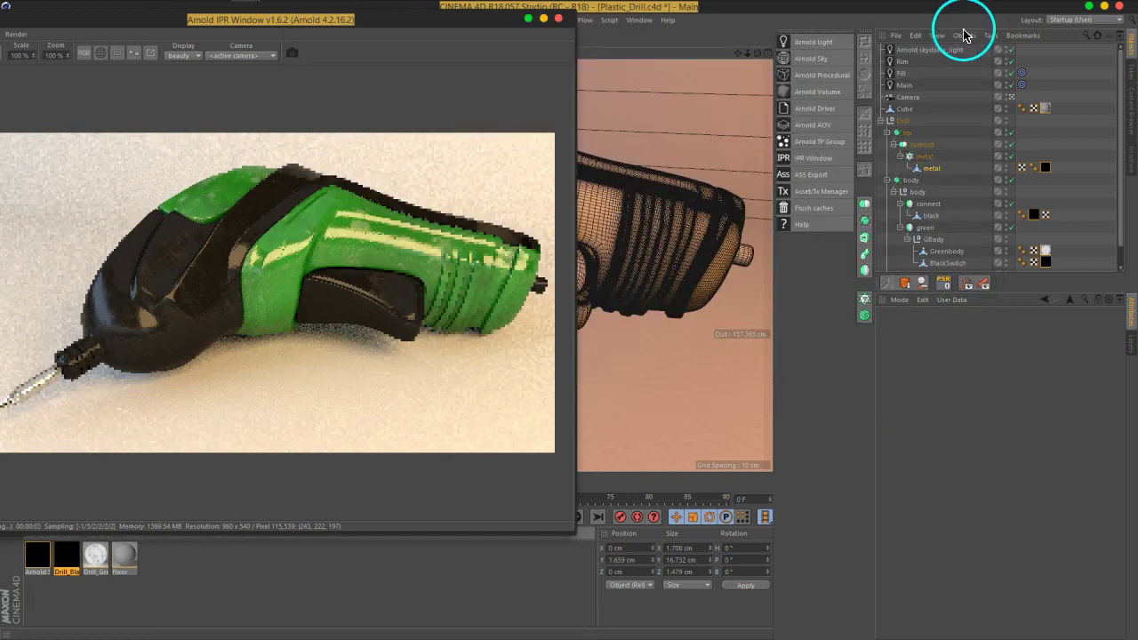
Open the Arnold Shader Network material's node network and move the standard node beside the image node.
double_click(39, 565)
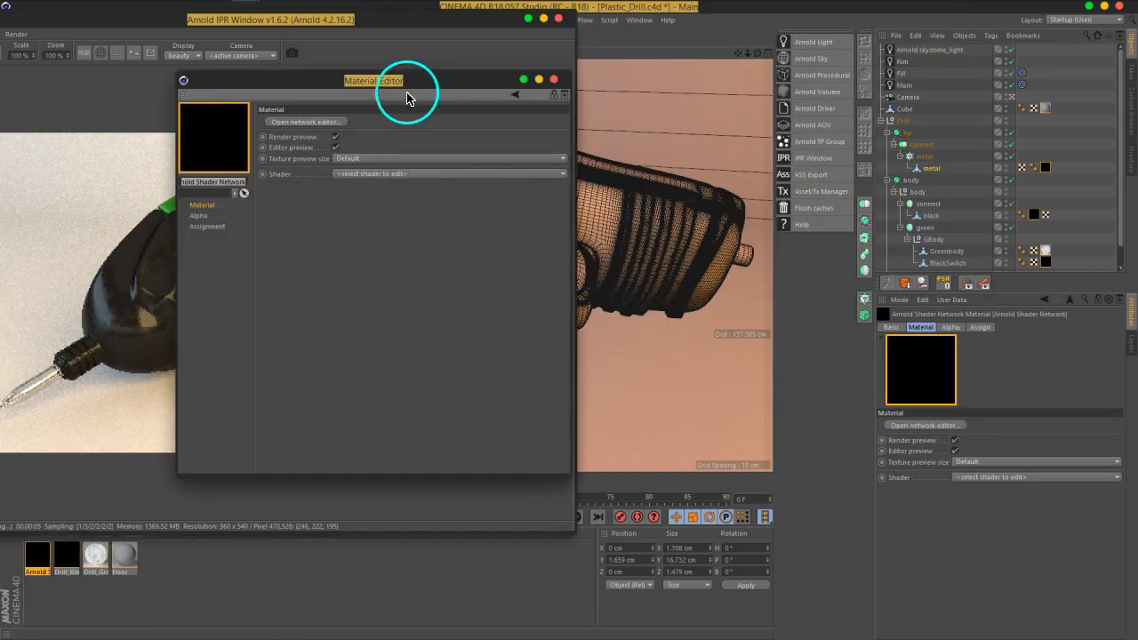
click(321, 123)
mouse_move(320, 144)
mouse_down()
mouse_move(572, 173)
mouse_move(540, 191)
mouse_up()
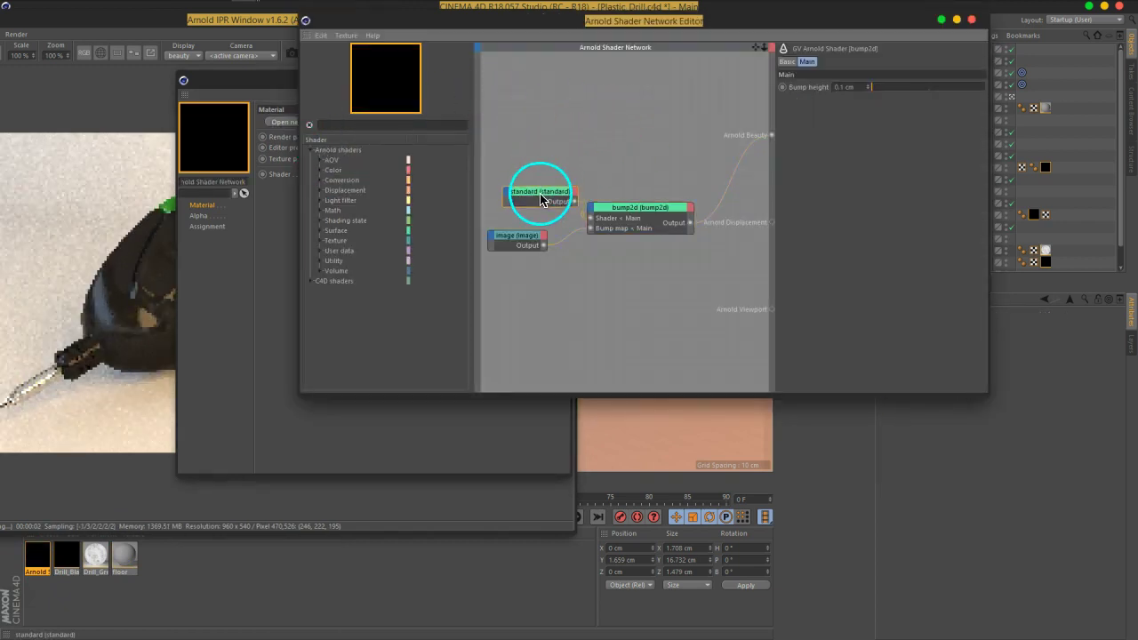
mouse_move(626, 216)
mouse_down()
mouse_move(658, 203)
mouse_move(651, 209)
mouse_up()
Add multiply and ambient_occlusion nodes and route multiply into Arnold Beauty.
click(359, 127)
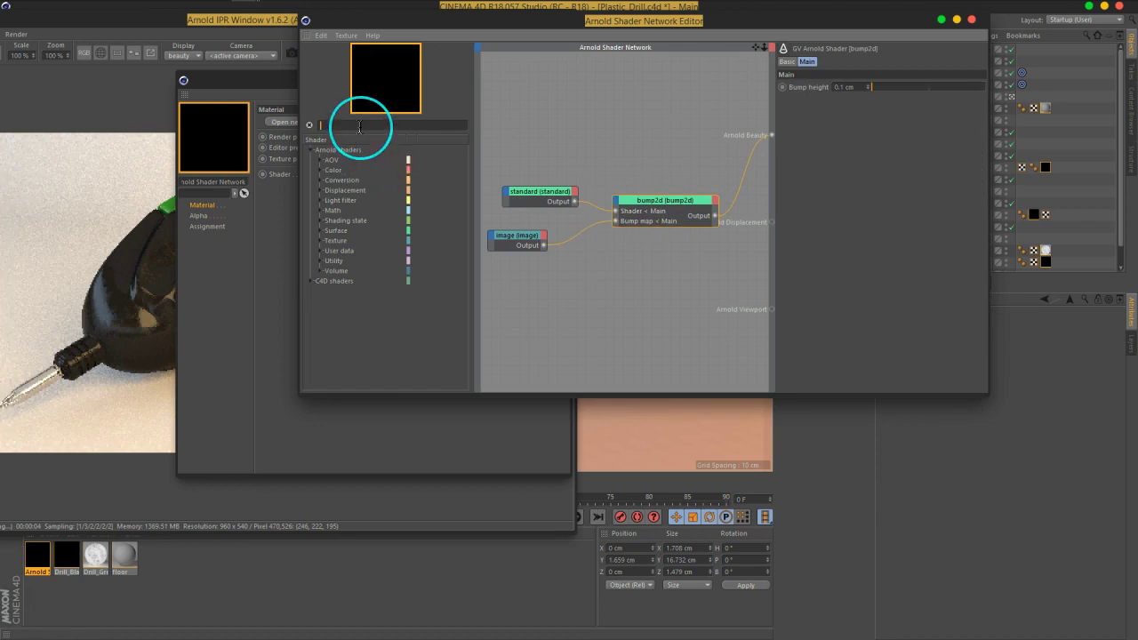
text(mul)
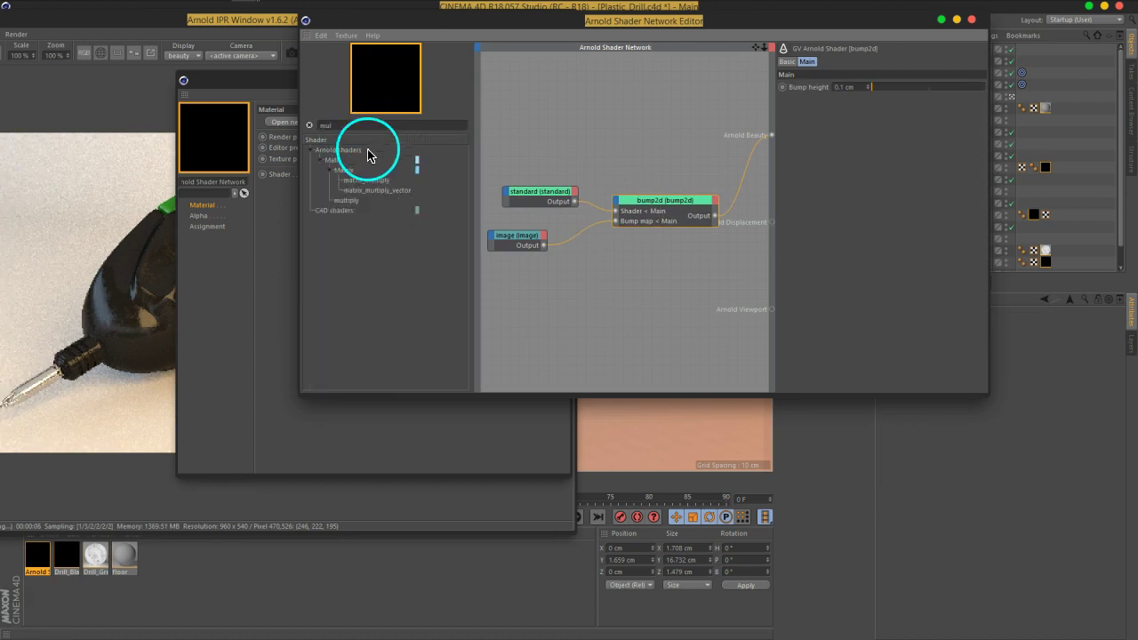
drag(346, 201, 654, 120)
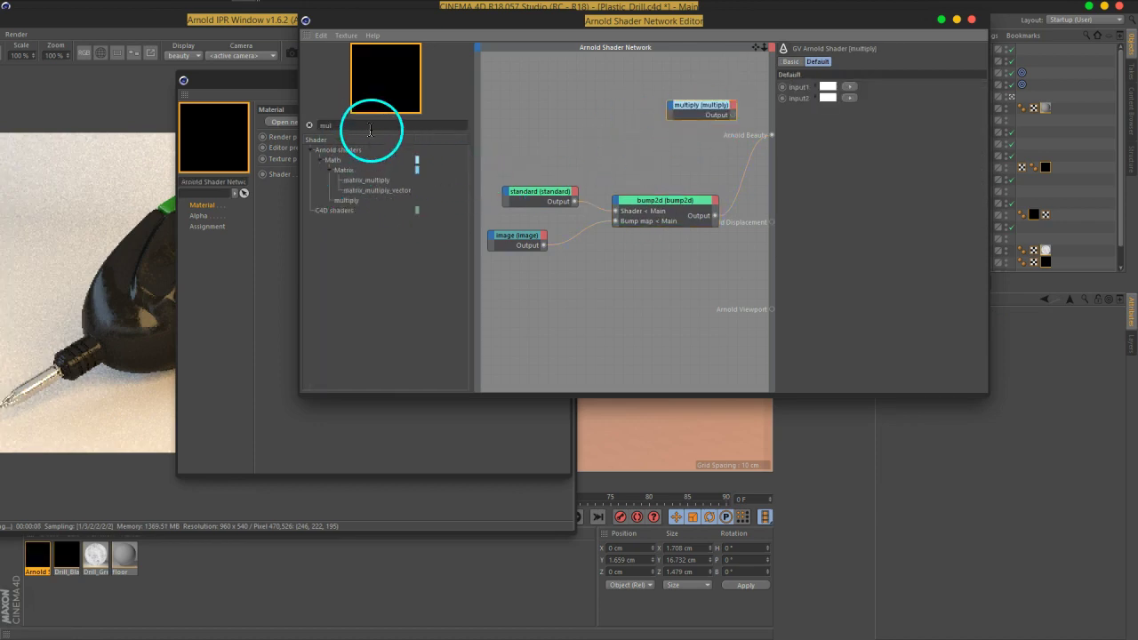
text(am)
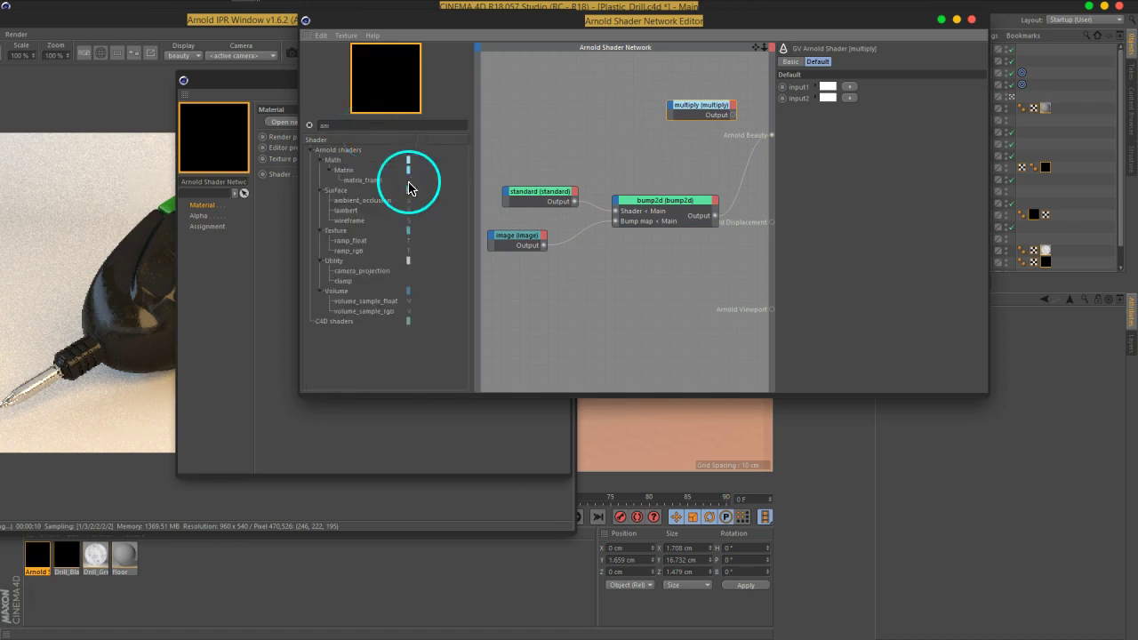
drag(384, 202, 601, 99)
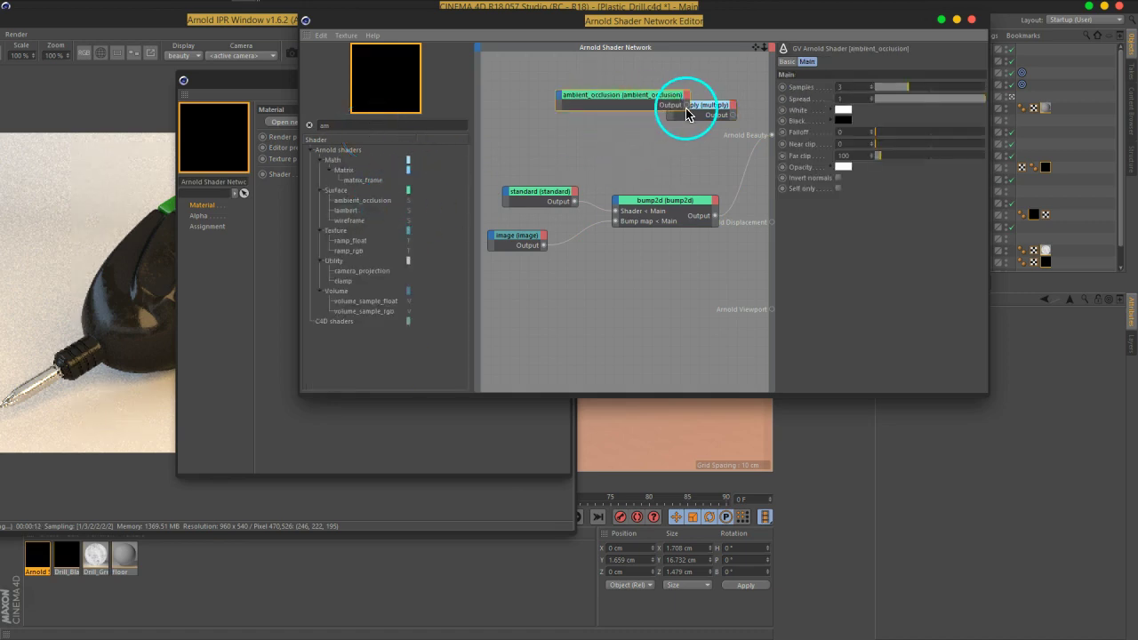
drag(687, 114, 772, 135)
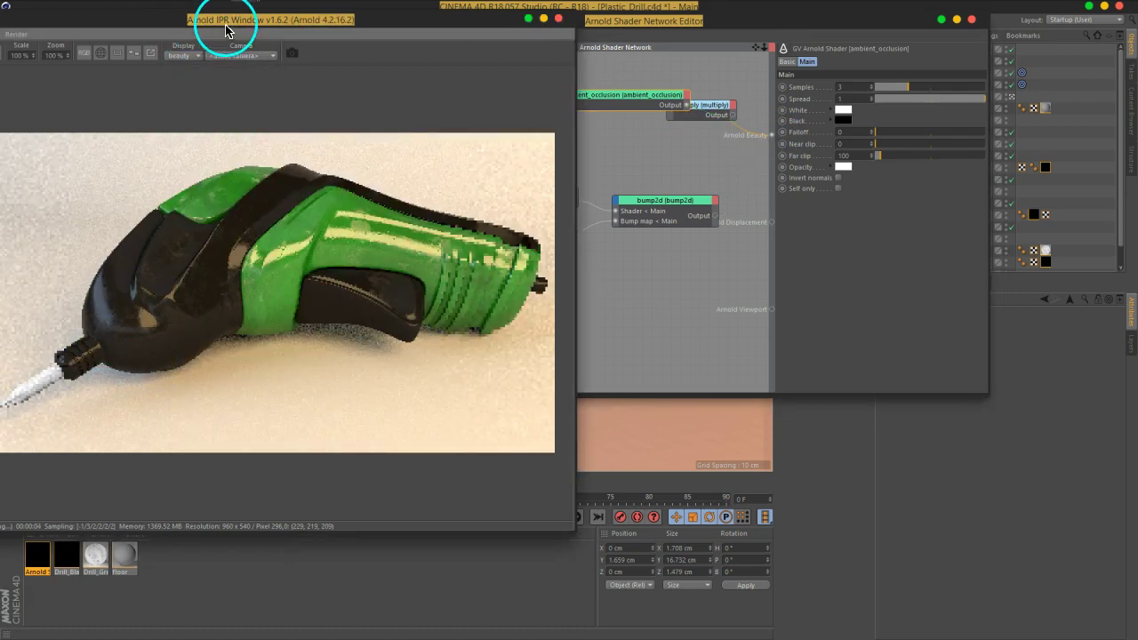
Set the tip ambient_occlusion to Falloff 2 and Far clip 10, and move it off multiply.
drag(228, 28, 293, 24)
drag(706, 19, 779, 26)
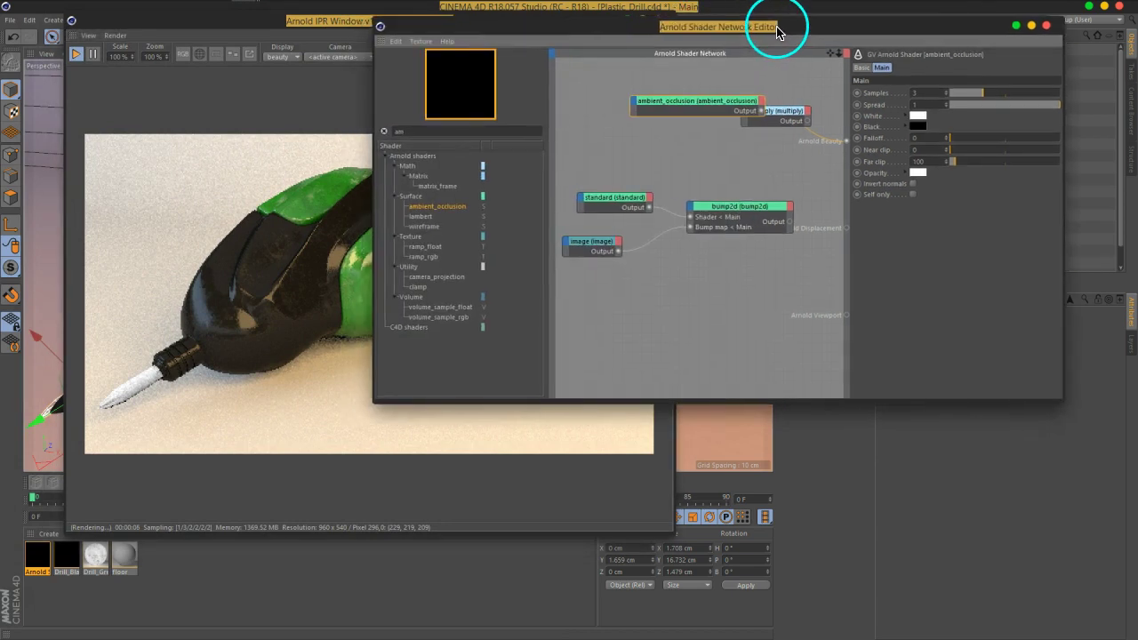
click(950, 140)
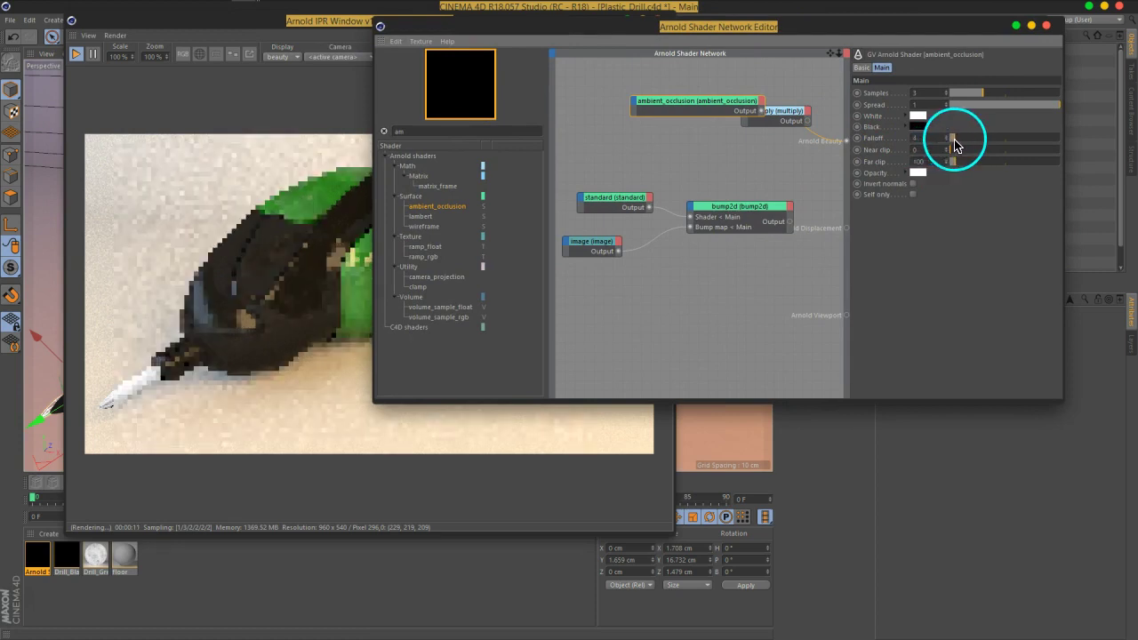
click(957, 145)
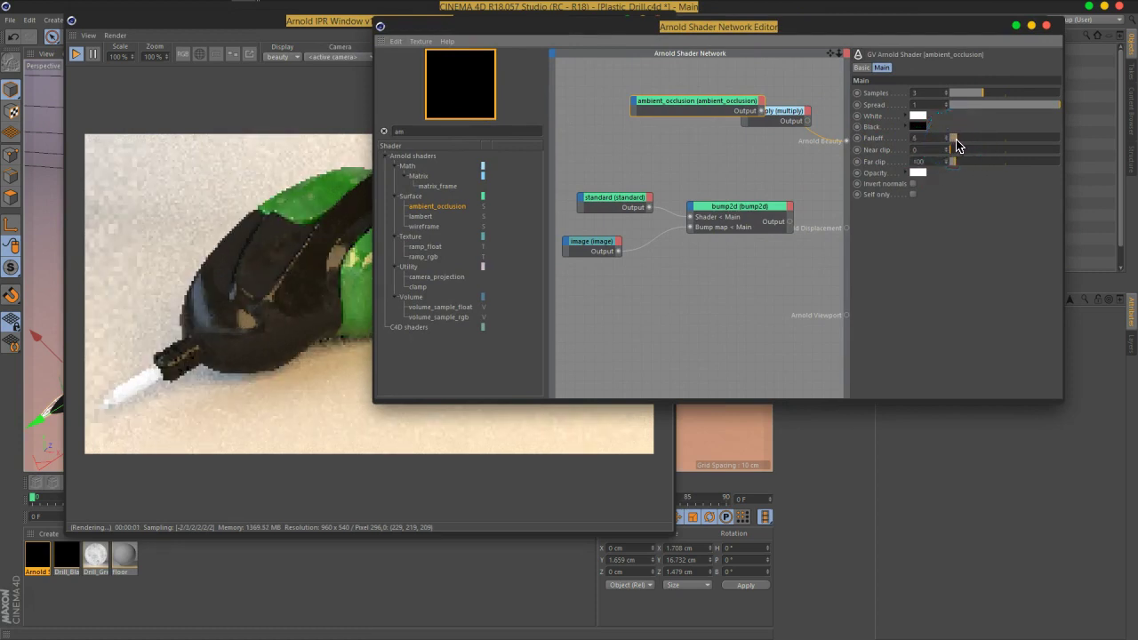
drag(956, 146, 952, 145)
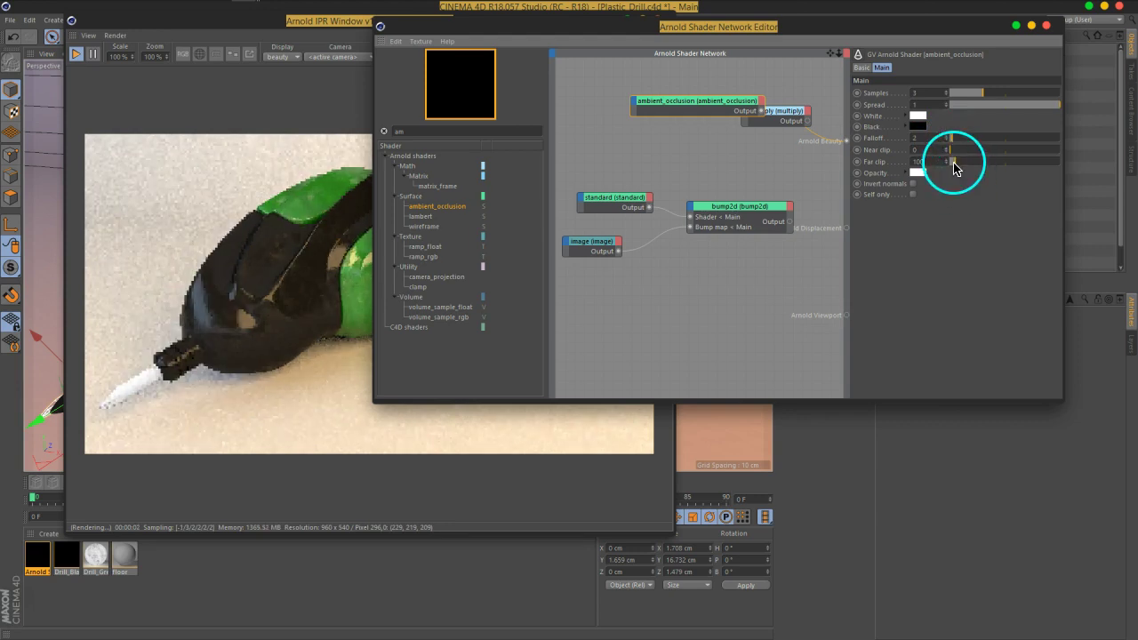
drag(953, 169, 933, 160)
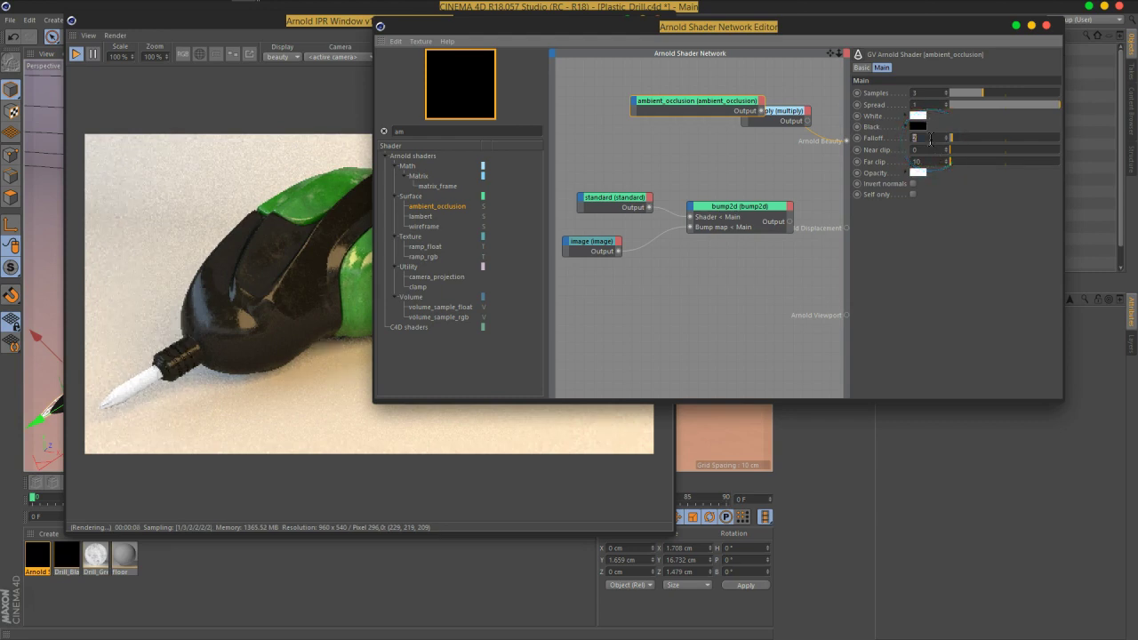
text(0)
key(Return)
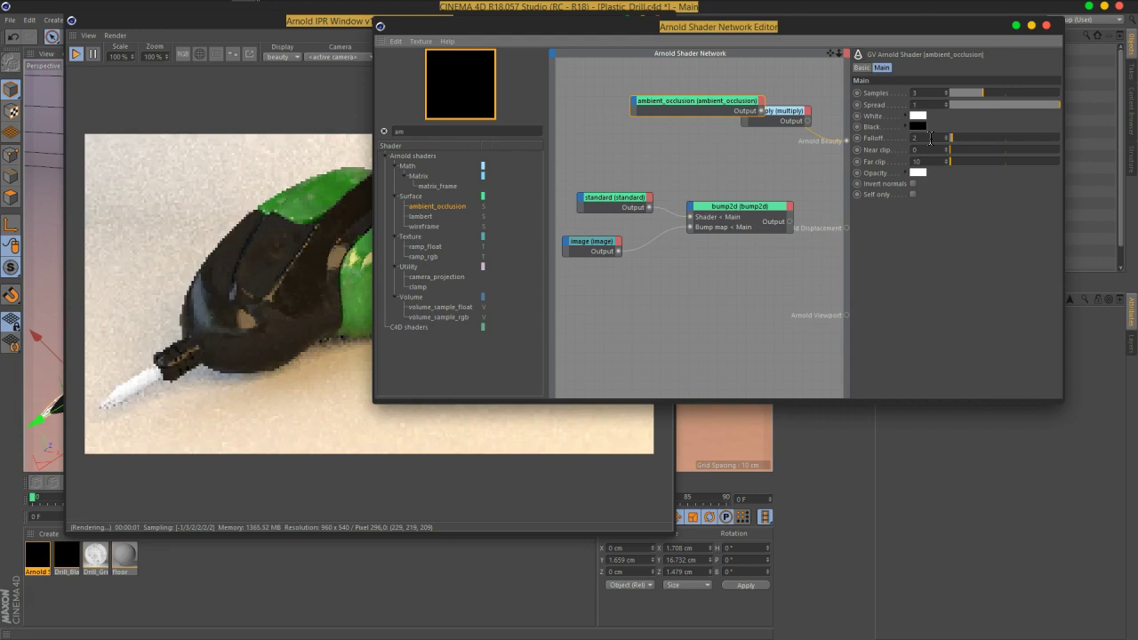
mouse_move(729, 111)
mouse_down()
mouse_move(667, 114)
mouse_move(781, 117)
mouse_up()
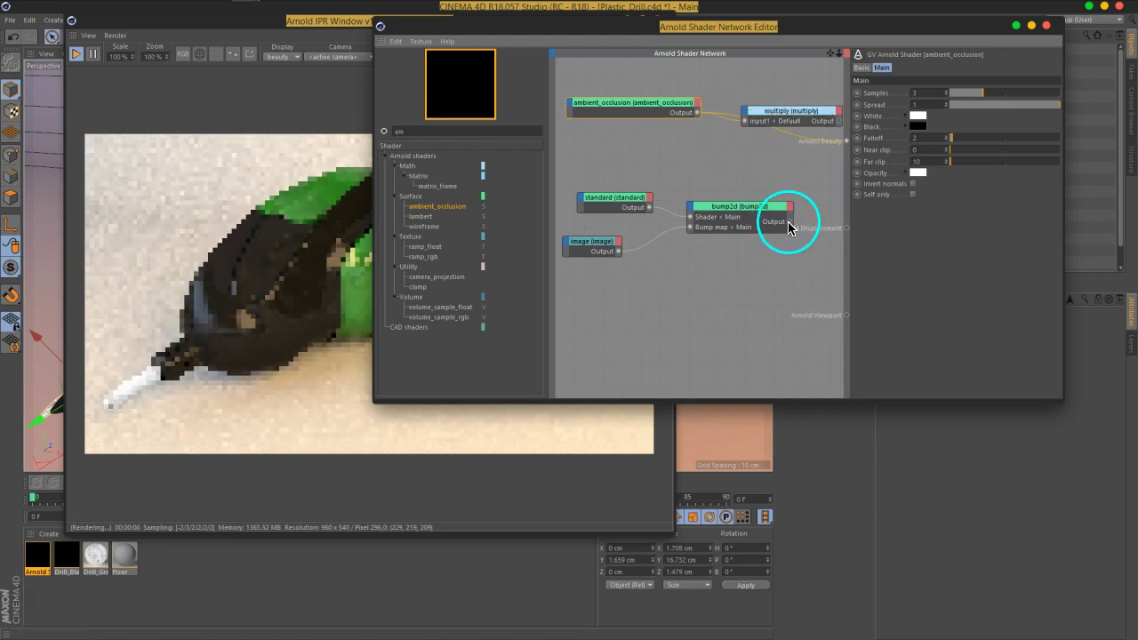
Connect bump2d into the tip's multiply node, close the network, and center the IPR render.
mouse_move(794, 226)
mouse_down()
mouse_move(746, 114)
mouse_move(795, 119)
mouse_move(772, 99)
mouse_up()
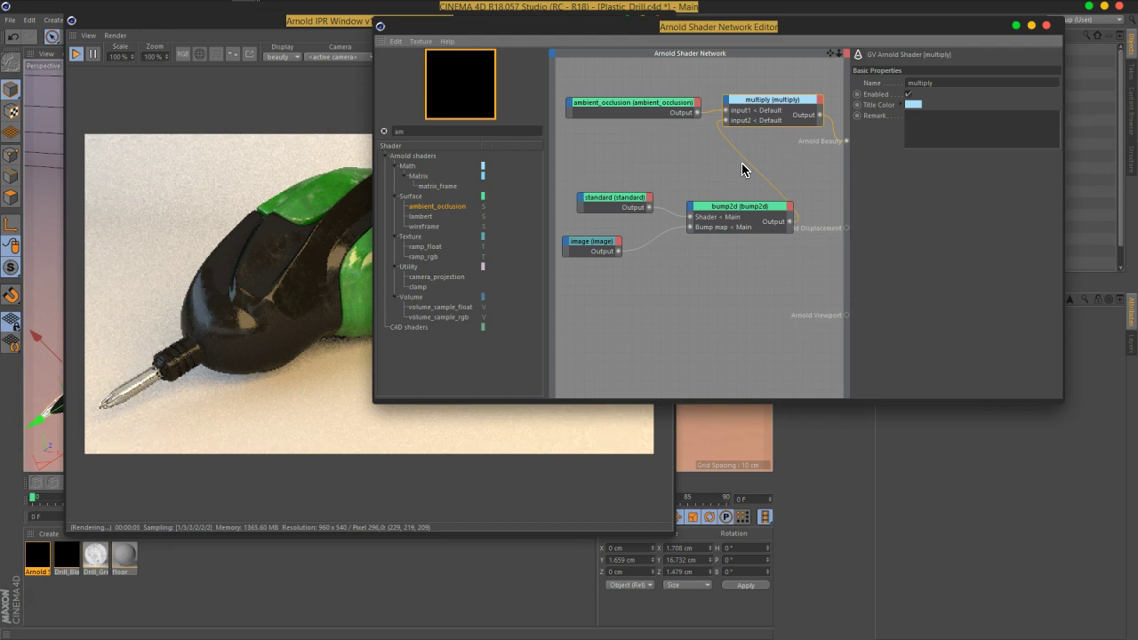
click(1047, 25)
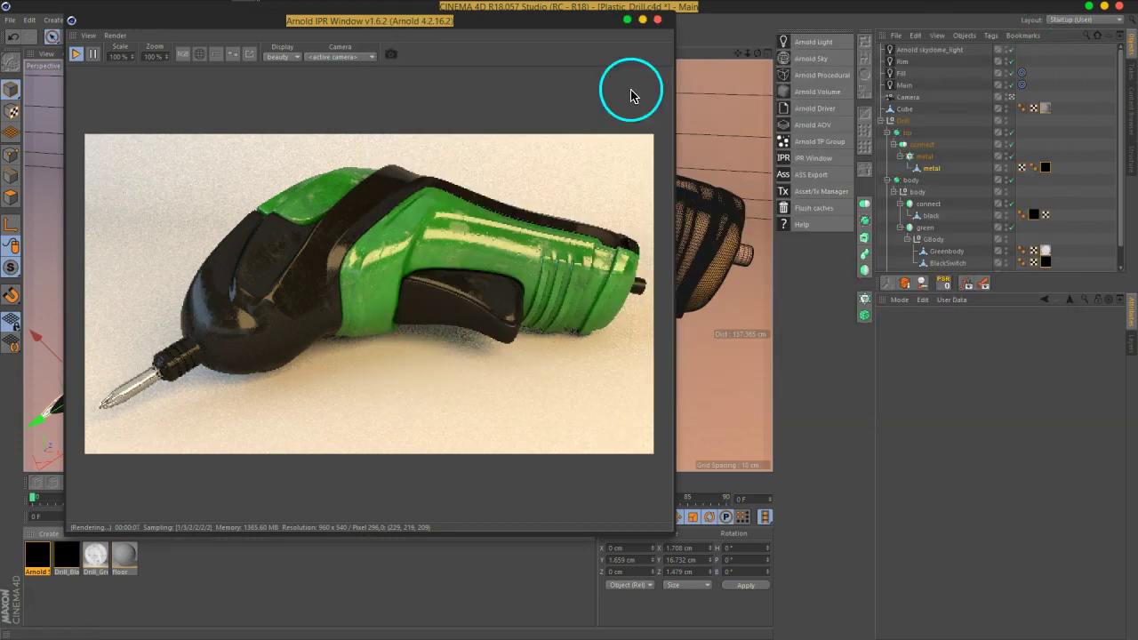
drag(474, 31, 685, 43)
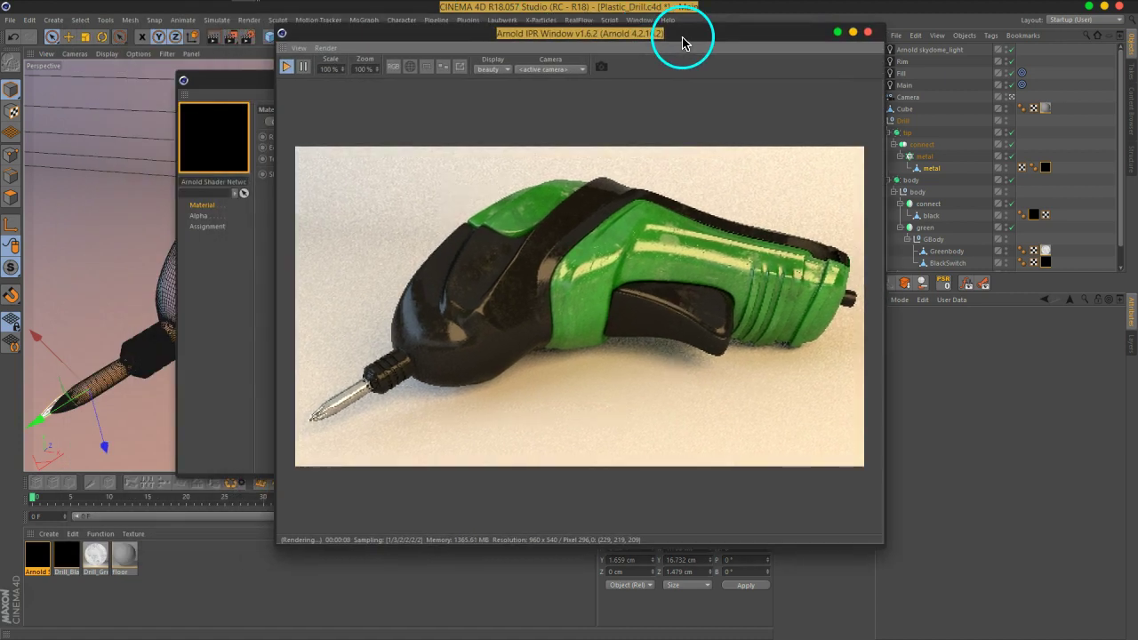